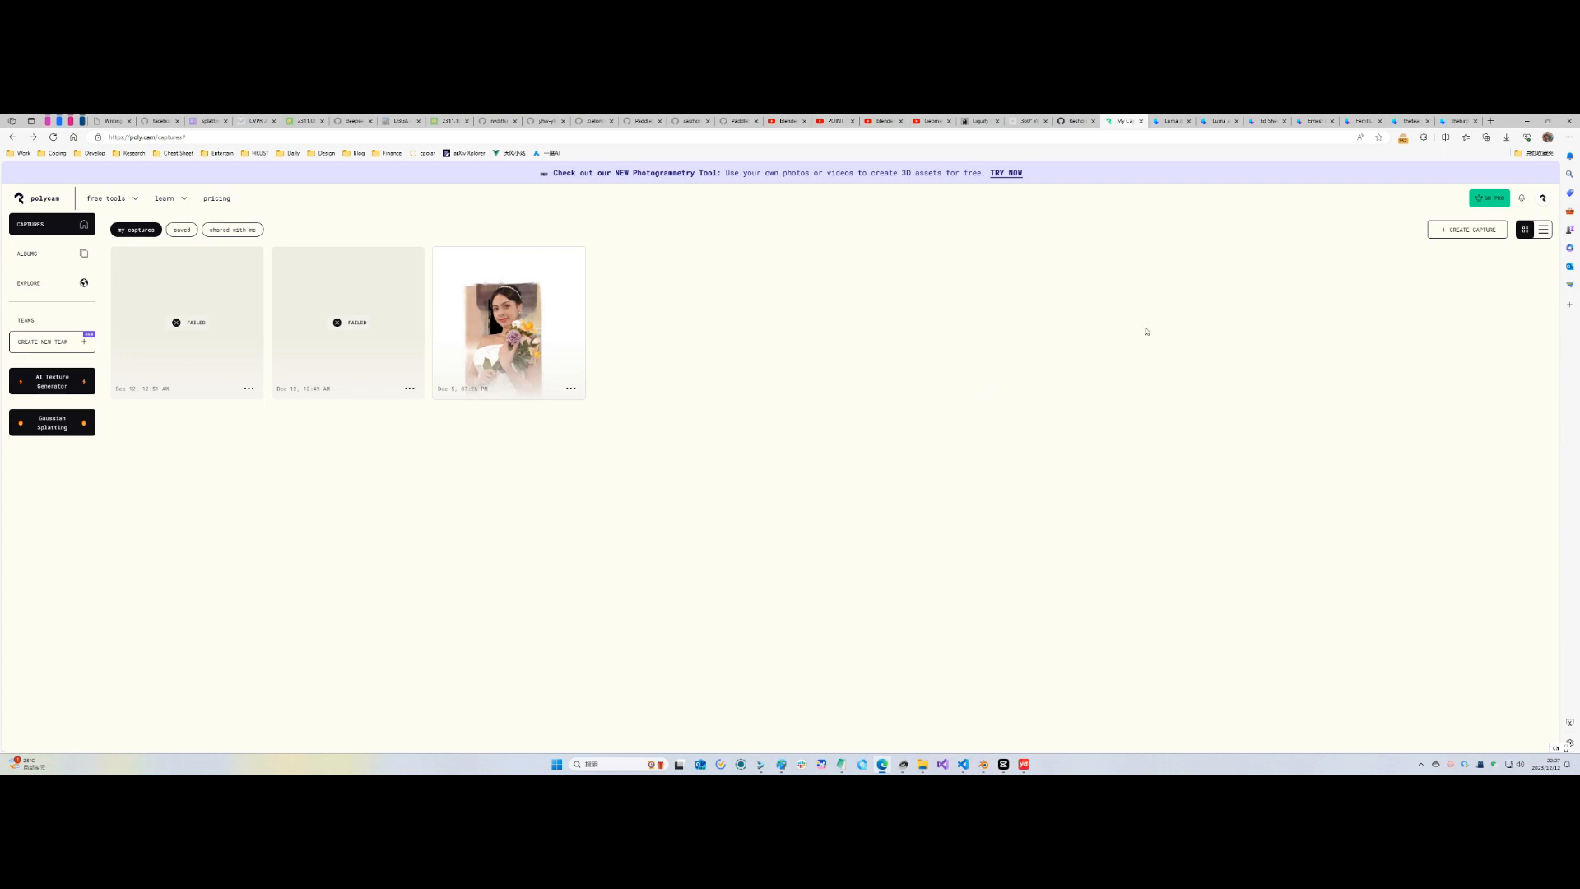
Browse the Luma AI home page, including its capture galleries, Game Art section and partners
left_click(1173, 120)
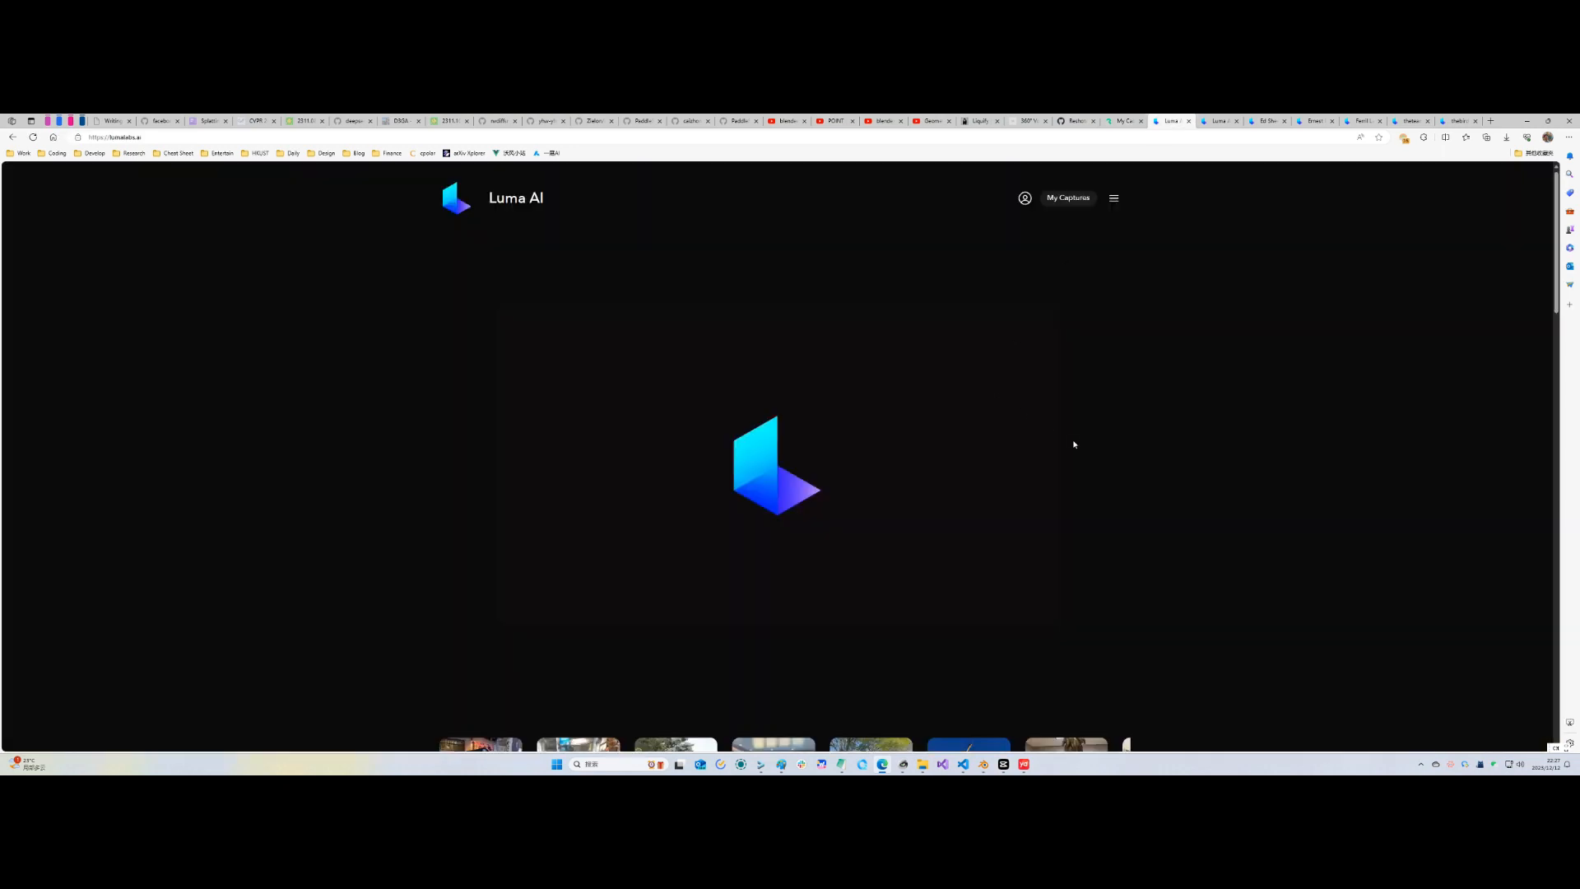
scroll(1074, 444, "down", 10)
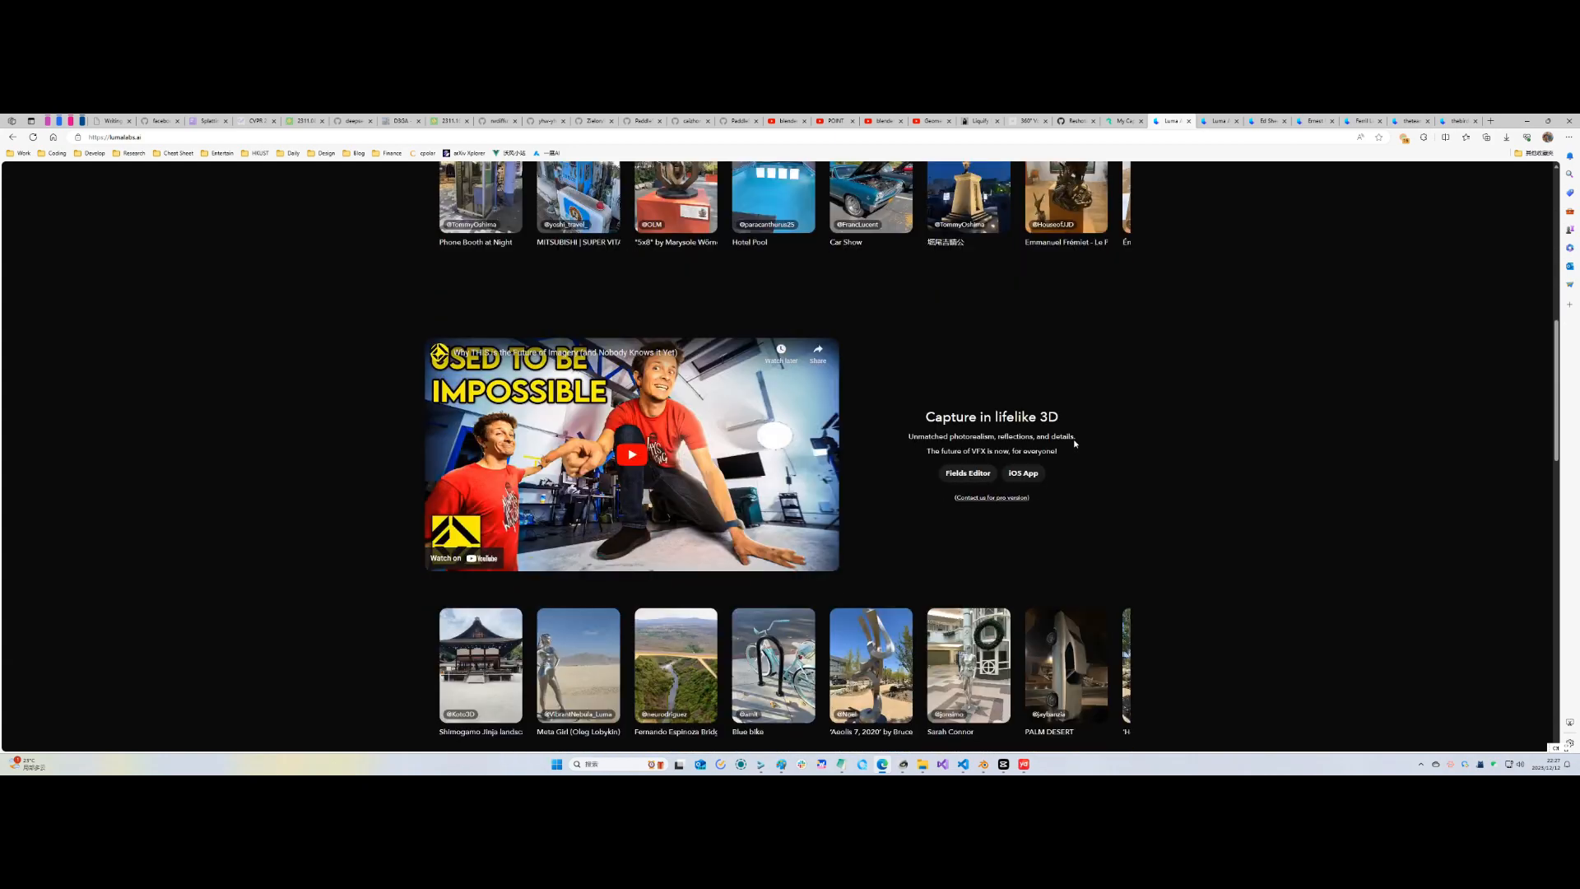
scroll(1074, 443, "down", 5)
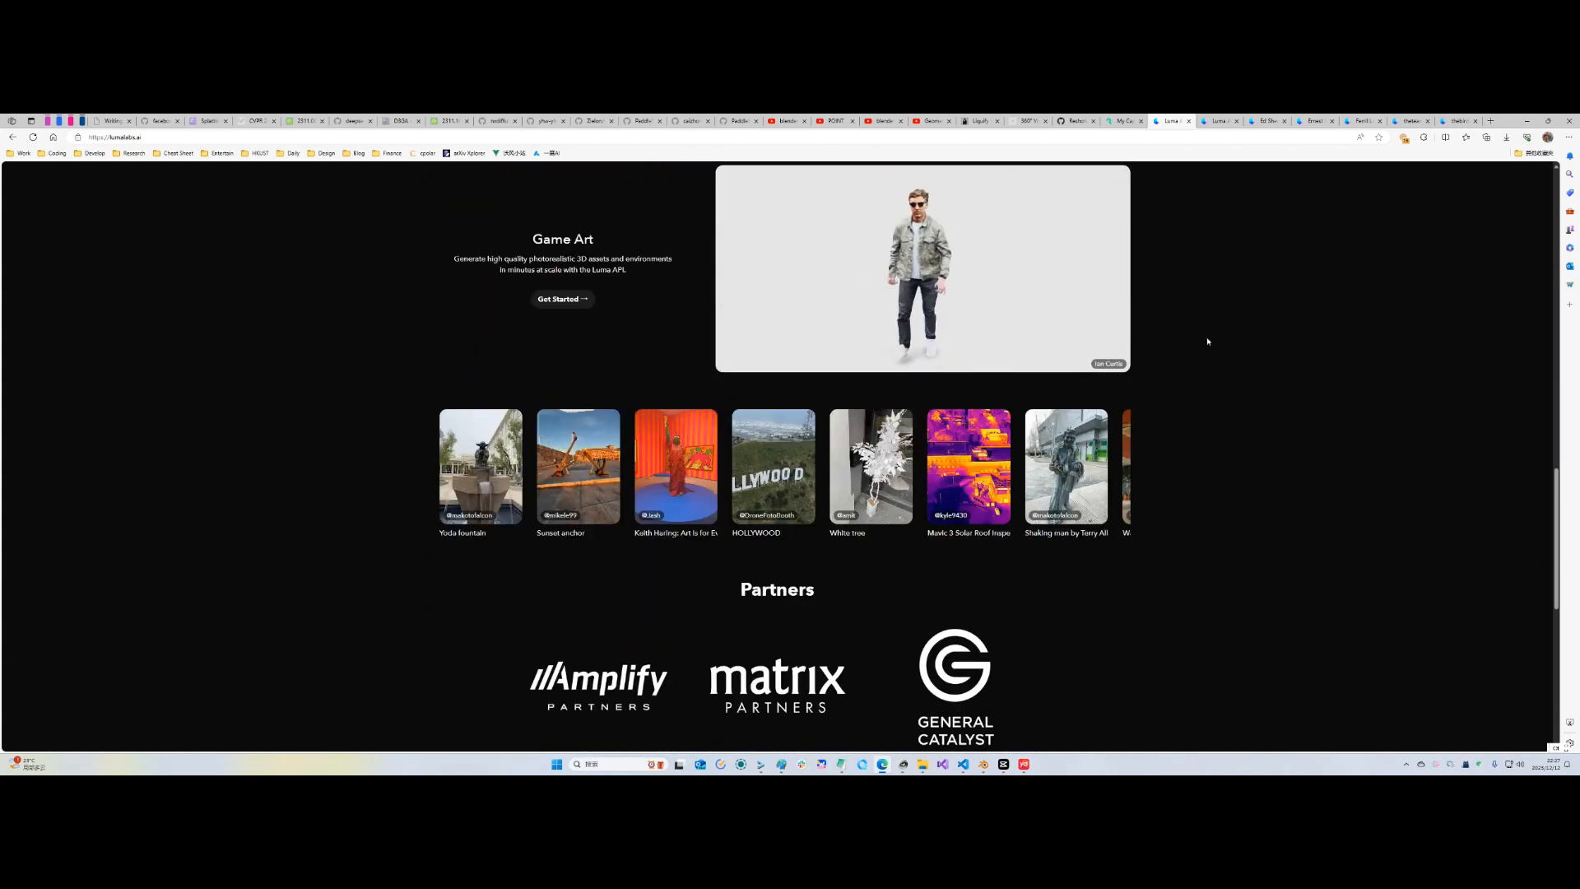
Go to the Luma Fields Dashboard, view the file upload dialog for creating a capture, and close it
left_click(1222, 119)
scroll(1053, 231, "up", 4)
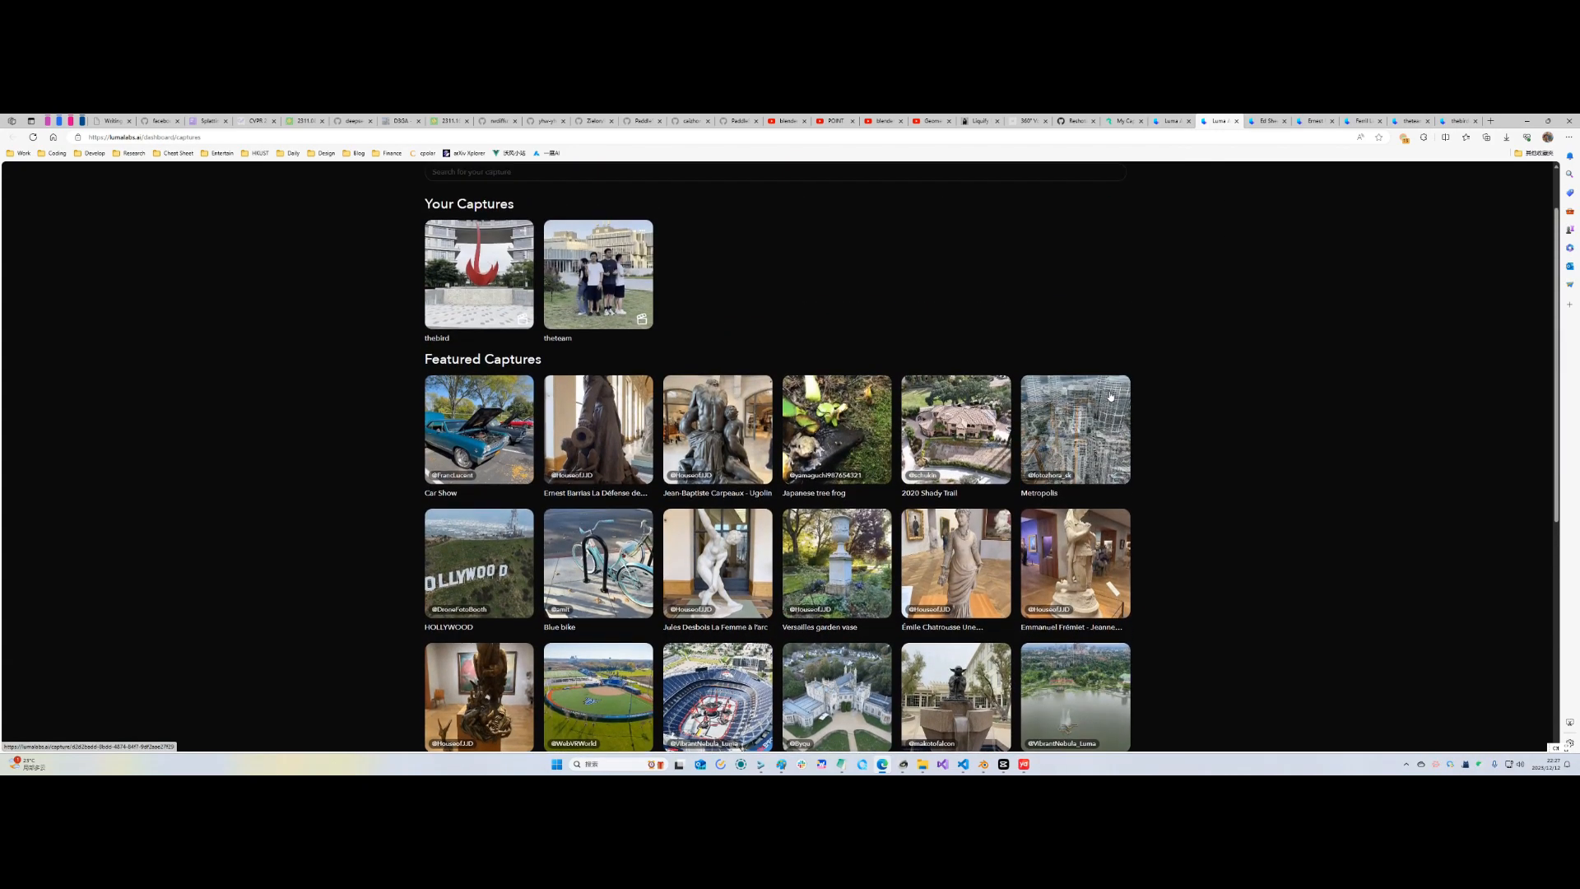
left_click(1053, 197)
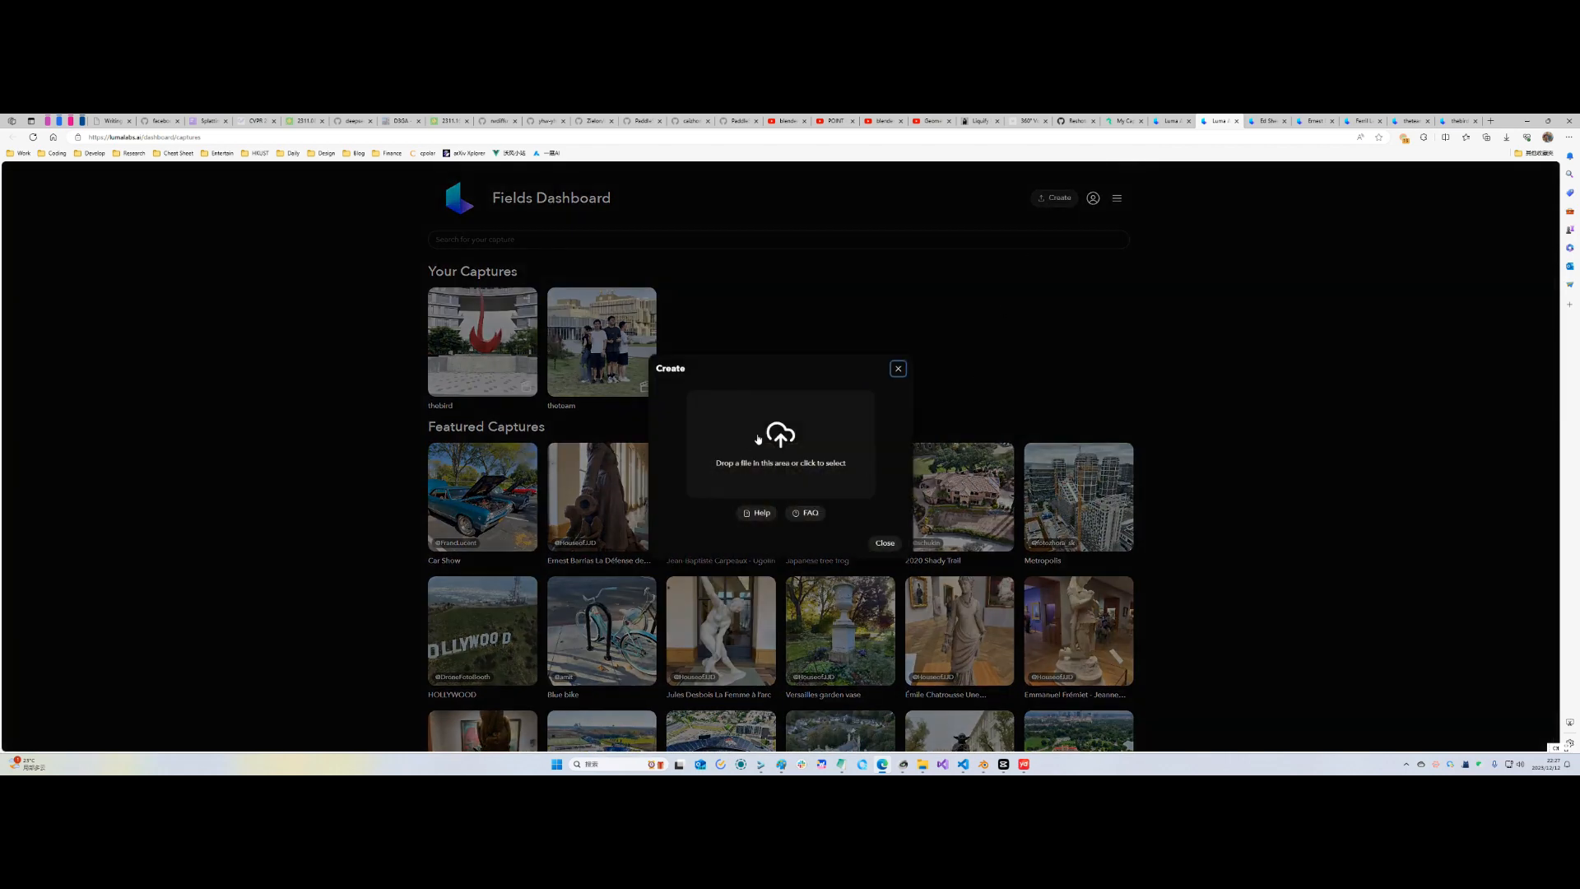
left_click(898, 368)
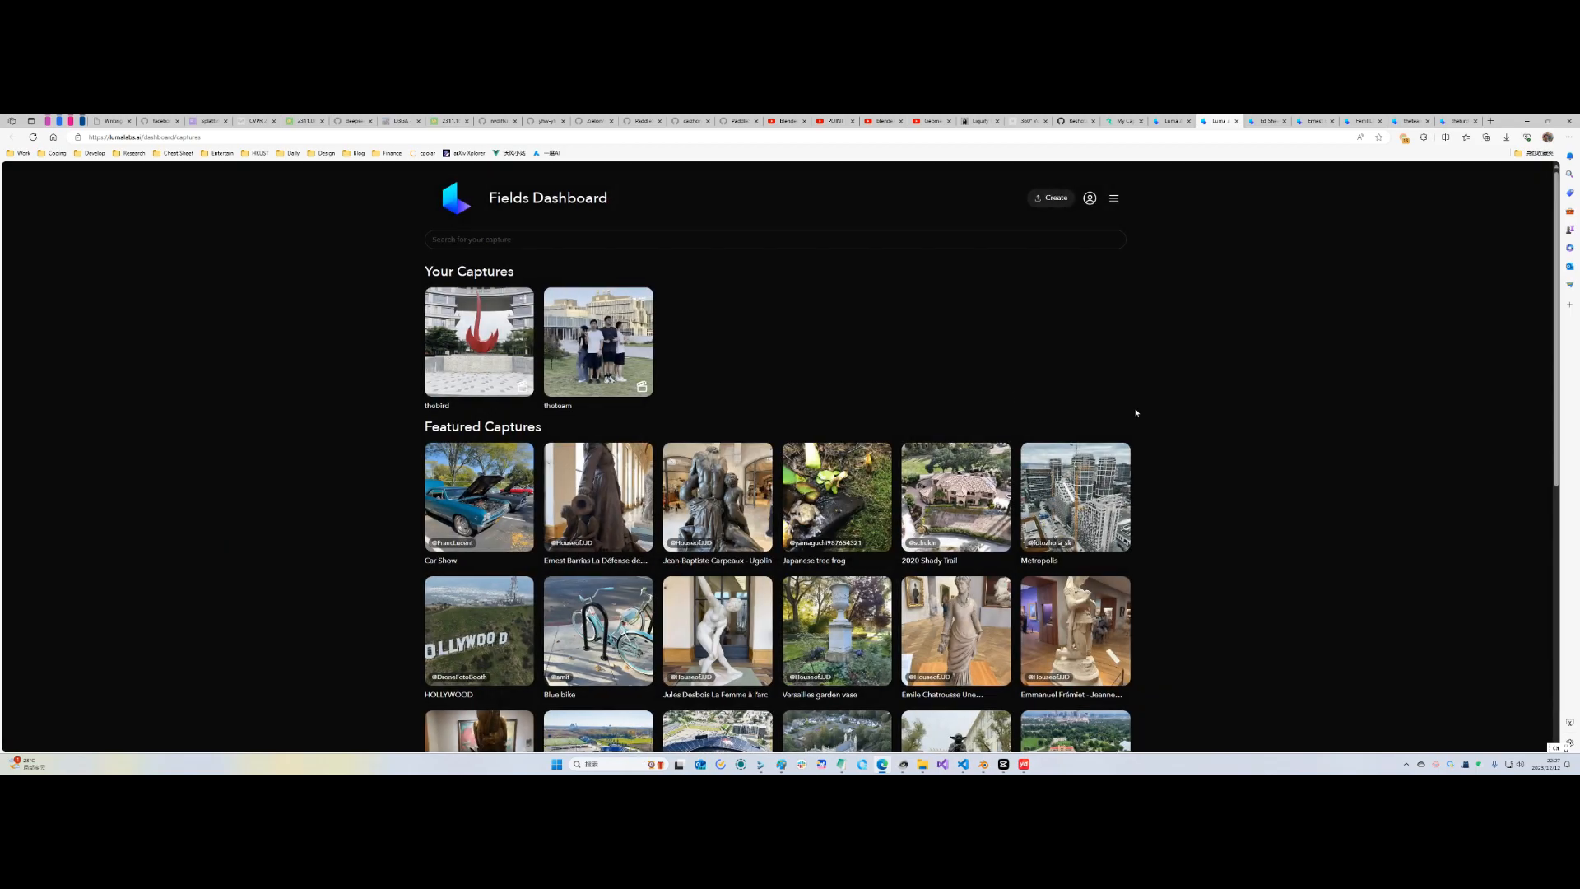
Look through the featured captures and view the Ed Sheeran tour stadium capture in 3D
scroll(1042, 472, "down", 2)
scroll(1041, 472, "down", 1)
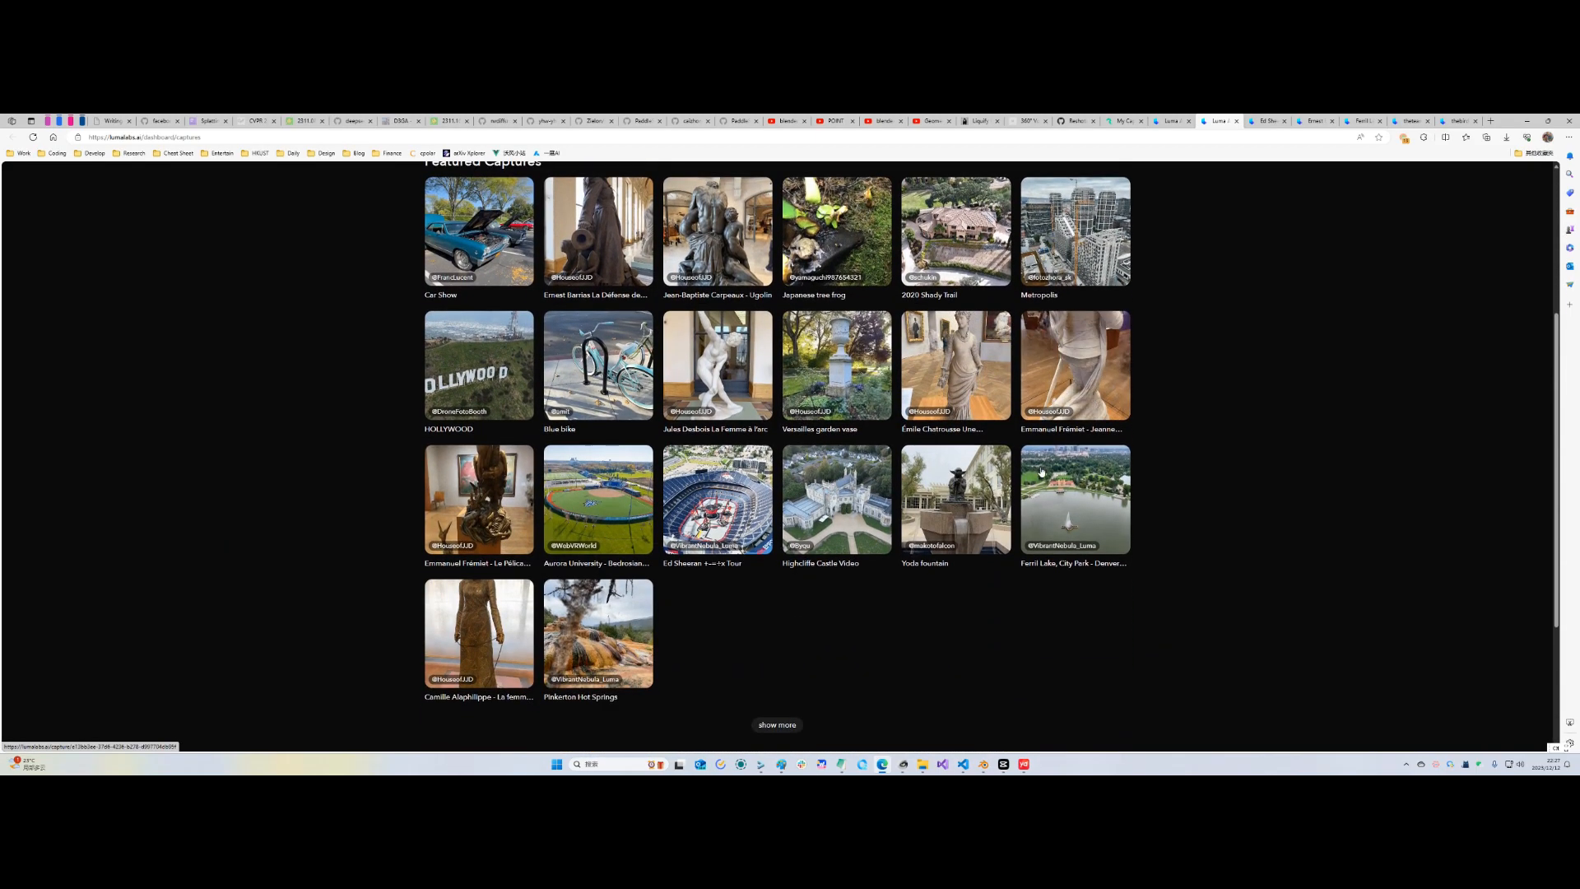
left_click(1265, 119)
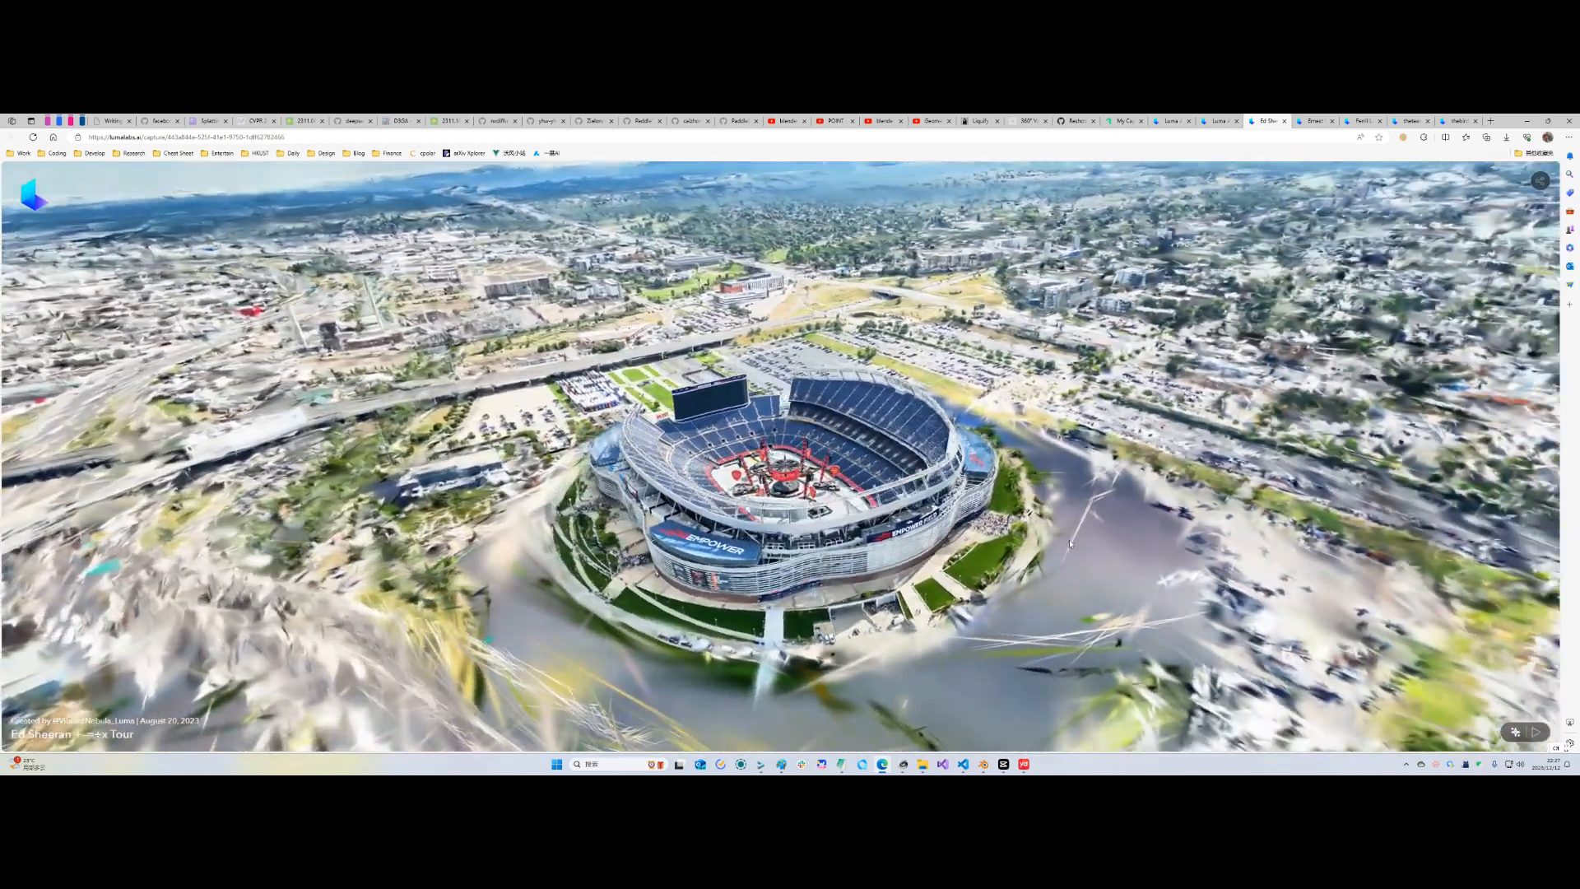
Switch to File Explorer and preview the two source MP4 videos of the red sculpture and the team
left_click(923, 764)
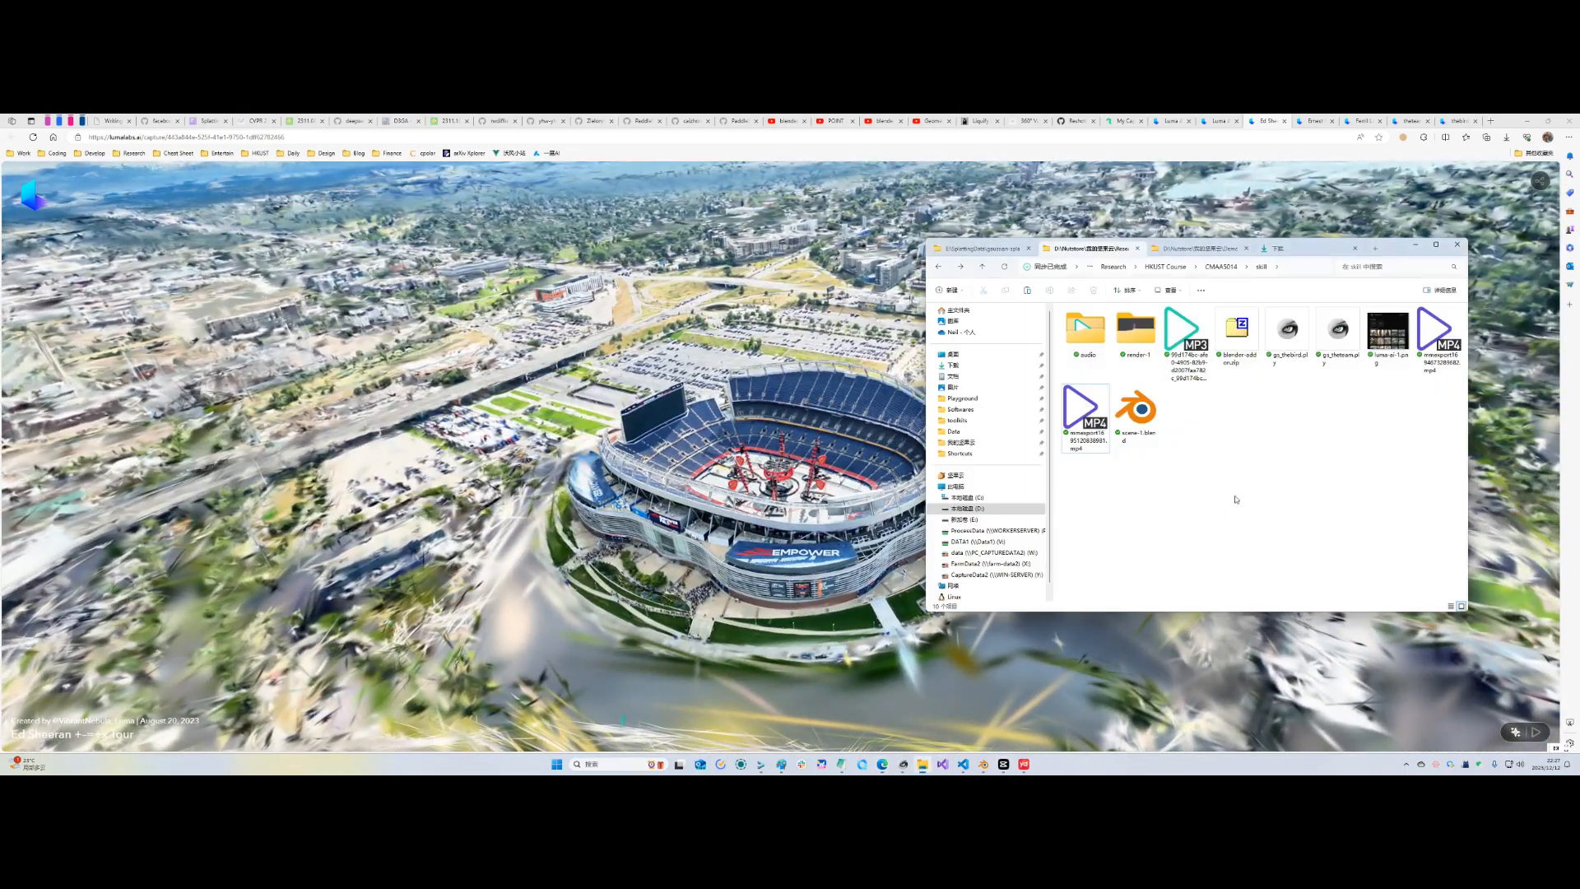
double_click(1439, 337)
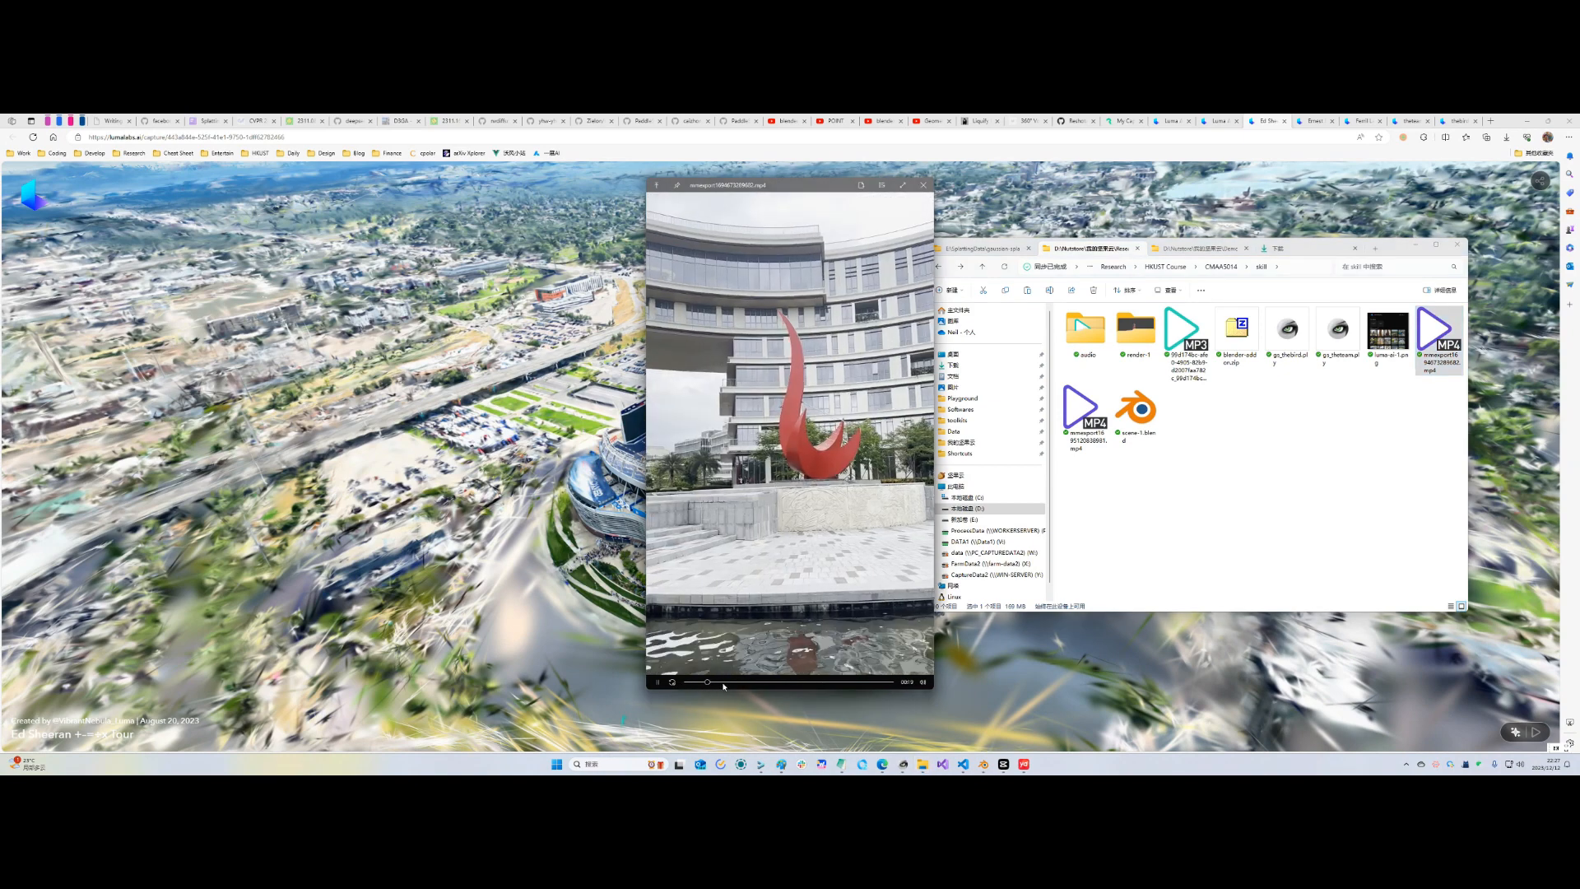
left_click_drag(724, 684, 765, 684)
left_click(1084, 417)
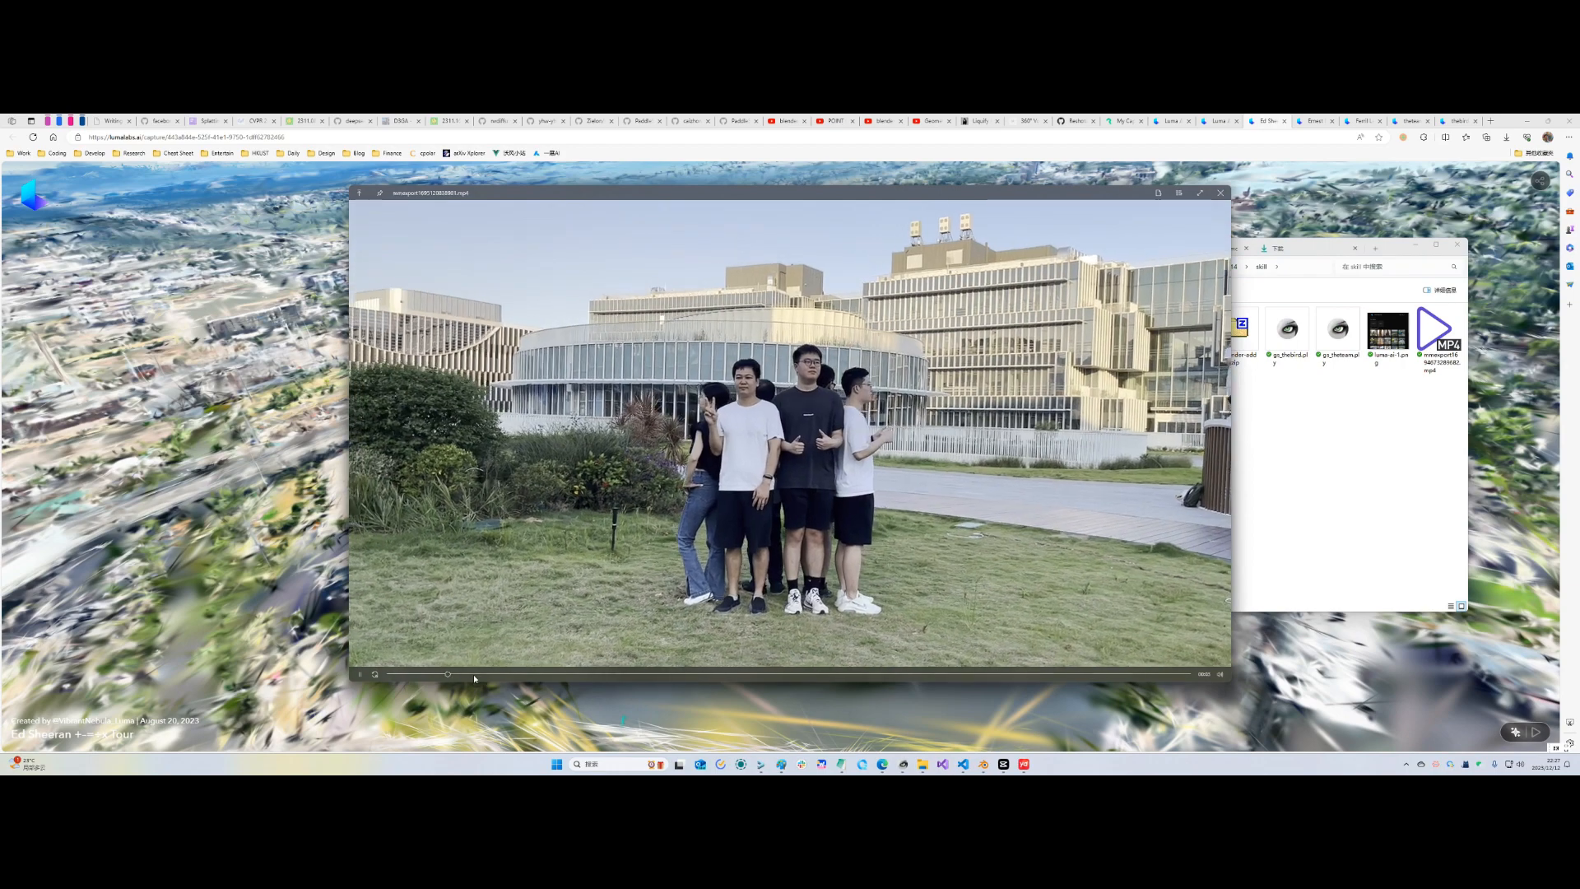
left_click_drag(475, 678, 987, 679)
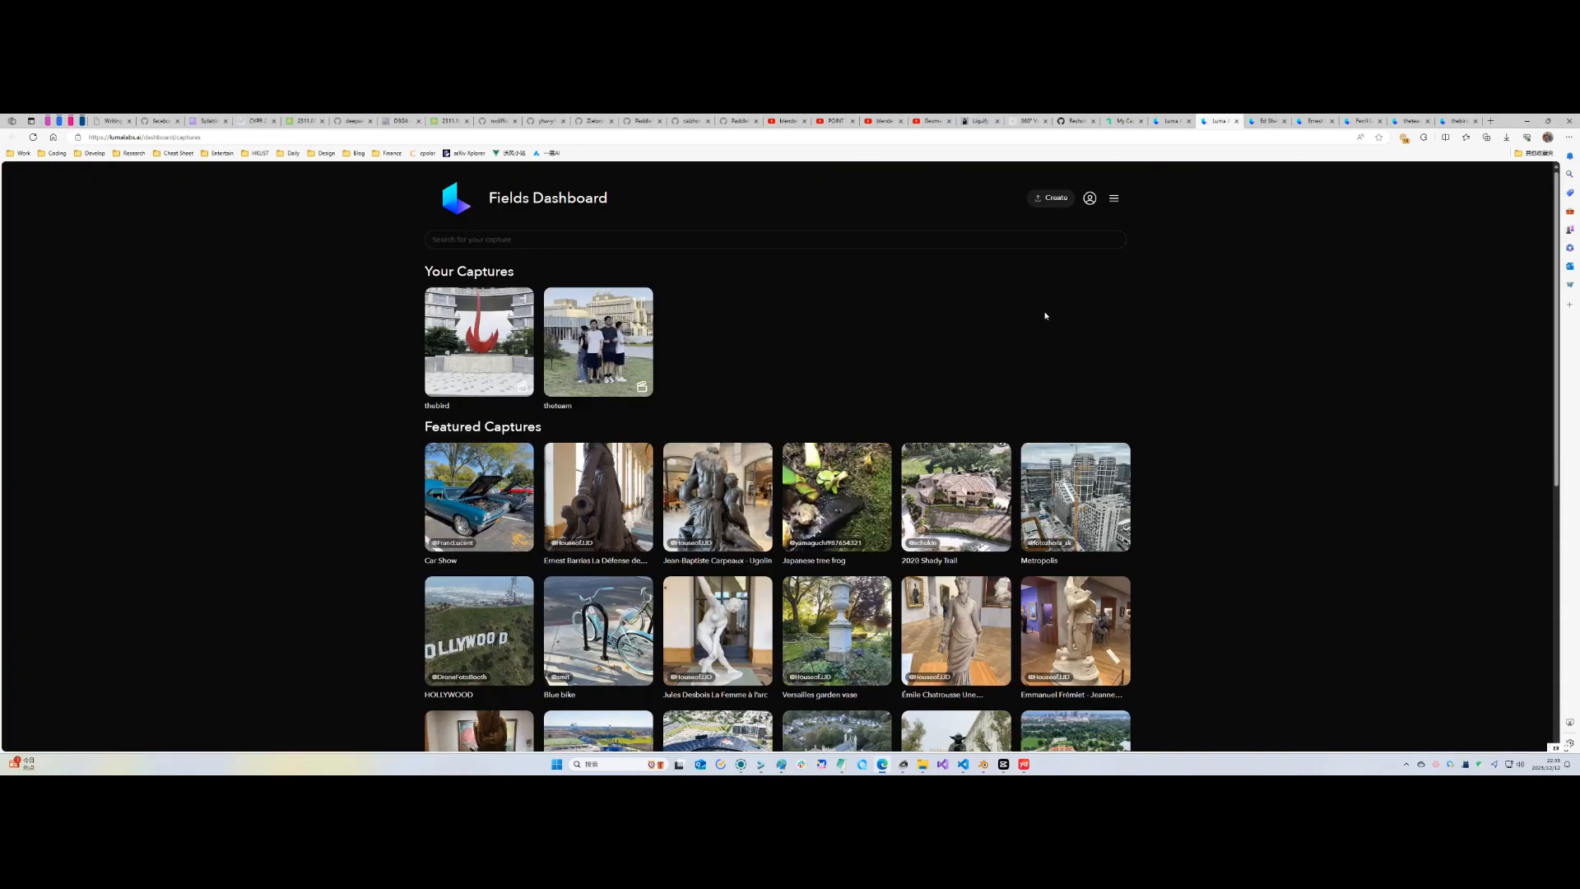
Start a new capture on the Fields Dashboard and supply the red sculpture MP4 from the project folder
left_click(1050, 199)
key("alt+Tab")
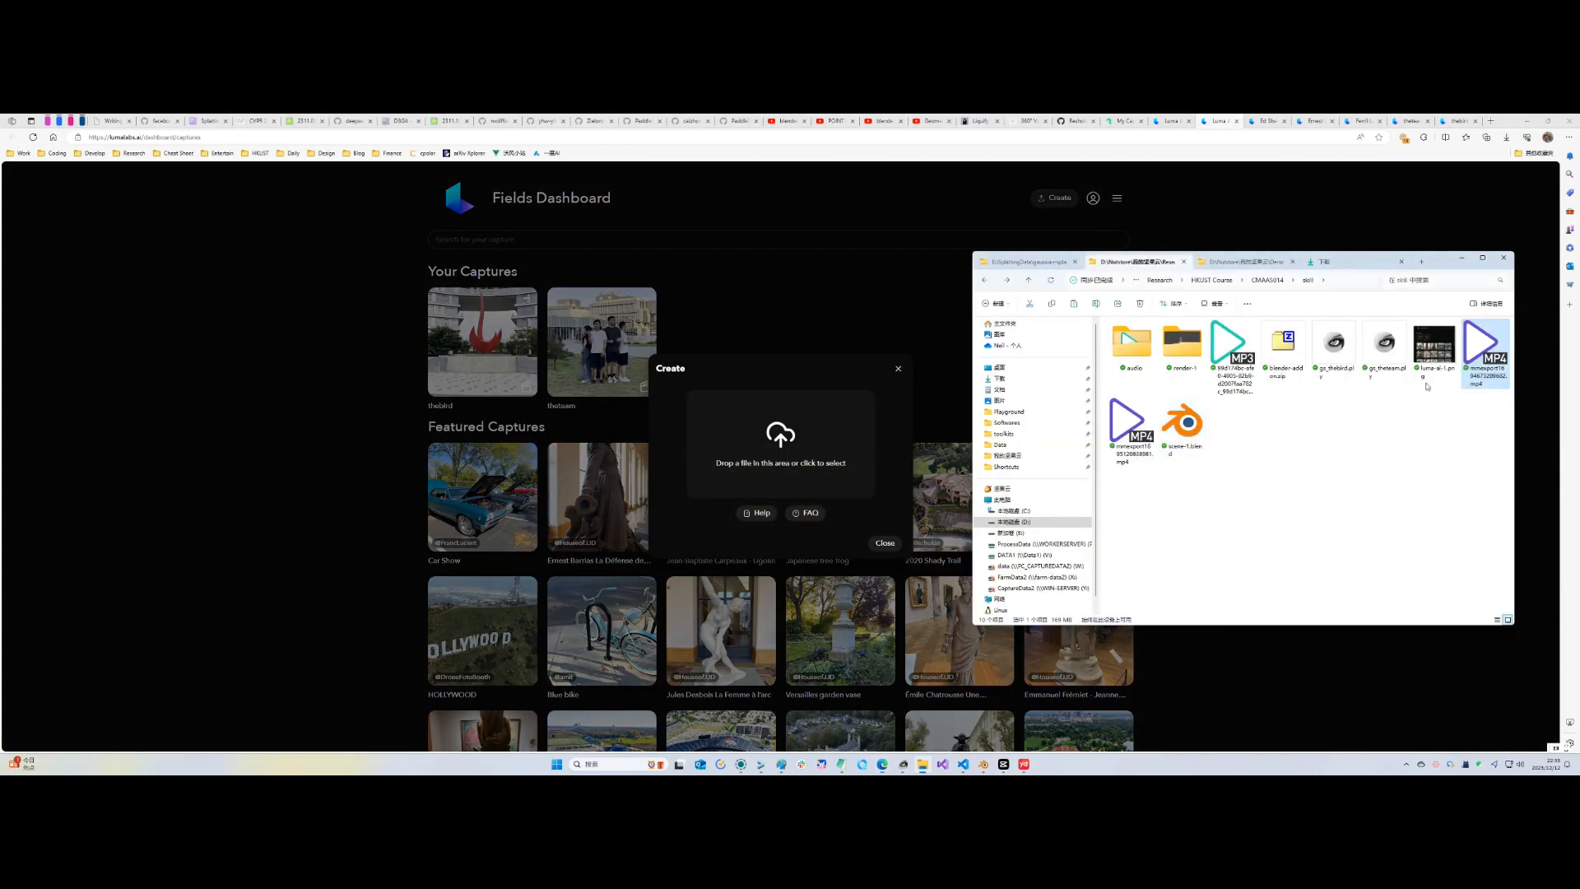
left_click_drag(1479, 349, 792, 461)
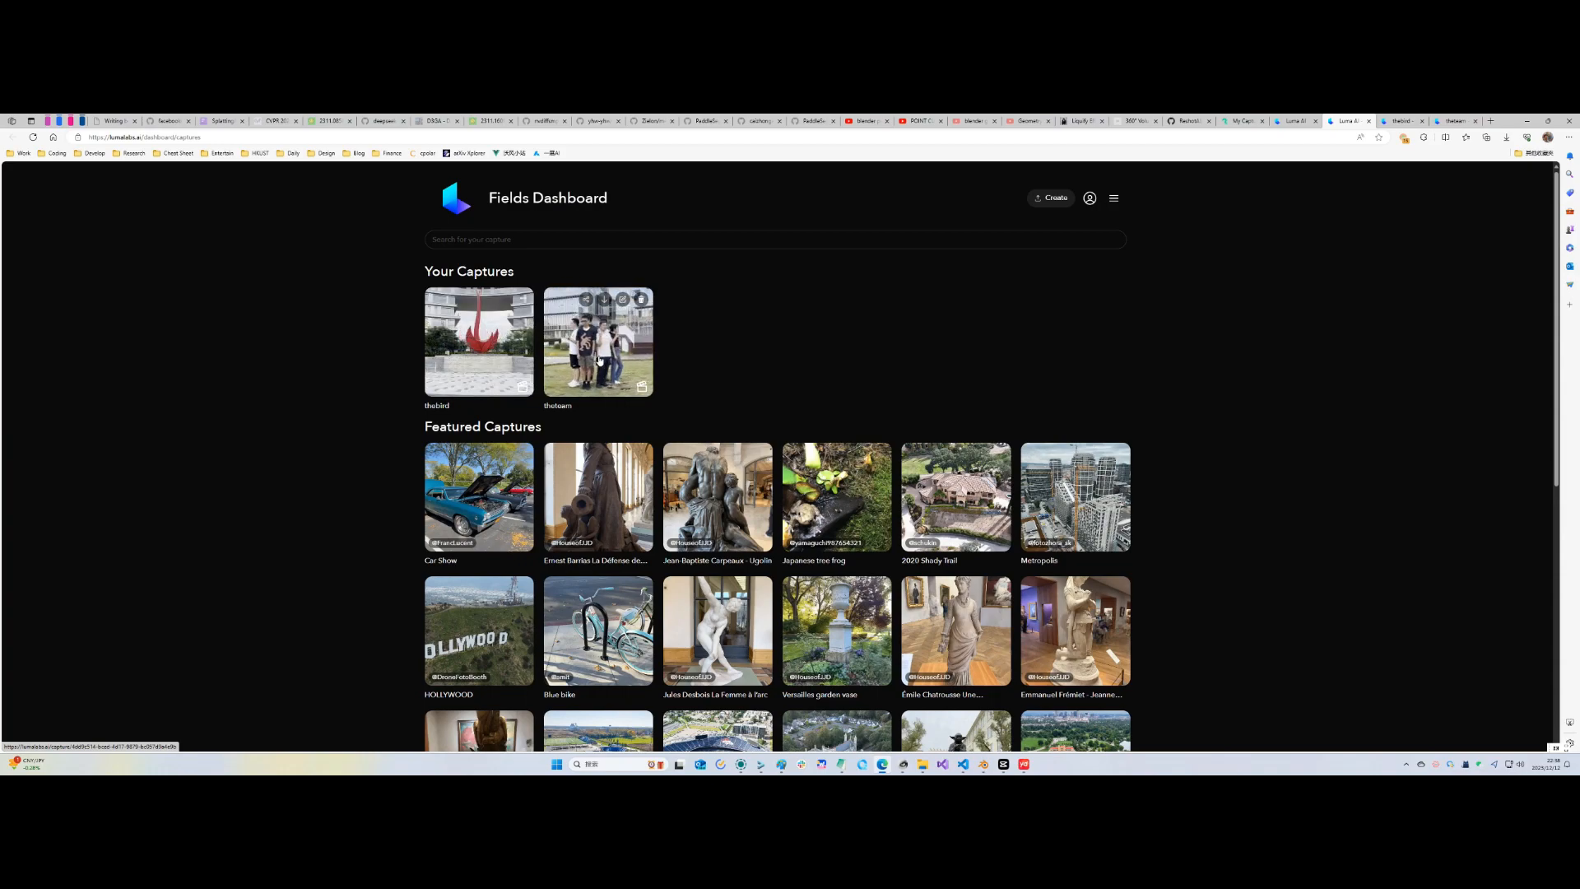
View the finished thebird capture and display its download options, including the Gaussian Splat export
left_click(1402, 121)
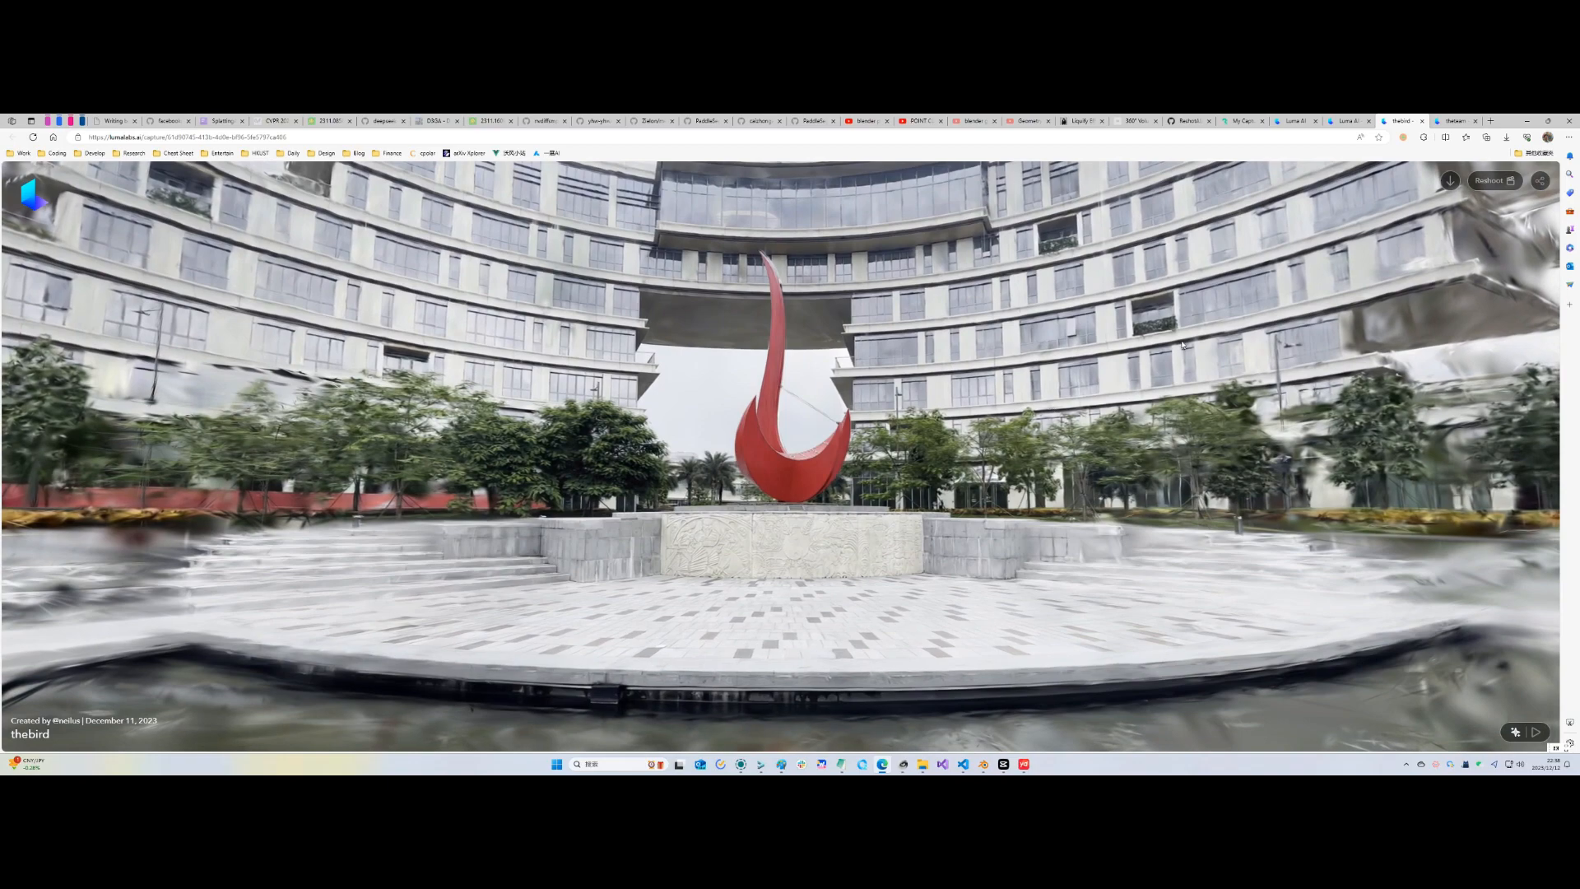
left_click(1458, 120)
left_click(1450, 182)
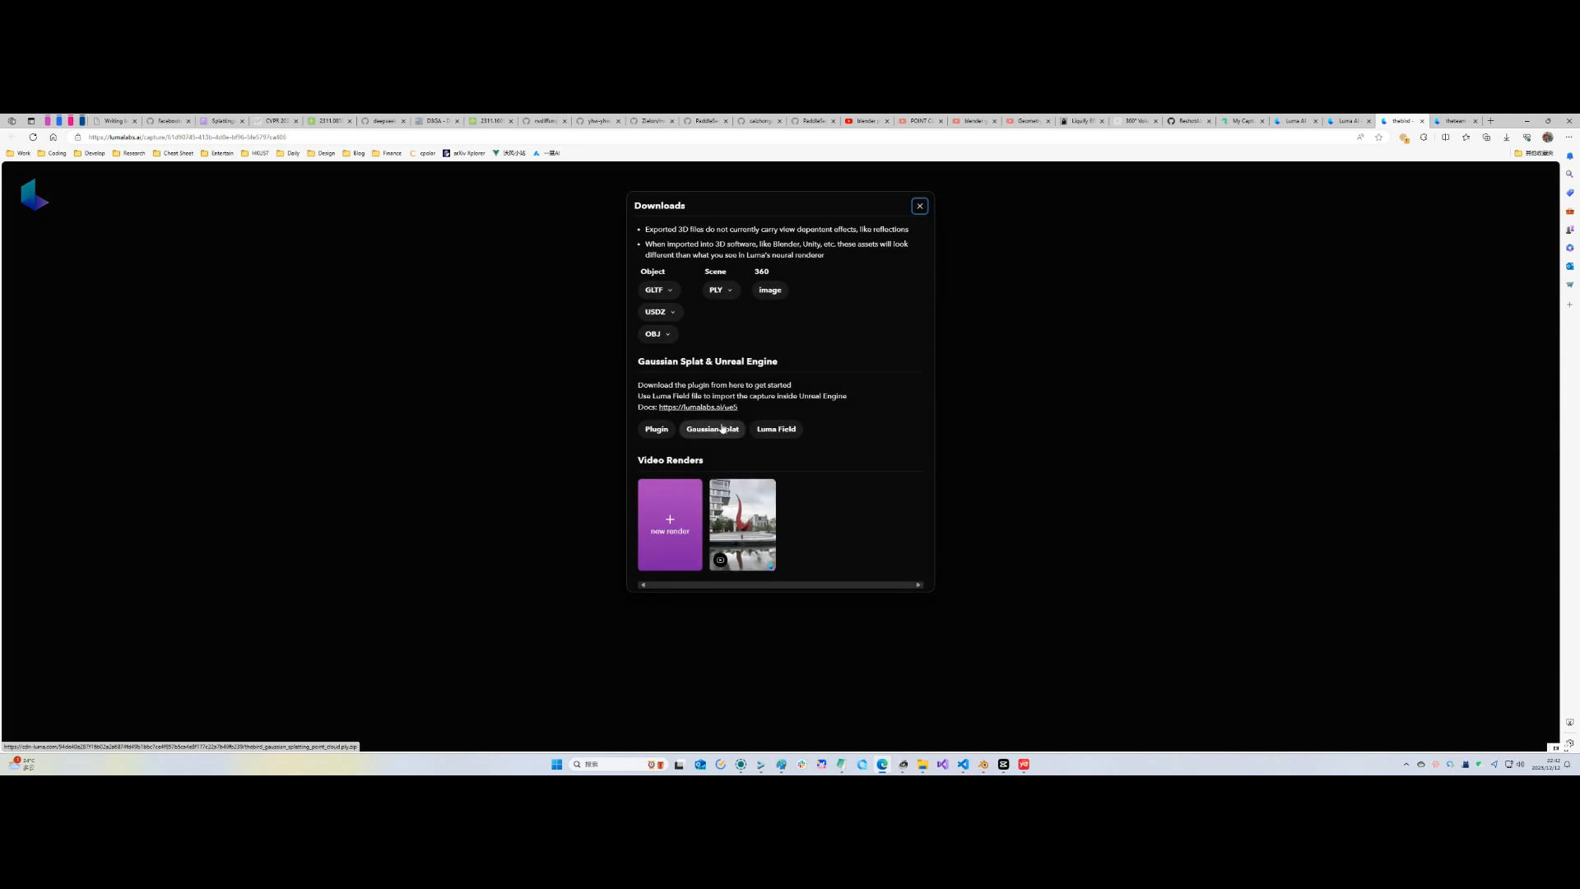
Switch to File Explorer and locate the downloaded splat file gs_thebird.ply in the project folder
key("alt+Tab")
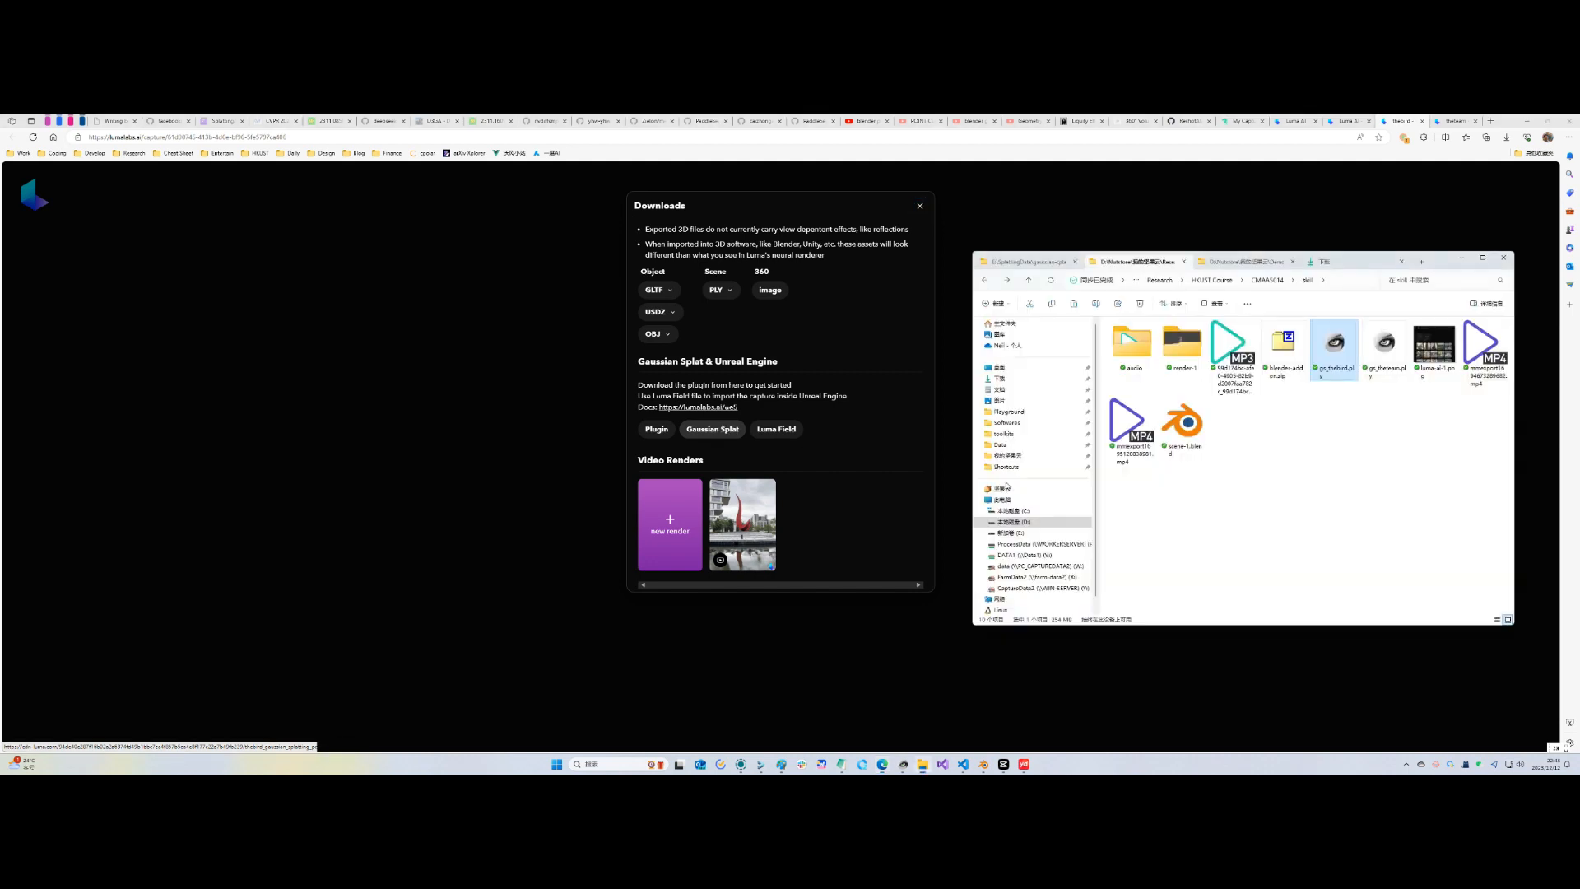
left_click(1334, 432)
left_click(1330, 359)
left_click_drag(1347, 439, 1332, 344)
left_click(1339, 404)
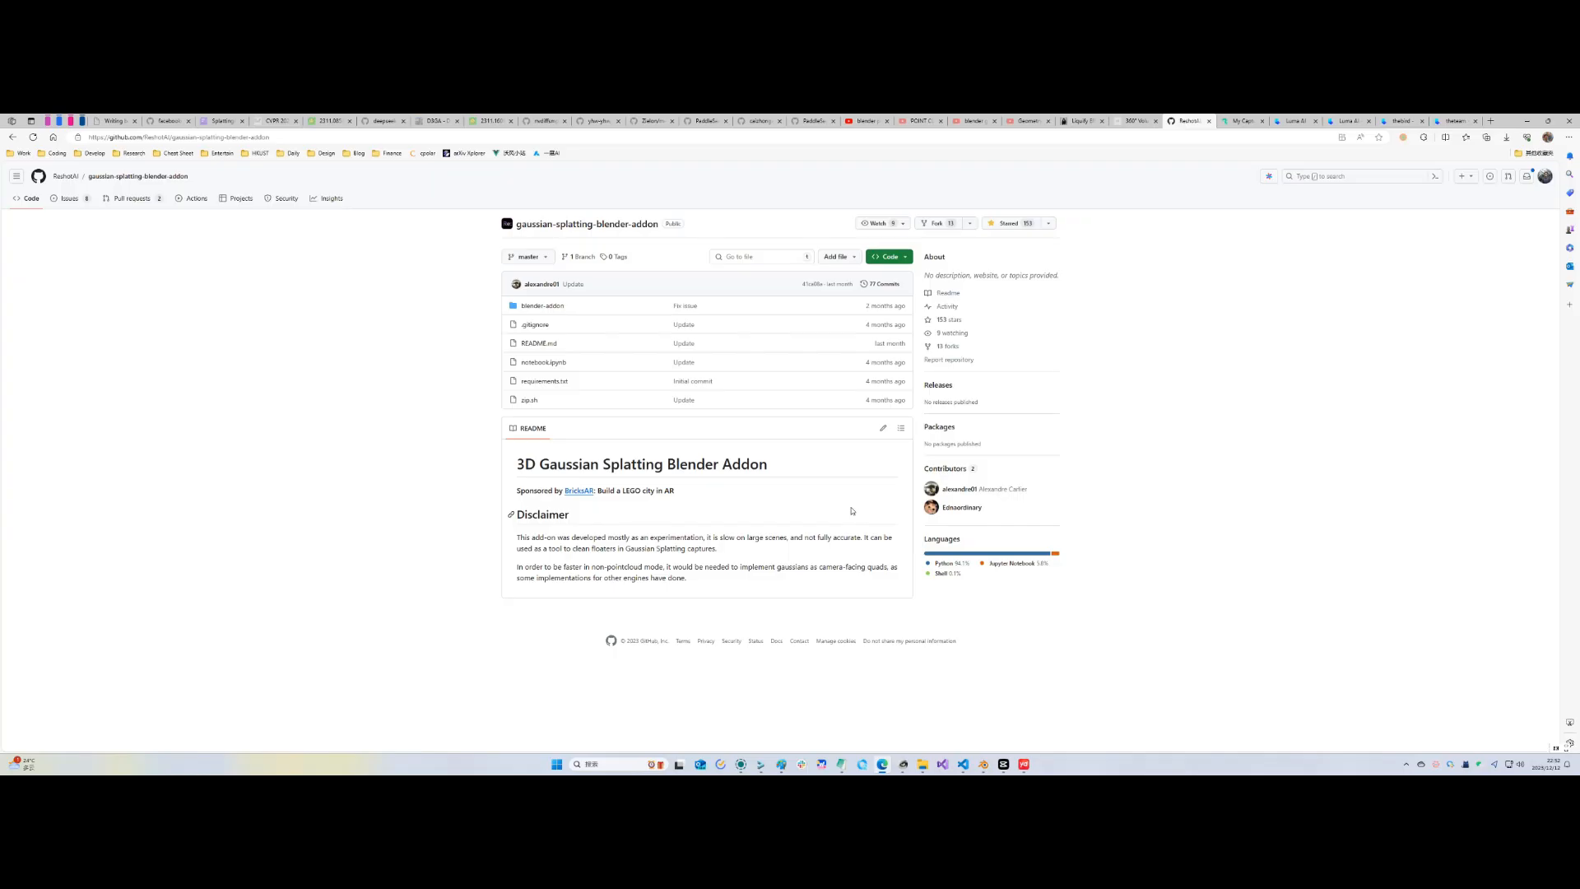
Compress the blender-addon folder of the local gaussian-splatting-blender-addon repository into a ZIP file
left_click(923, 765)
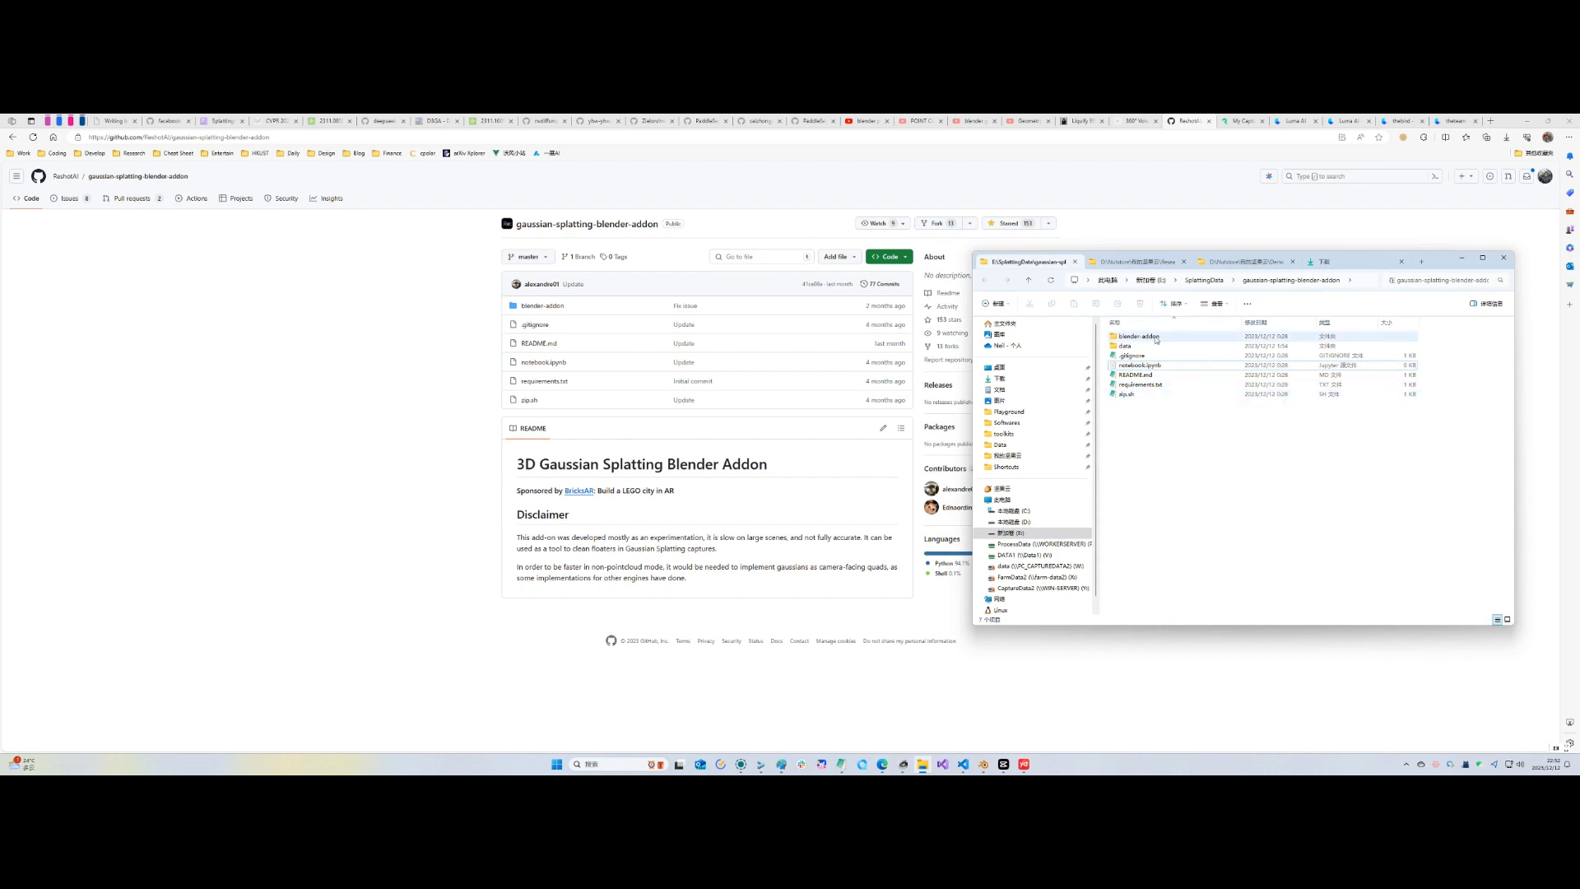
right_click(1139, 336)
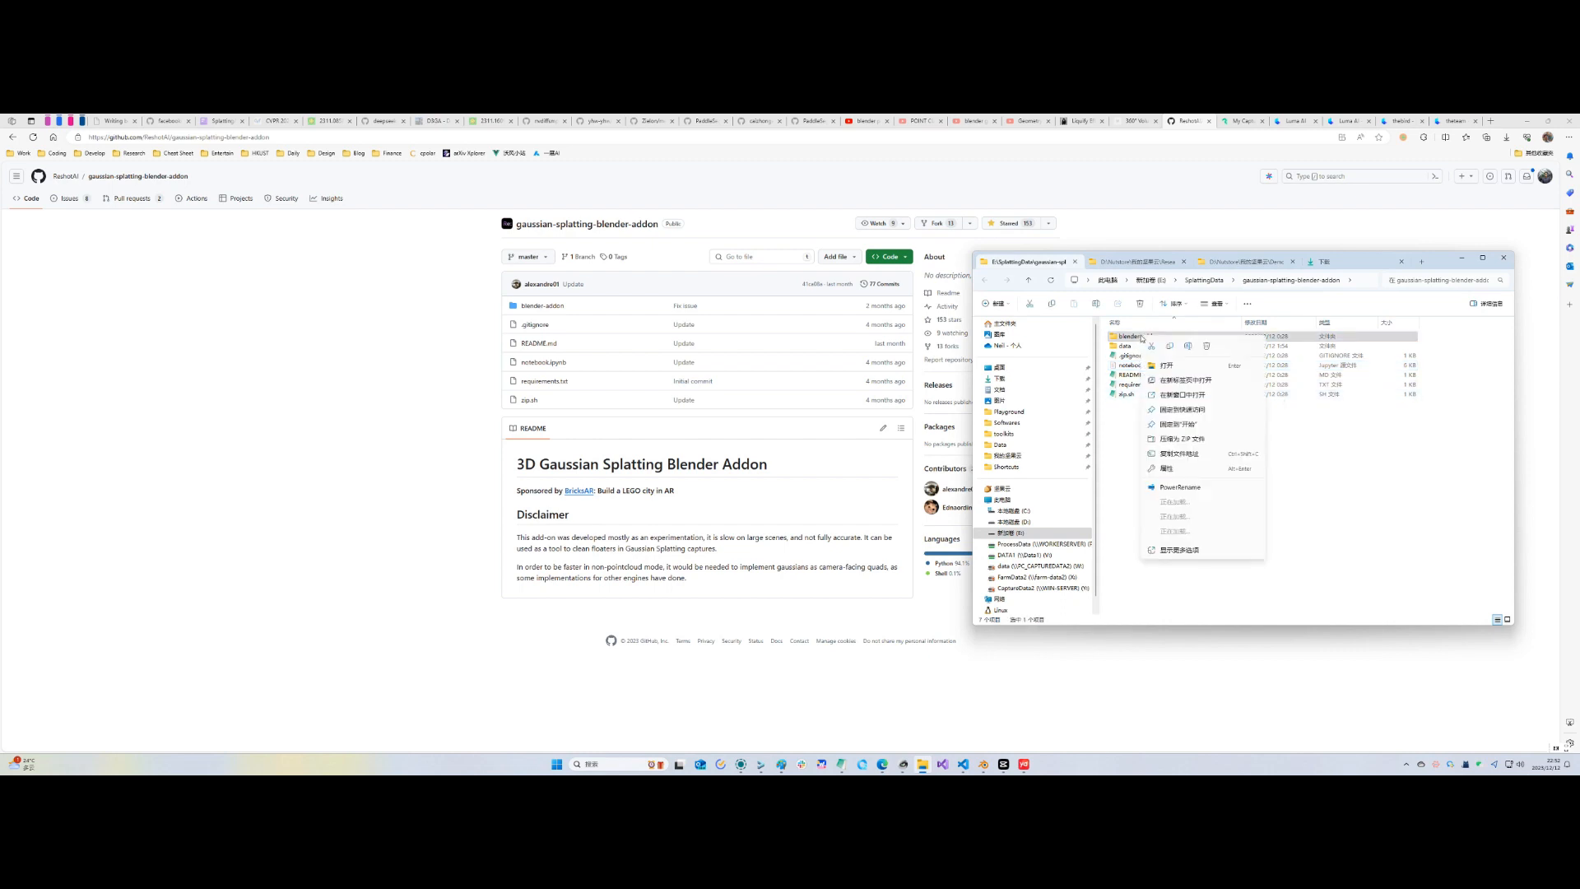
left_click(1182, 438)
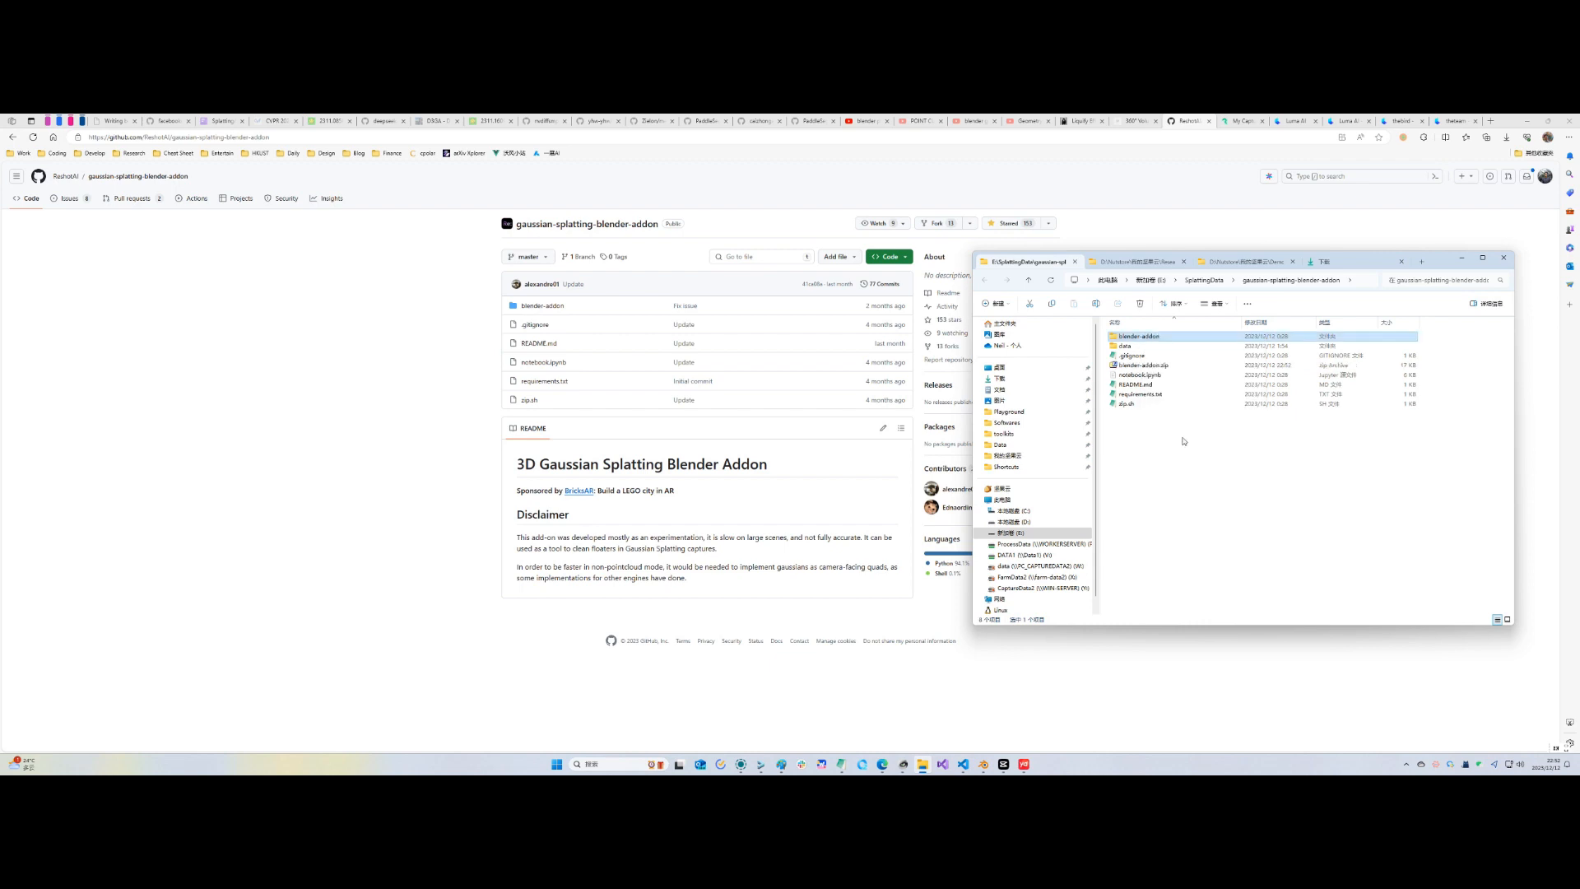
left_click(1190, 497)
Switch to Blender, install the add-on from the blender-addon ZIP file, and enable 3D Gaussian Splatting
left_click(984, 764)
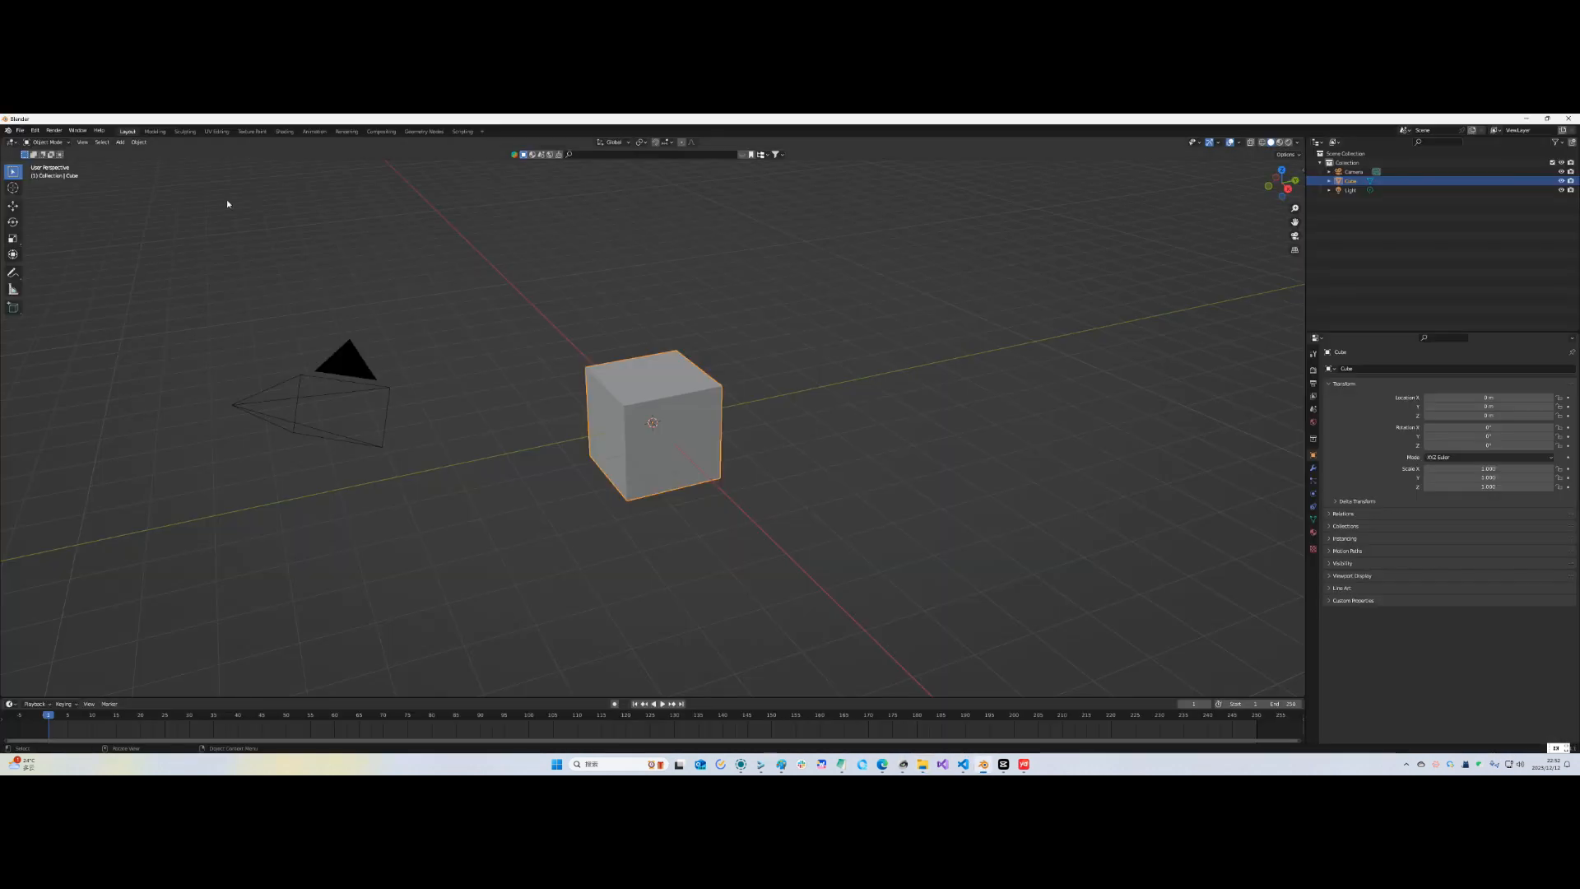
left_click(35, 130)
left_click(61, 260)
left_click(48, 226)
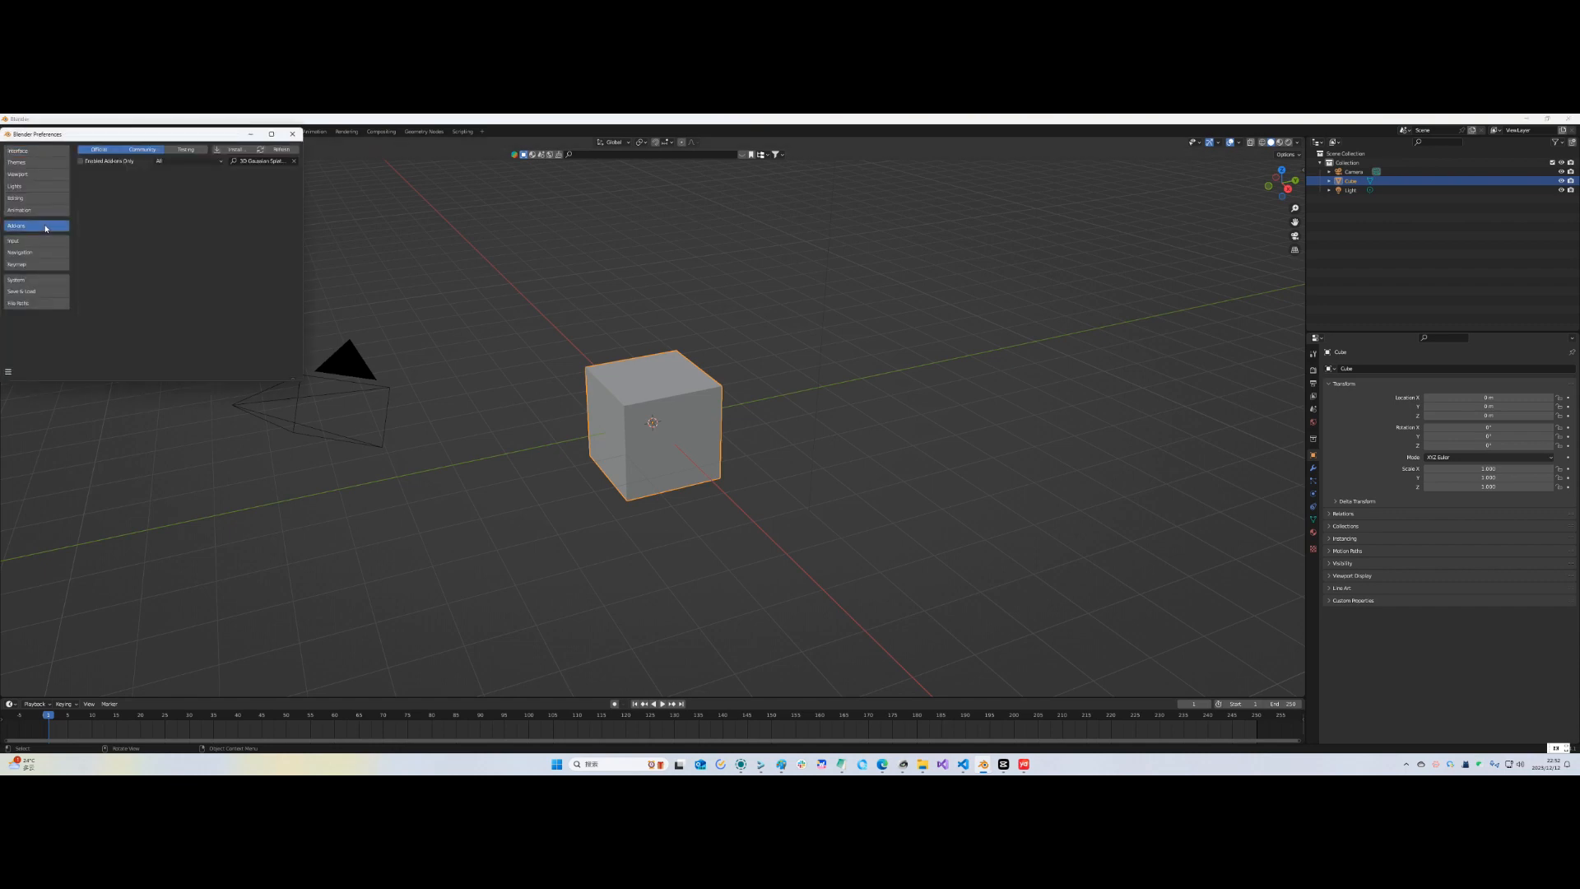
left_click(236, 150)
left_click(304, 136)
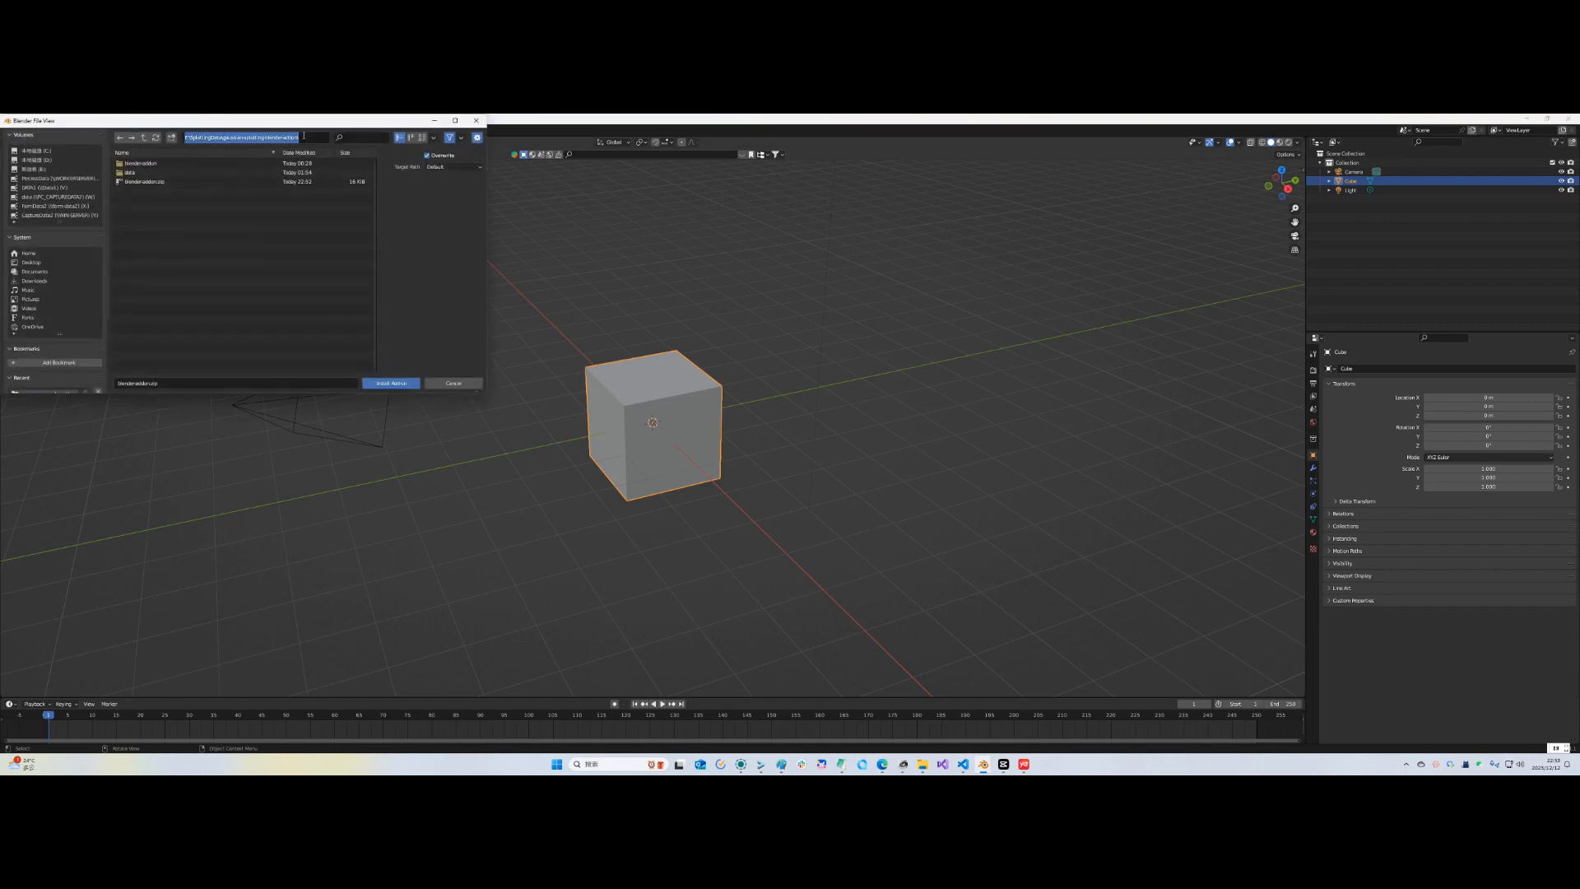
left_click(150, 182)
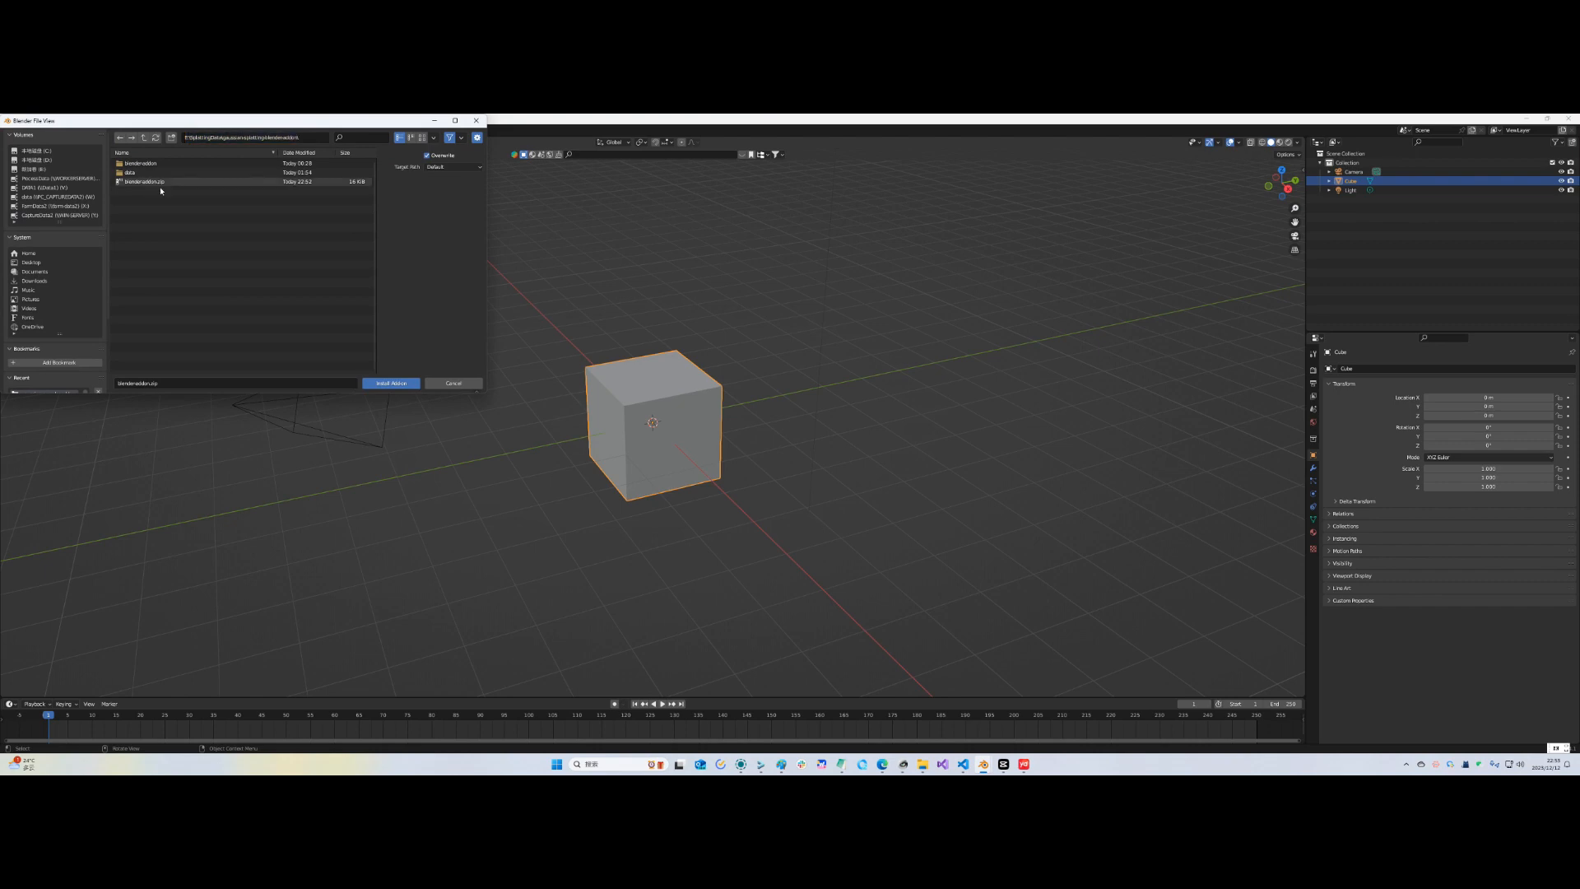
left_click(388, 384)
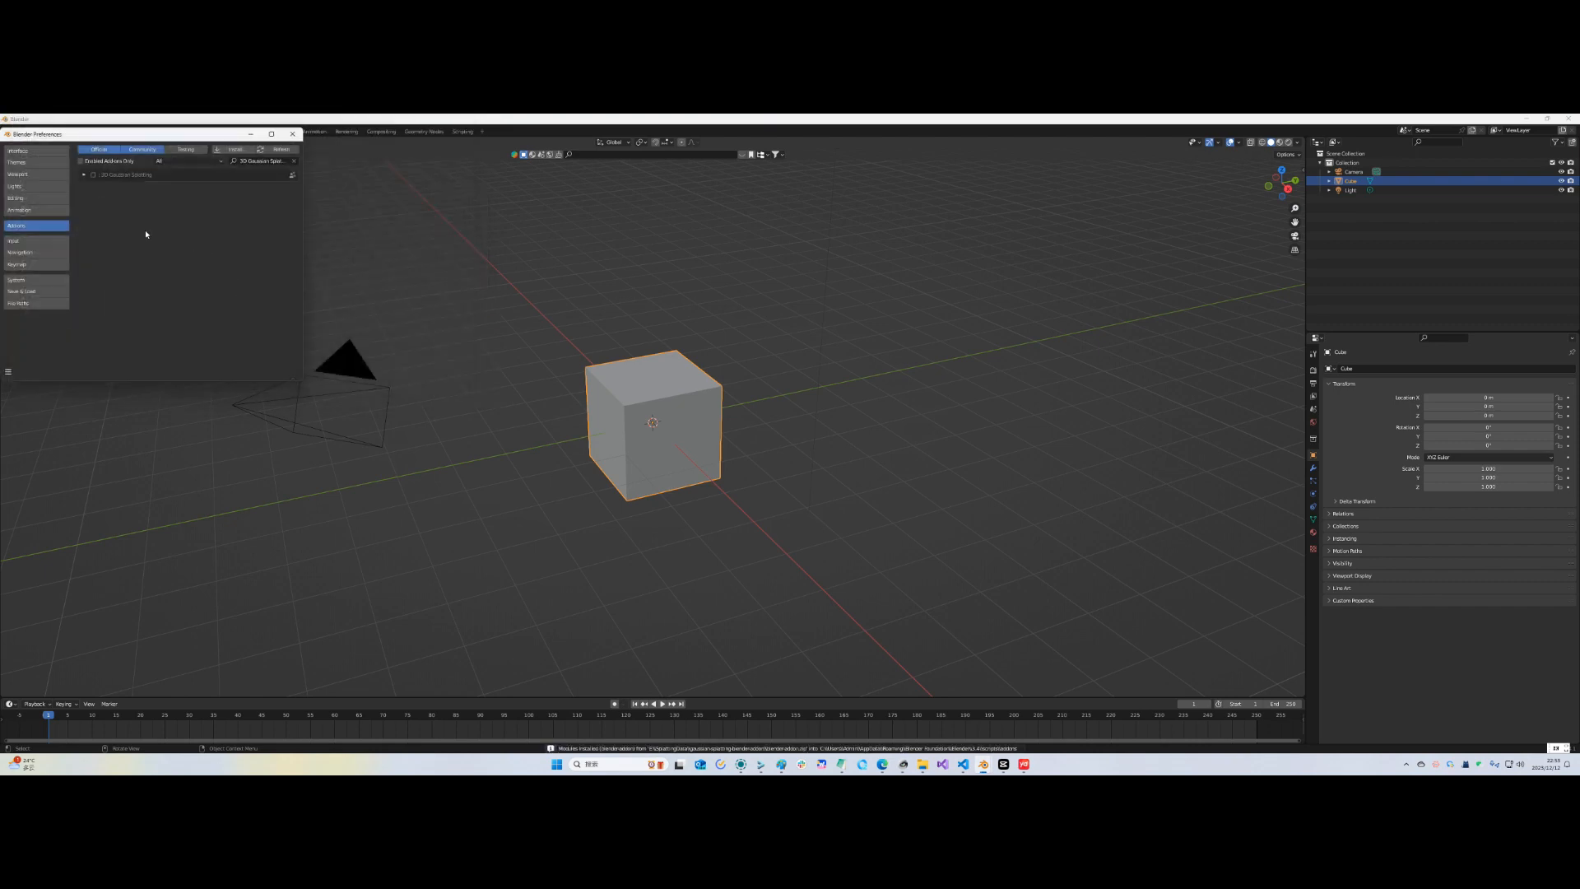
left_click(84, 176)
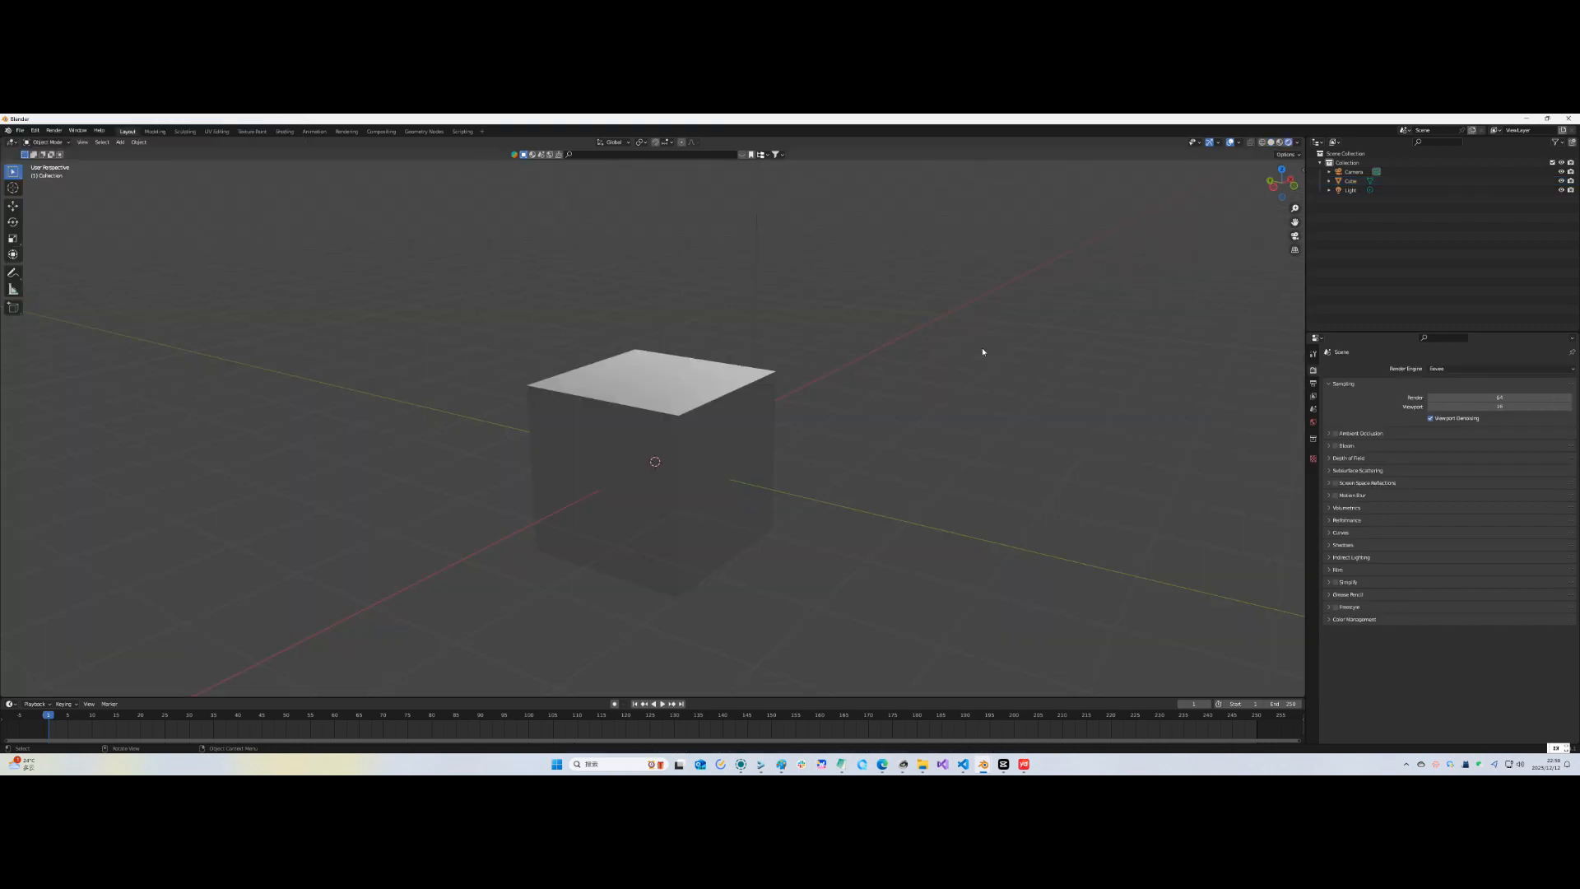
Import gs_thebird.ply into the scene with the 3D Gaussian Splatting add-on
key("n")
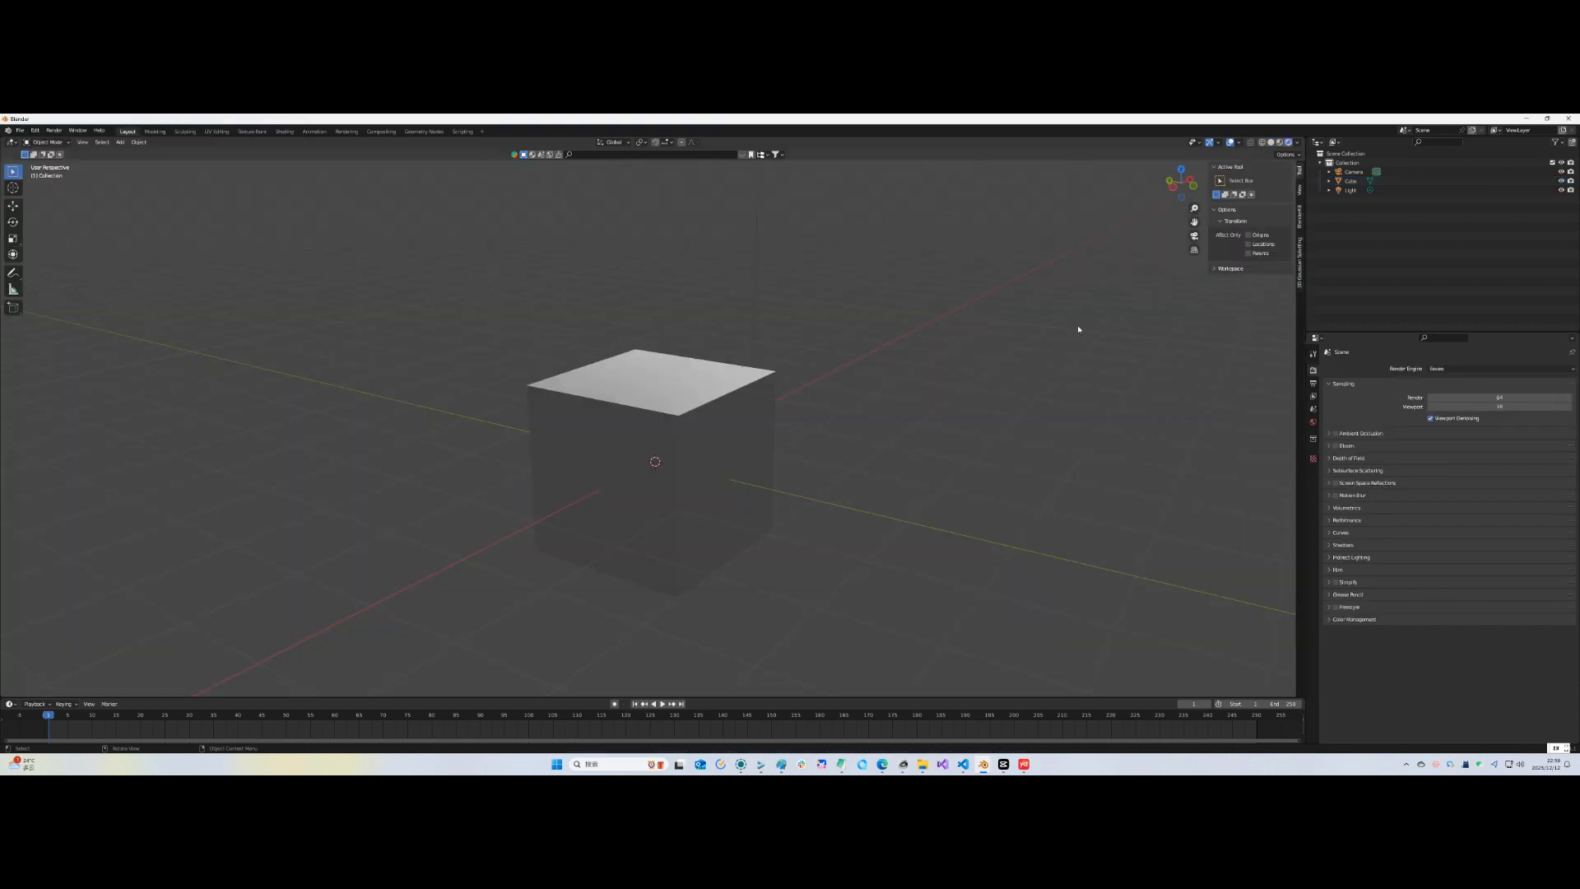
left_click(1300, 260)
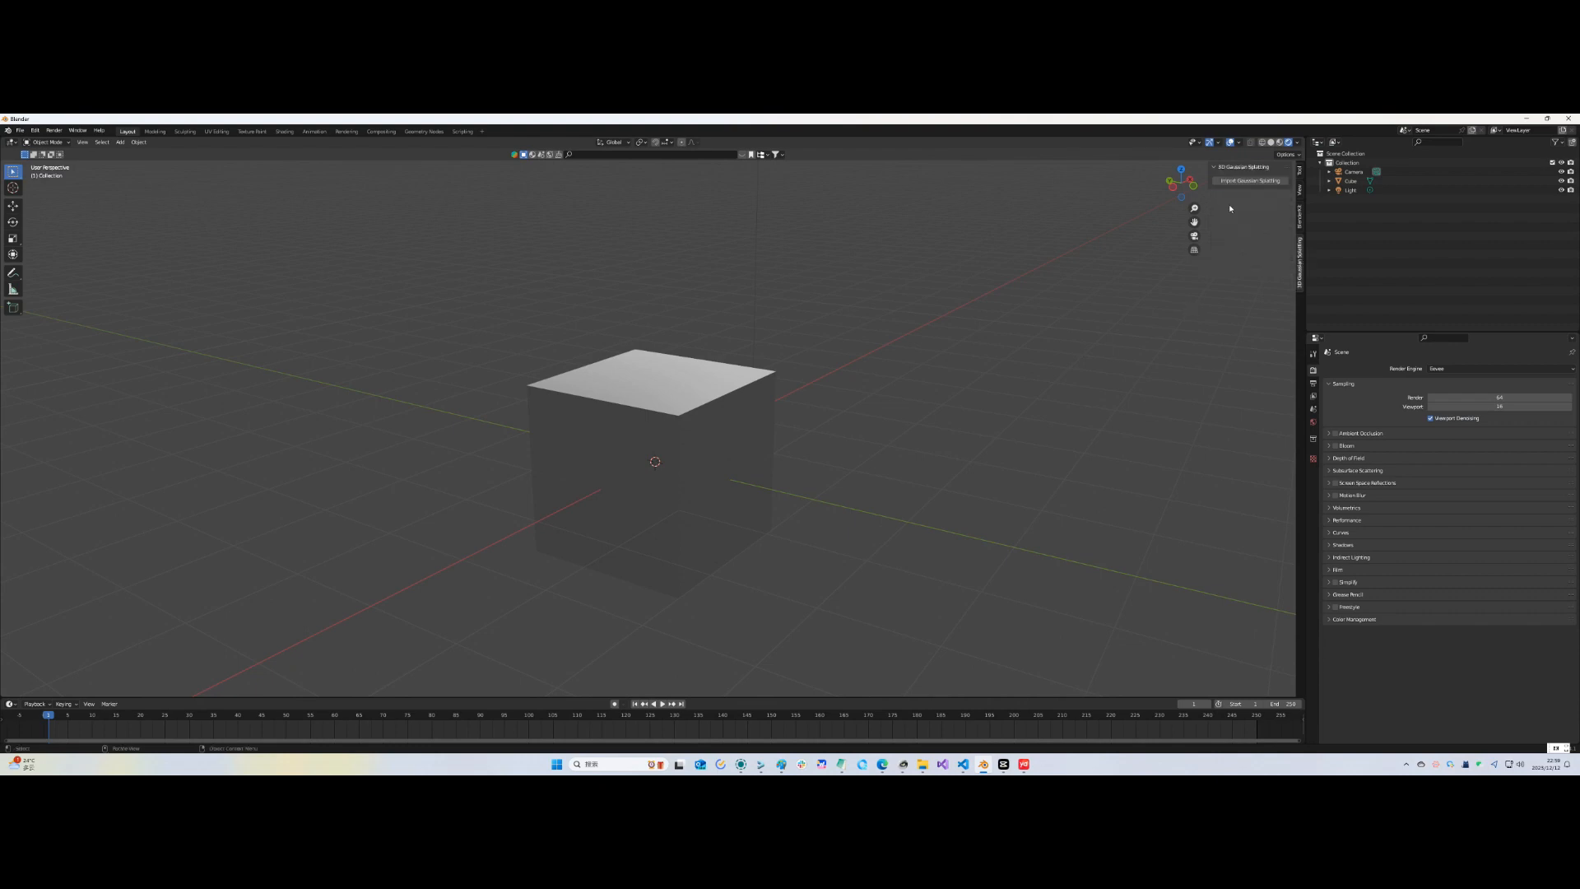
left_click(1246, 182)
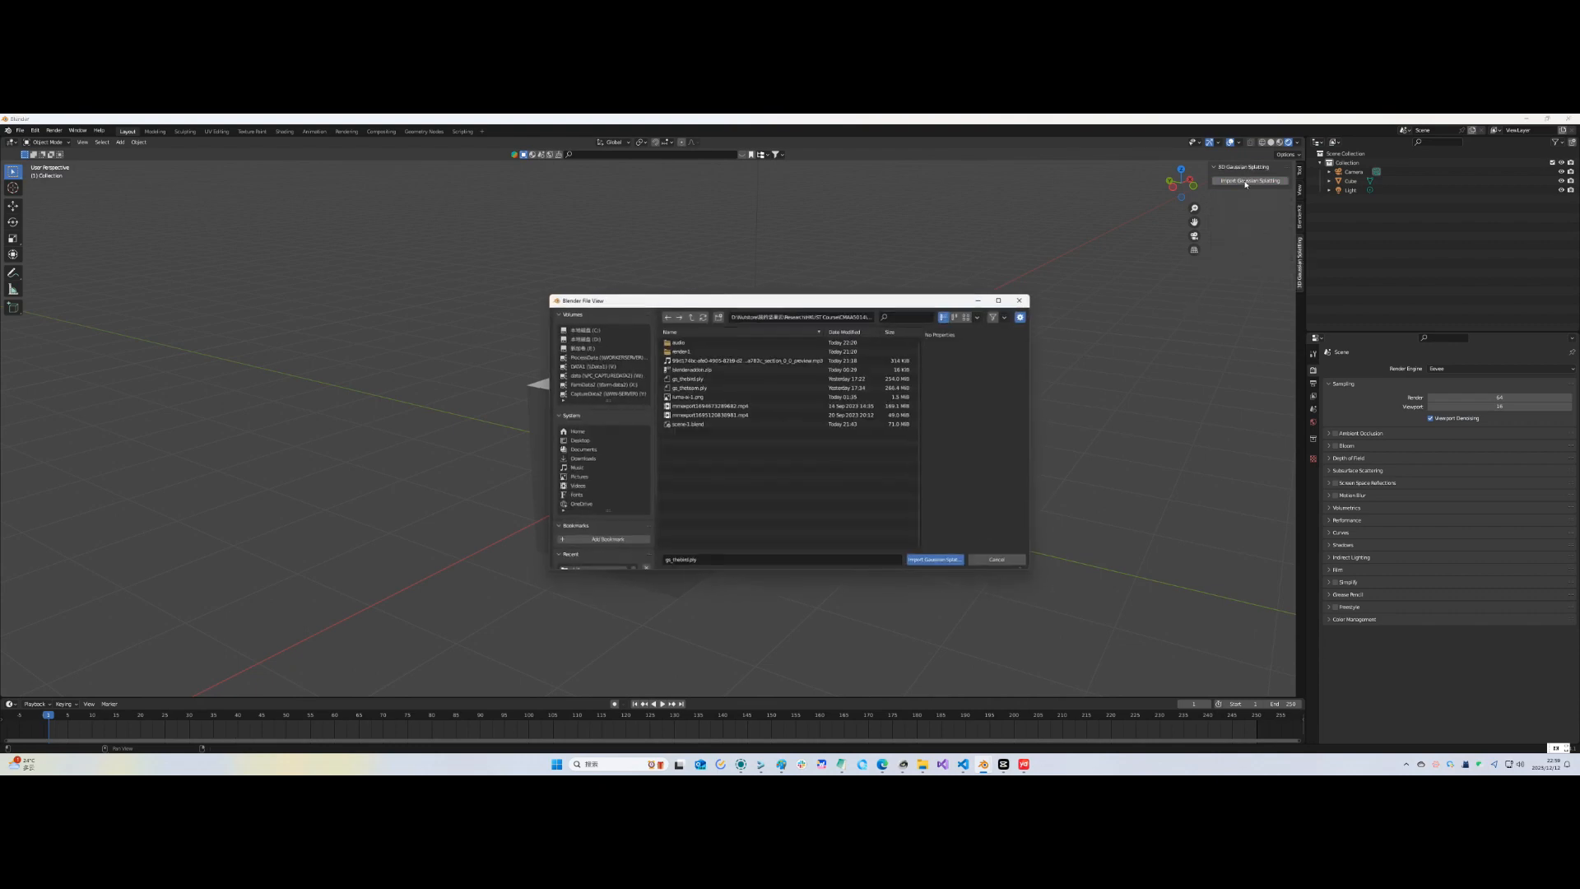
left_click(687, 379)
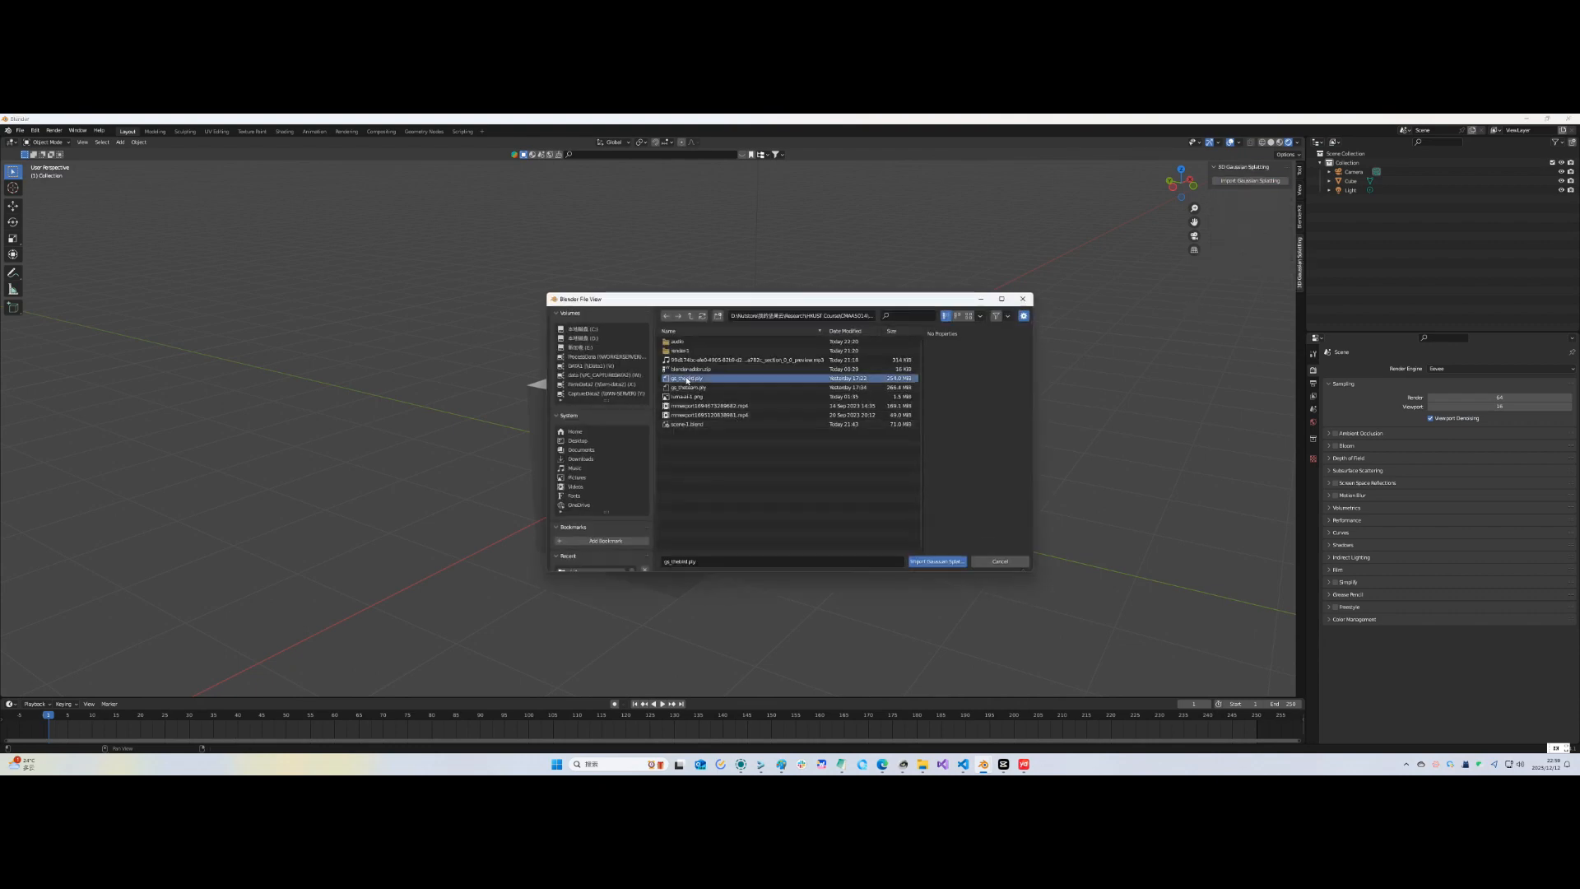
left_click(939, 562)
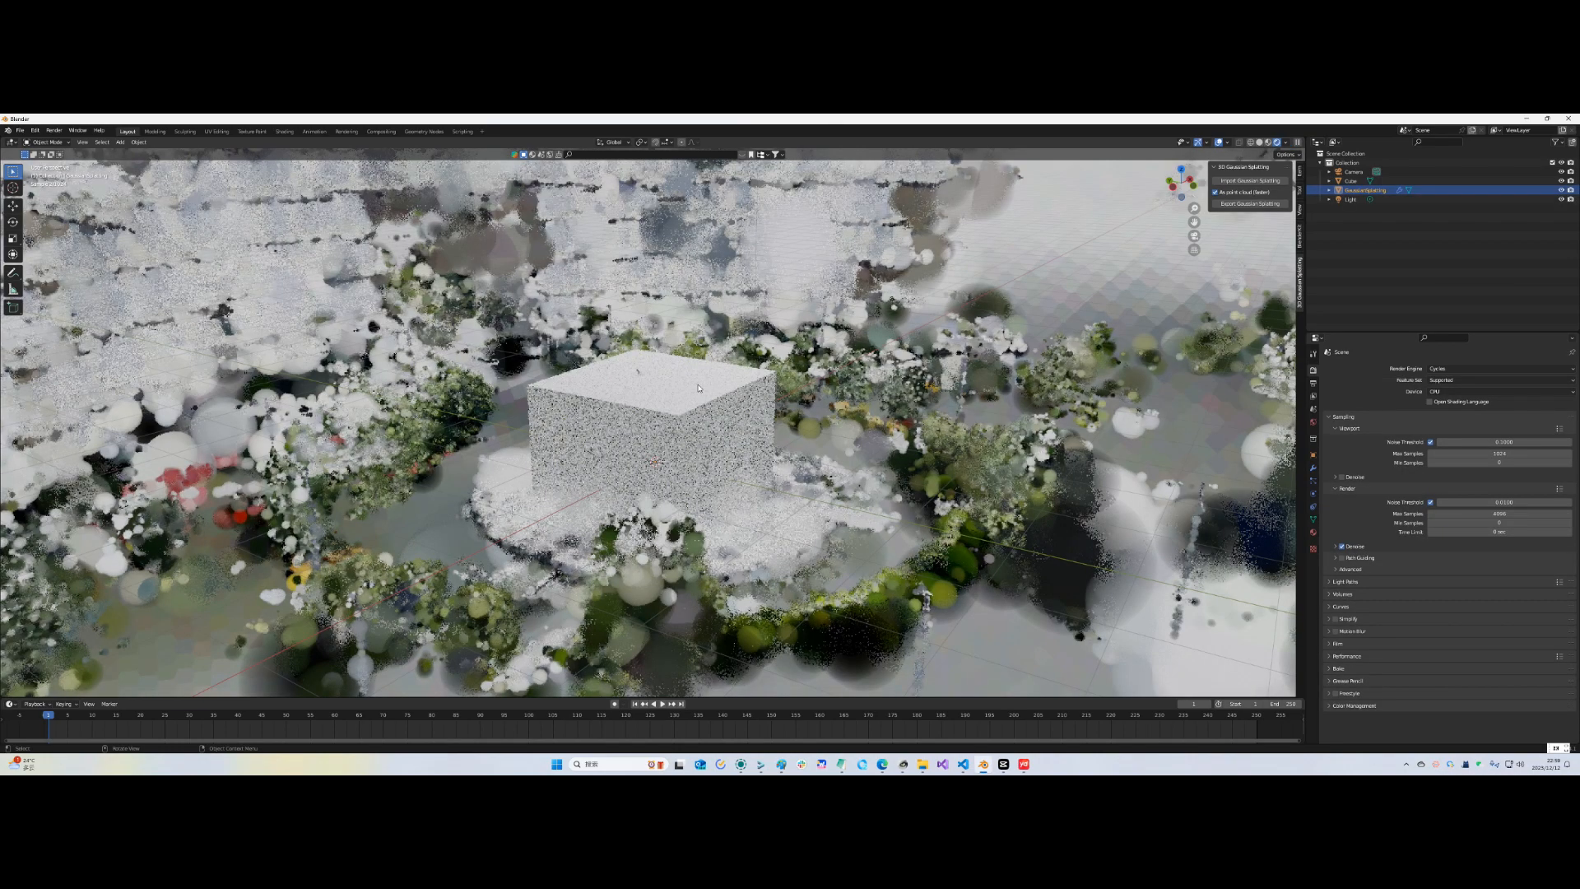
Delete the default cube that overlaps the imported Gaussian splat
left_click(699, 387)
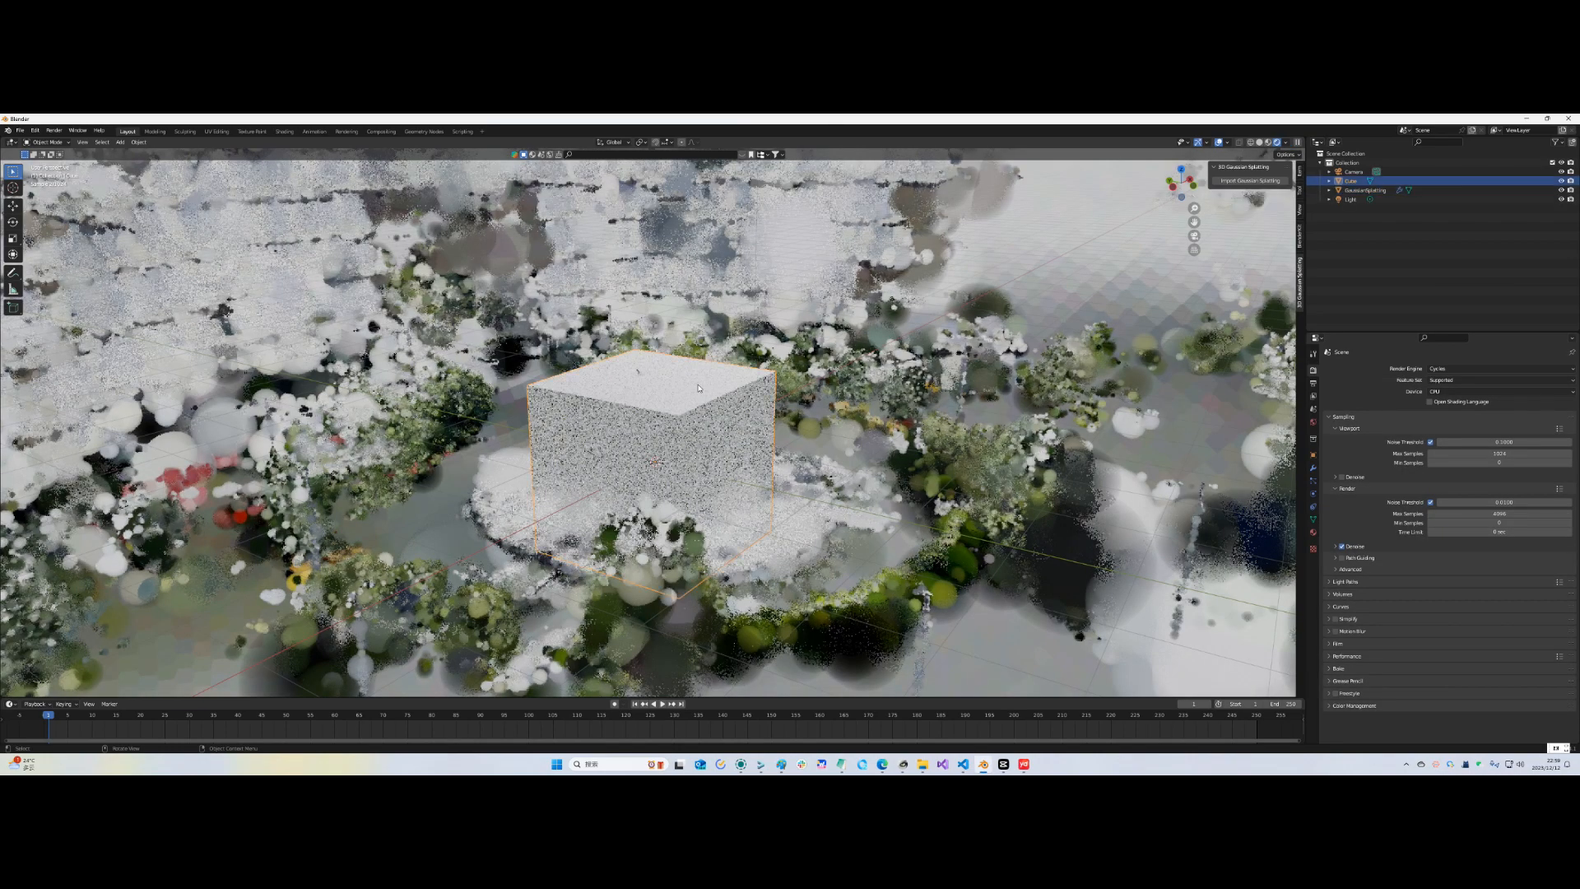
key("Delete")
mouse_move(699, 388)
middle_mouse_down()
mouse_move(661, 481)
mouse_move(637, 462)
mouse_move(685, 470)
mouse_move(630, 476)
mouse_move(751, 482)
middle_mouse_up()
scroll(656, 478, "up", 7)
scroll(637, 462, "down", 2)
scroll(738, 465, "down", 8)
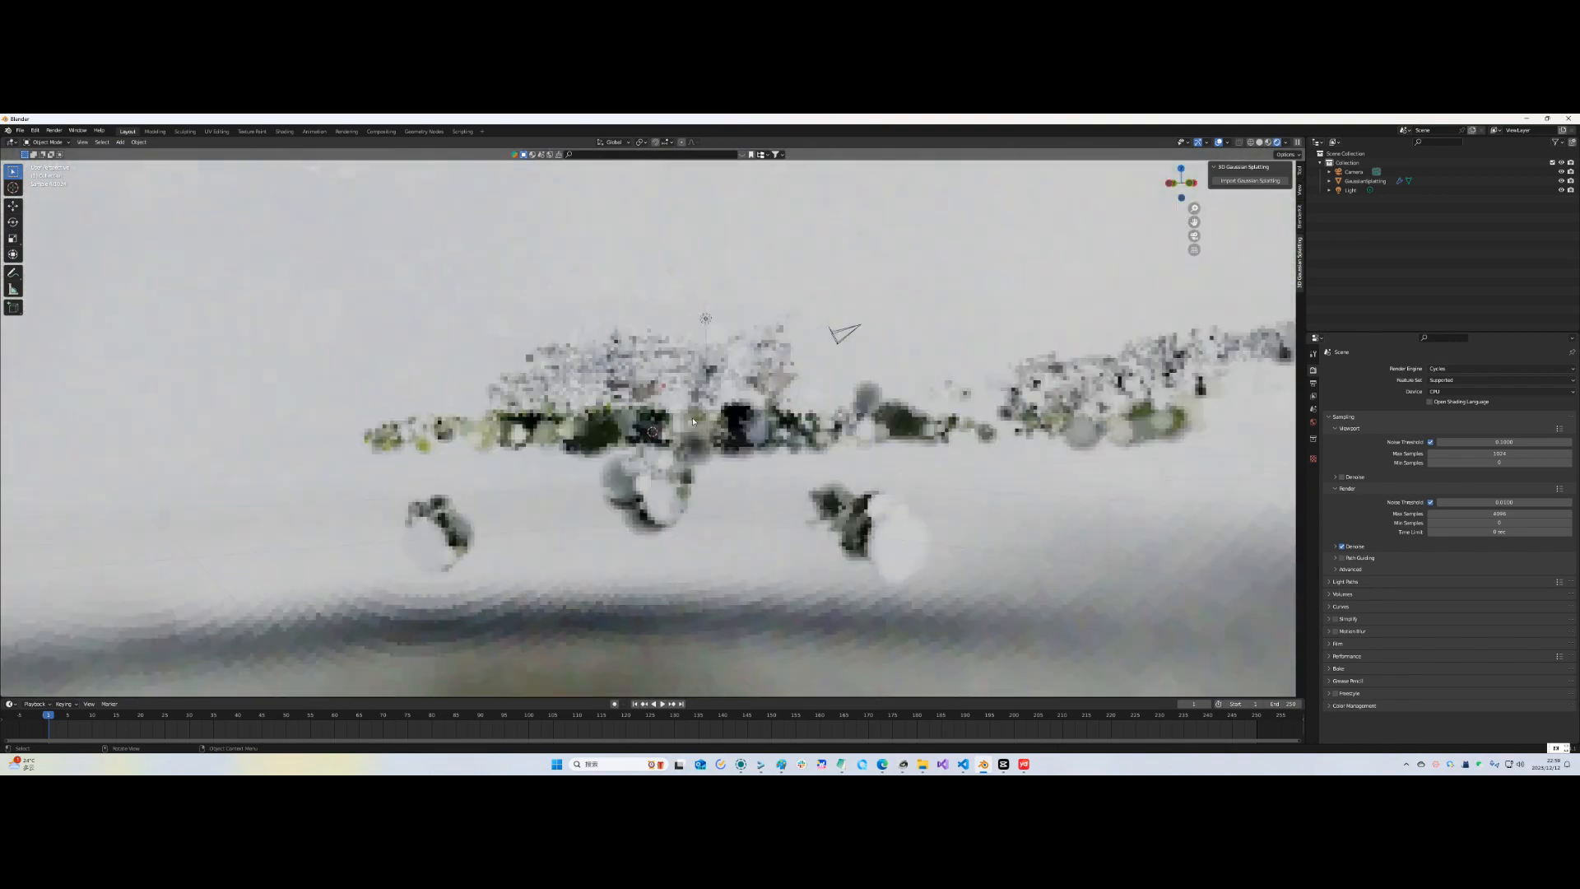
middle_click_drag(693, 417, 679, 466)
scroll(679, 466, "down", 12)
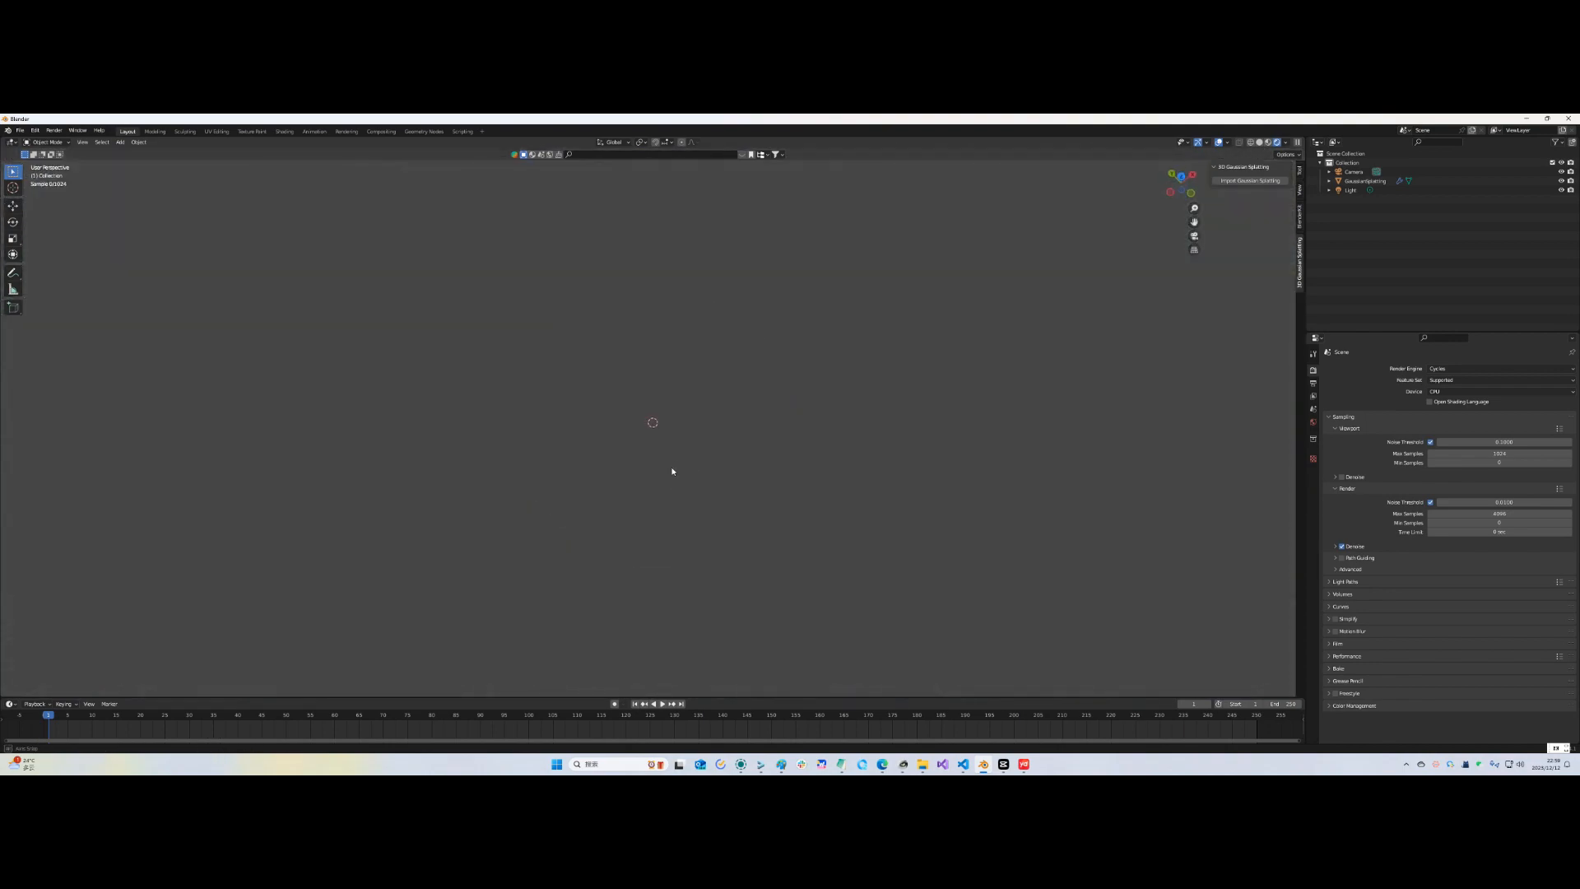
Put the Gaussian splat in Edit Mode with X-ray enabled and dissolve the vertices on one side of its outer sphere
scroll(673, 472, "up", 9)
middle_click_drag(676, 469, 783, 433)
scroll(783, 434, "down", 3)
left_click(786, 428)
key("alt+z")
key("Tab")
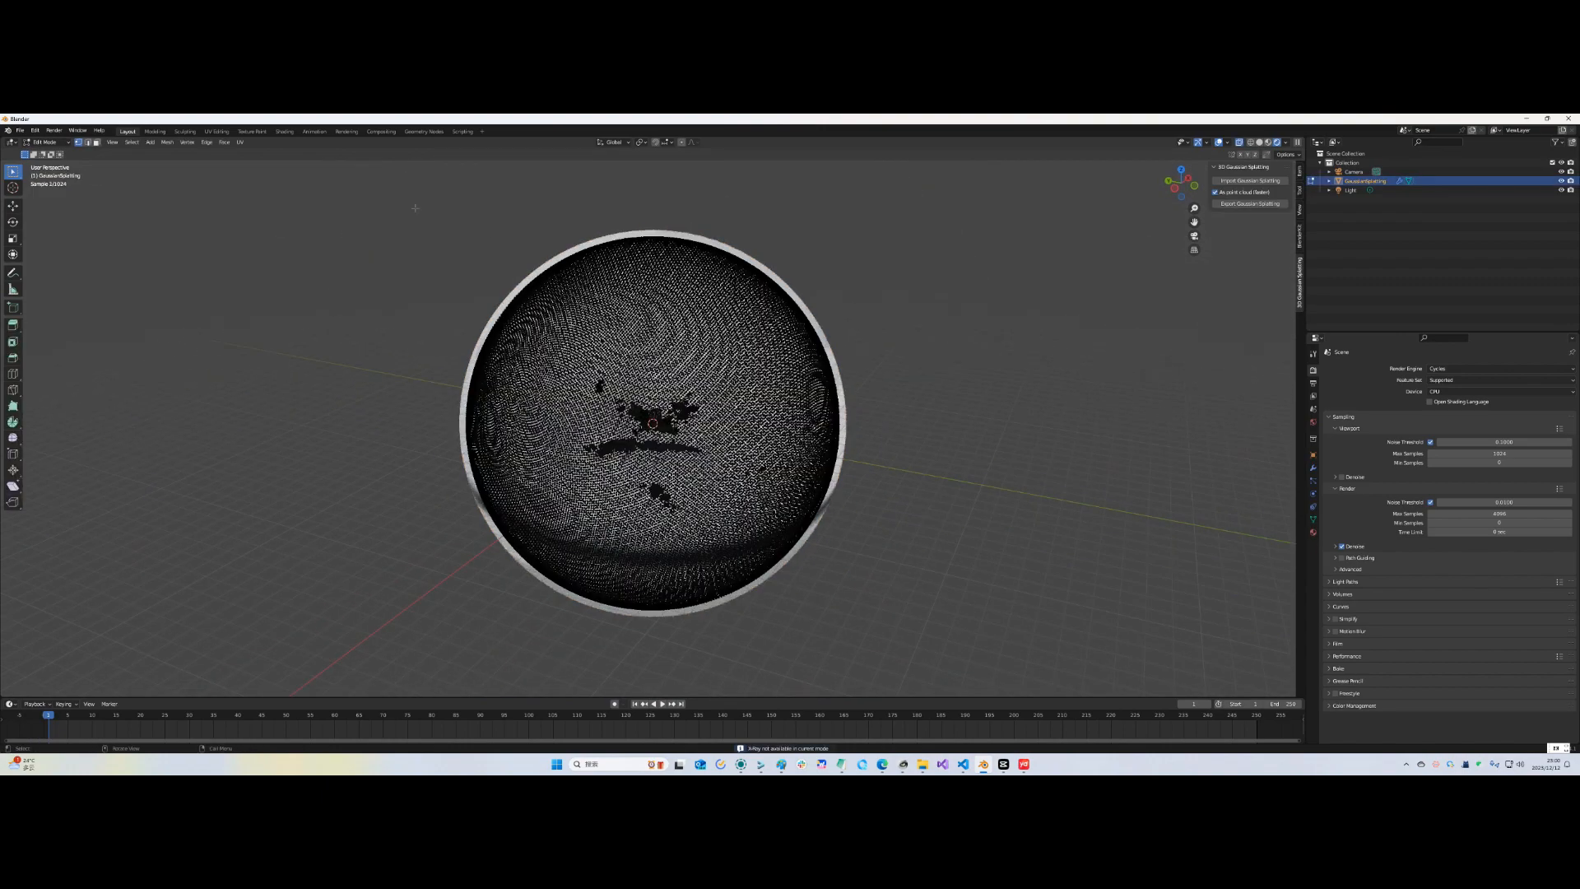
left_click_drag(412, 206, 583, 630)
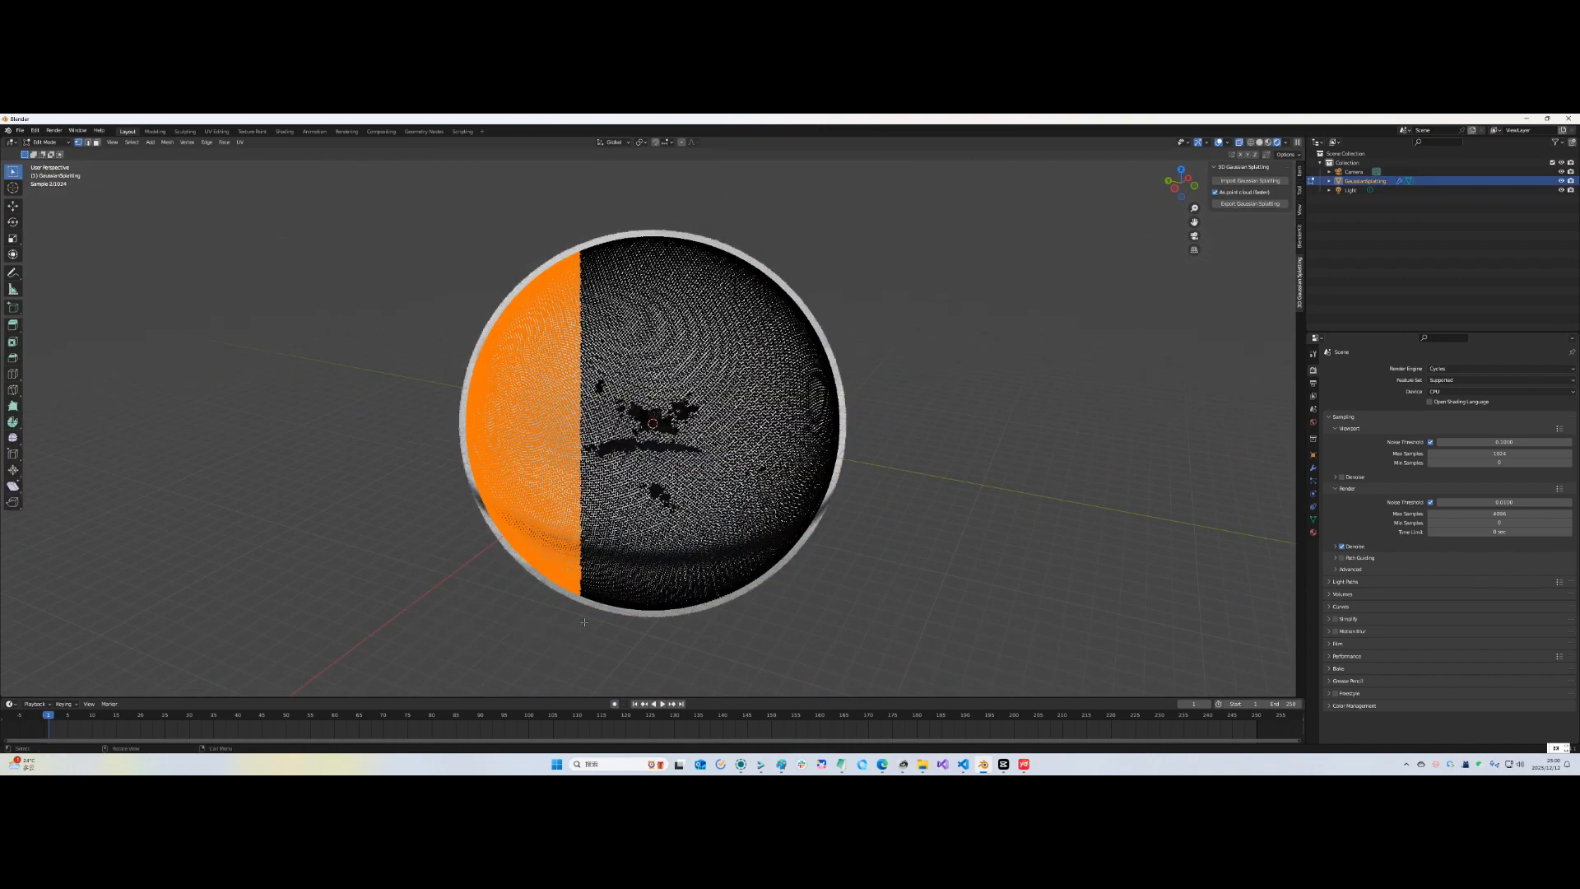
key("x")
left_click(584, 623)
Dissolve the remaining vertices of the splat's outer sphere, including the two leftover curved patches, keeping the central cluster
left_click_drag(445, 441, 906, 663)
key("x")
left_click_drag(874, 205, 681, 478)
key("x")
left_click(723, 395)
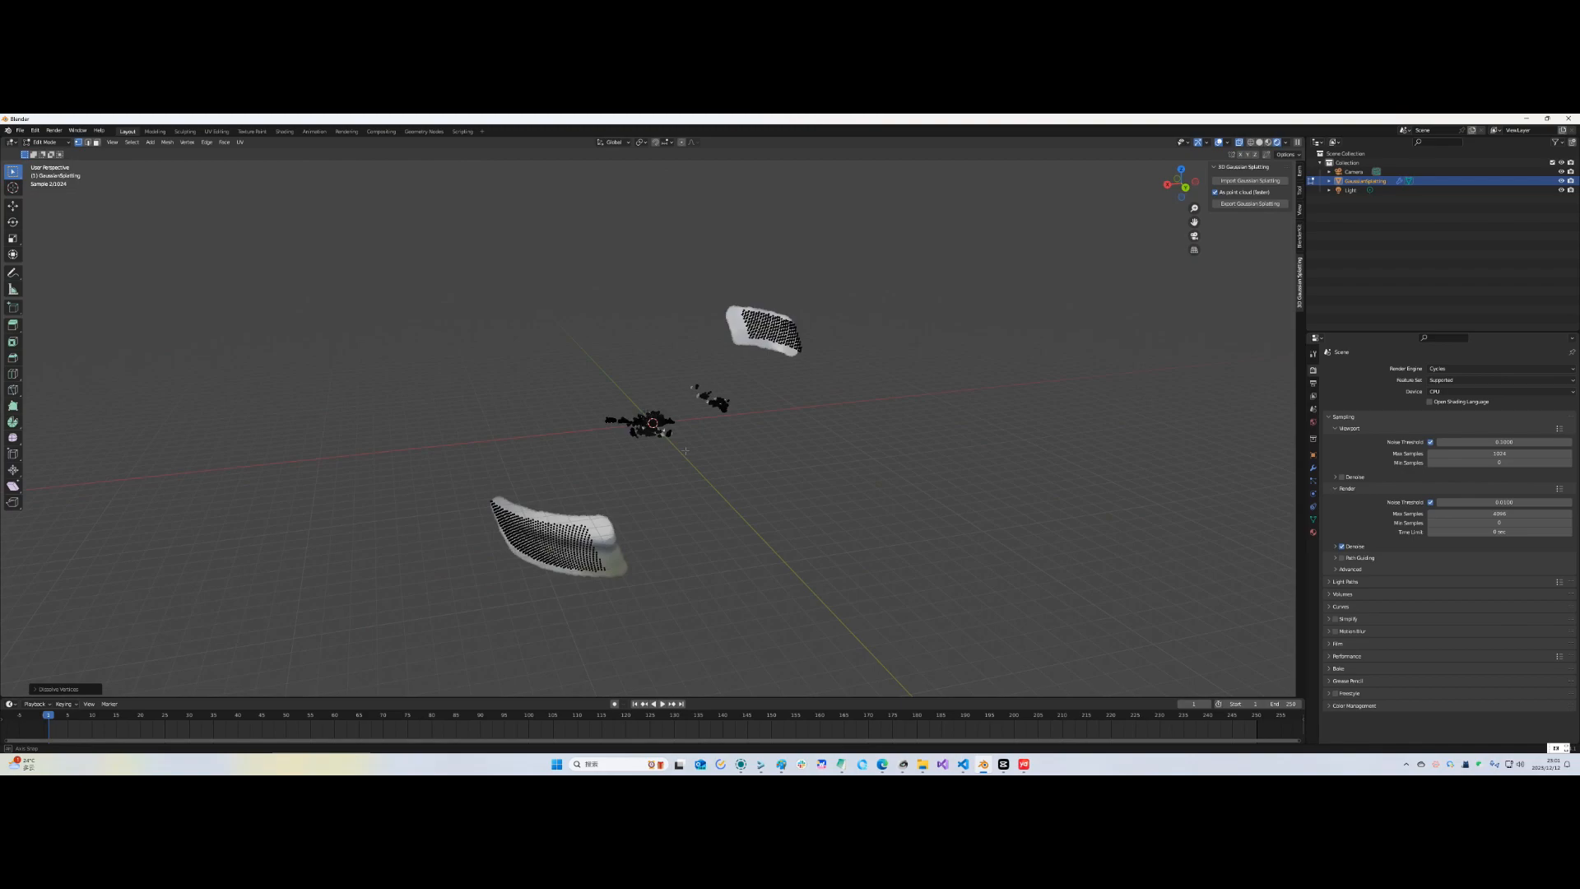
middle_click_drag(686, 450, 745, 485)
left_click_drag(389, 319, 591, 605)
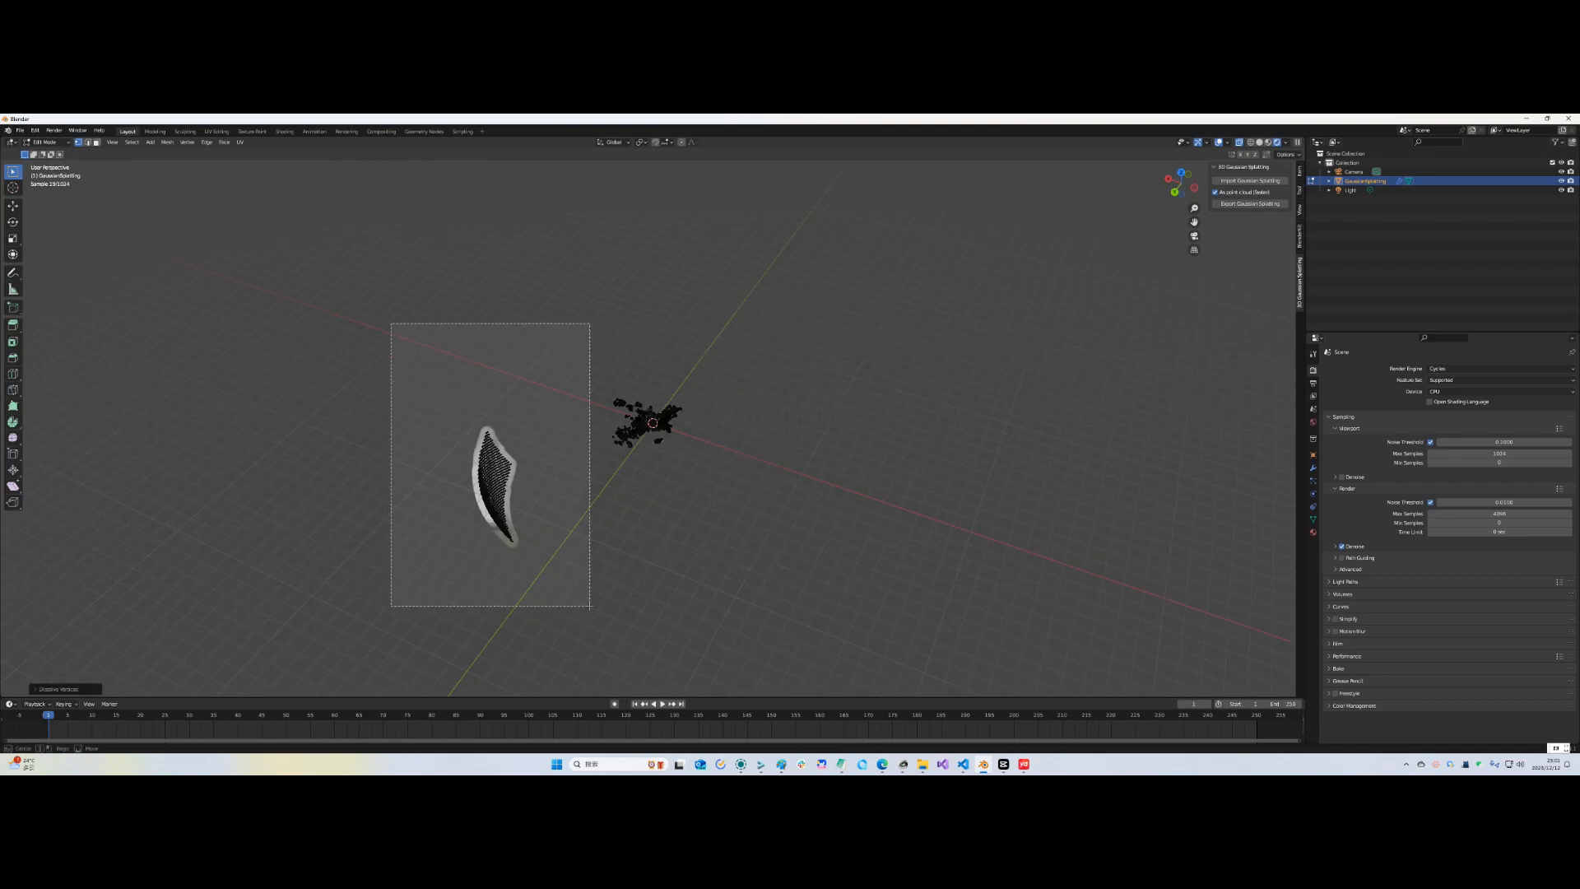
key("x")
Dissolve the stray vertices scattered around and above the central platform and return to Object Mode
key("Tab")
key("Tab")
left_click_drag(256, 167, 621, 628)
key("x")
left_click_drag(576, 462, 975, 577)
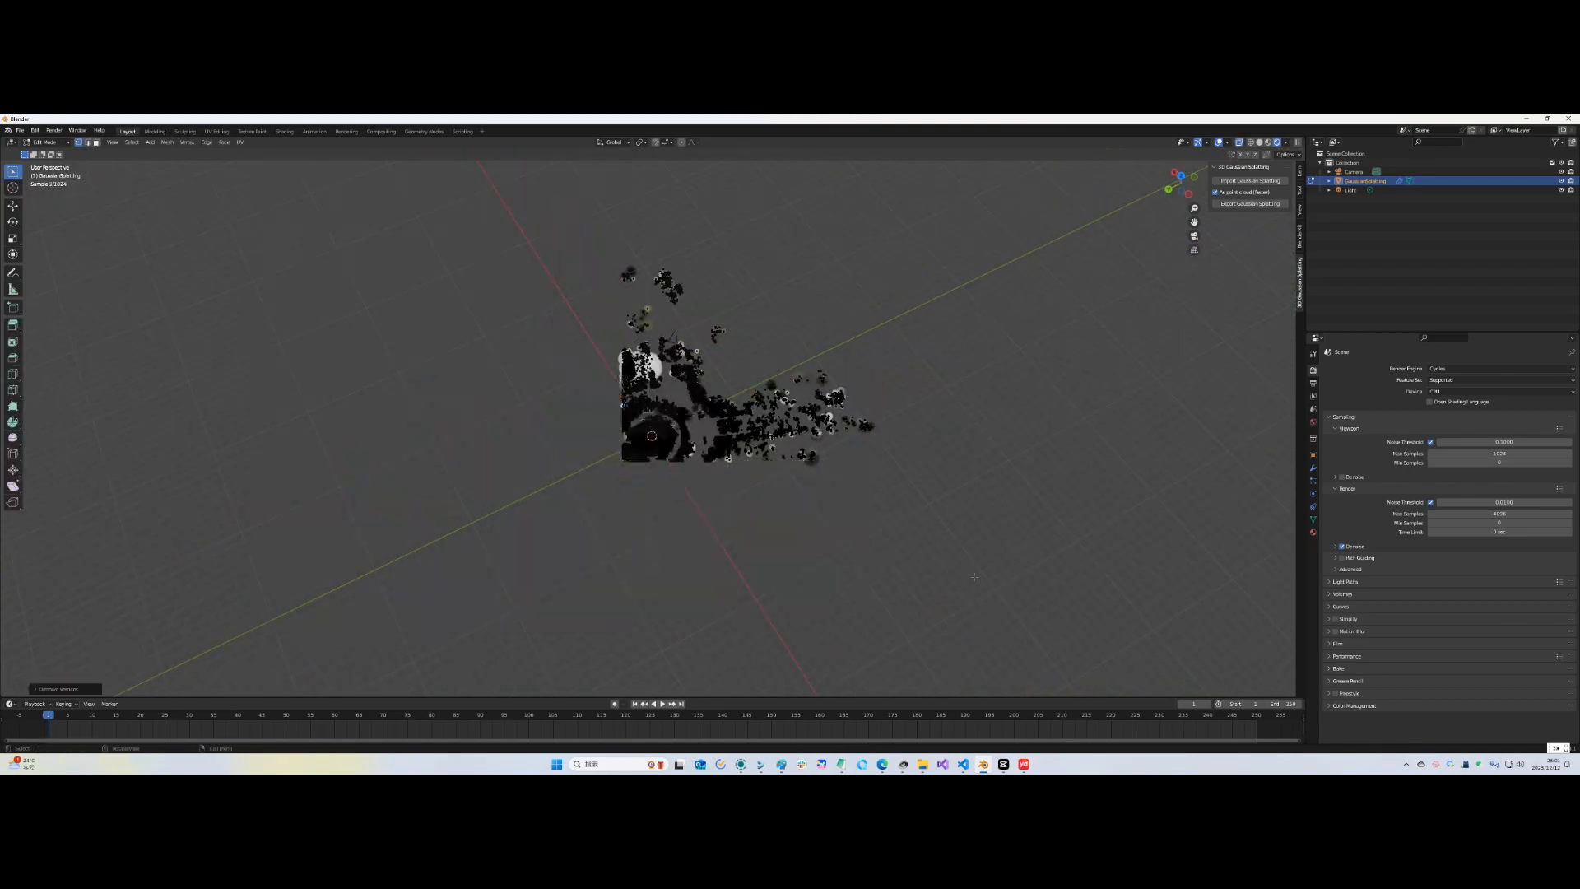
left_click_drag(913, 272, 646, 456)
key("x")
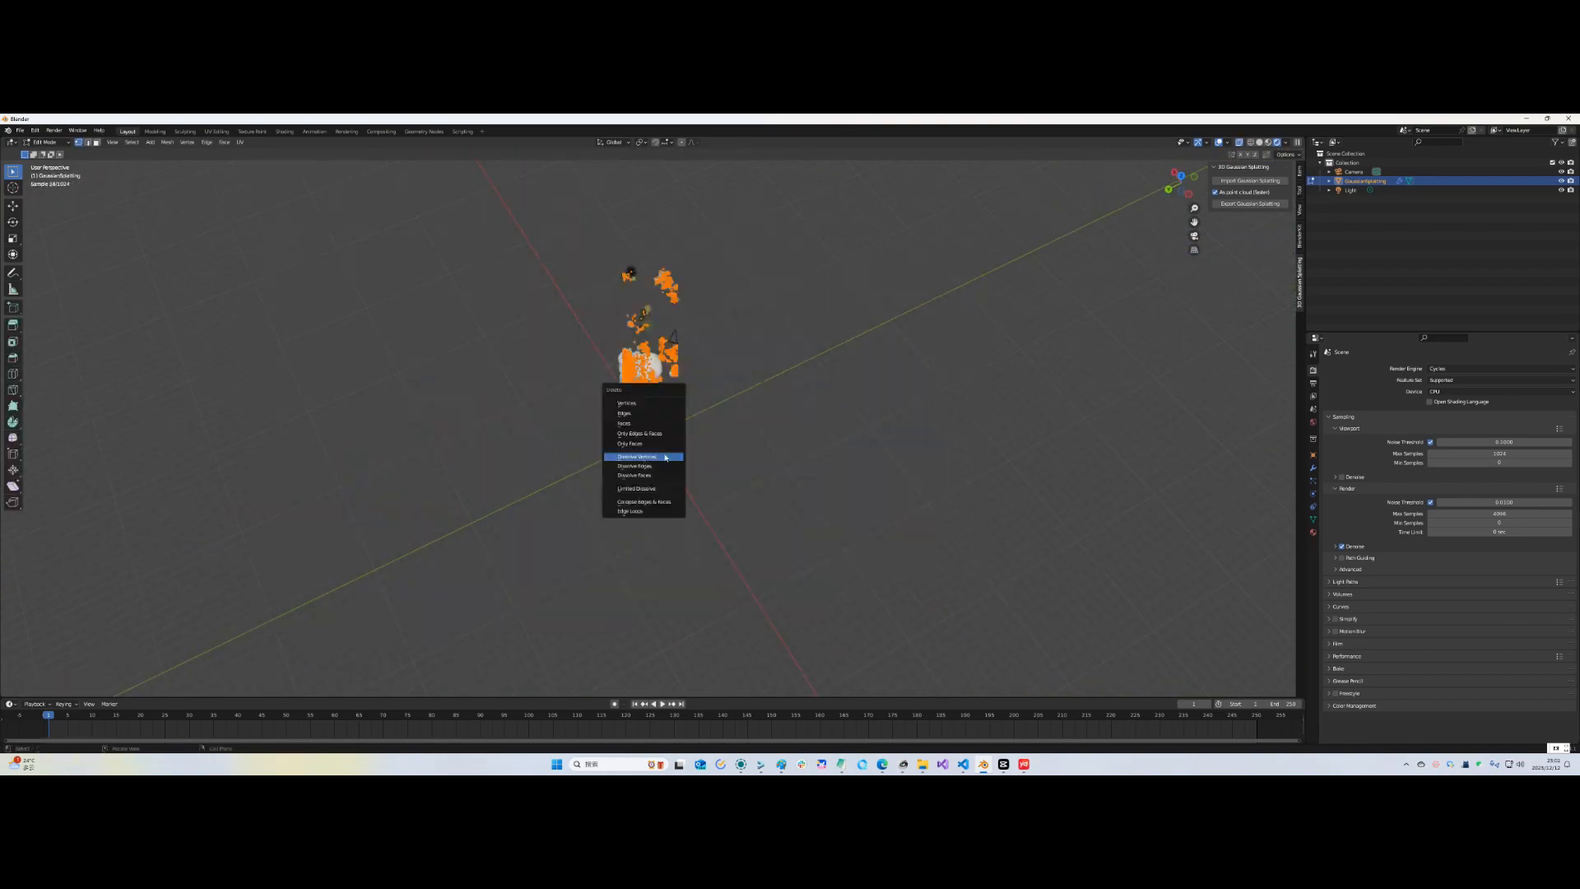
left_click(646, 455)
key("x")
left_click(659, 494)
left_click_drag(494, 625, 613, 560)
key("Tab")
Turn off the splat's point cloud display and set its Display Percentage to 1 to show the full Gaussians
middle_click_drag(614, 560, 716, 424)
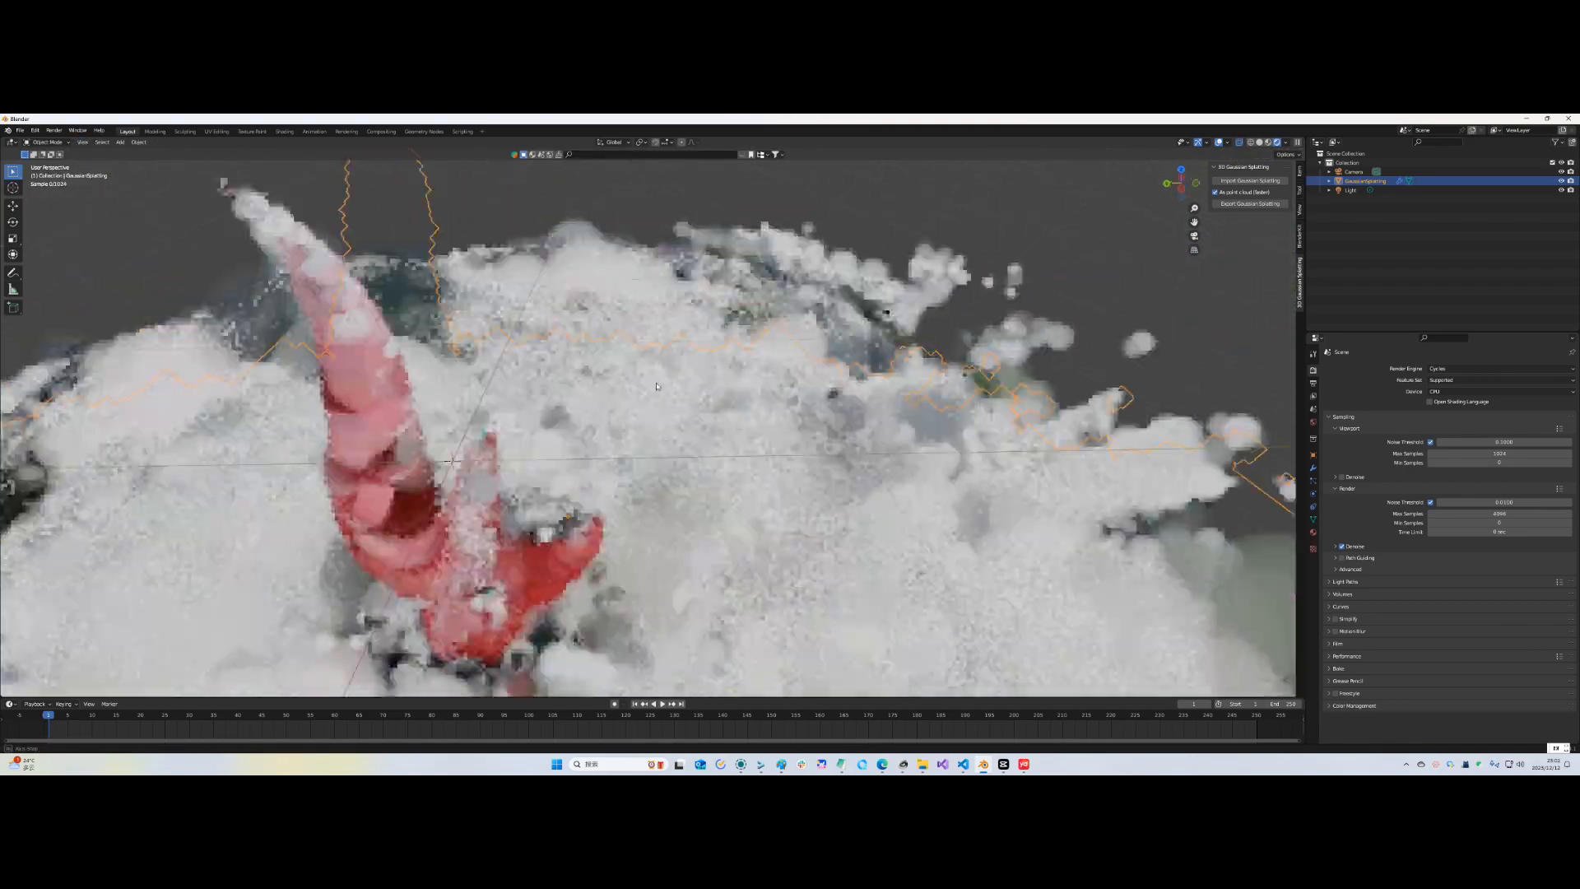
scroll(716, 424, "down", 5)
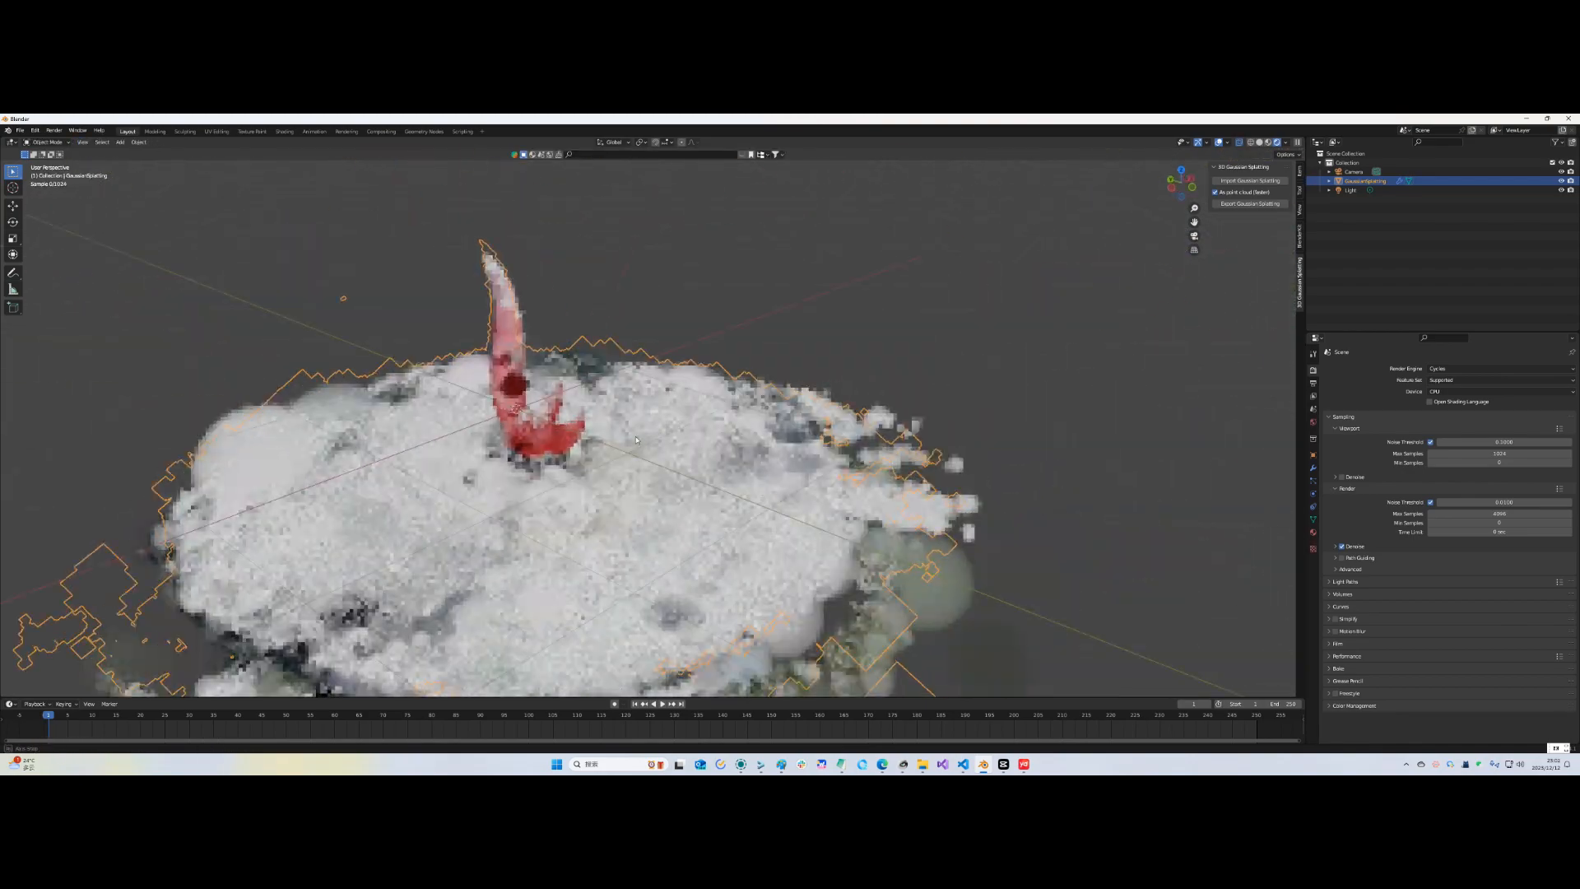
middle_click_drag(526, 436, 680, 490)
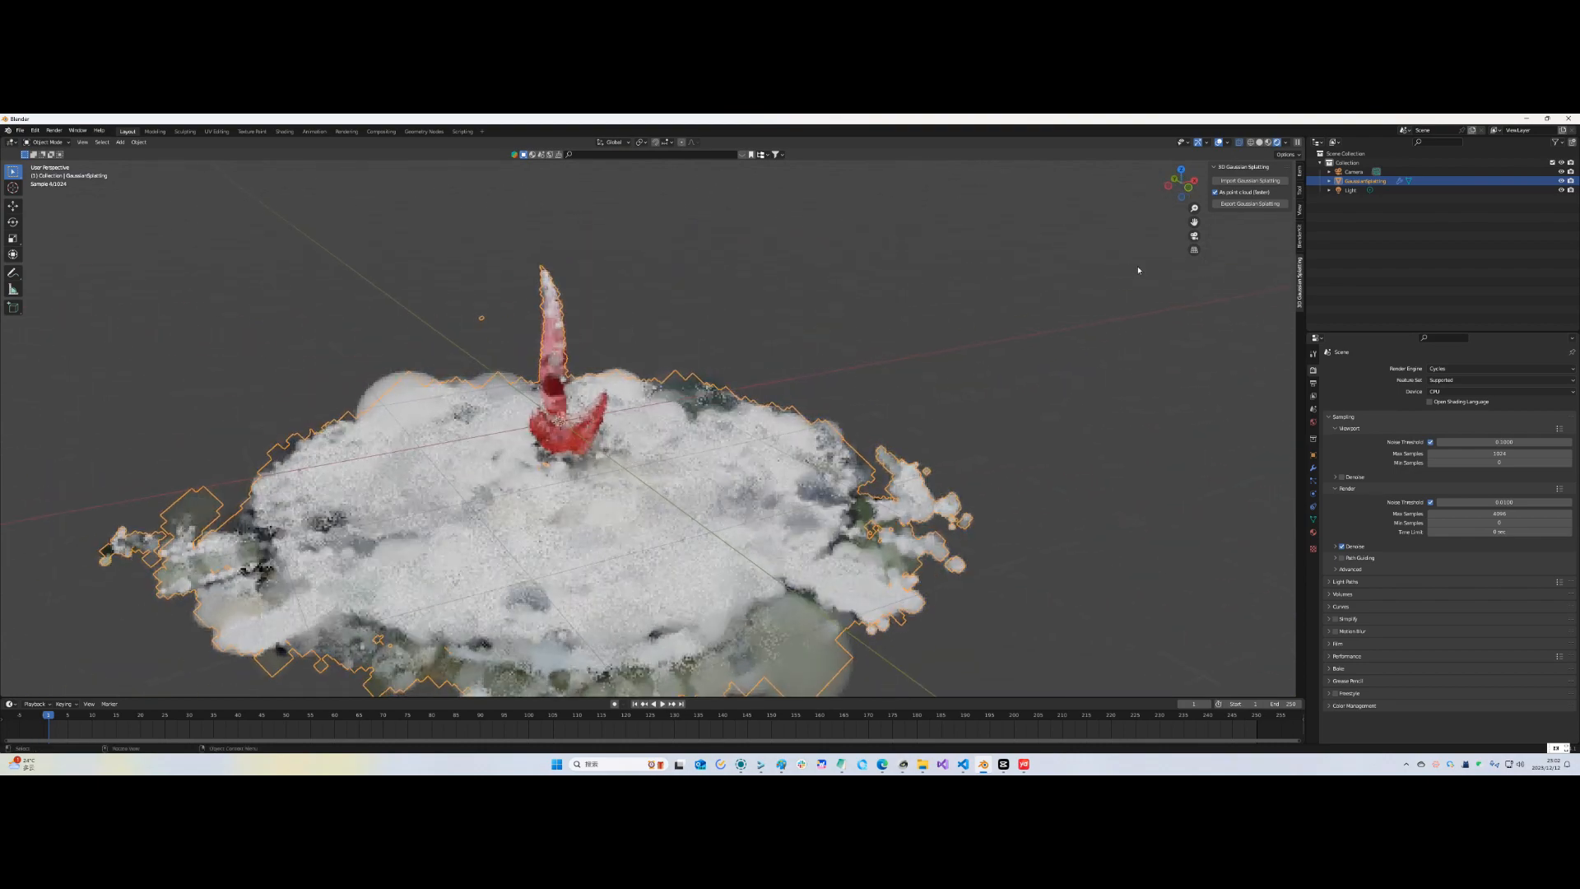
left_click(1217, 194)
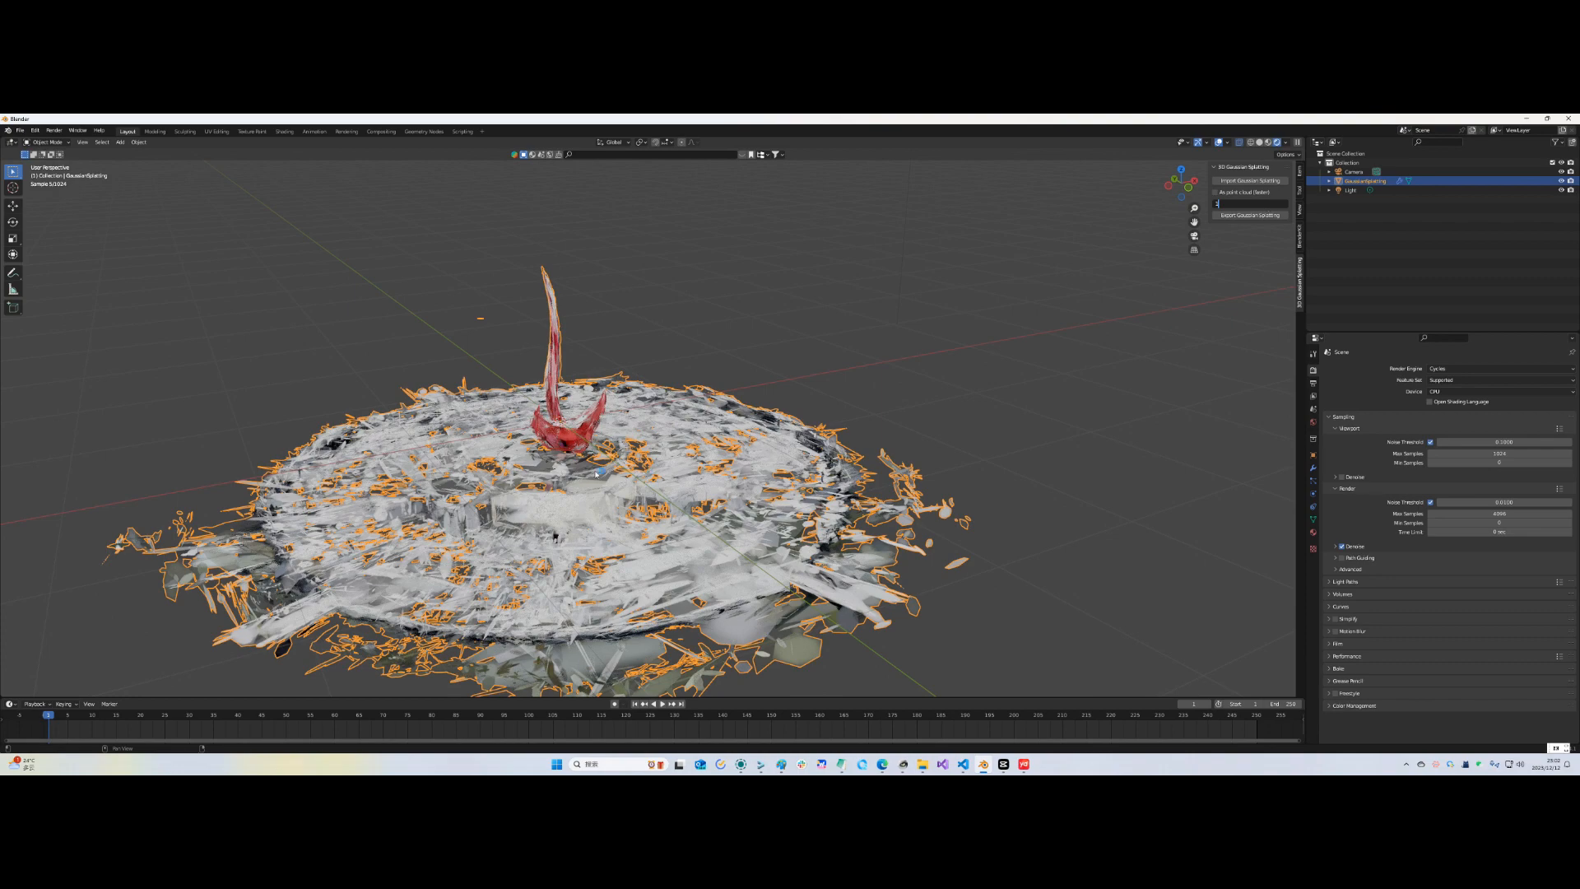
key("Return")
middle_click_drag(596, 474, 616, 471)
scroll(576, 470, "up", 2)
middle_click_drag(411, 471, 755, 444)
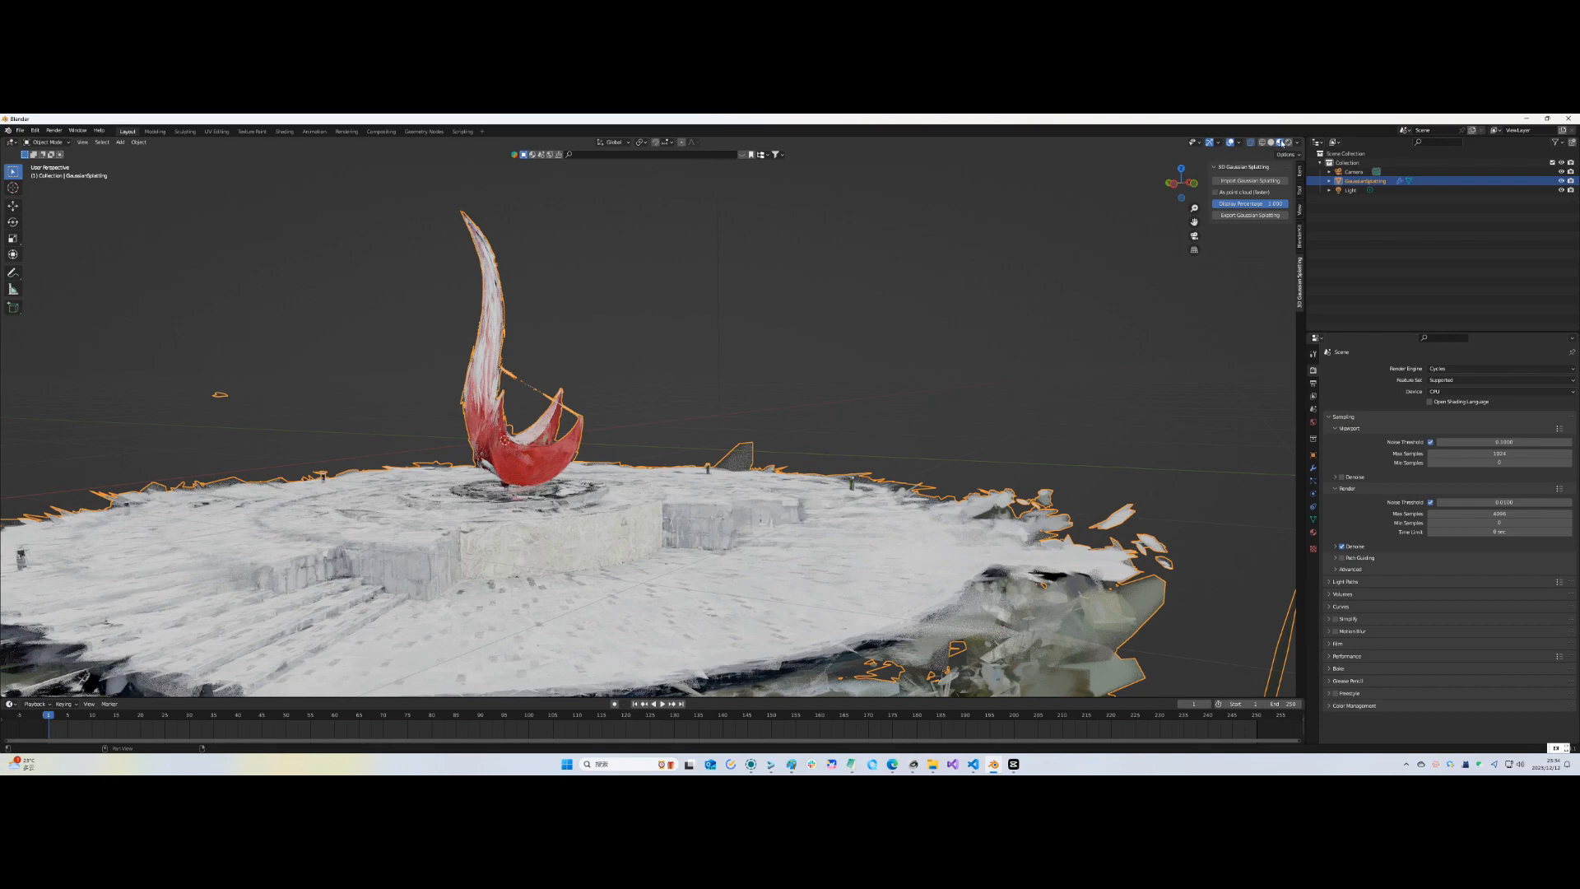
Switch to the Shading workspace and change its node area to the Geometry Node Editor, framing the end of the splat's node tree
left_click(284, 132)
left_click(252, 489)
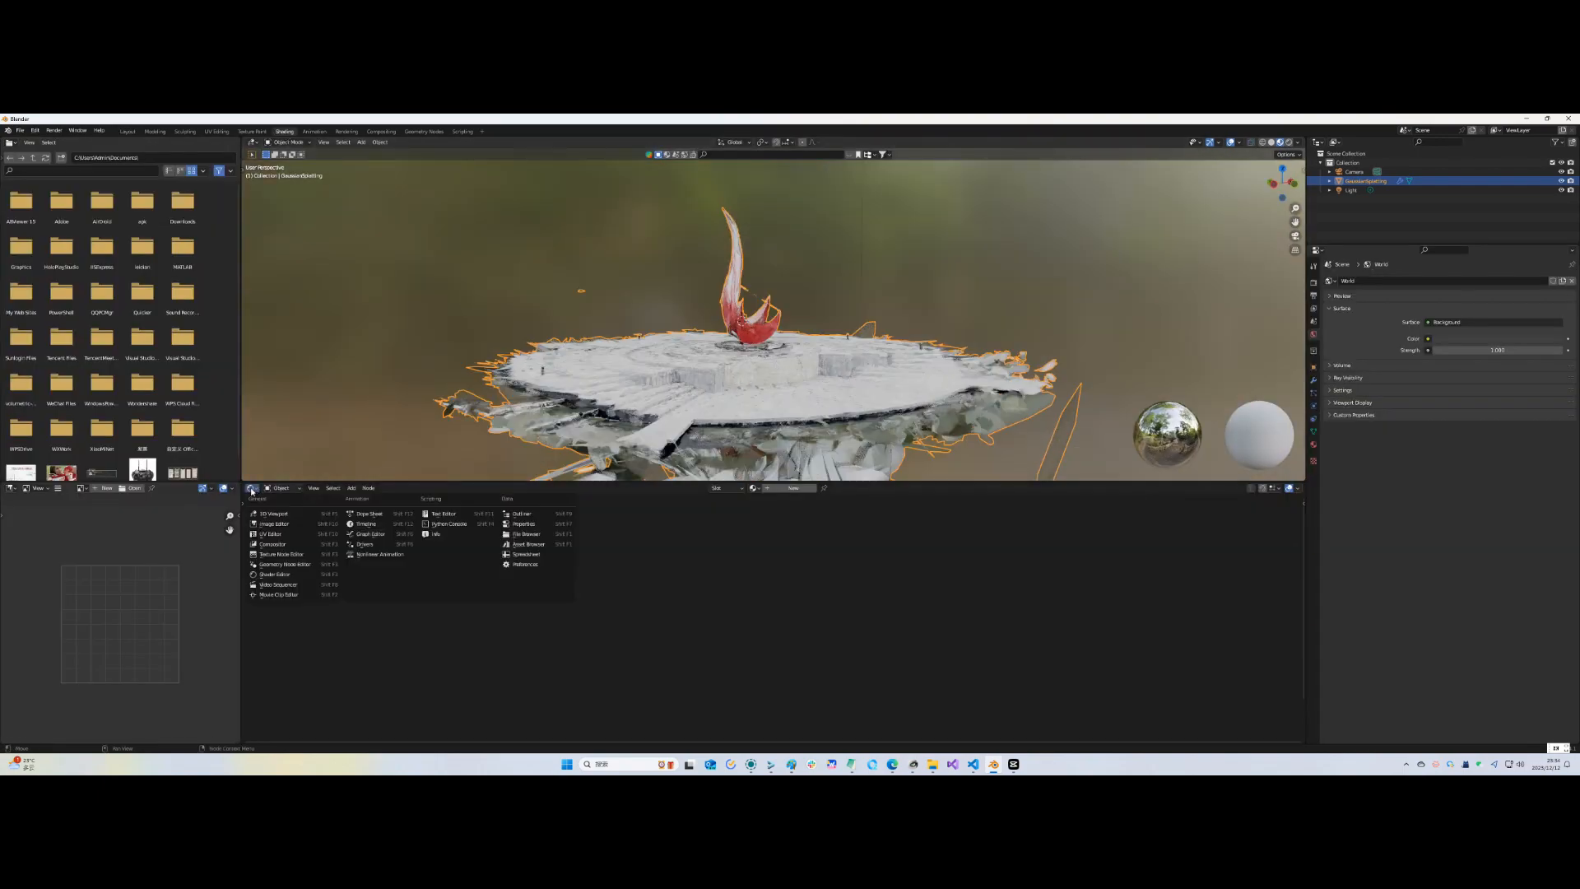
left_click(284, 565)
scroll(922, 594, "up", 1)
middle_click_drag(922, 594, 817, 574)
scroll(864, 563, "down", 4)
middle_click_drag(910, 546, 846, 529)
scroll(819, 585, "up", 3)
Make room before the Instance on Points node and insert a Set Position node between Mesh to Points and Instance on Points
left_click(750, 542)
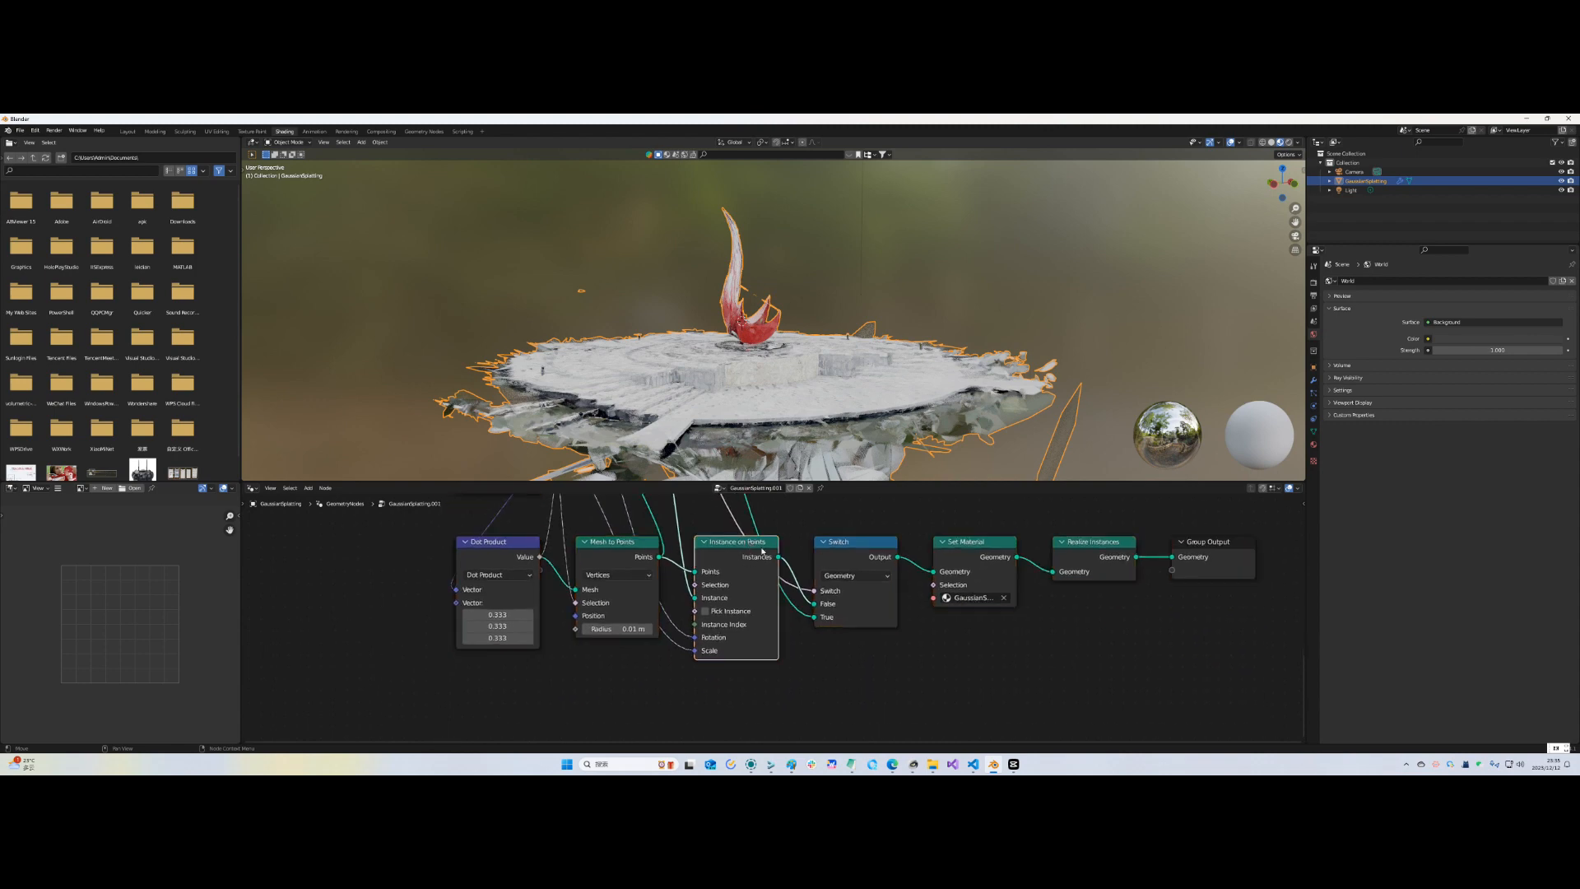
middle_click_drag(801, 650, 805, 624)
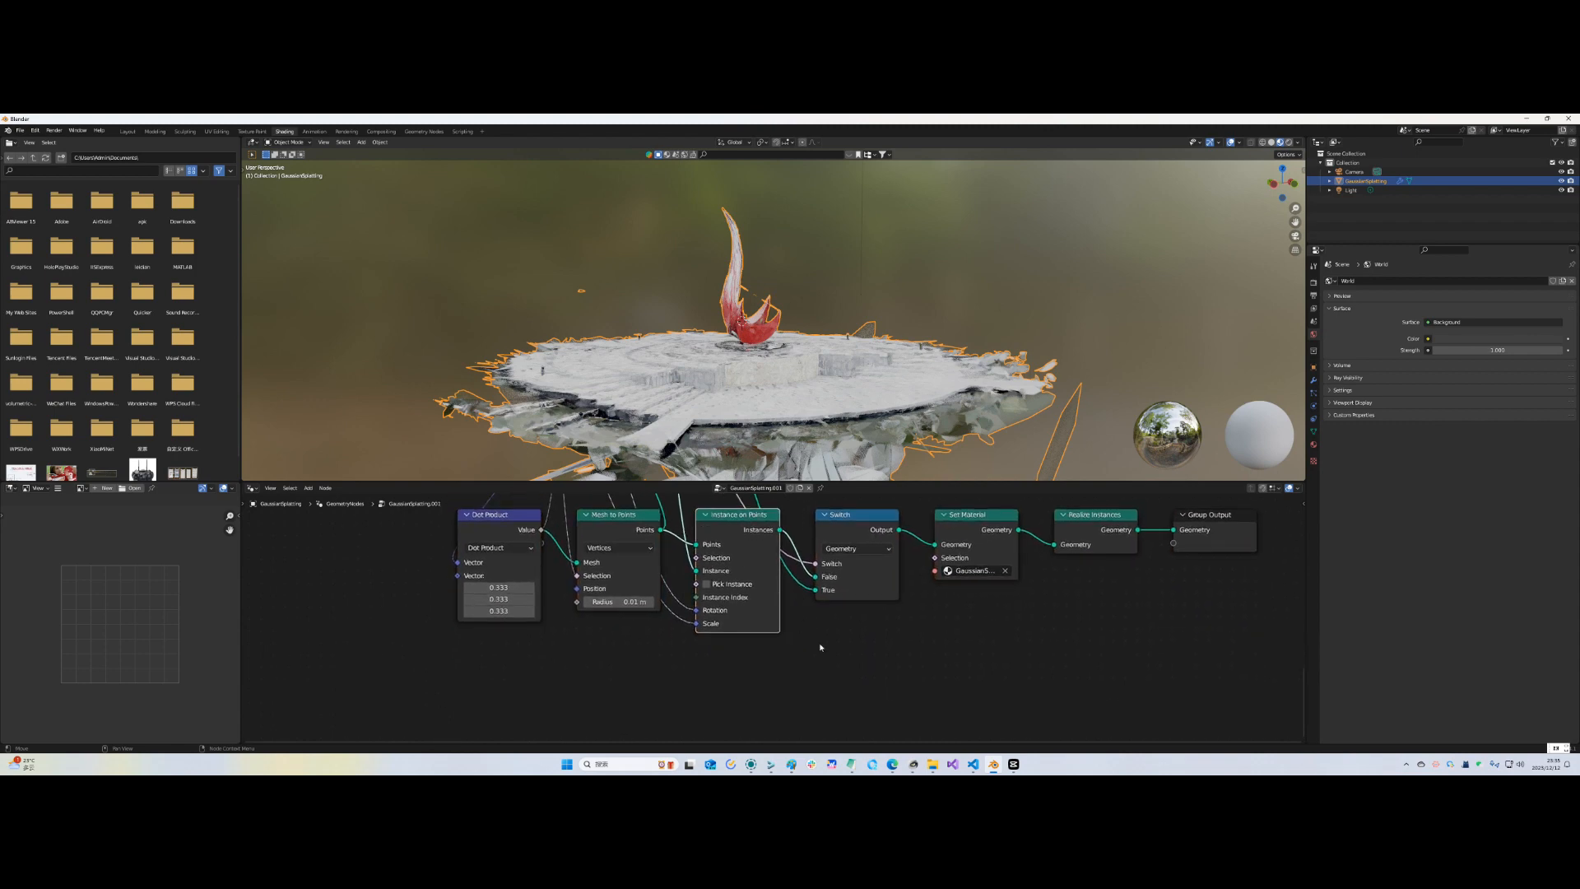
scroll(820, 648, "down", 3)
left_click_drag(750, 515, 952, 536)
left_click(809, 610)
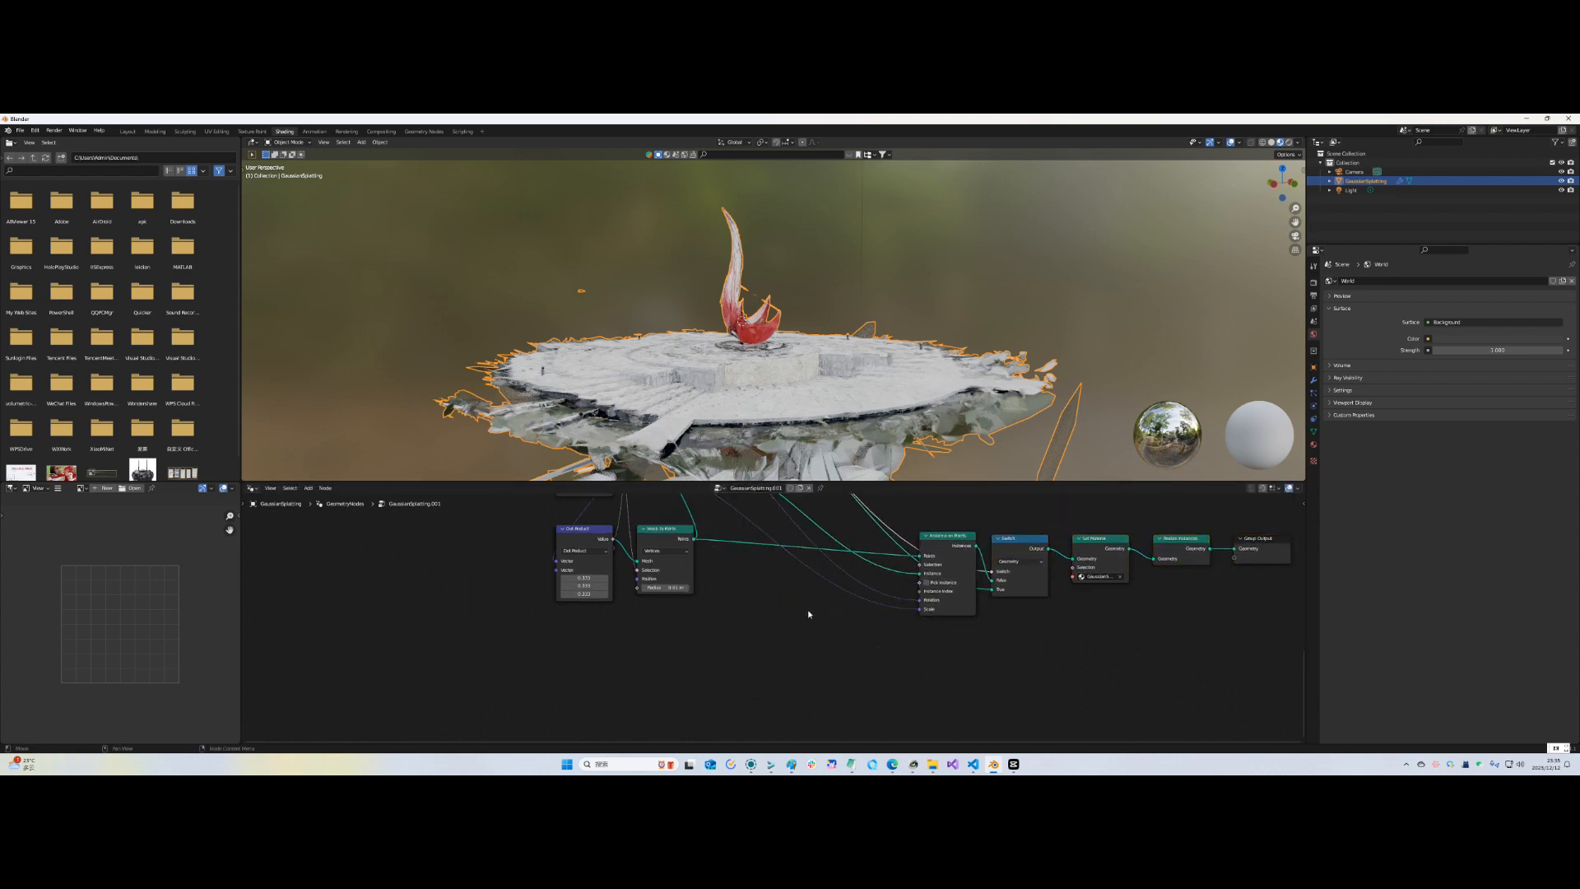
key("shift+a")
type("set po")
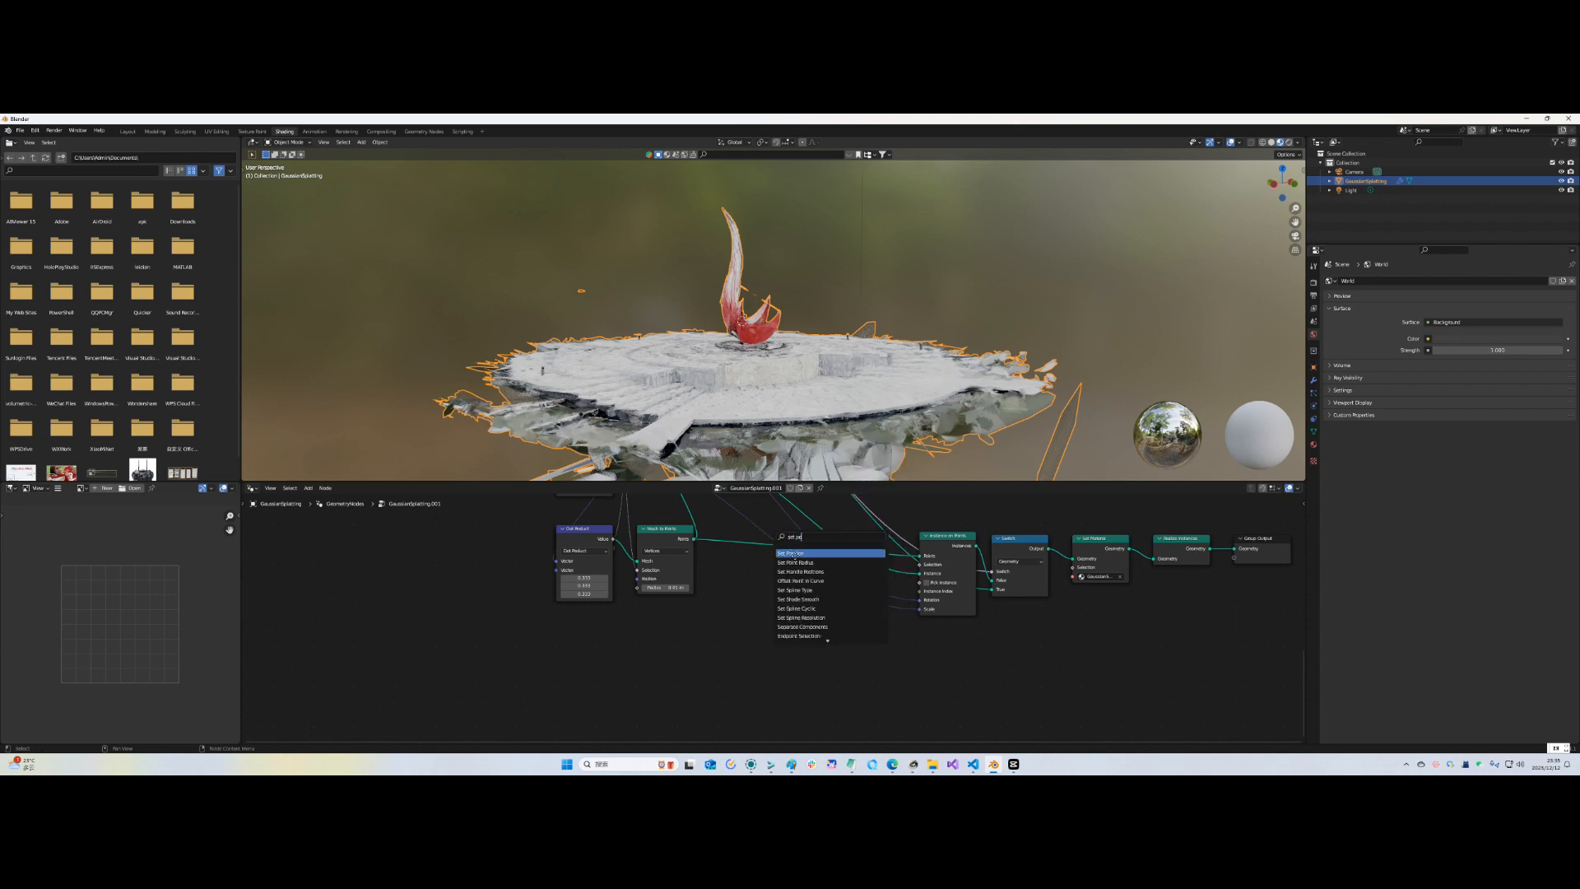
left_click(792, 554)
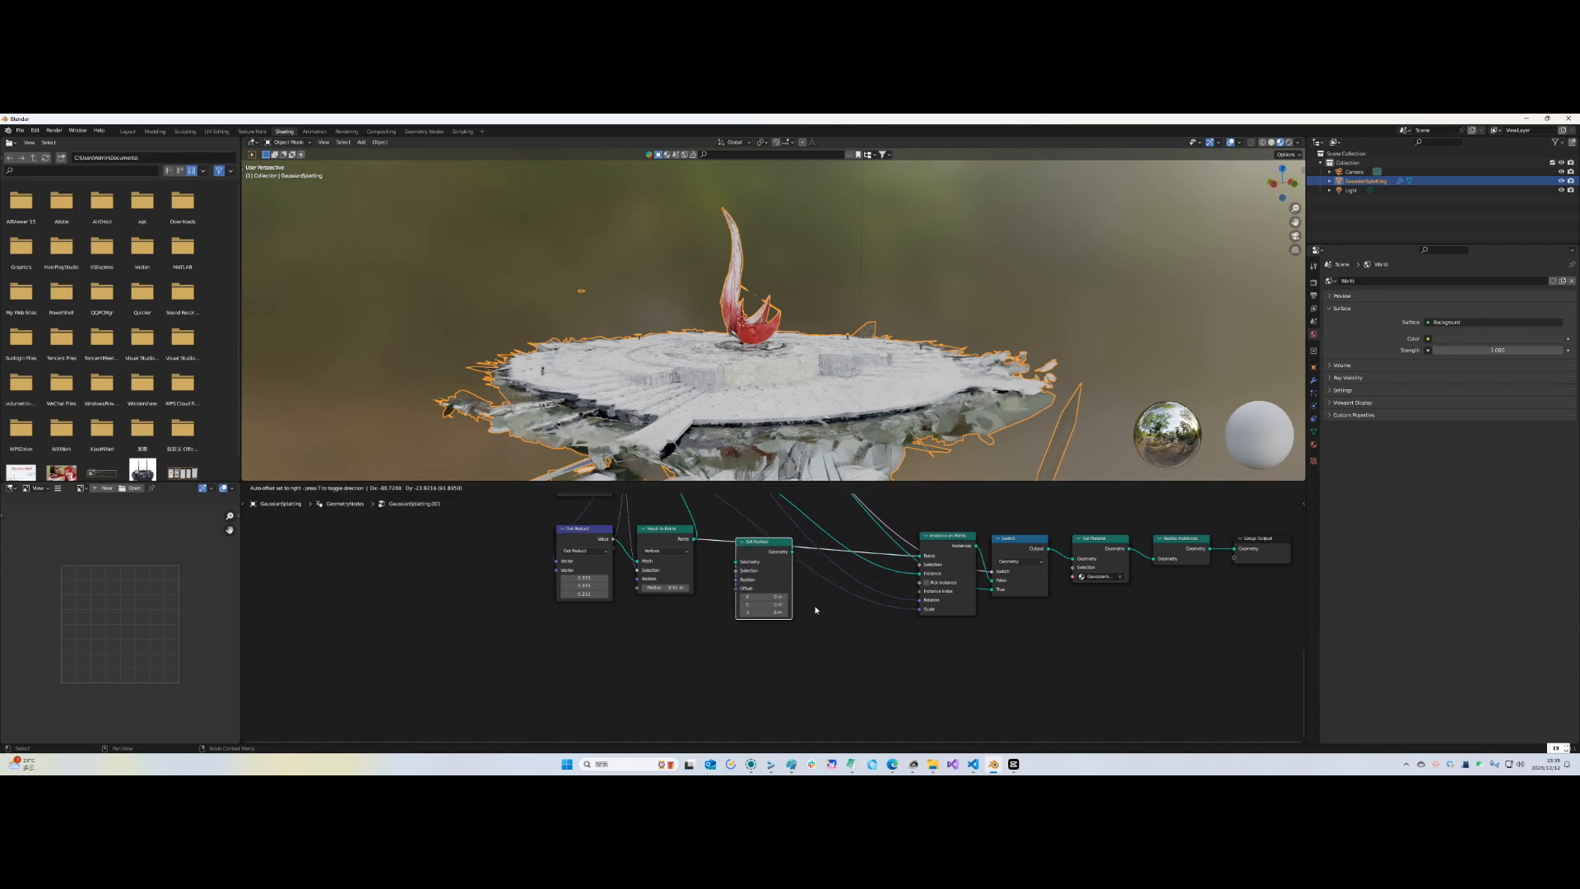
left_click(819, 610)
left_click_drag(770, 546, 825, 606)
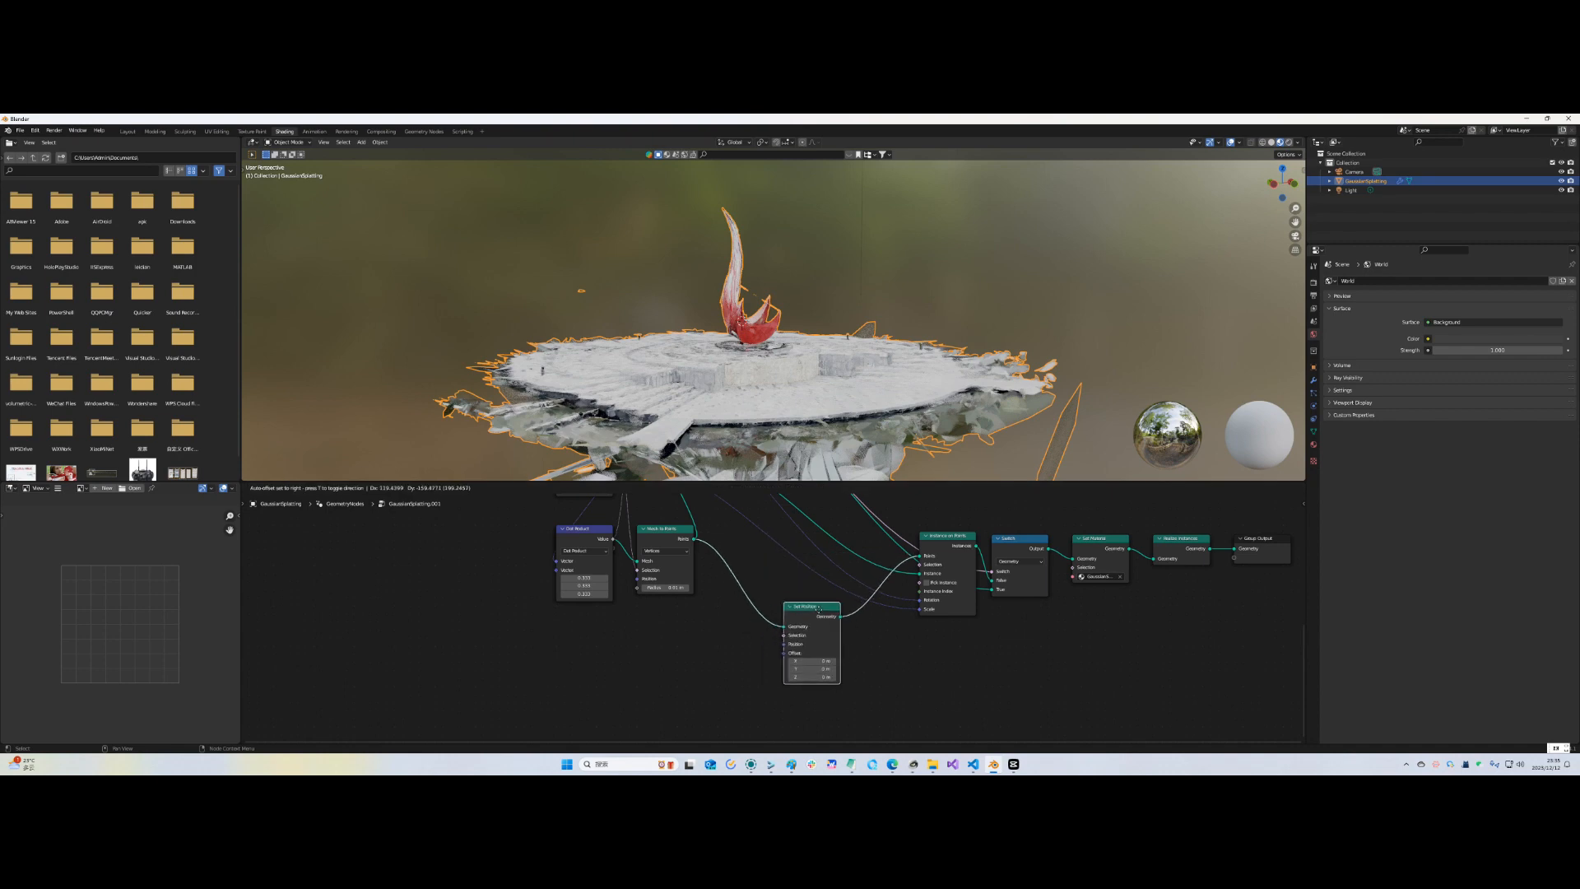
Add a Noise Texture node and connect its Fac output to the Offset input of Set Position
key("shift+a")
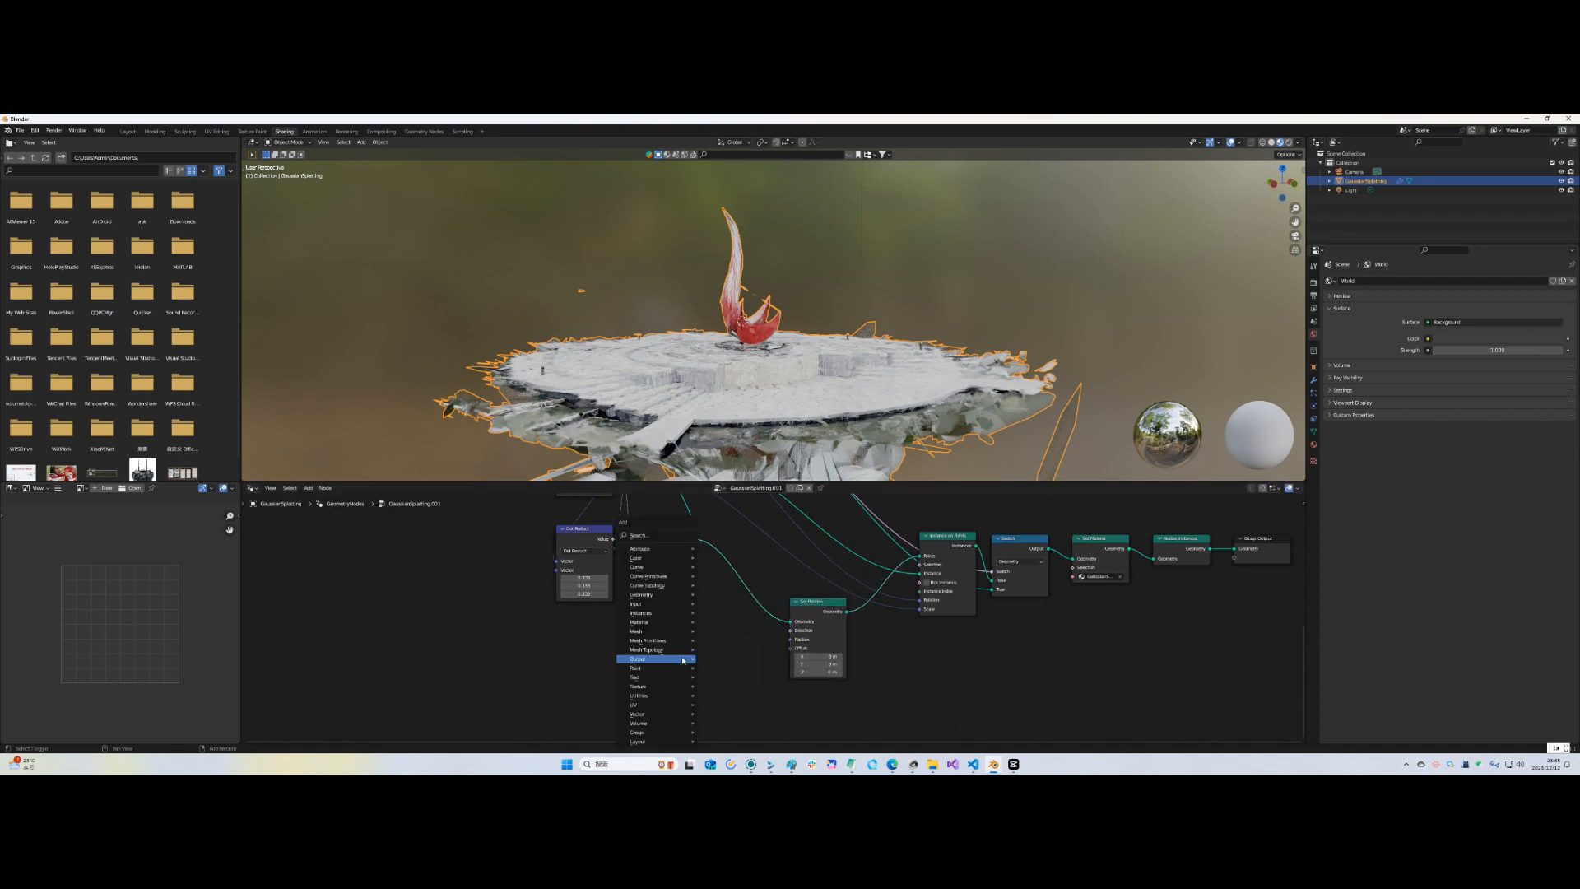
left_click(653, 536)
type("noise")
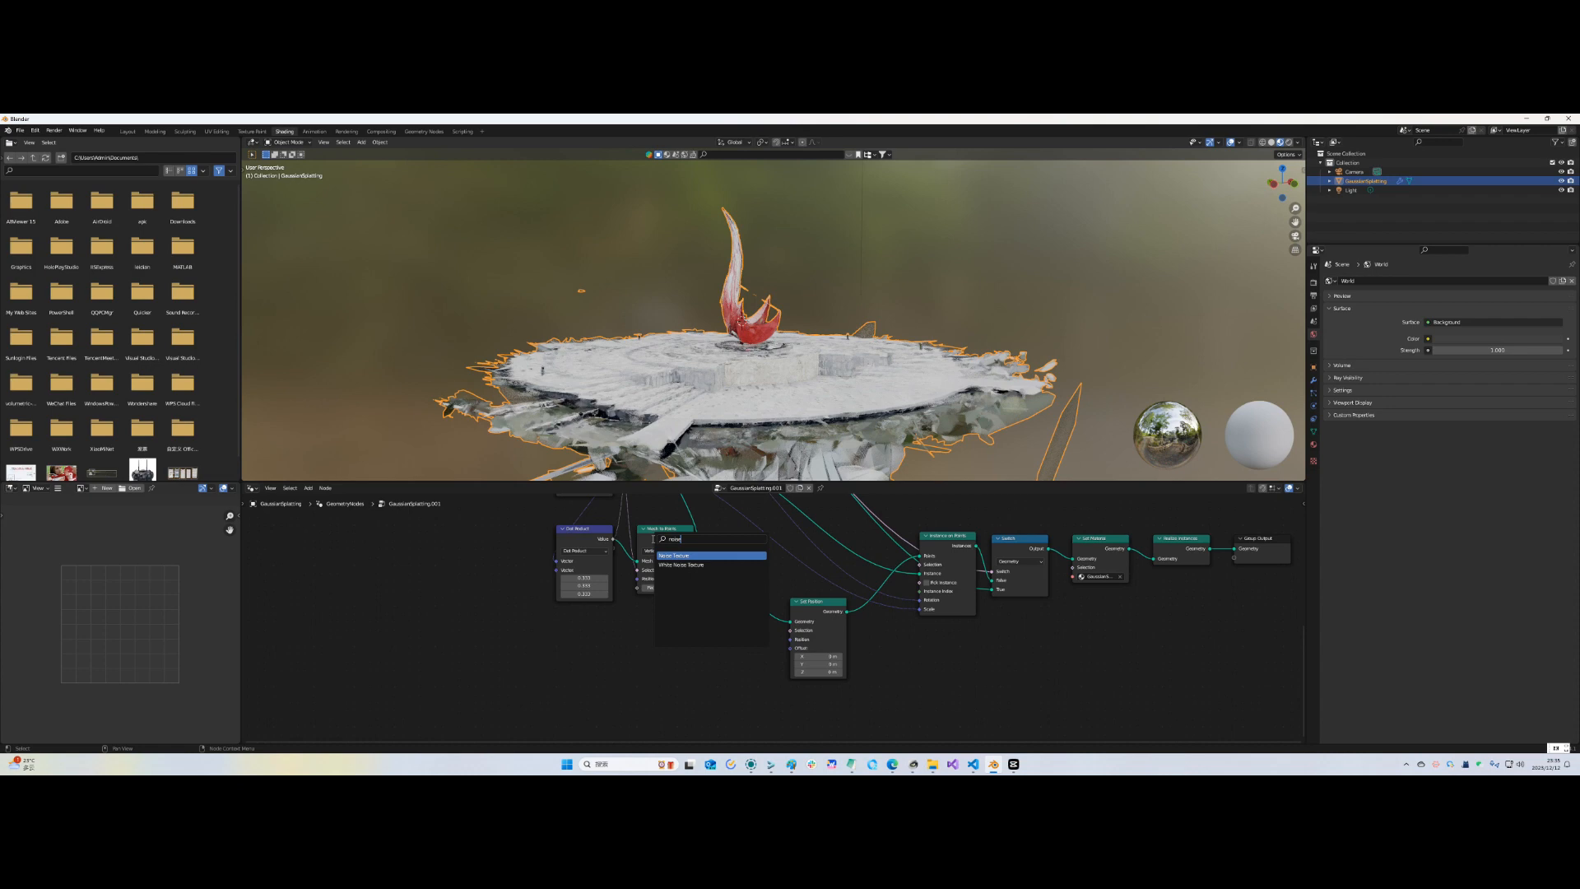
key("Return")
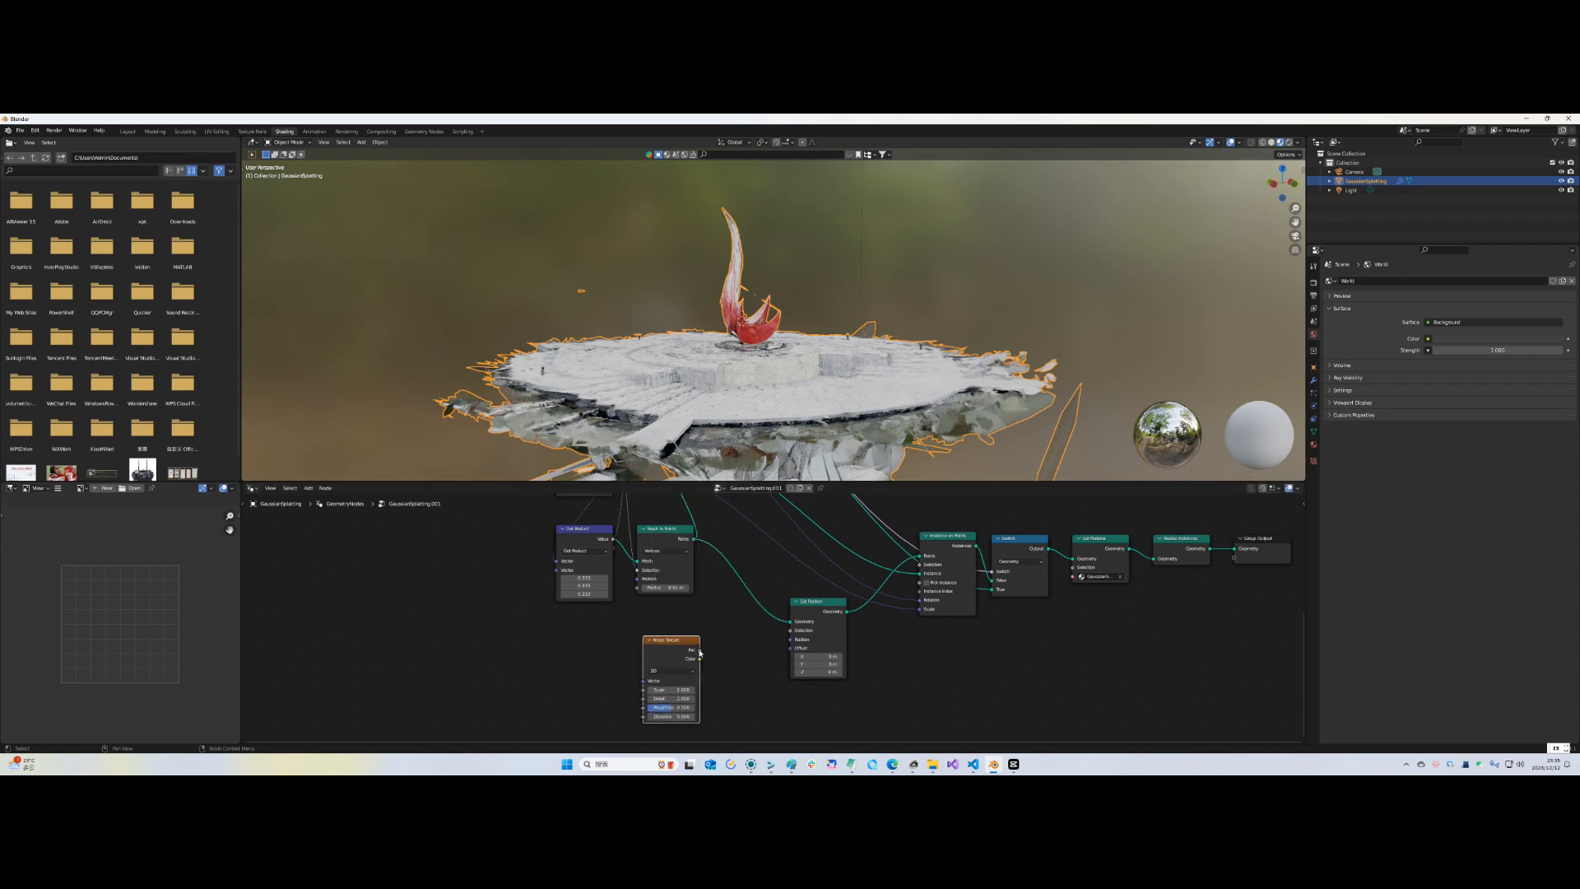
left_click_drag(700, 651, 791, 655)
left_click_drag(866, 610, 866, 607)
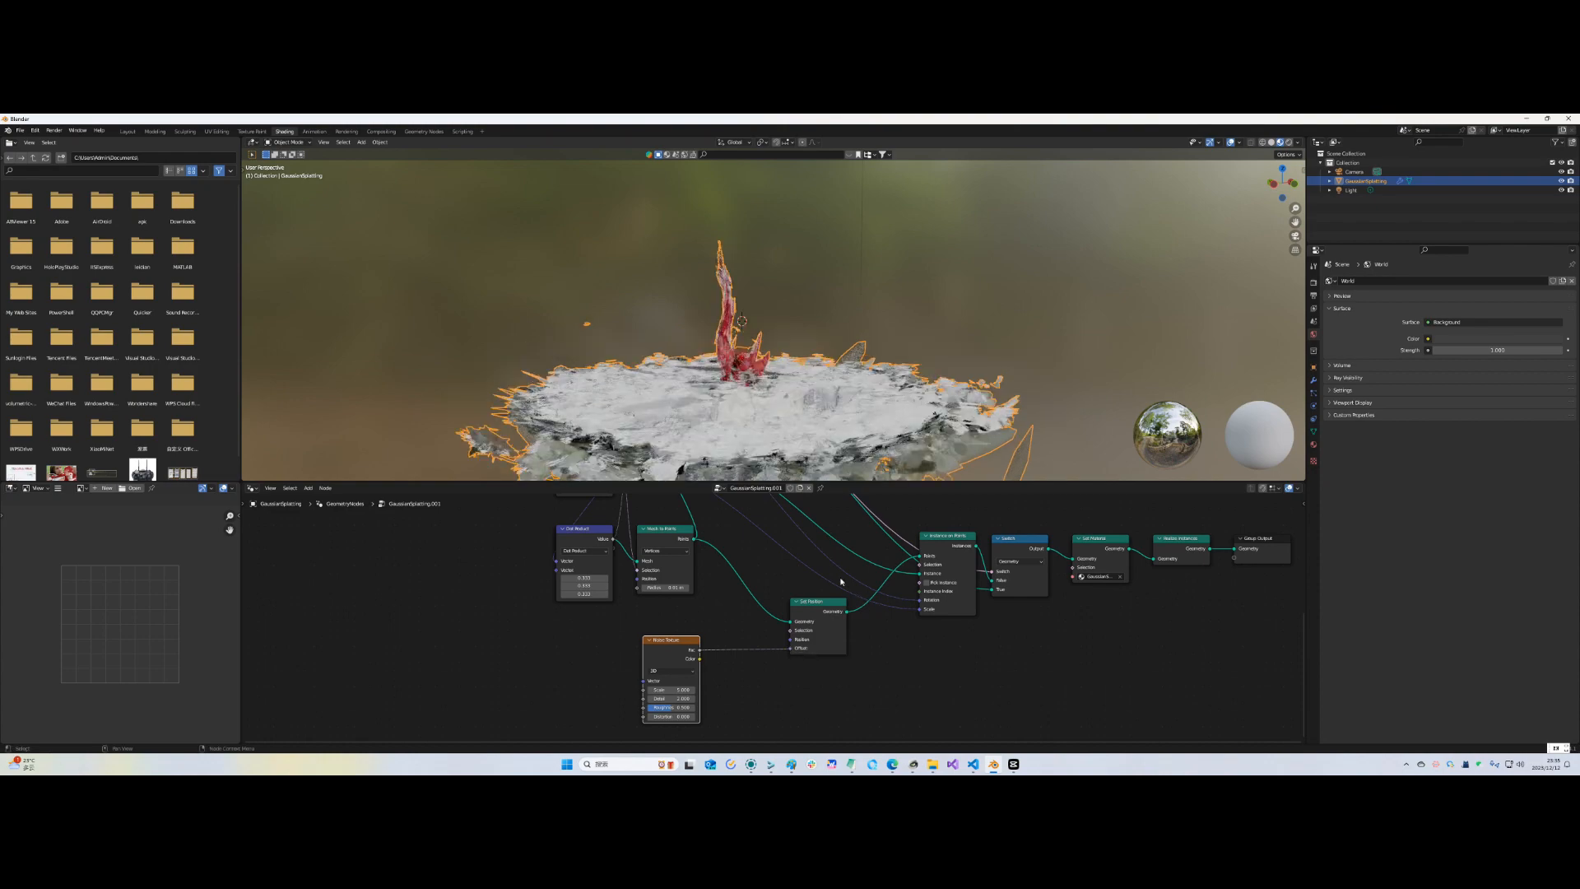
Insert a Combine XYZ node between Noise Texture and Set Position, feeding the noise into X and the vector into Offset
middle_click_drag(882, 407, 737, 552)
scroll(978, 382, "up", 3)
scroll(715, 397, "down", 5)
key("shift+a")
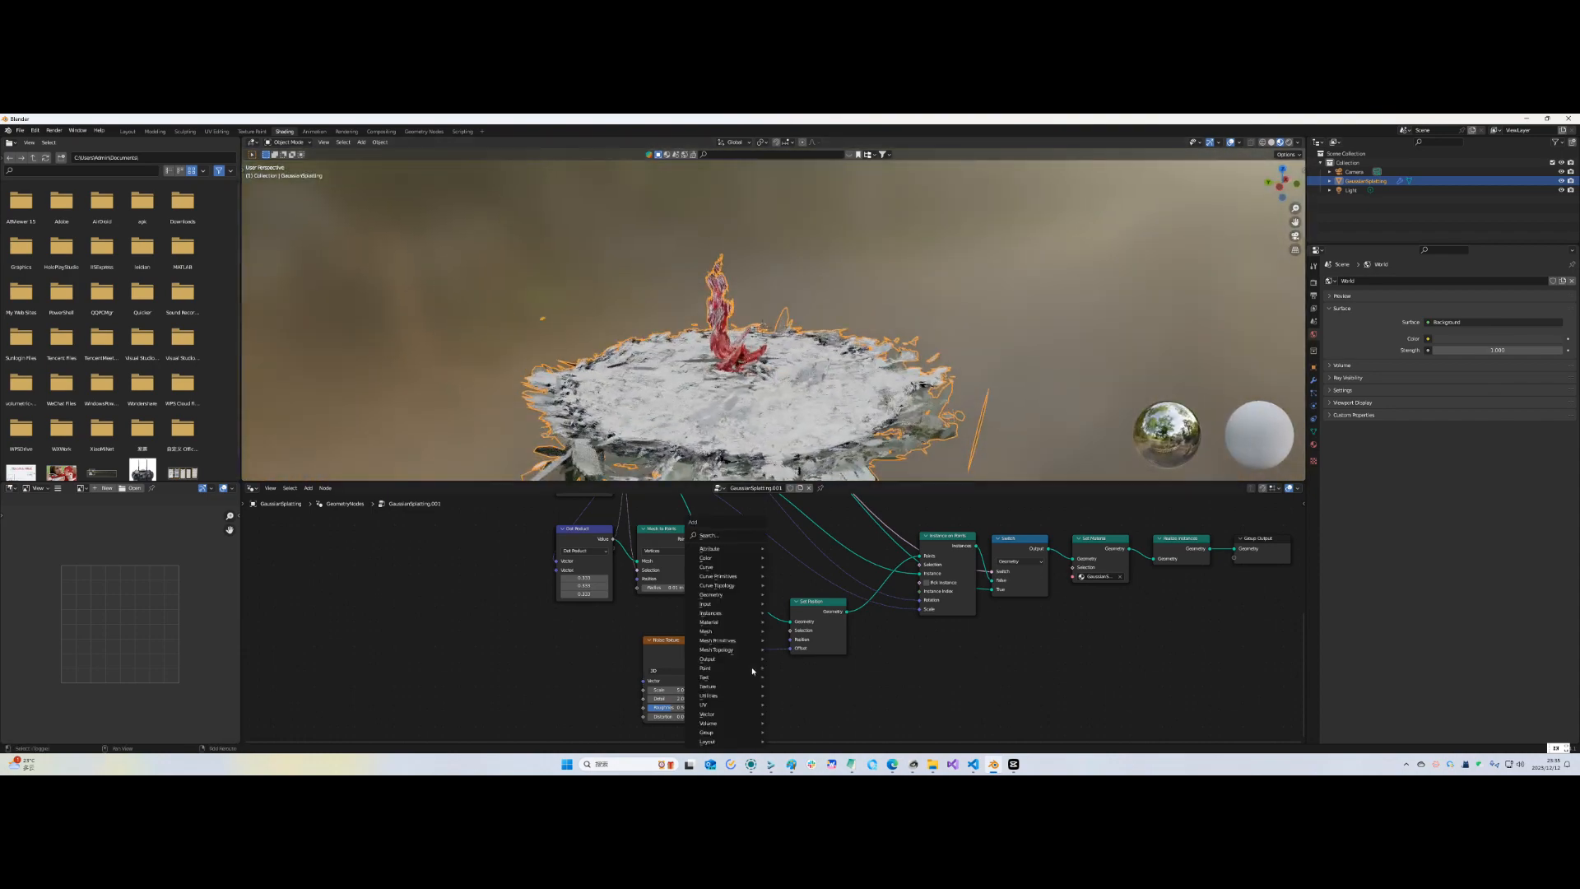
left_click(714, 535)
type("comb")
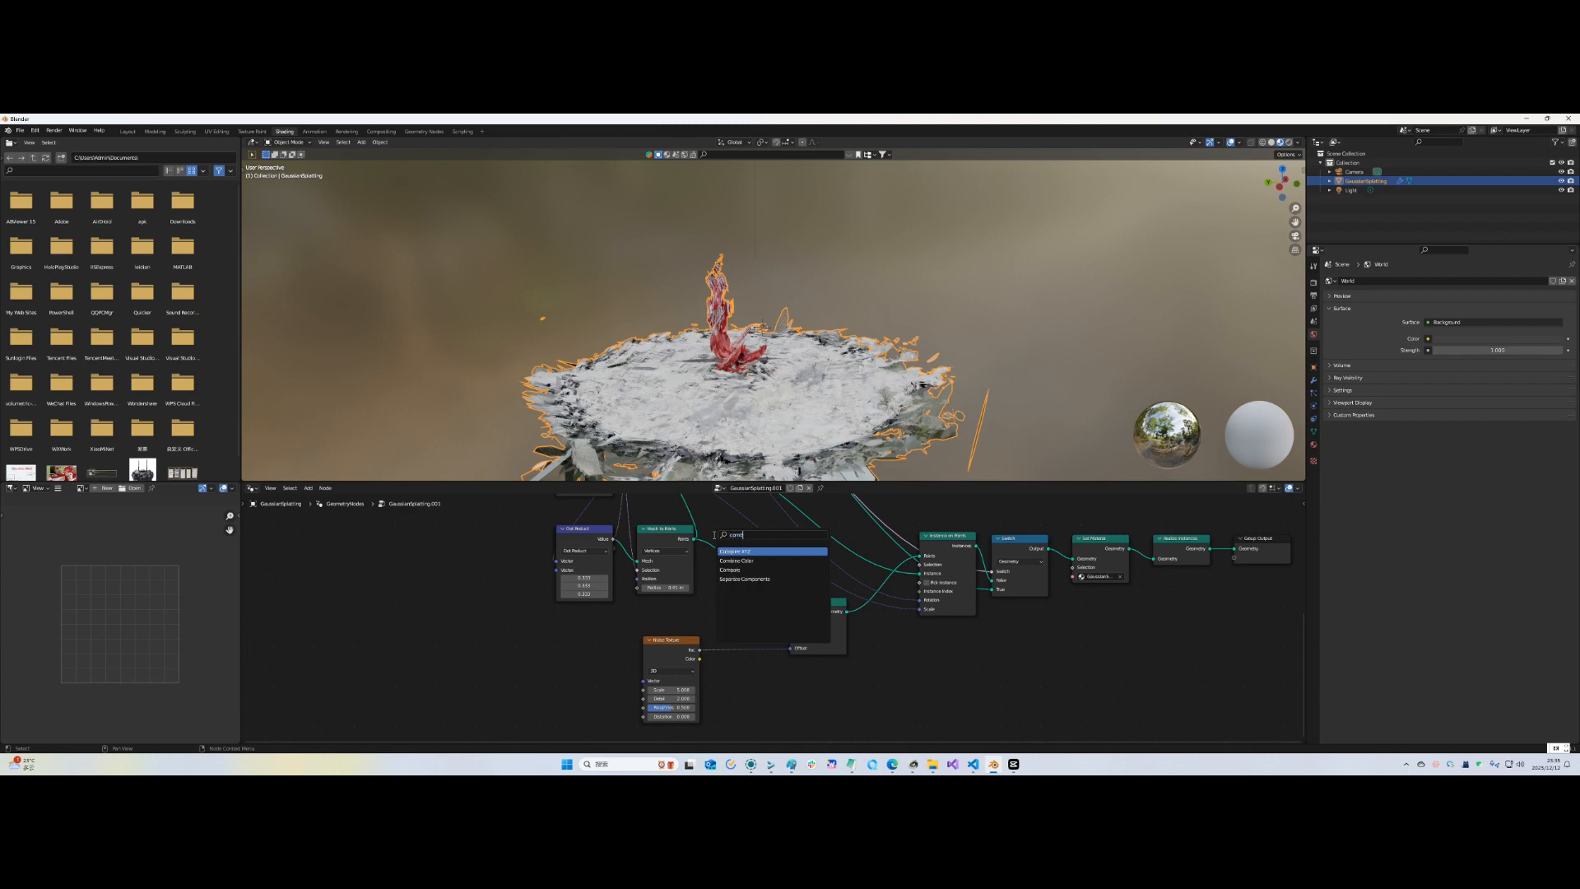
key("Return")
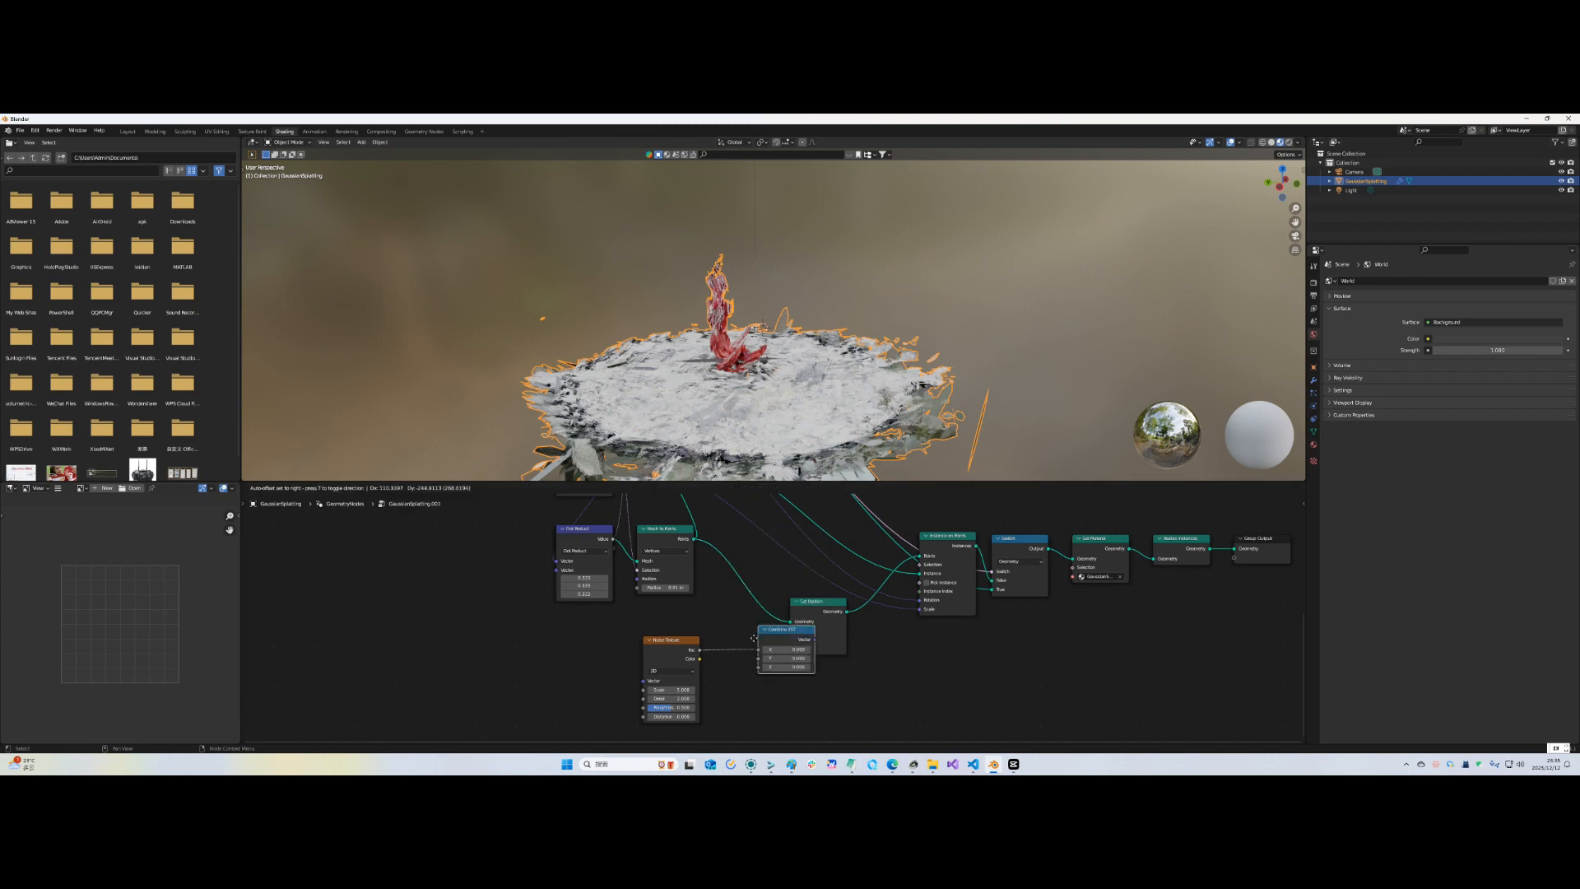
left_click(722, 646)
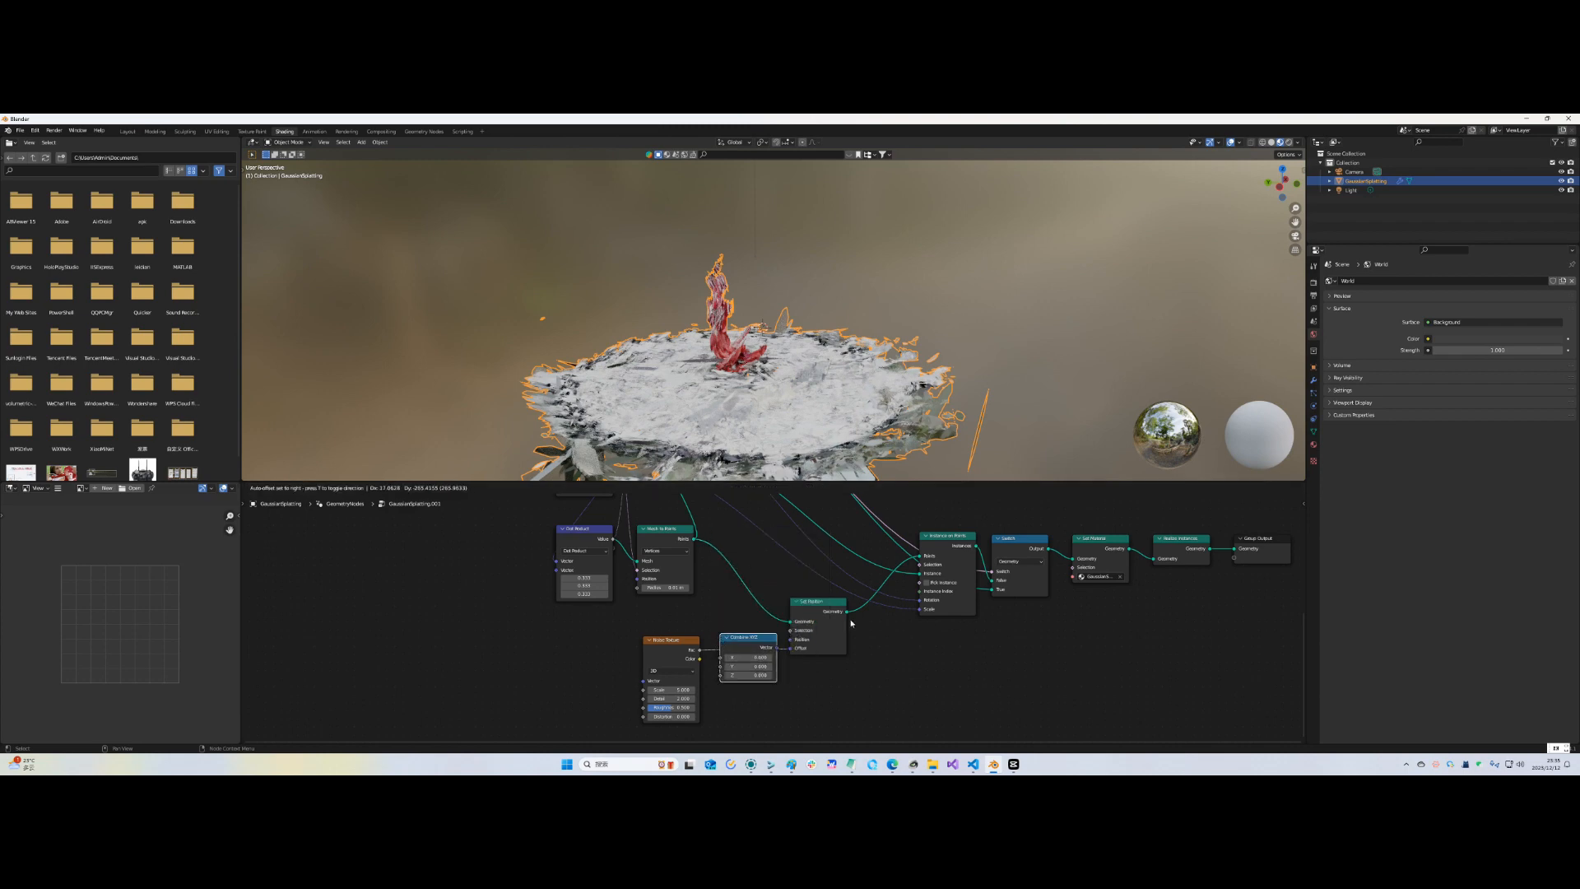
left_click(810, 645)
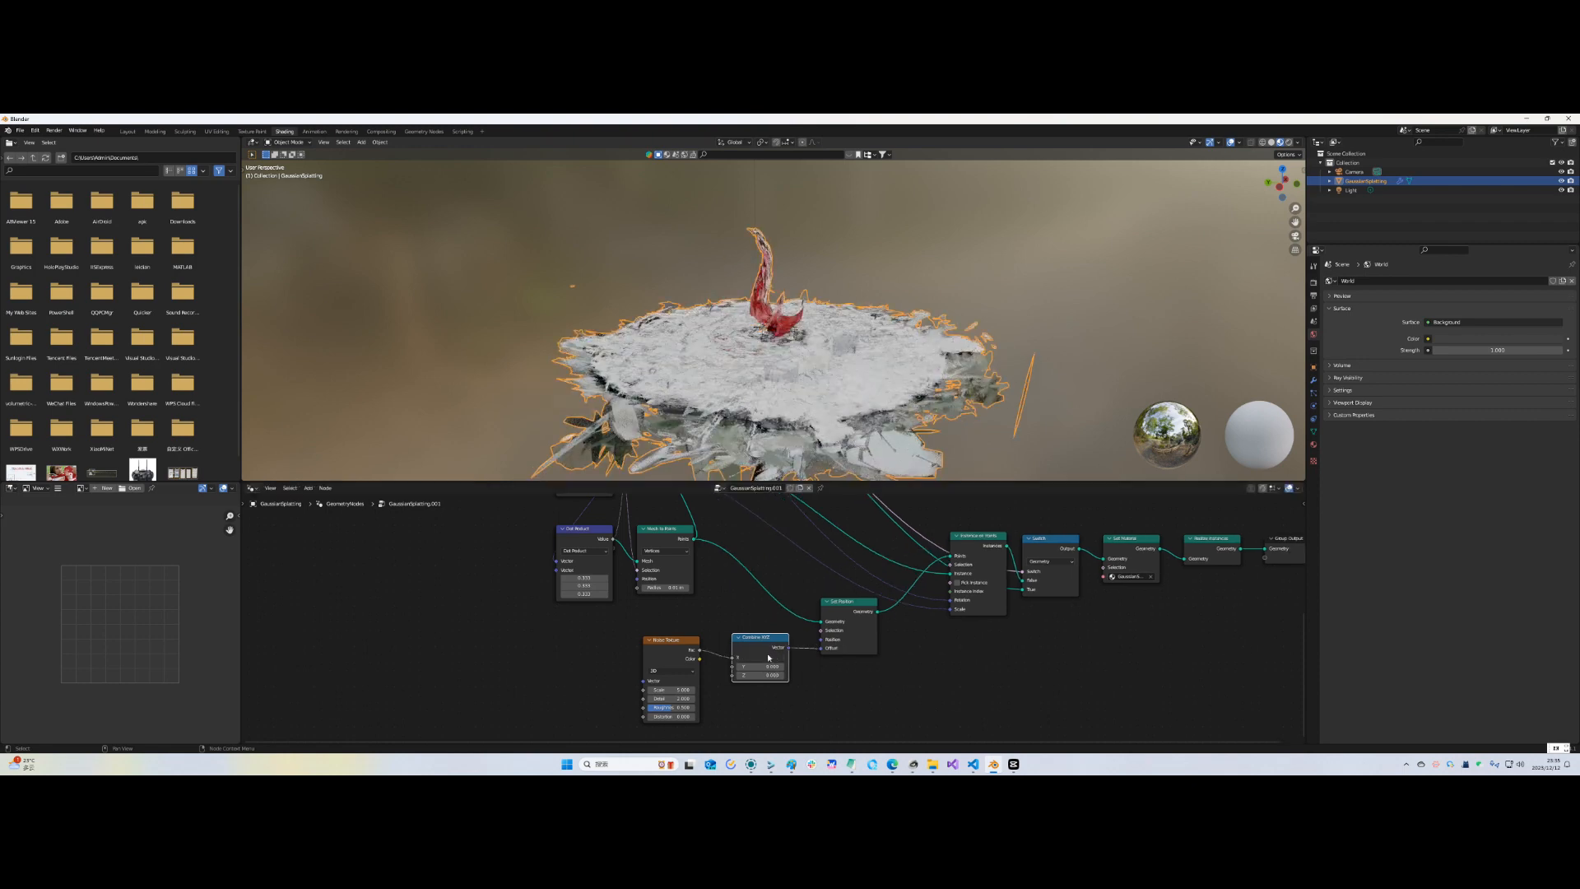
Move the Noise Texture node away and insert a Map Range node between it and Combine XYZ
middle_click_drag(856, 438, 774, 375)
scroll(811, 403, "up", 3)
scroll(815, 405, "down", 4)
scroll(761, 372, "up", 4)
scroll(774, 376, "down", 4)
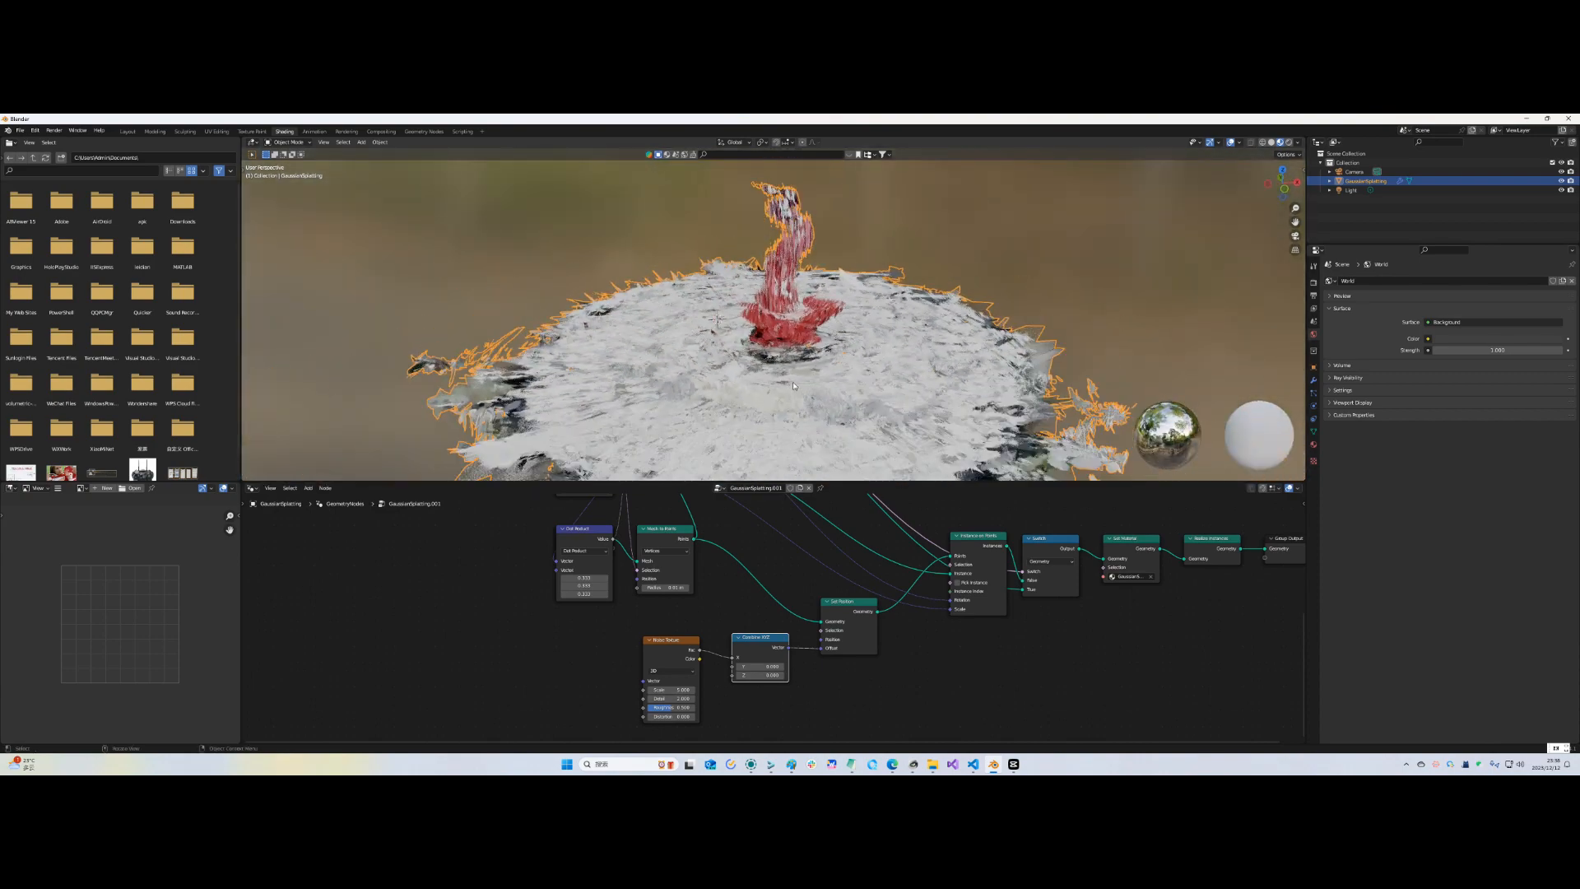
left_click_drag(671, 640, 603, 639)
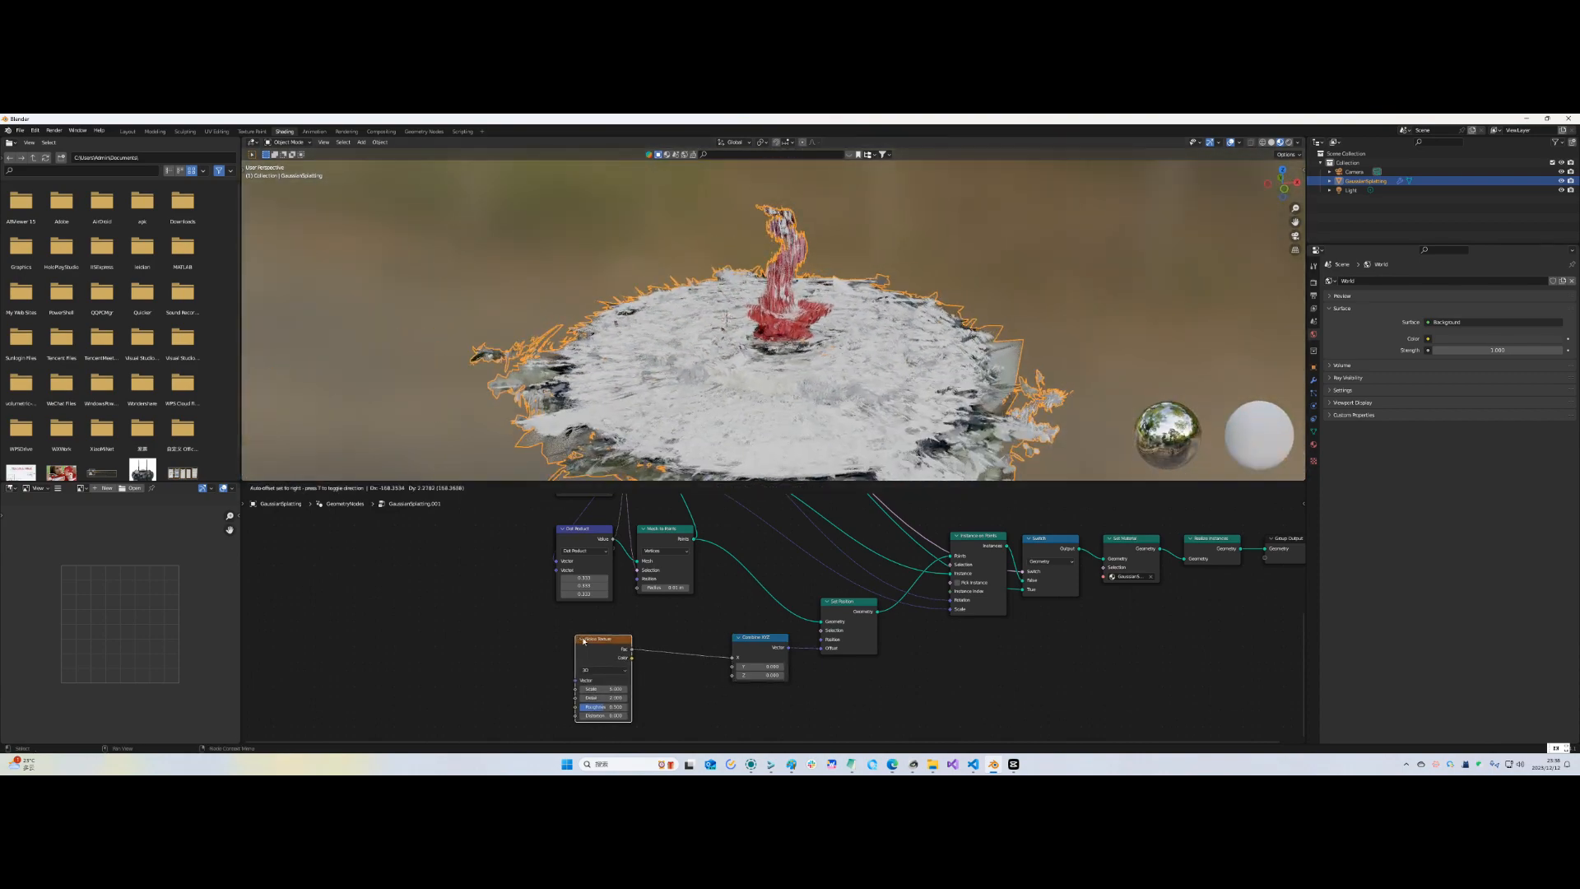
key("shift+a")
left_click(673, 537)
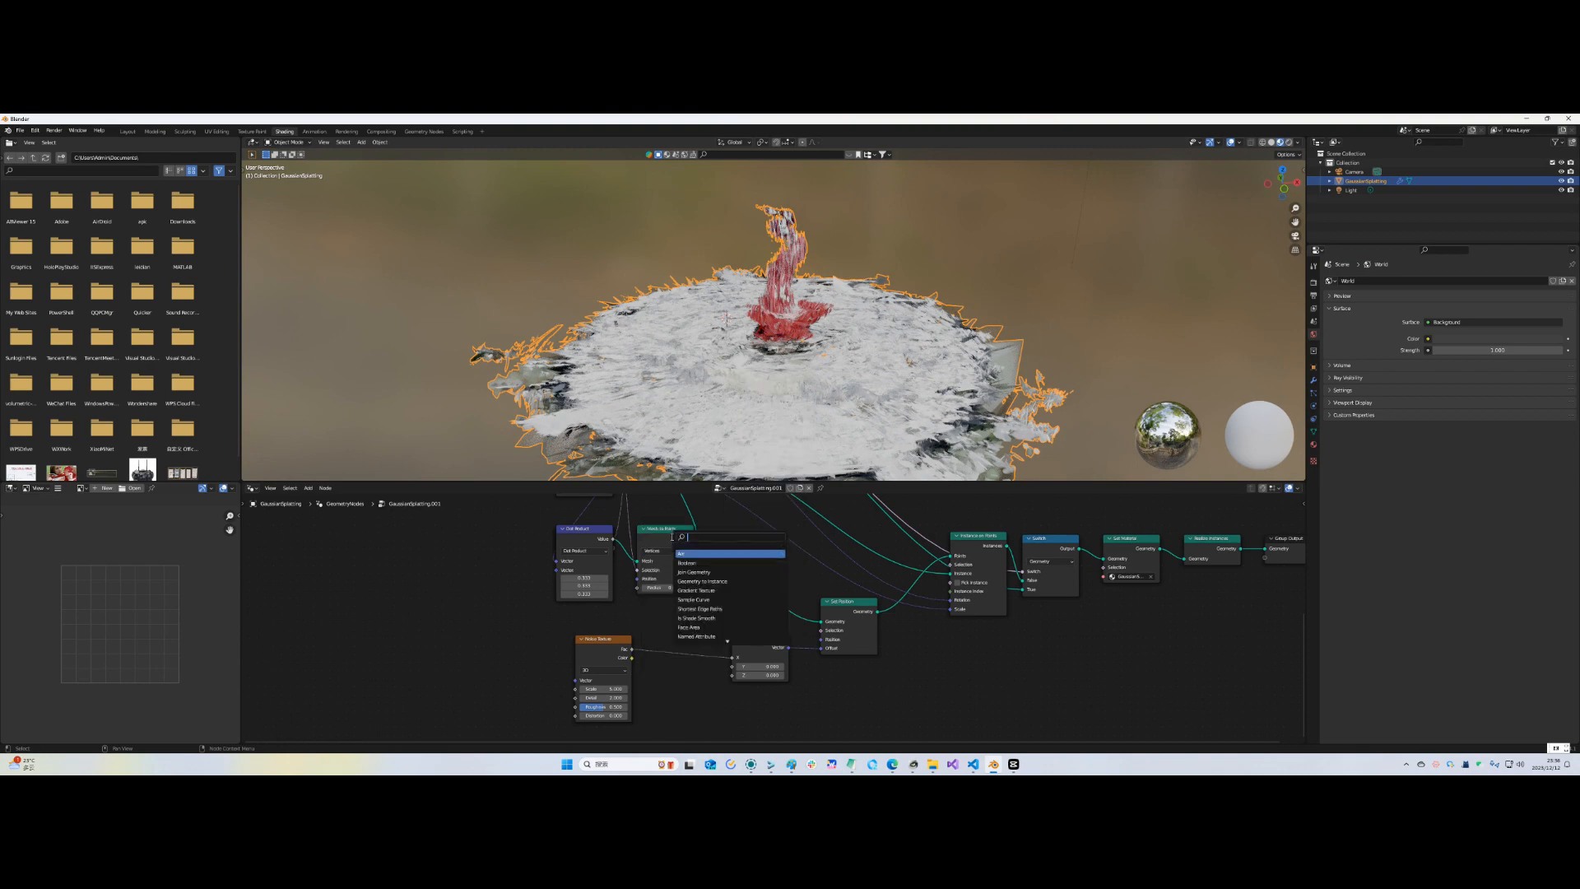
type("map")
key("Return")
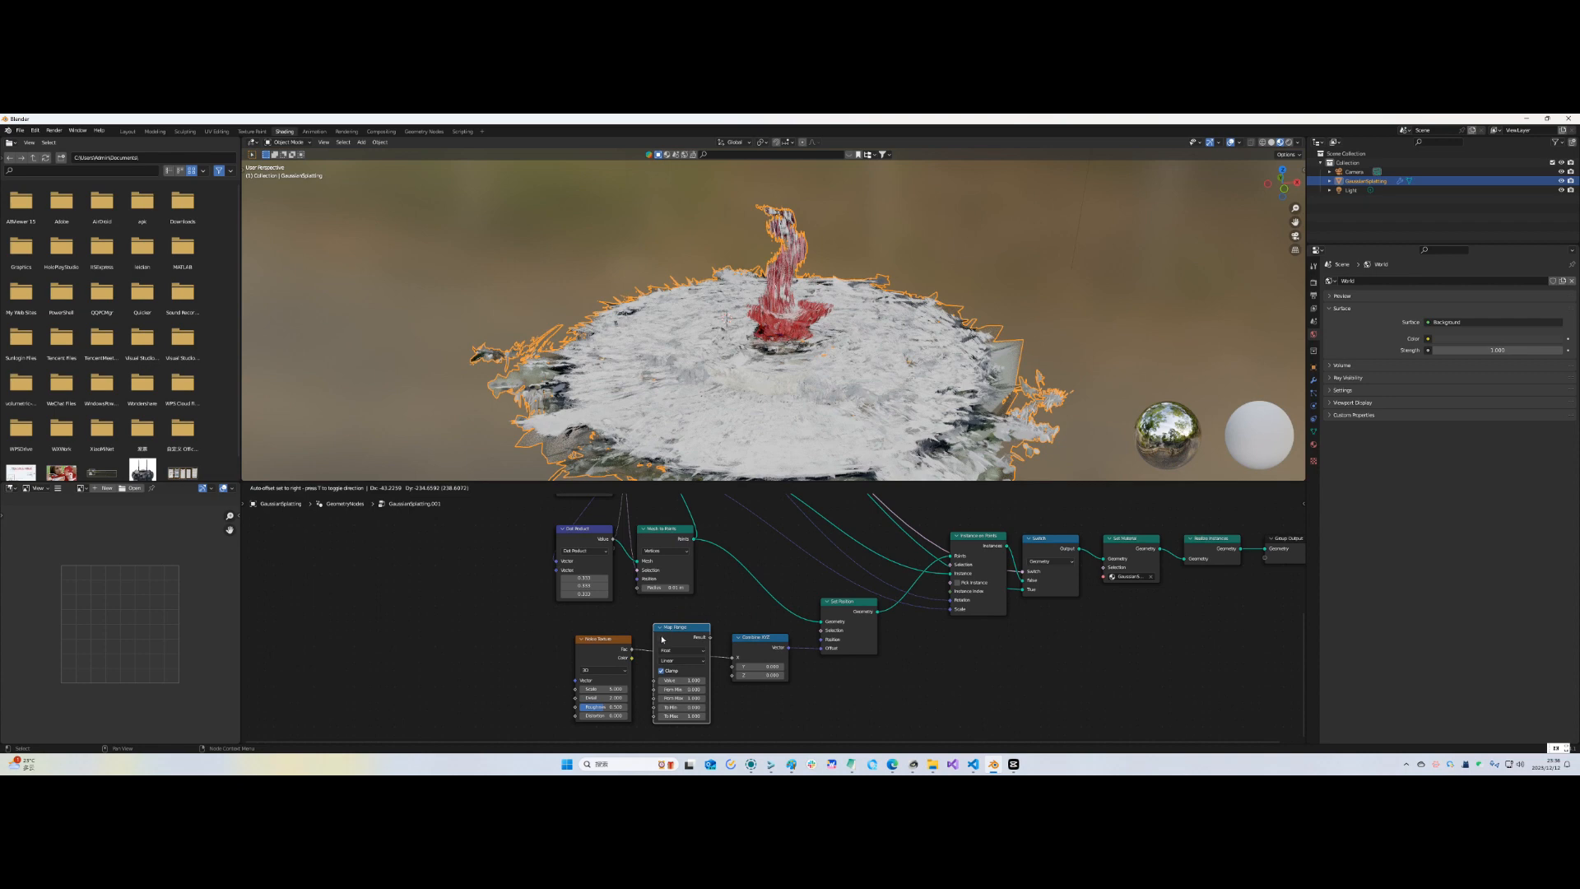
left_click(662, 640)
Set the Map Range node's To Min value to -1
left_click(691, 708)
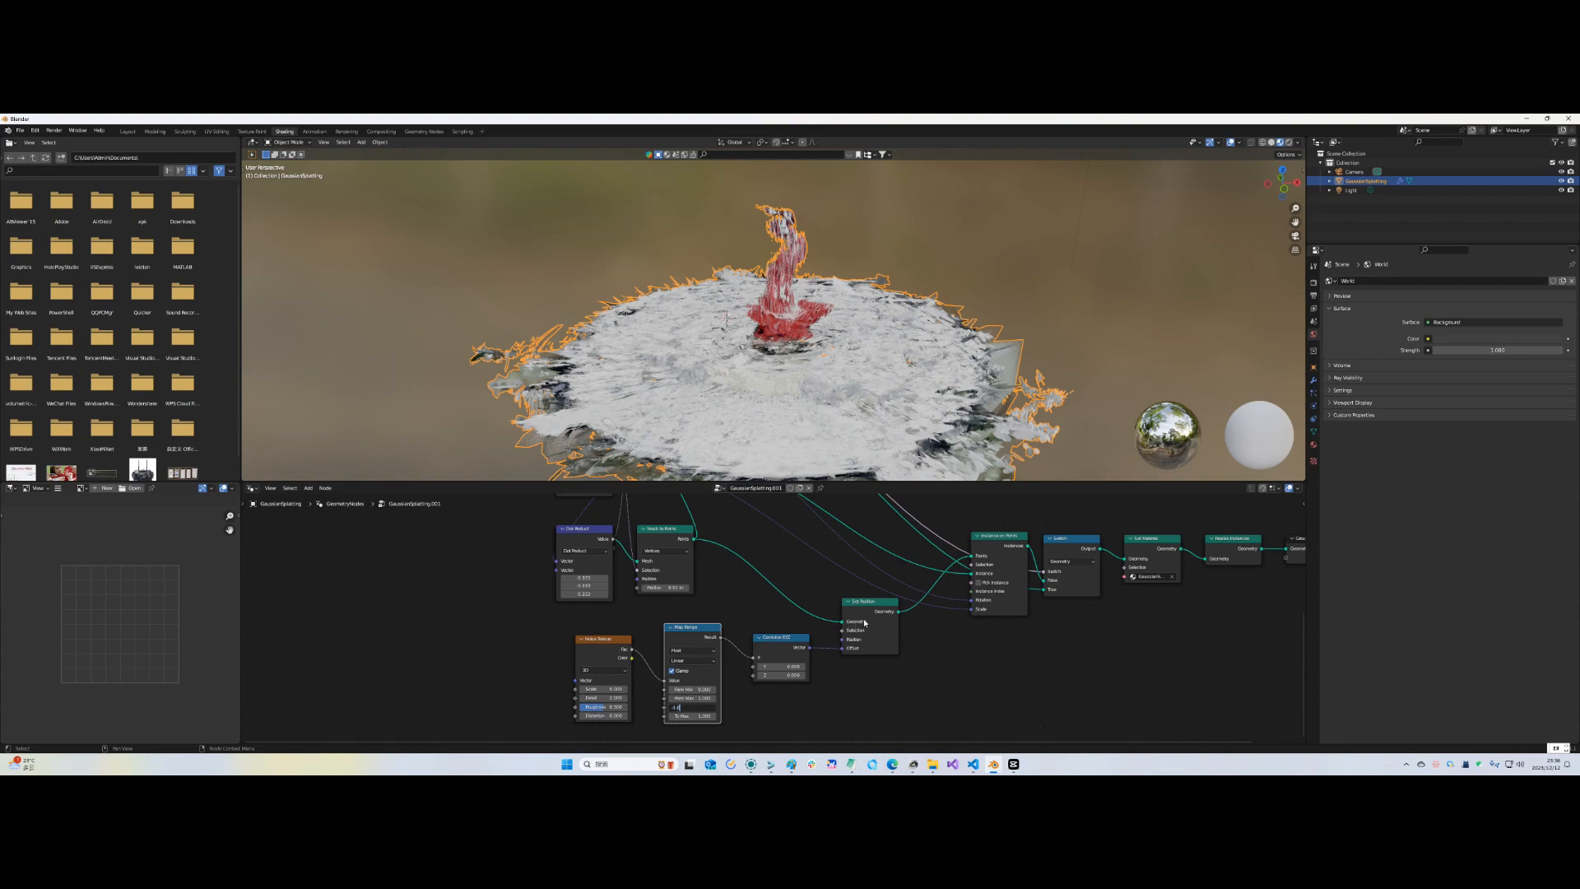
type("-1")
key("Return")
mouse_move(823, 362)
middle_mouse_down()
mouse_move(815, 387)
mouse_move(881, 405)
mouse_move(787, 376)
mouse_move(847, 428)
mouse_move(897, 374)
middle_mouse_up()
scroll(786, 376, "down", 3)
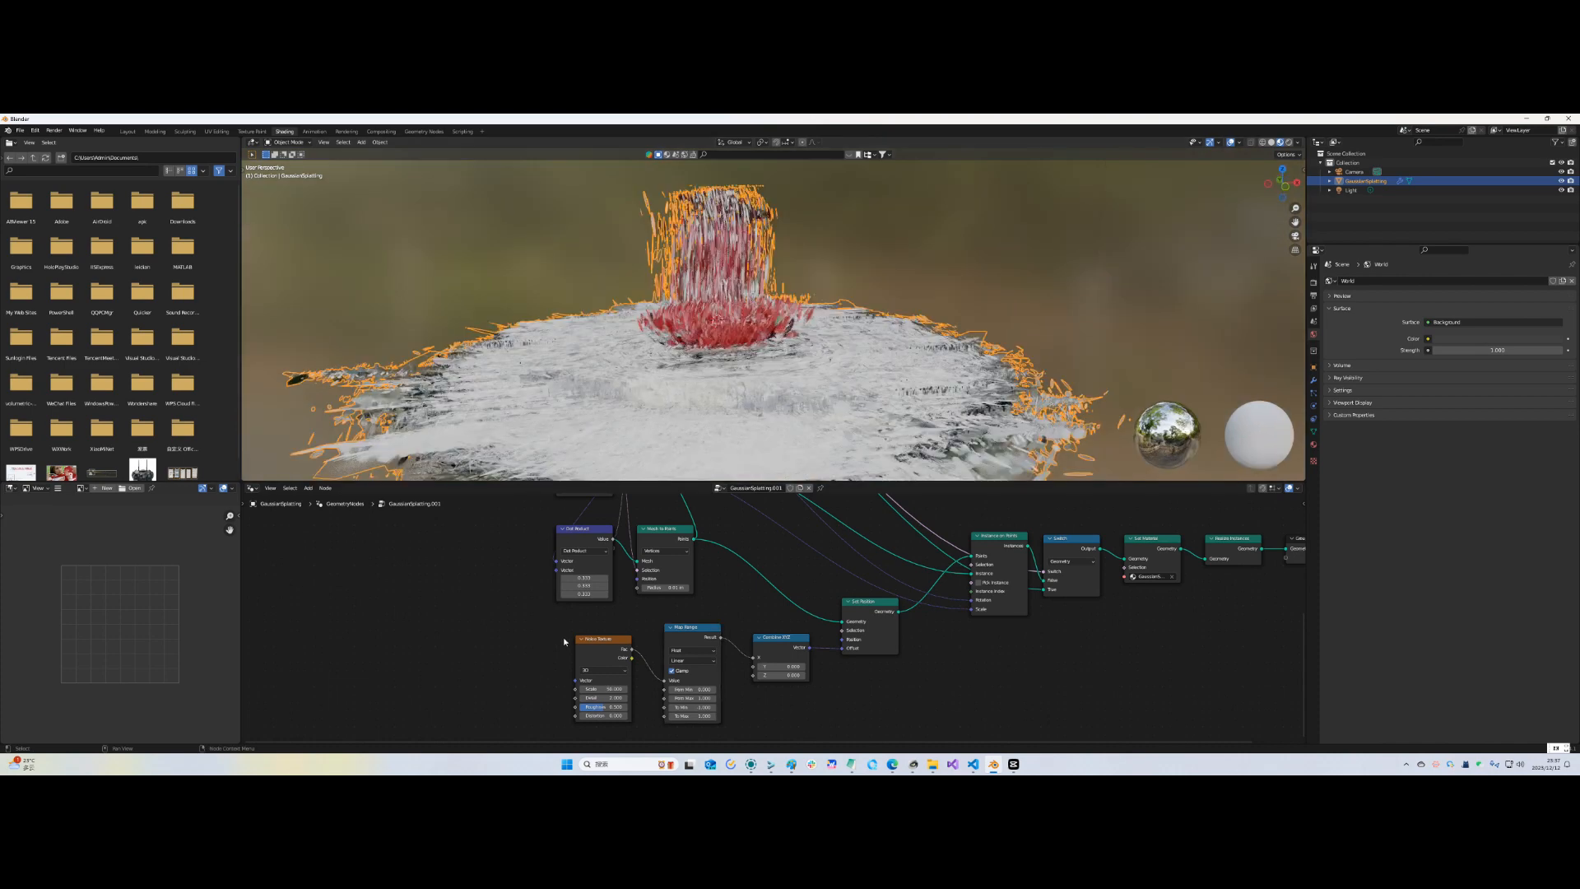
Move the Noise Texture and Map Range nodes back and insert a Math node between Map Range and Combine XYZ
left_click_drag(545, 612, 732, 742)
key("g")
left_click(713, 633)
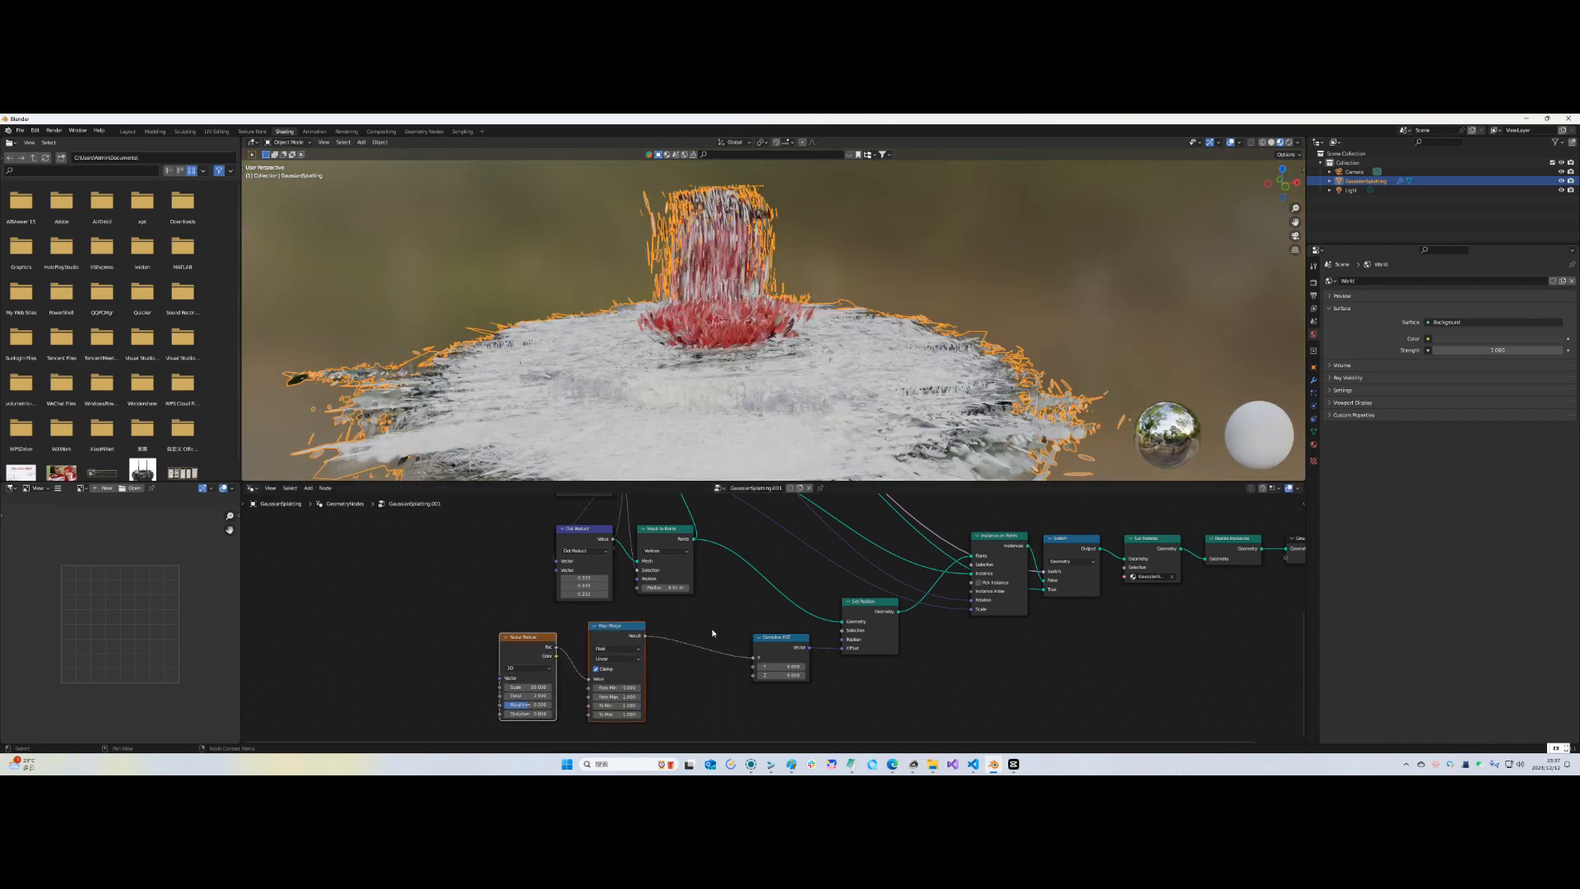
left_click(712, 633)
key("shift+a")
type("math")
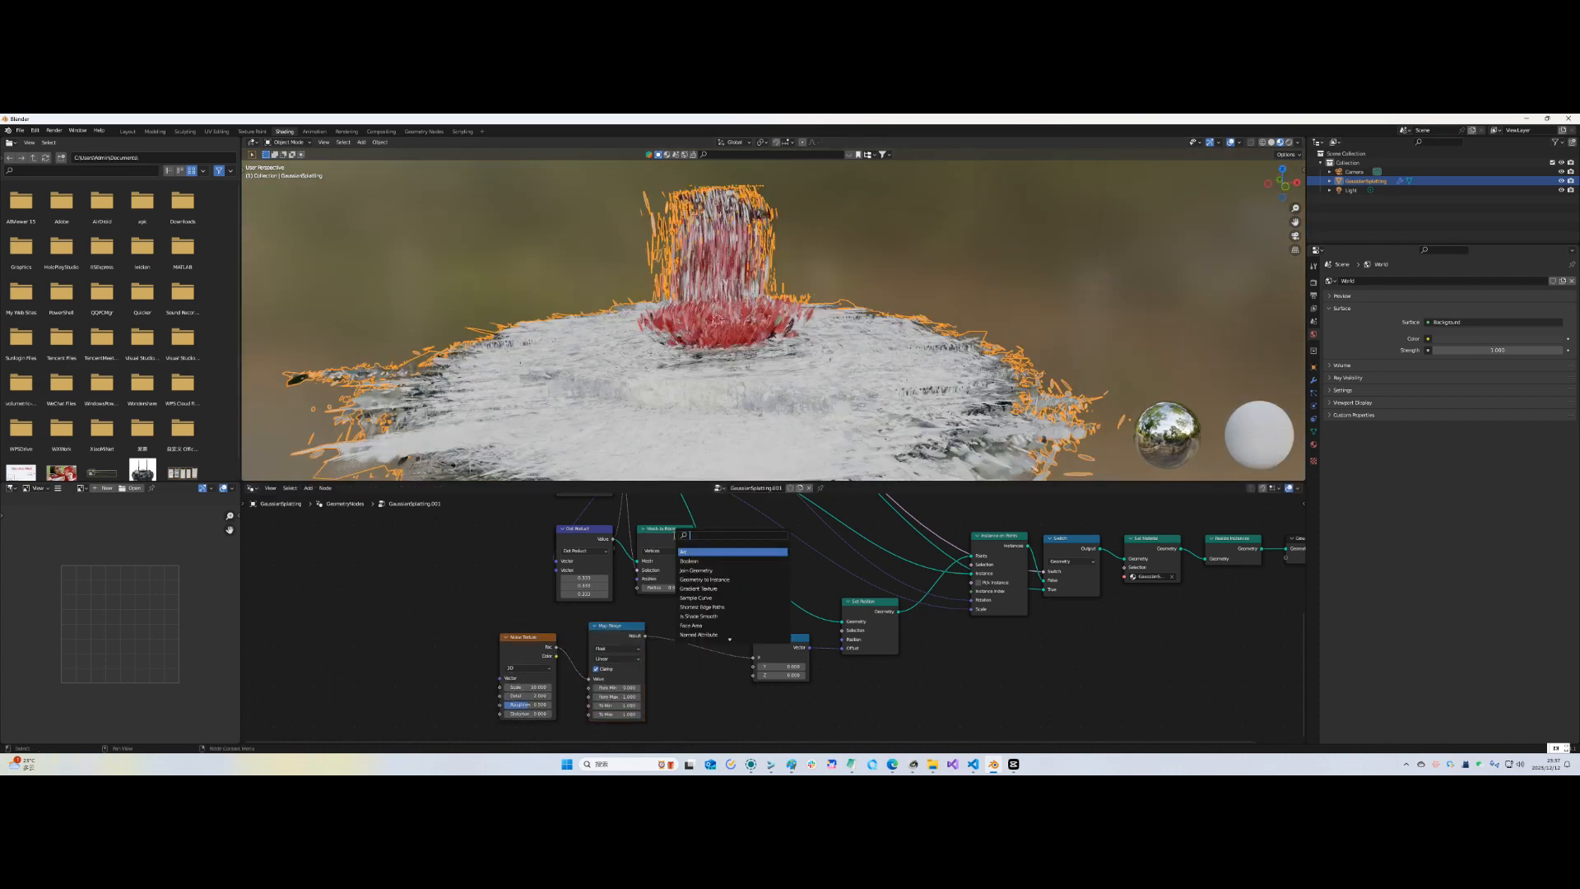
key("Return")
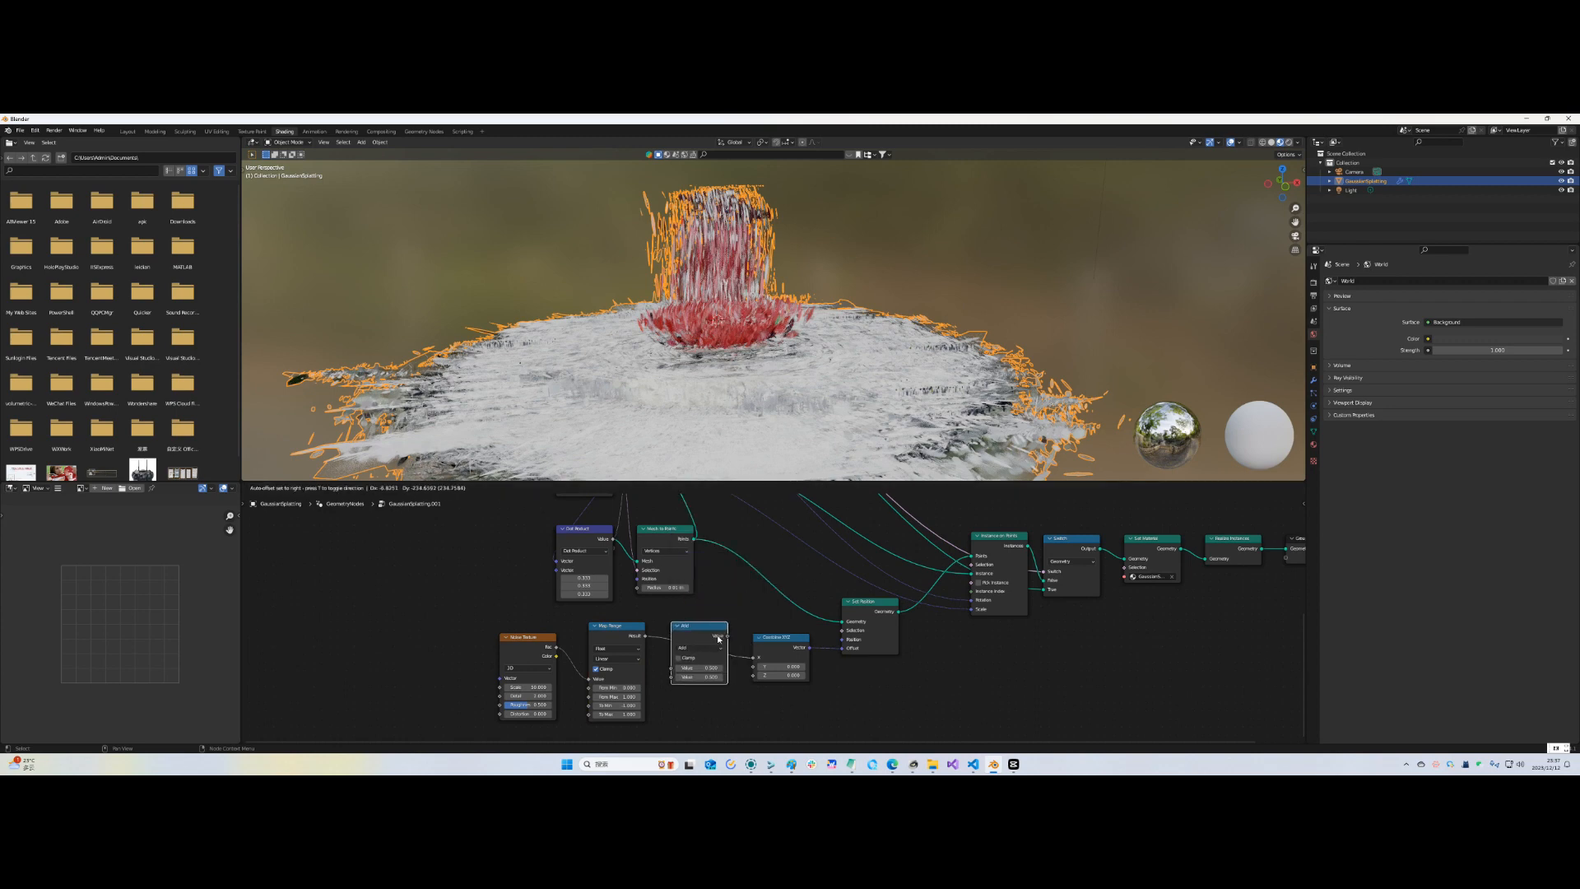
left_click(720, 640)
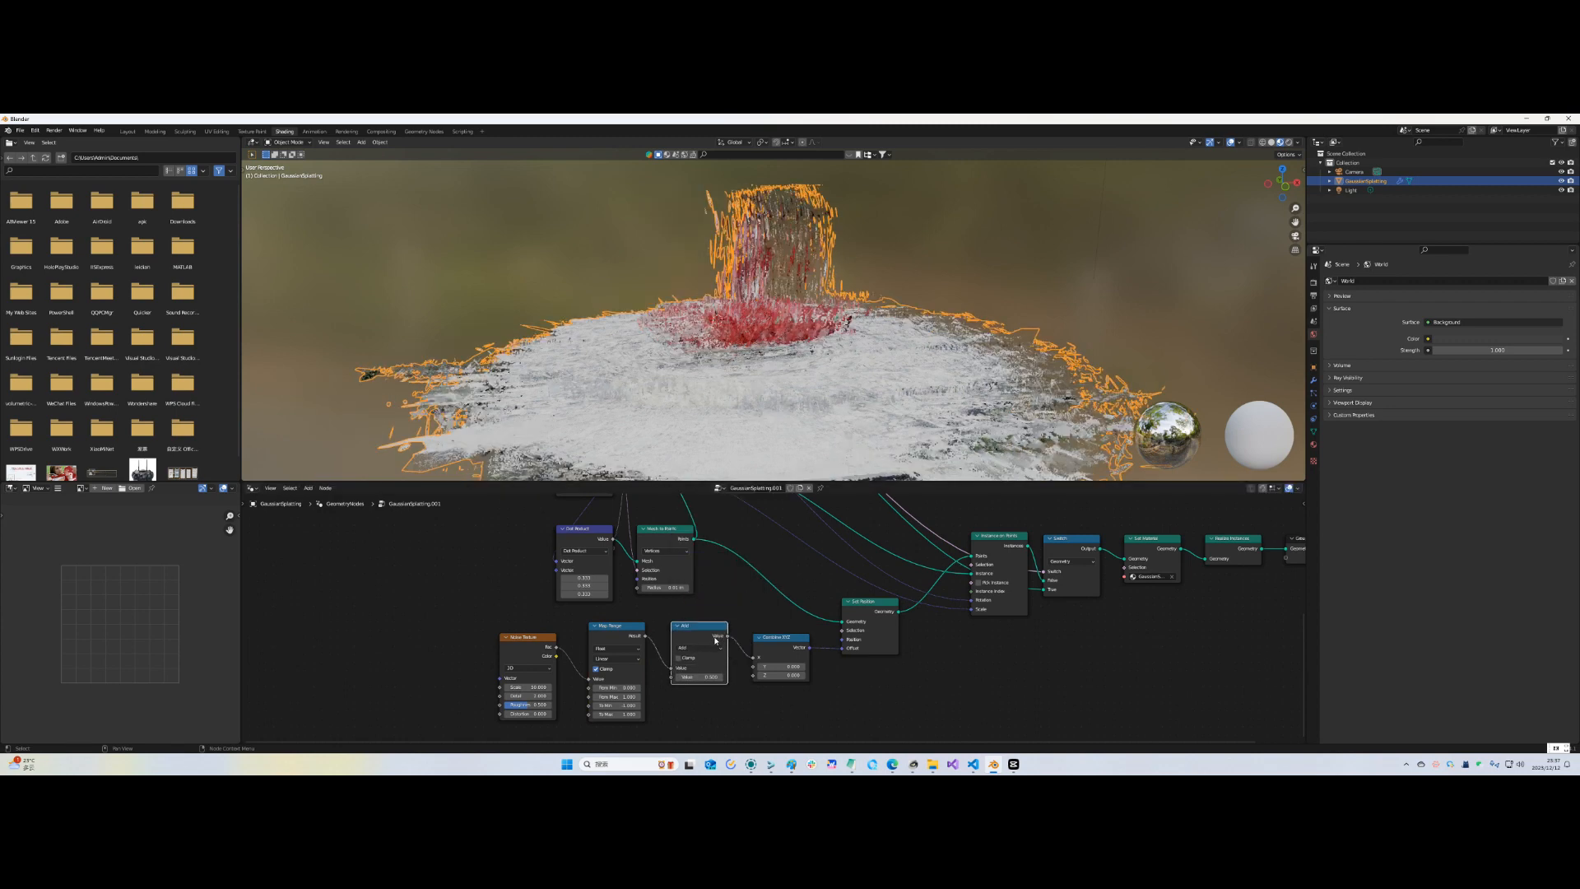
Set the Math node's second value to -0.01 and change its operation to Multiply
double_click(718, 678)
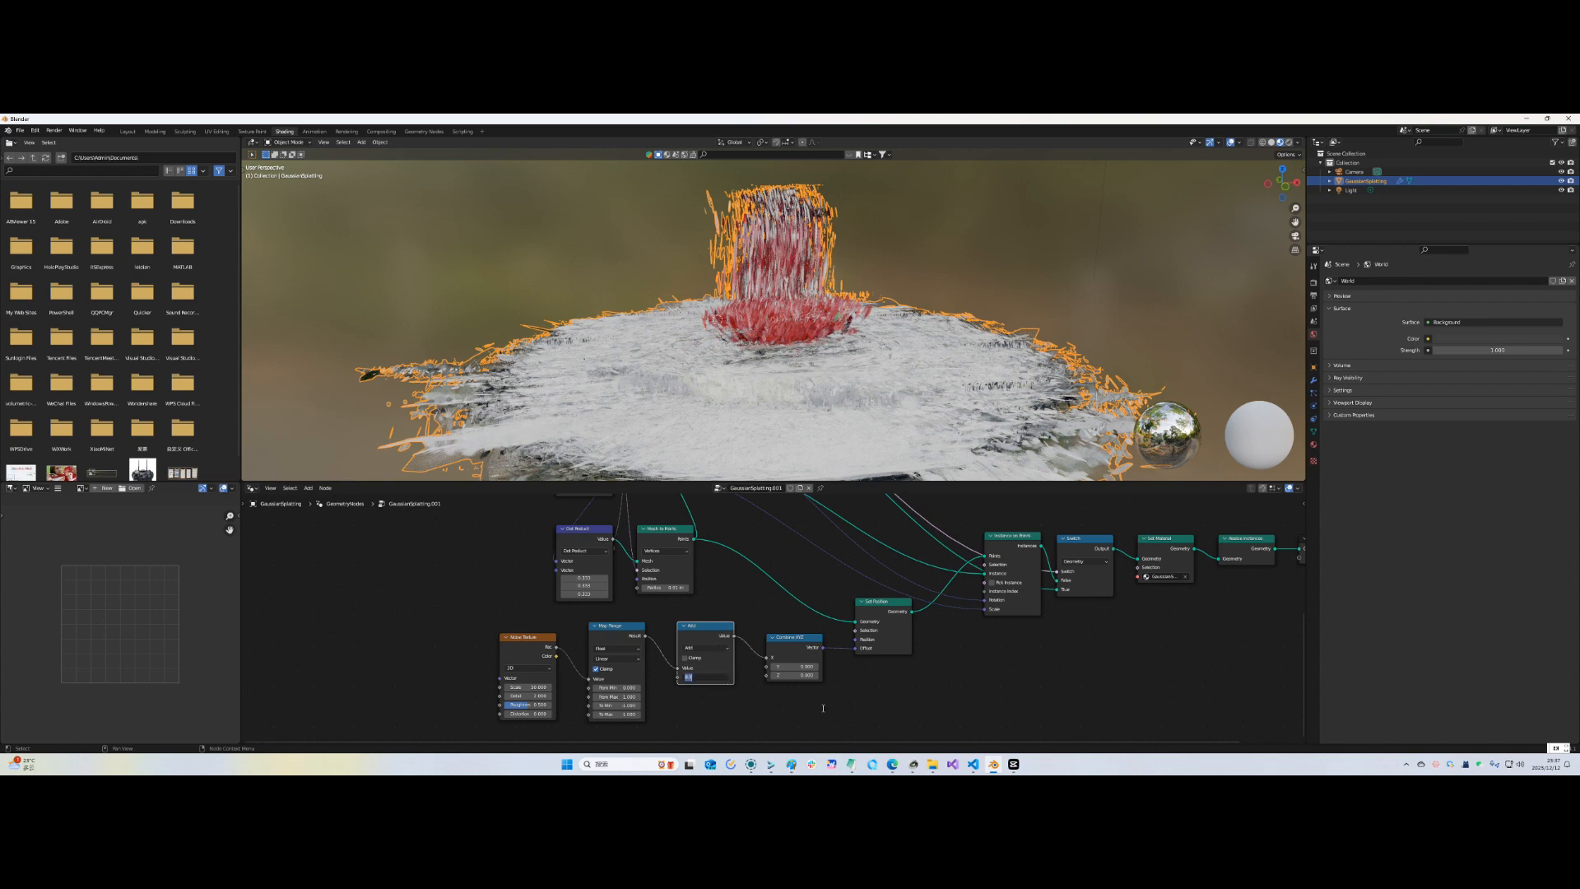
type("-0.01")
key("Return")
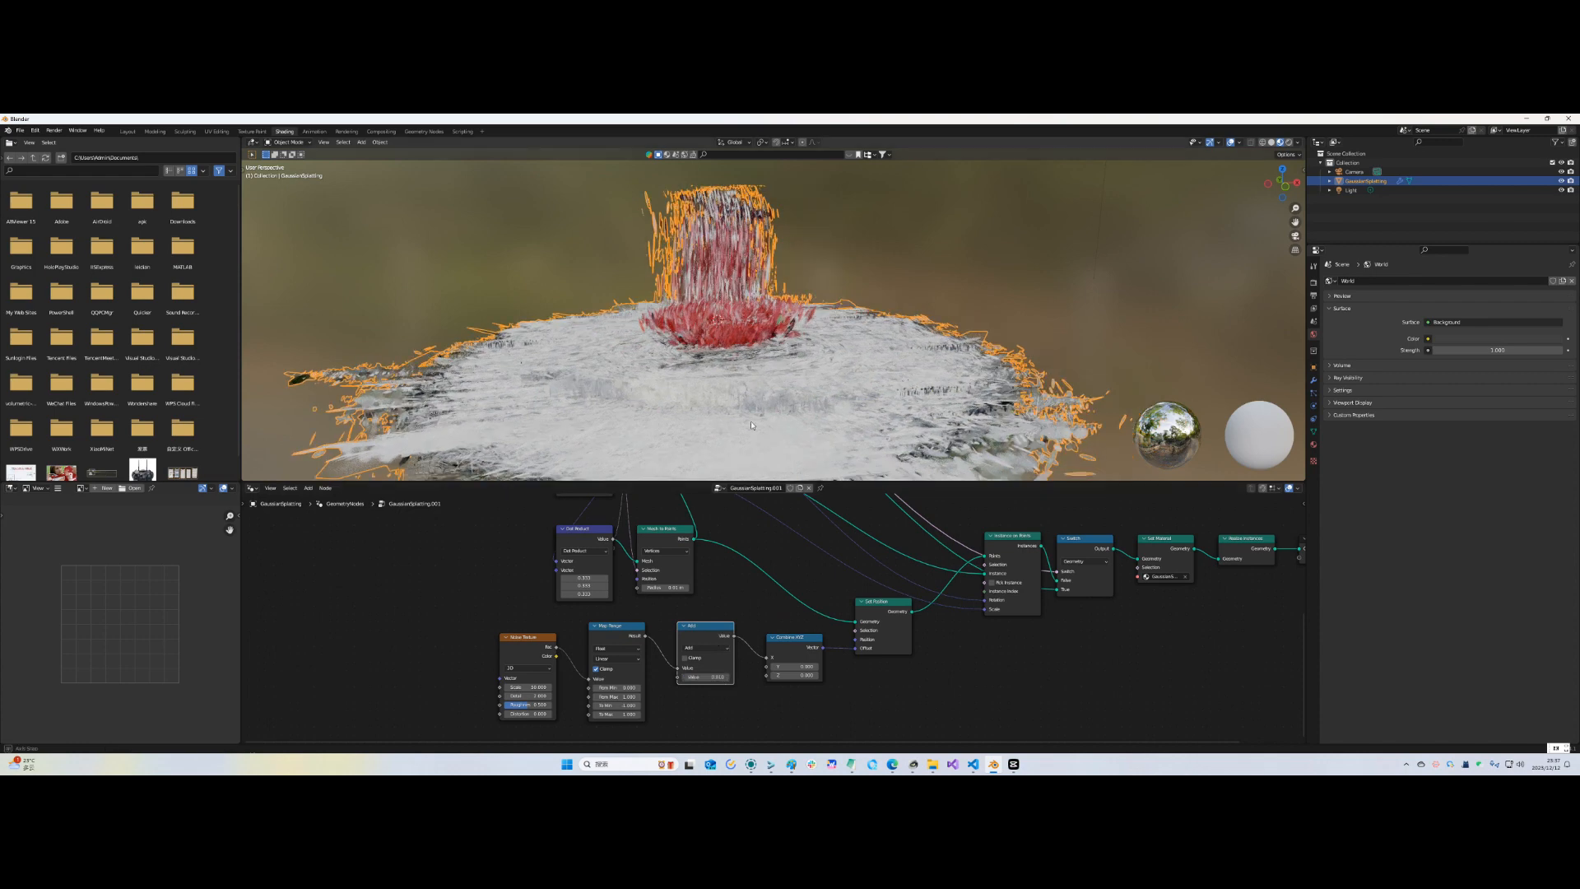
left_click(711, 648)
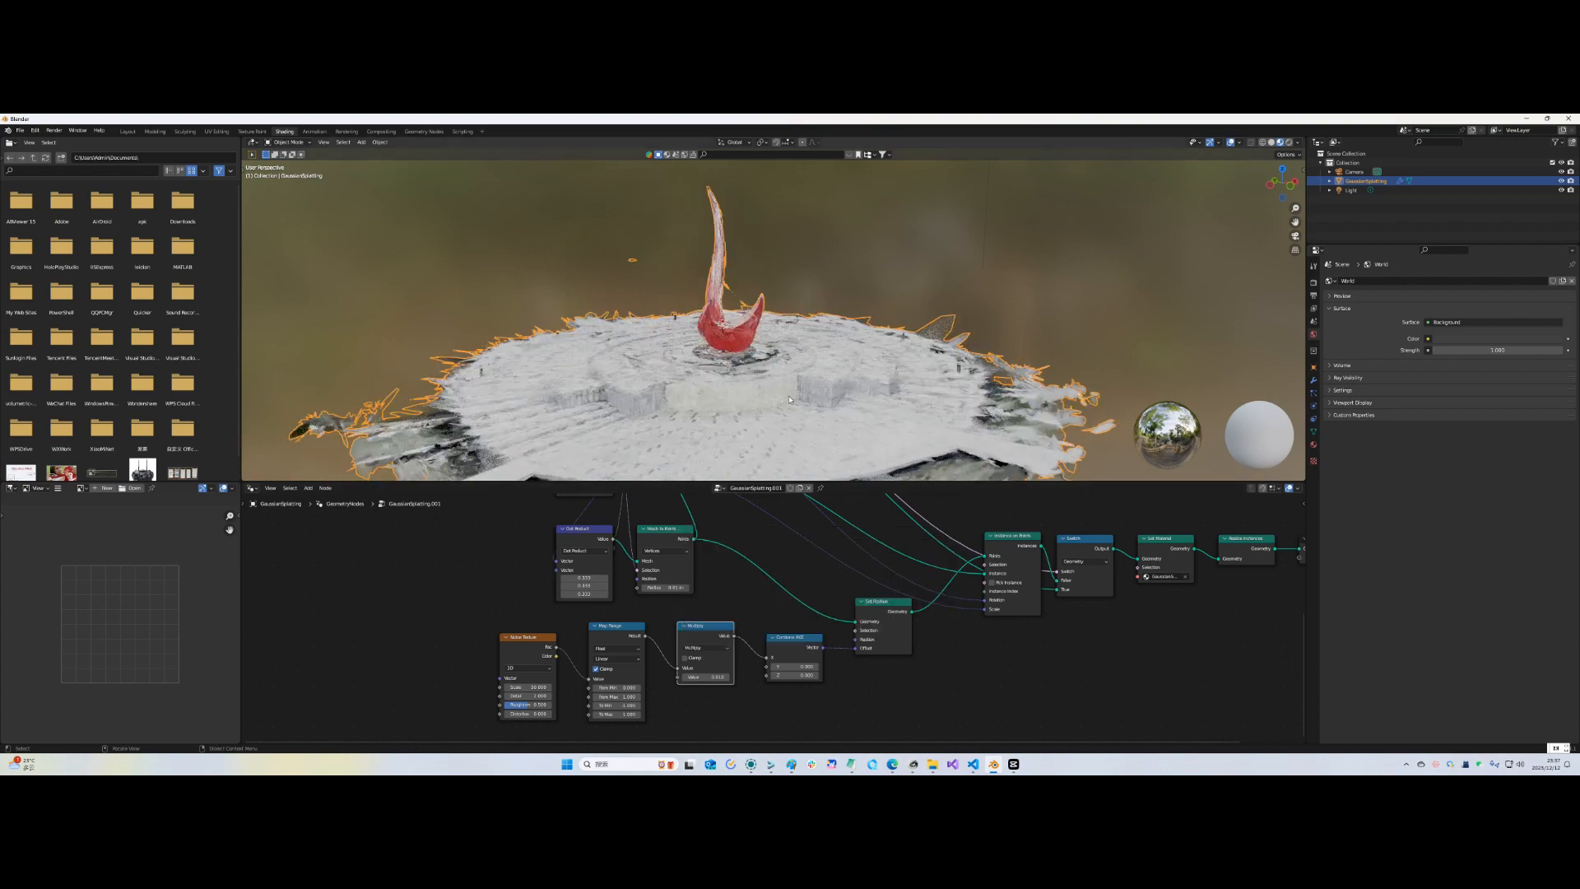
middle_click_drag(789, 399, 809, 399)
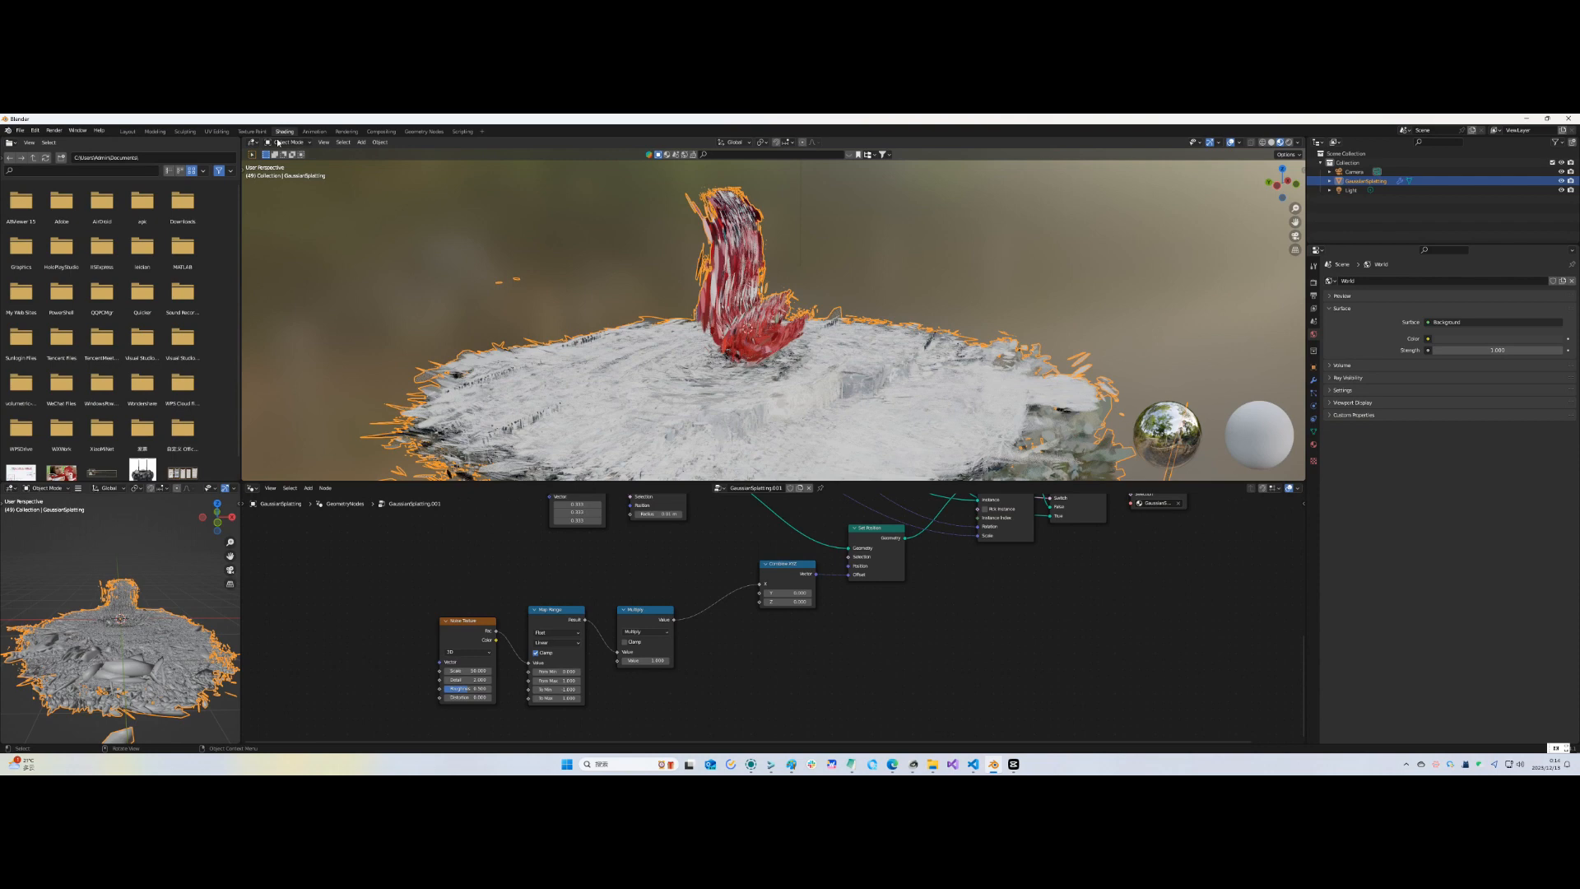
Show the Timeline in place of the main 3D viewport and keyframe the Multiply node's value at frame 1
left_click(252, 142)
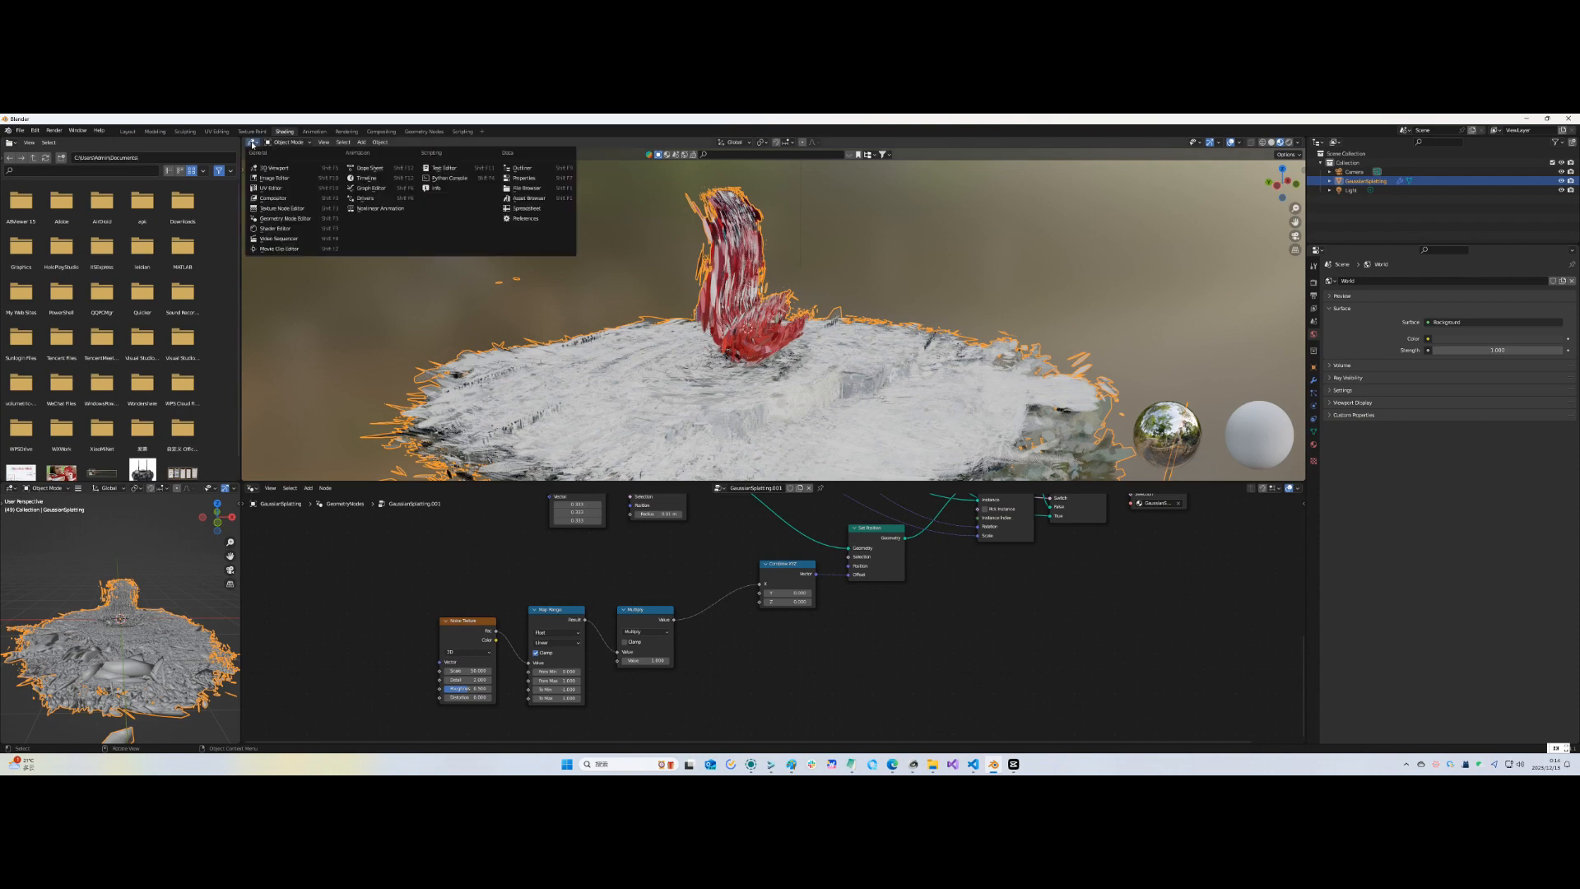
left_click(368, 180)
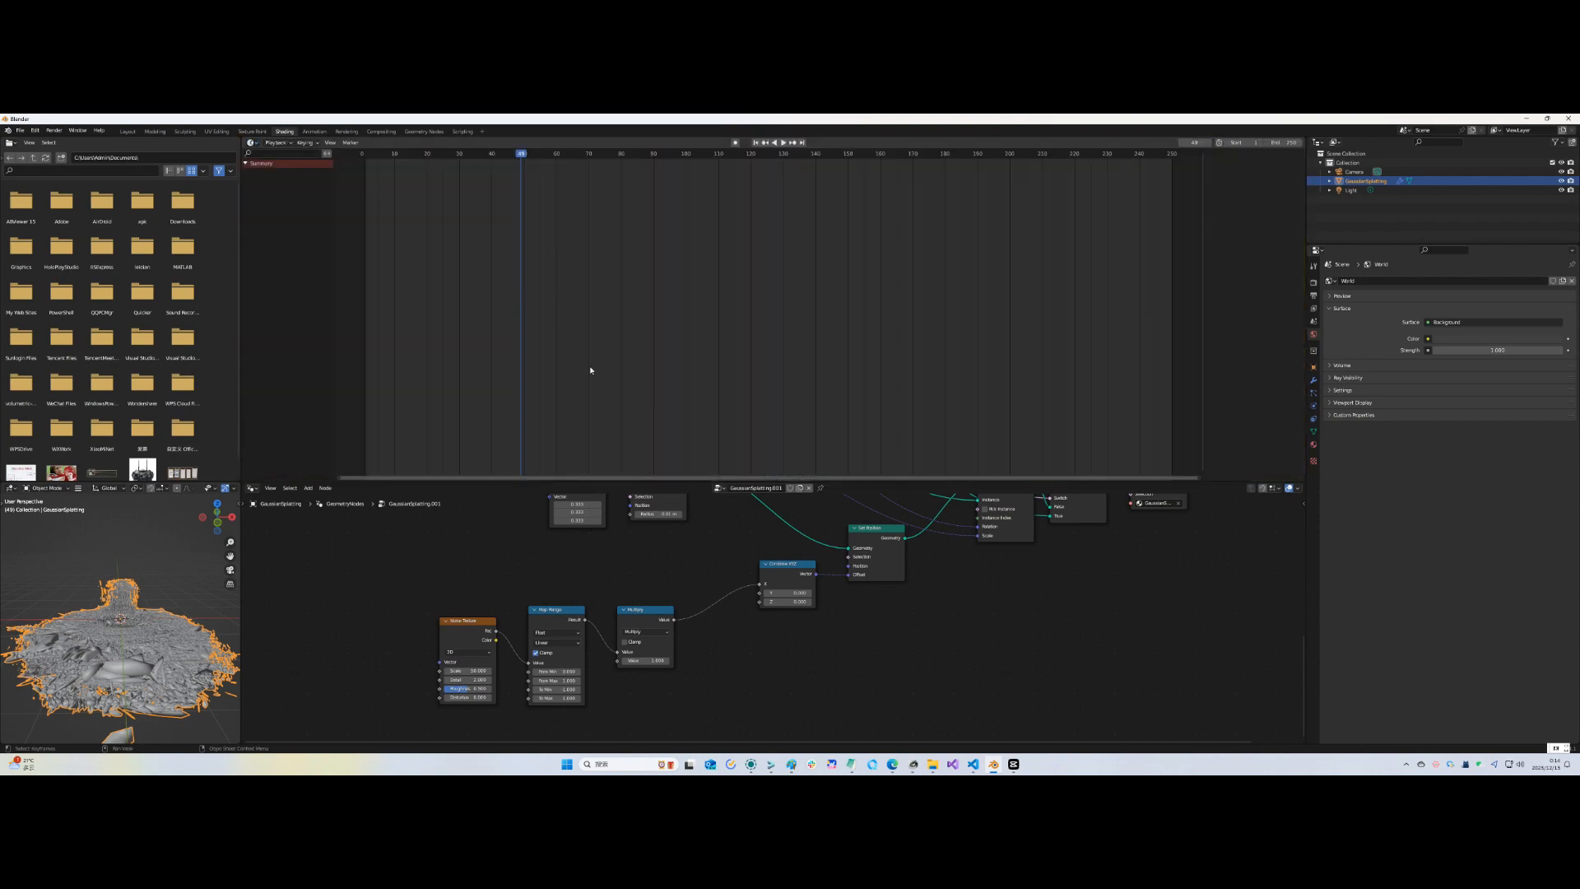
left_click(367, 154)
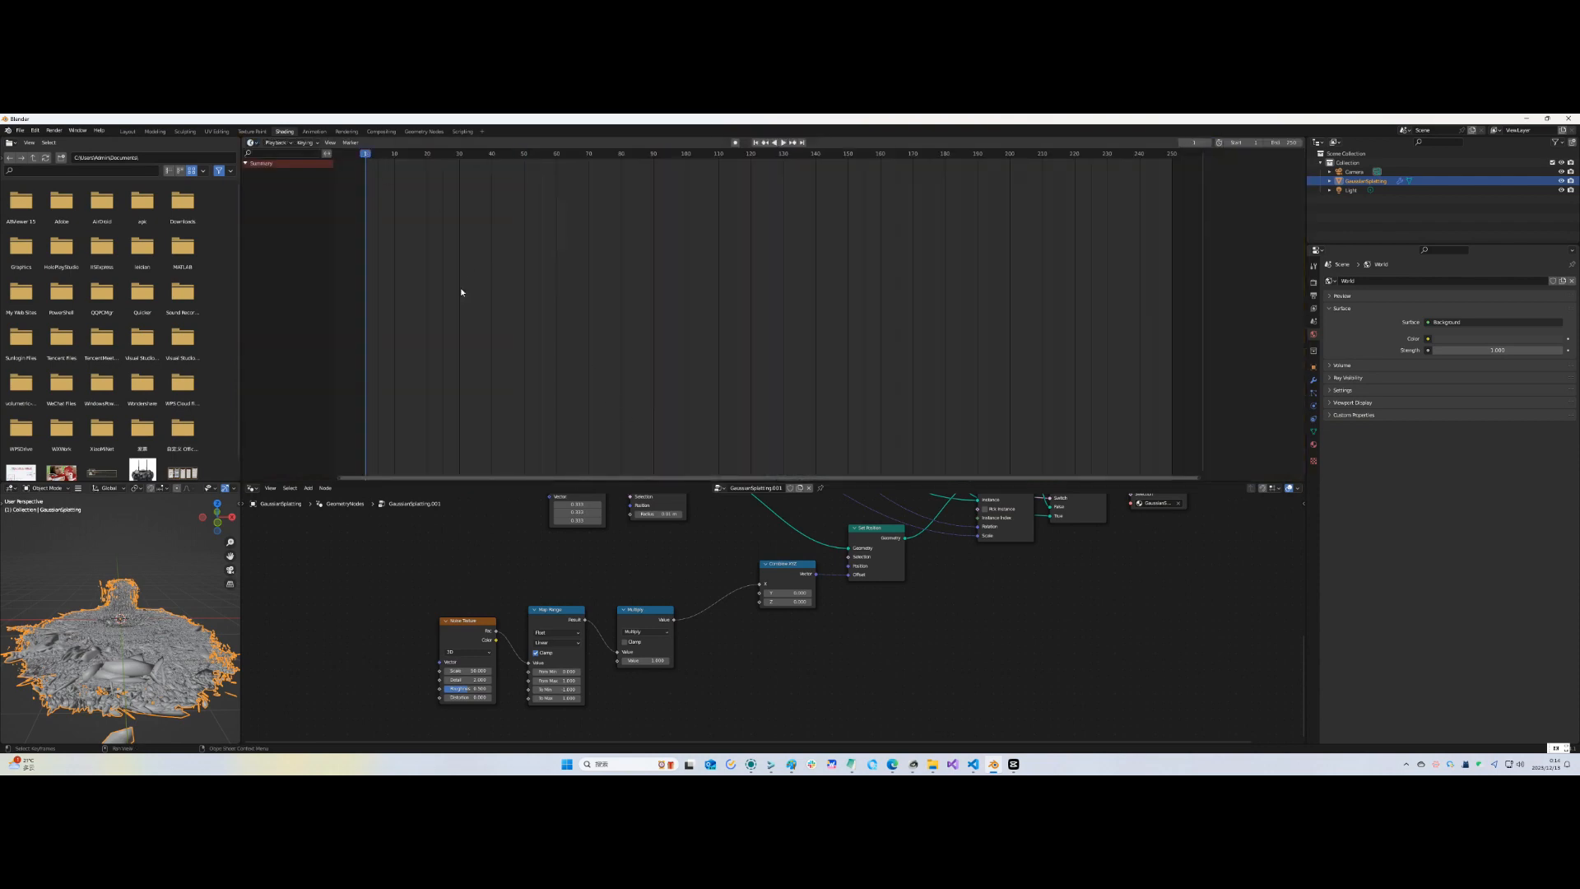
right_click(656, 660)
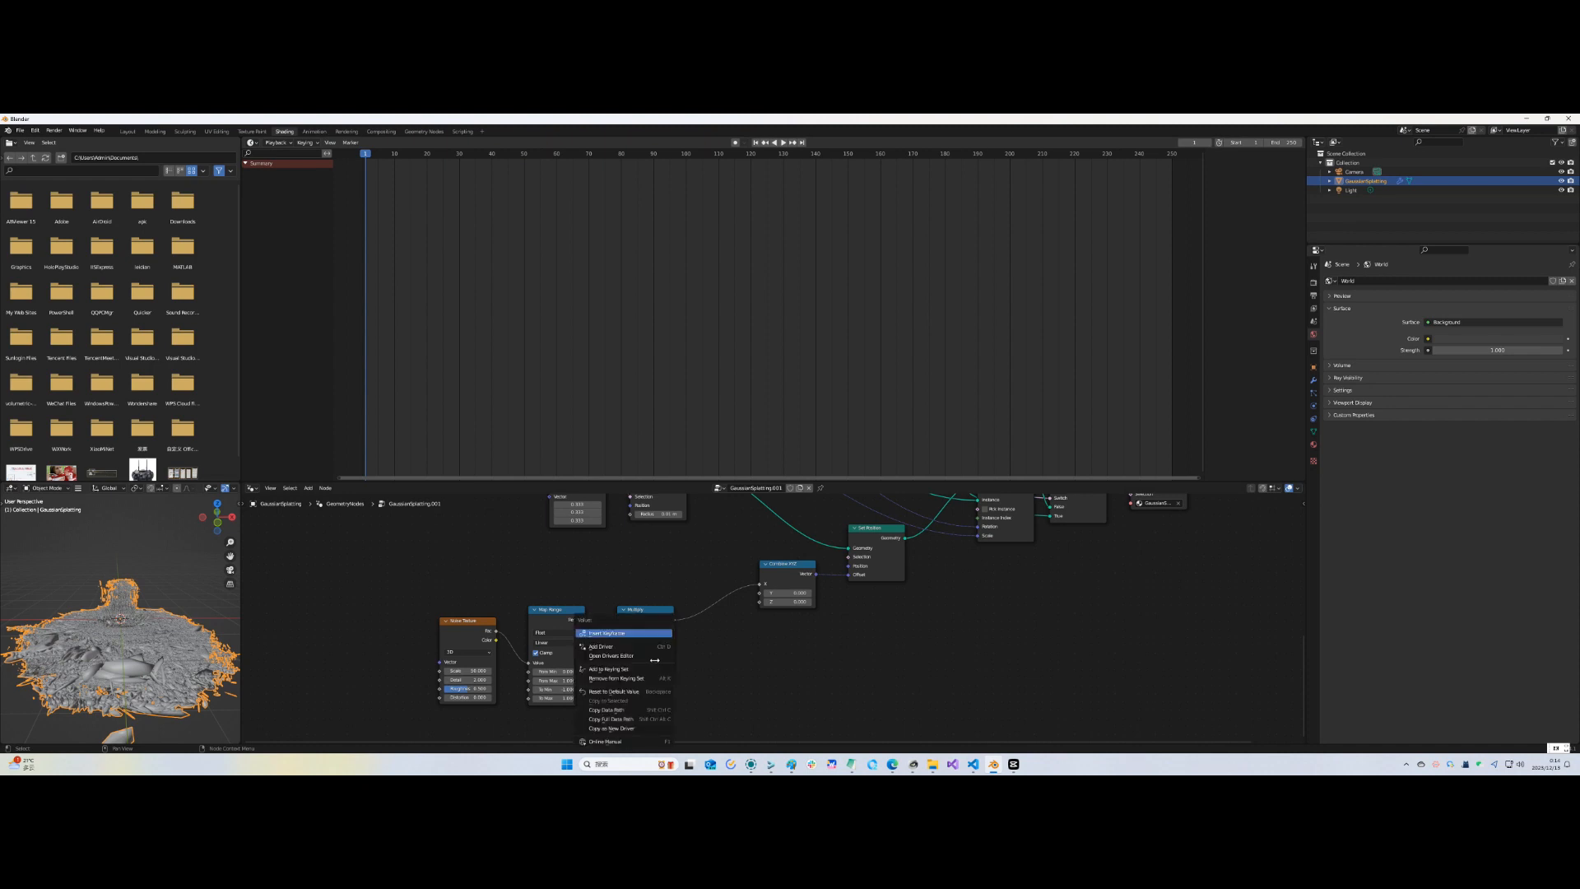
left_click(616, 634)
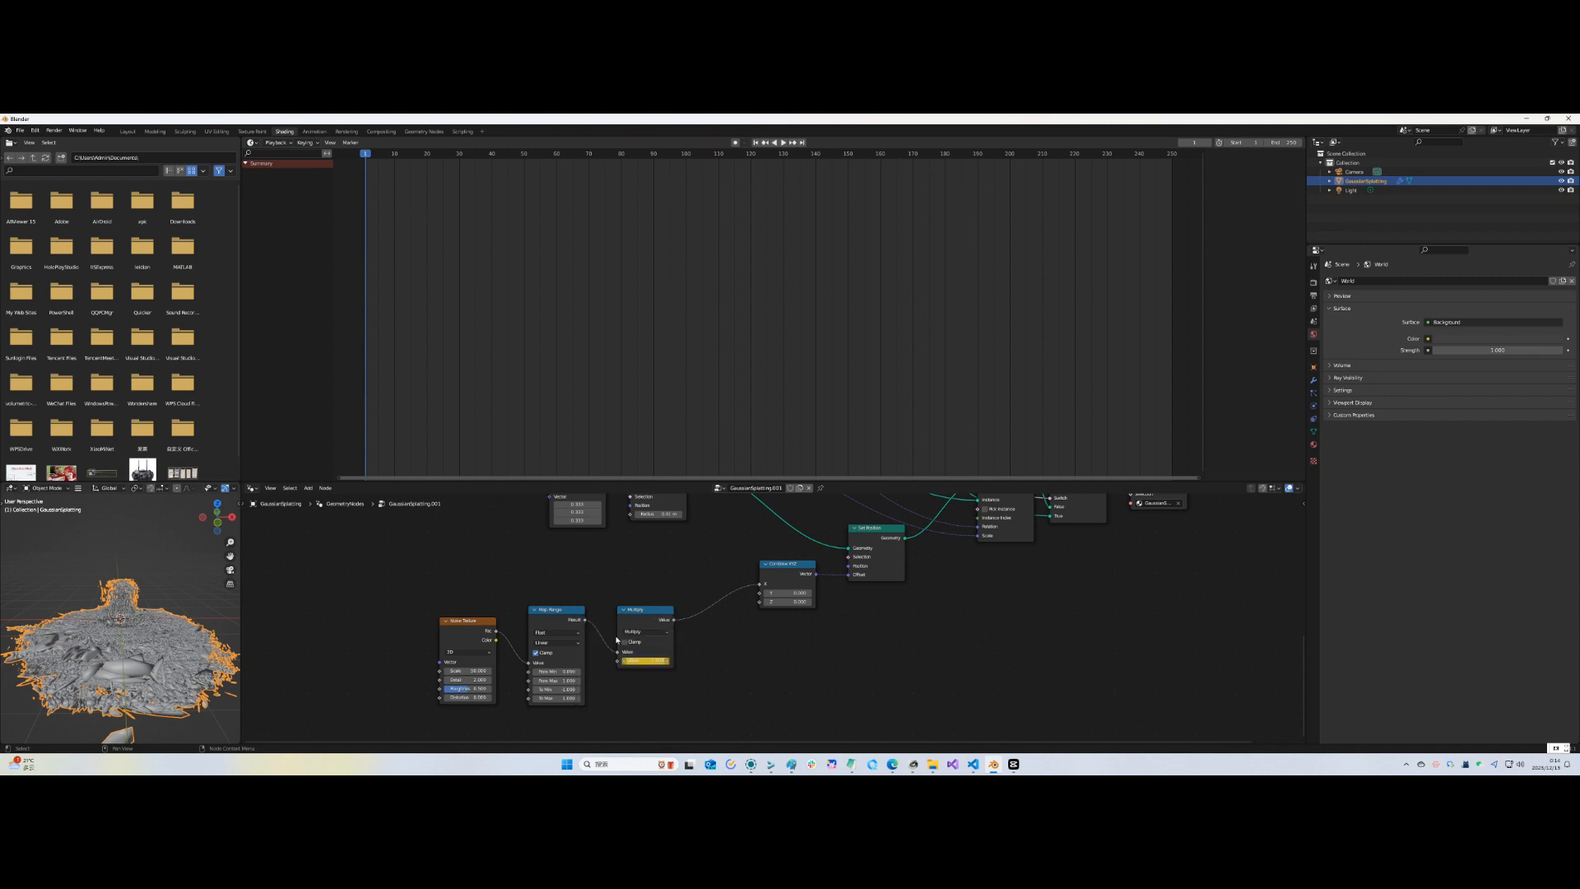
Change the Multiply node's value at frame 40 to flatten the displacement and insert a second keyframe there
left_click(492, 157)
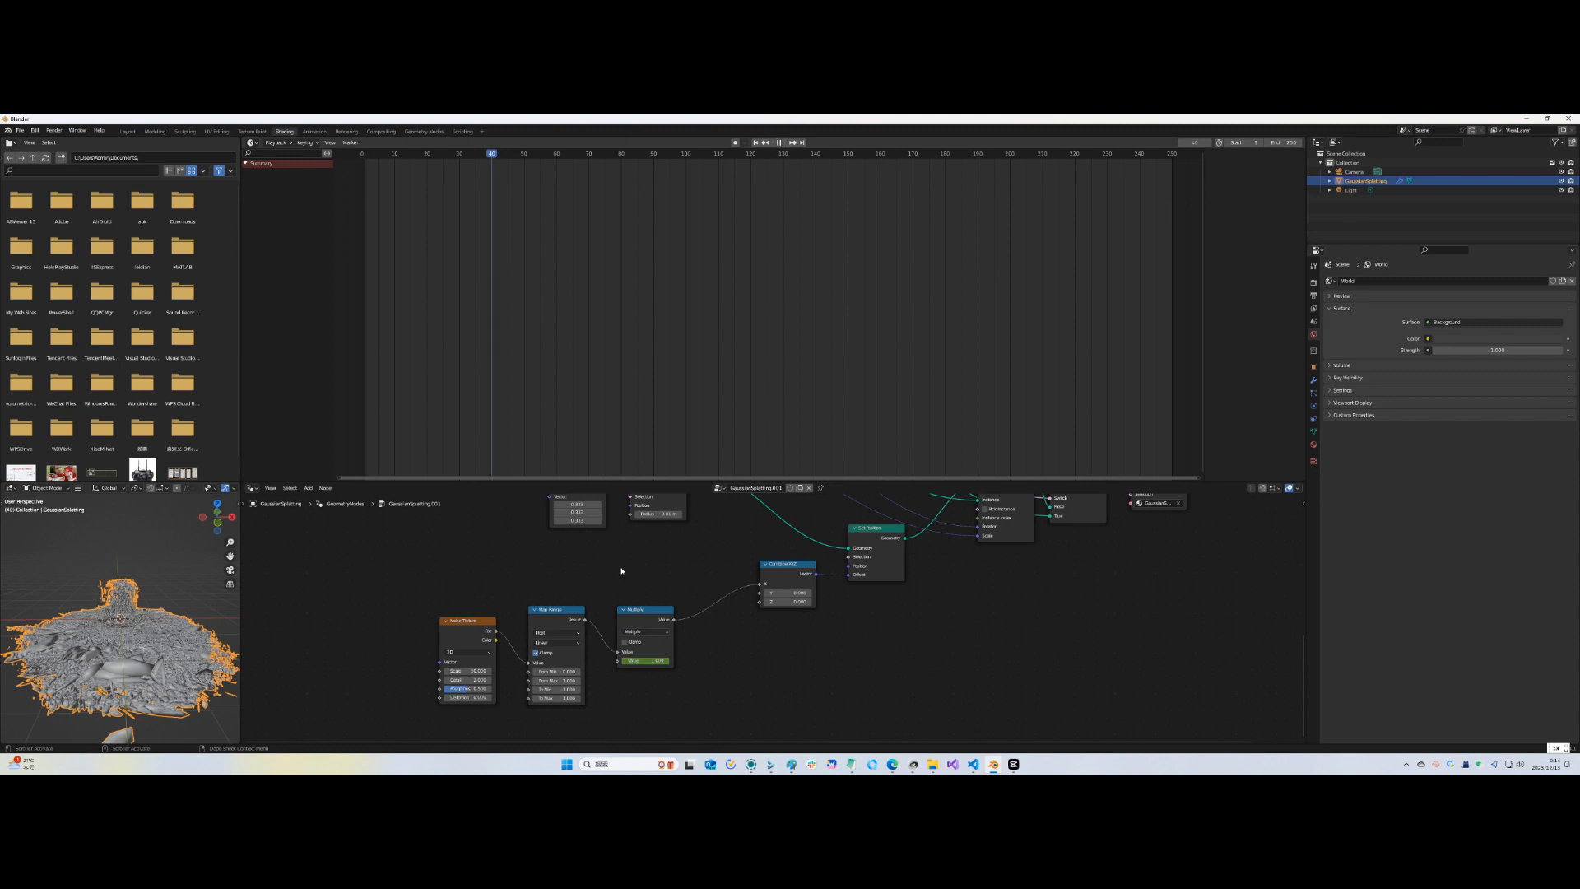
left_click(659, 661)
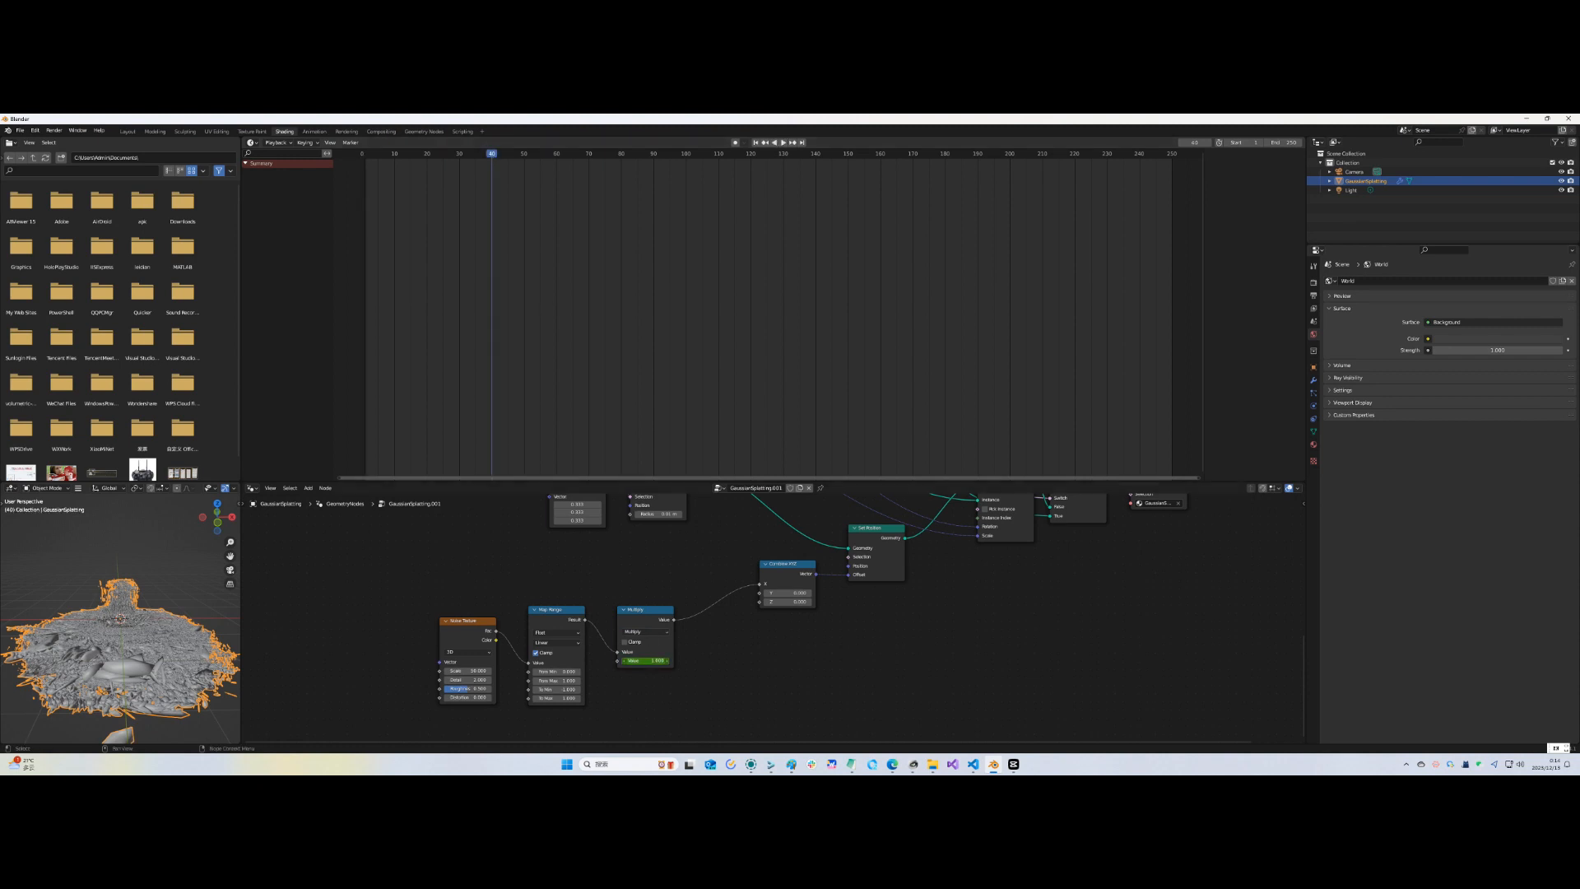
key("Return")
right_click(650, 662)
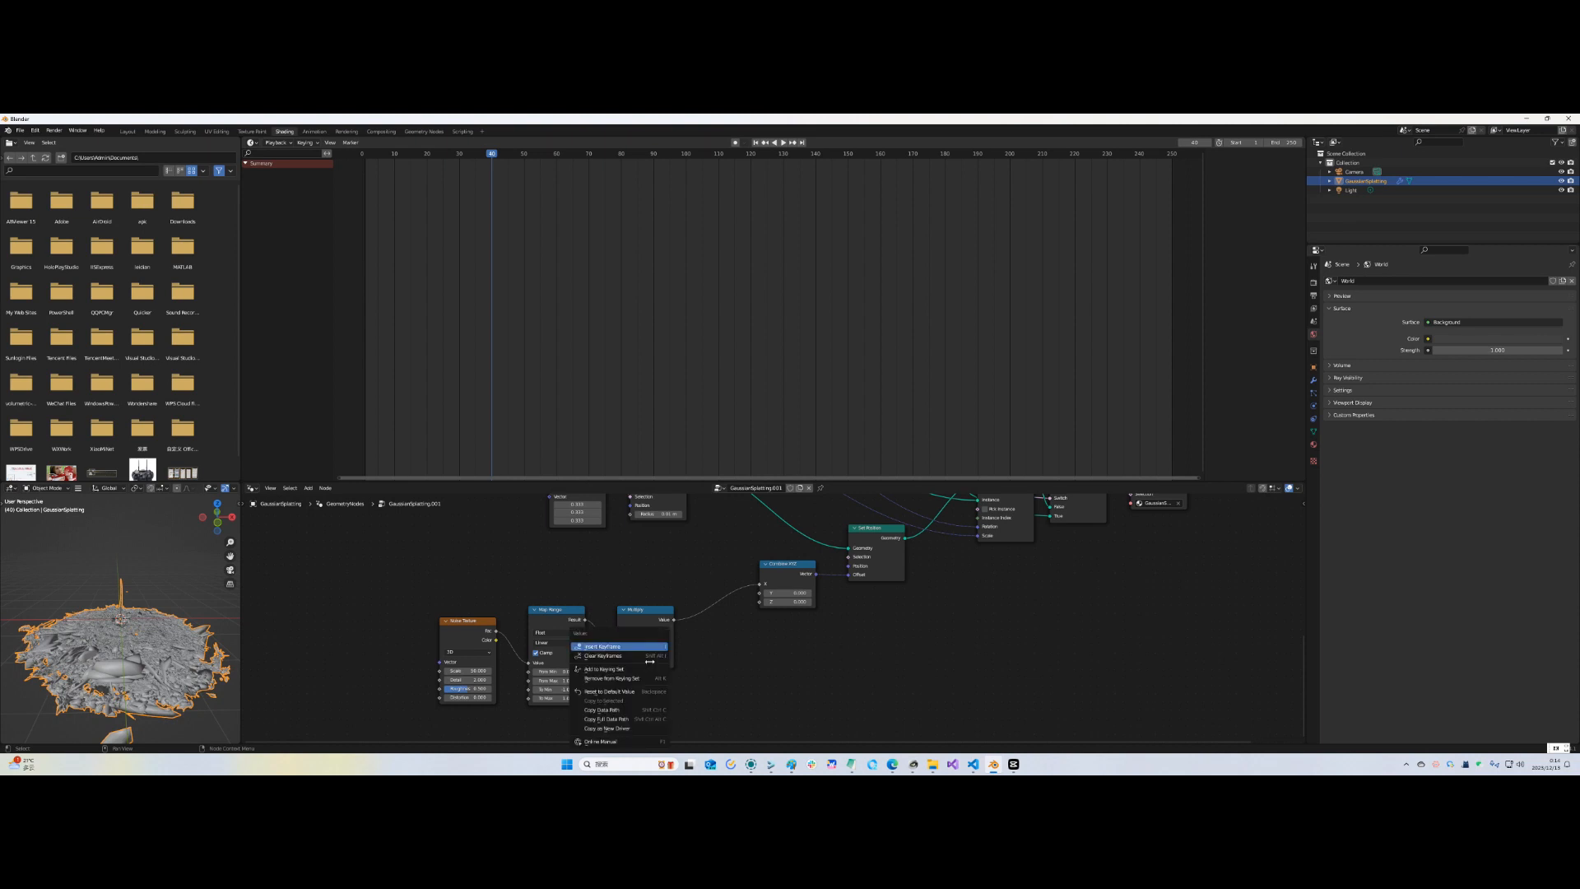
left_click(594, 648)
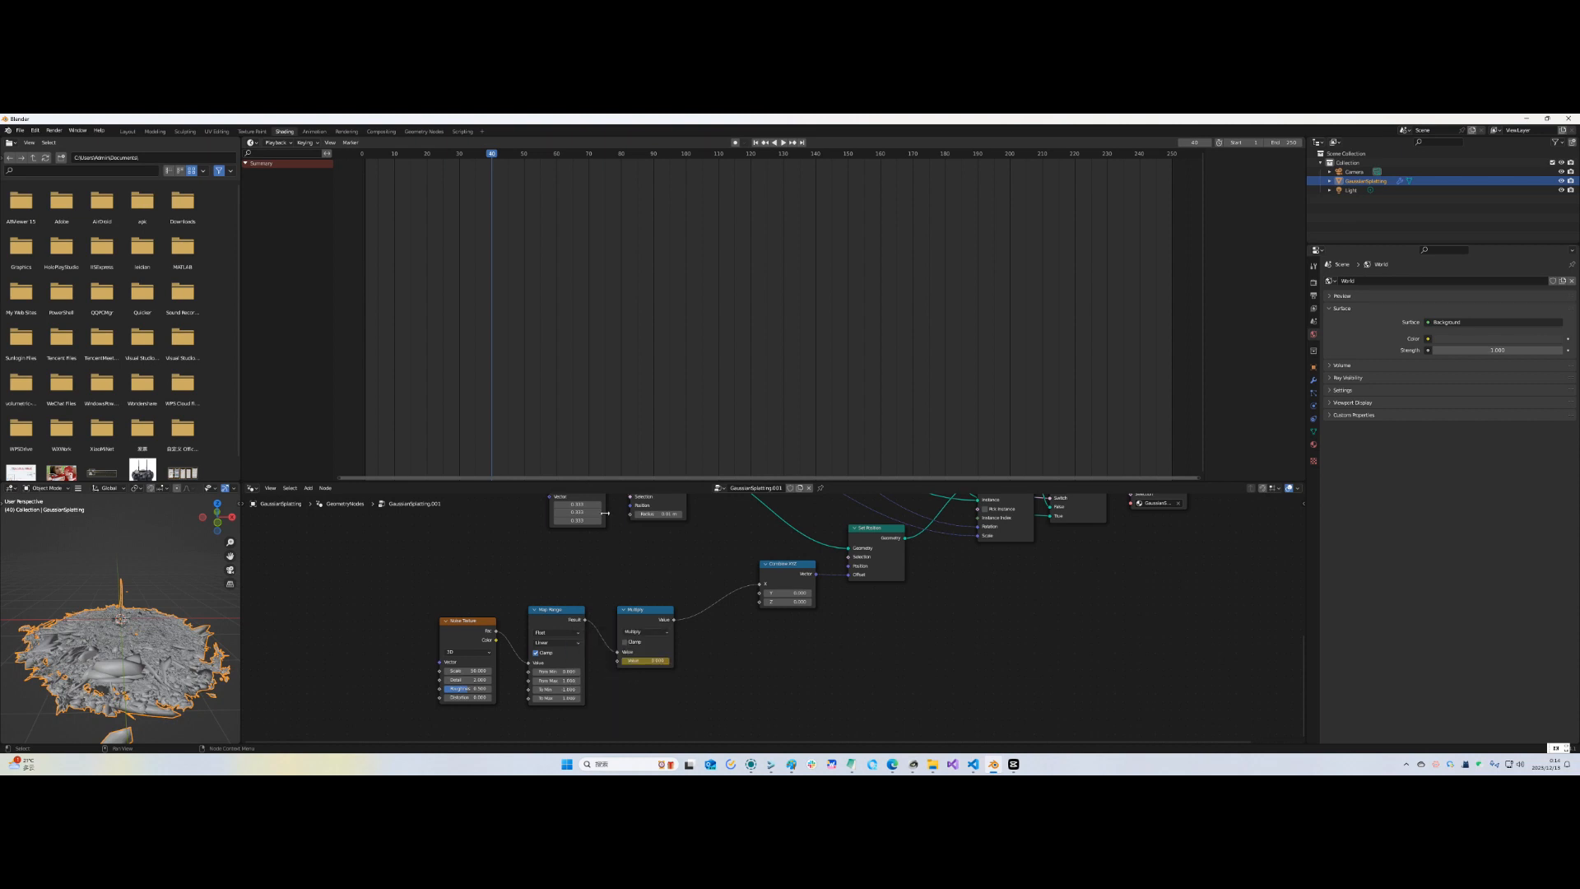
Switch to the Animation workspace and play the splat animation from the first frame
left_click(314, 131)
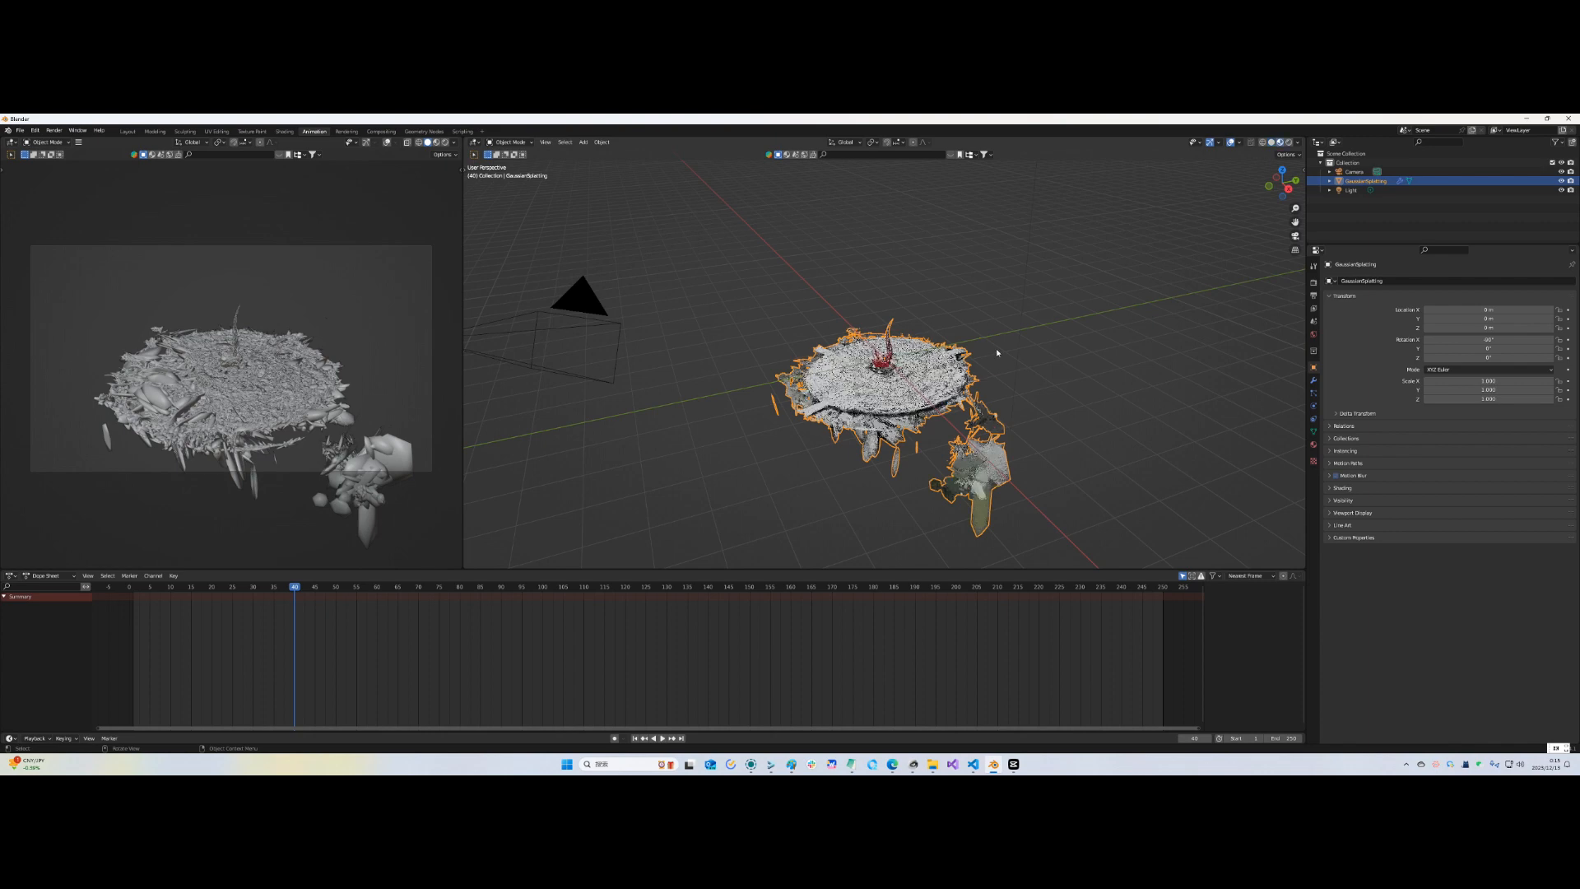
scroll(988, 370, "up", 6)
middle_click_drag(978, 391, 980, 363)
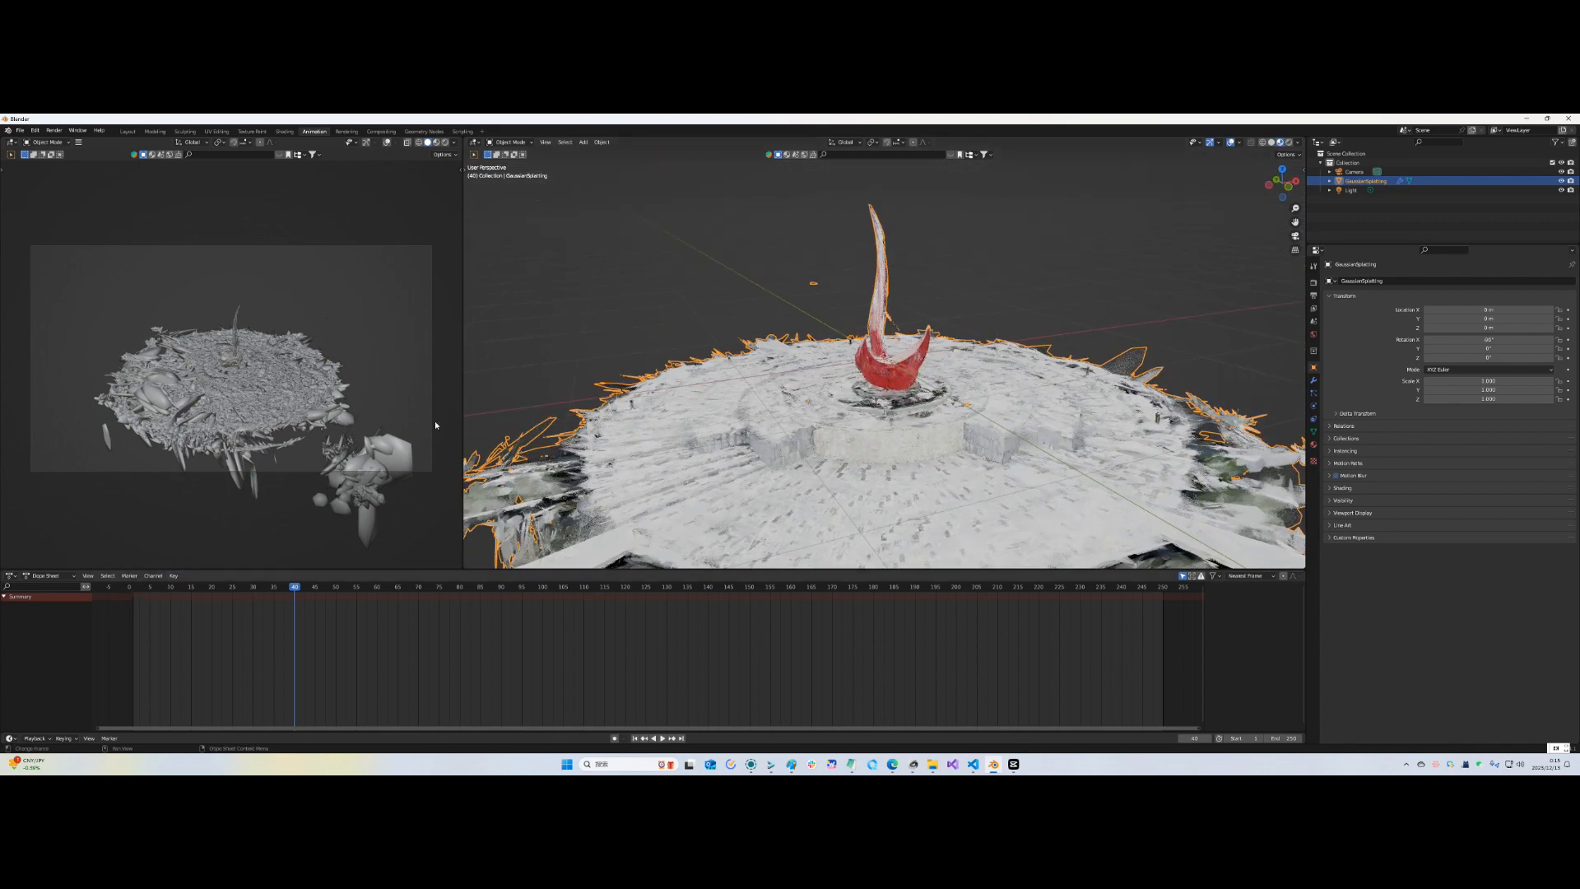
key("shift+Left")
key("space")
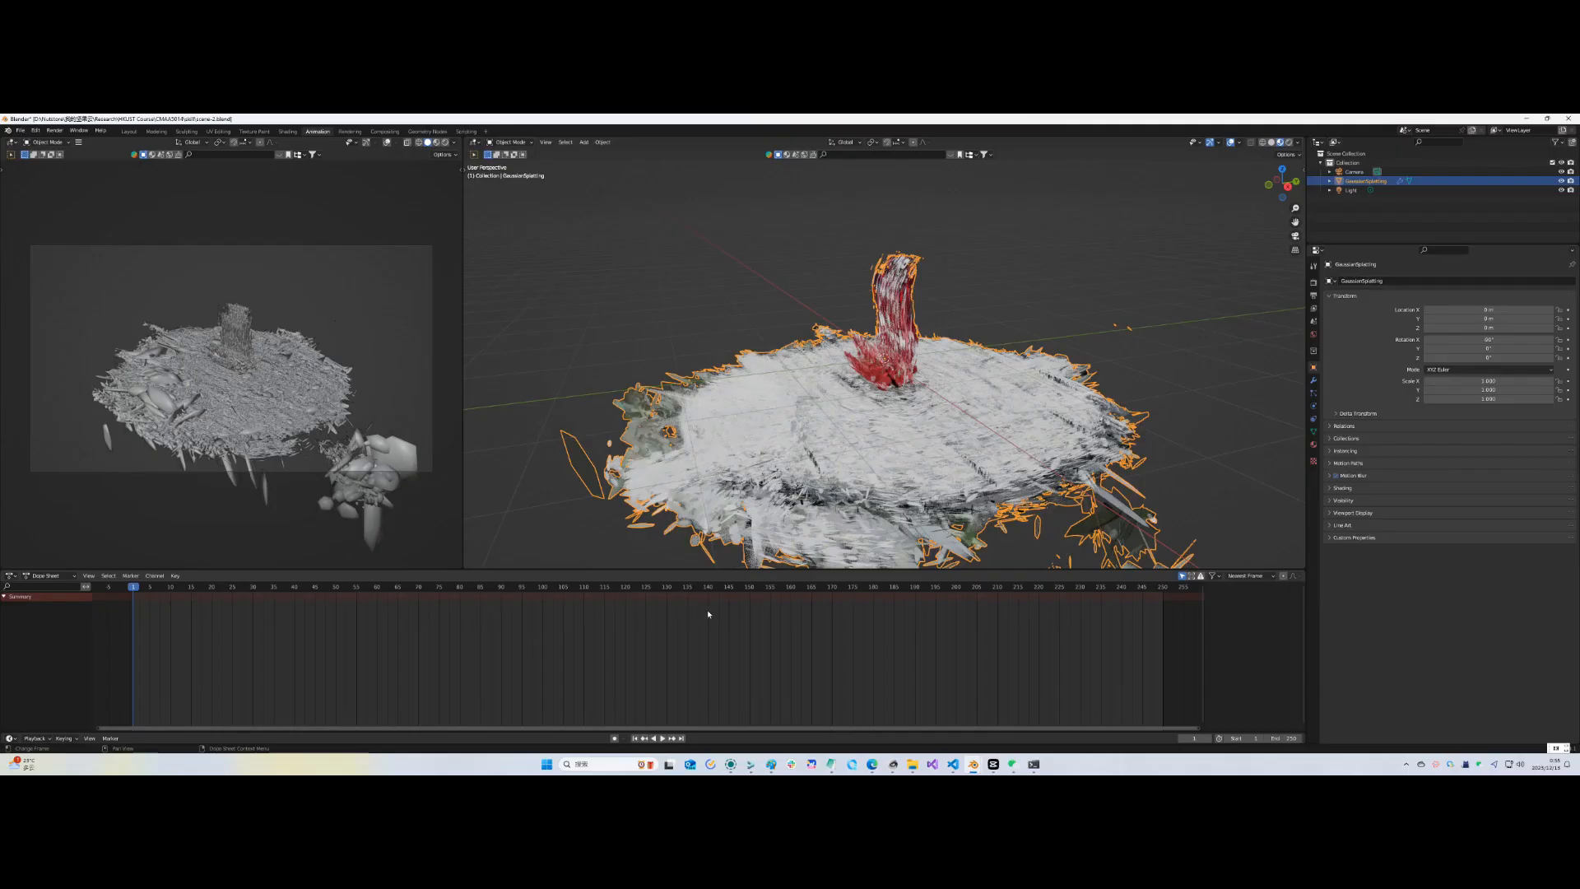
Return to the Shading workspace, delete the Combine XYZ node and connect Multiply directly to Set Position's Offset
left_click(287, 131)
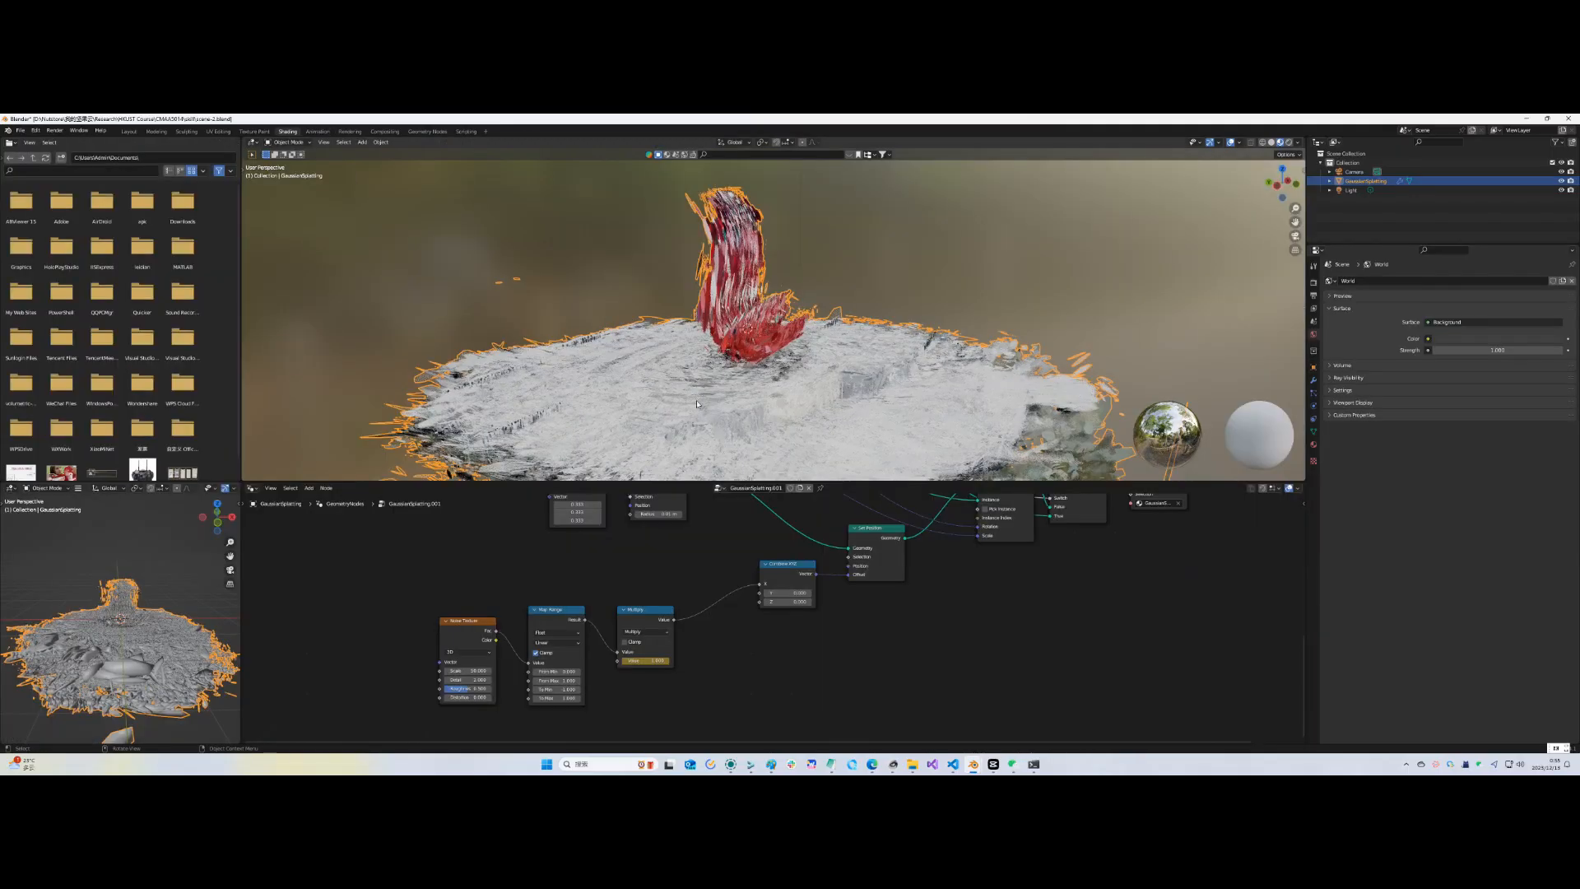
left_click(784, 572)
key("x")
left_click_drag(674, 619, 854, 581)
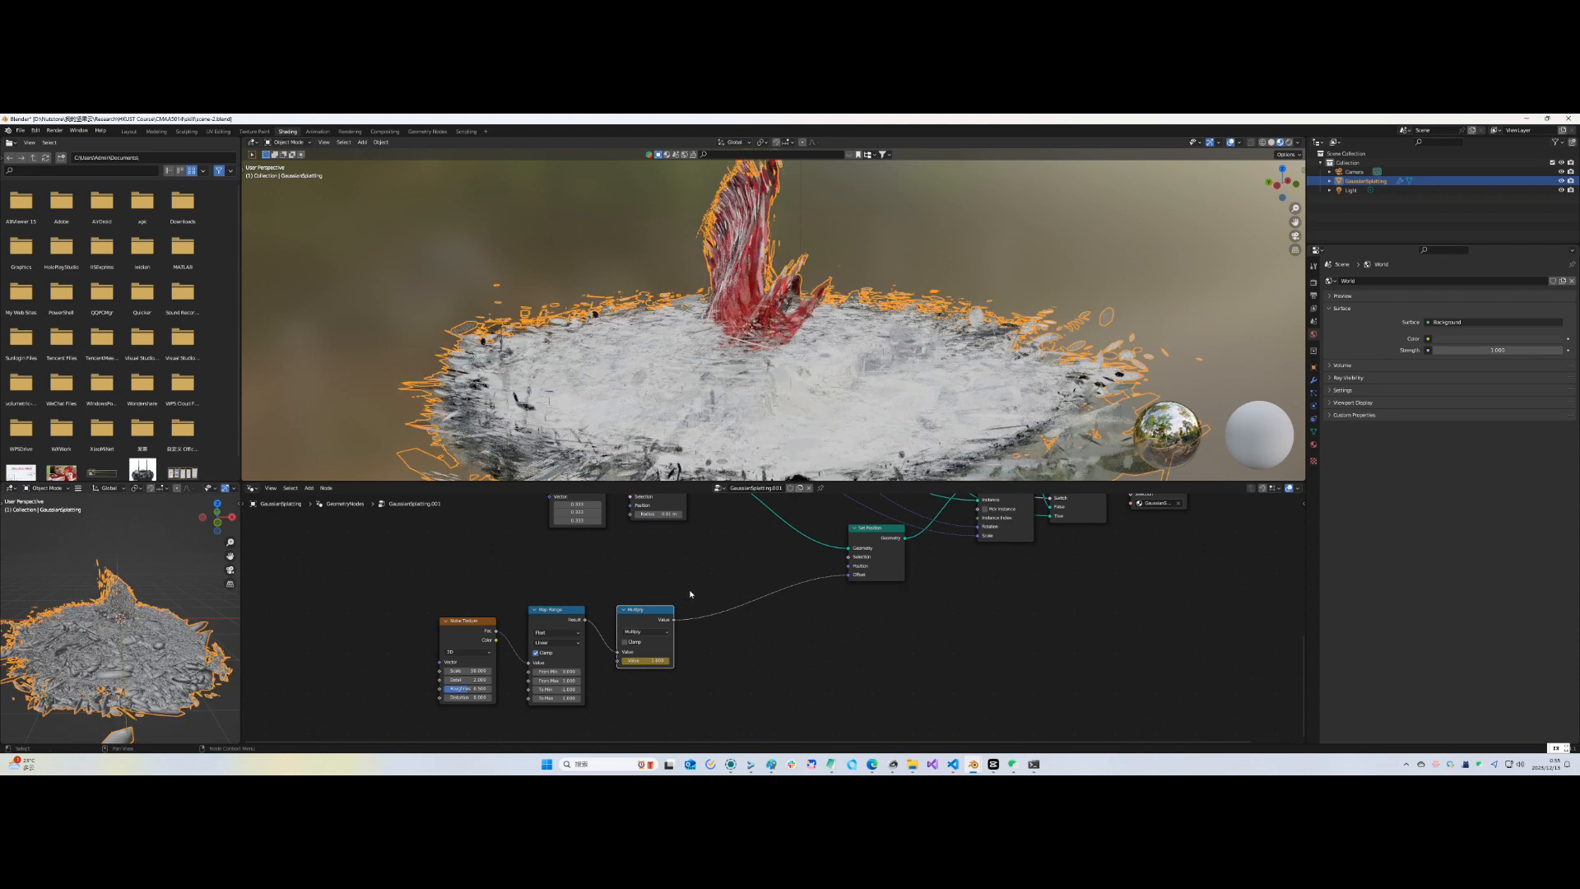
Switch the Noise Texture to 4D, set its Scale to 1 and lower its Detail
left_click(479, 652)
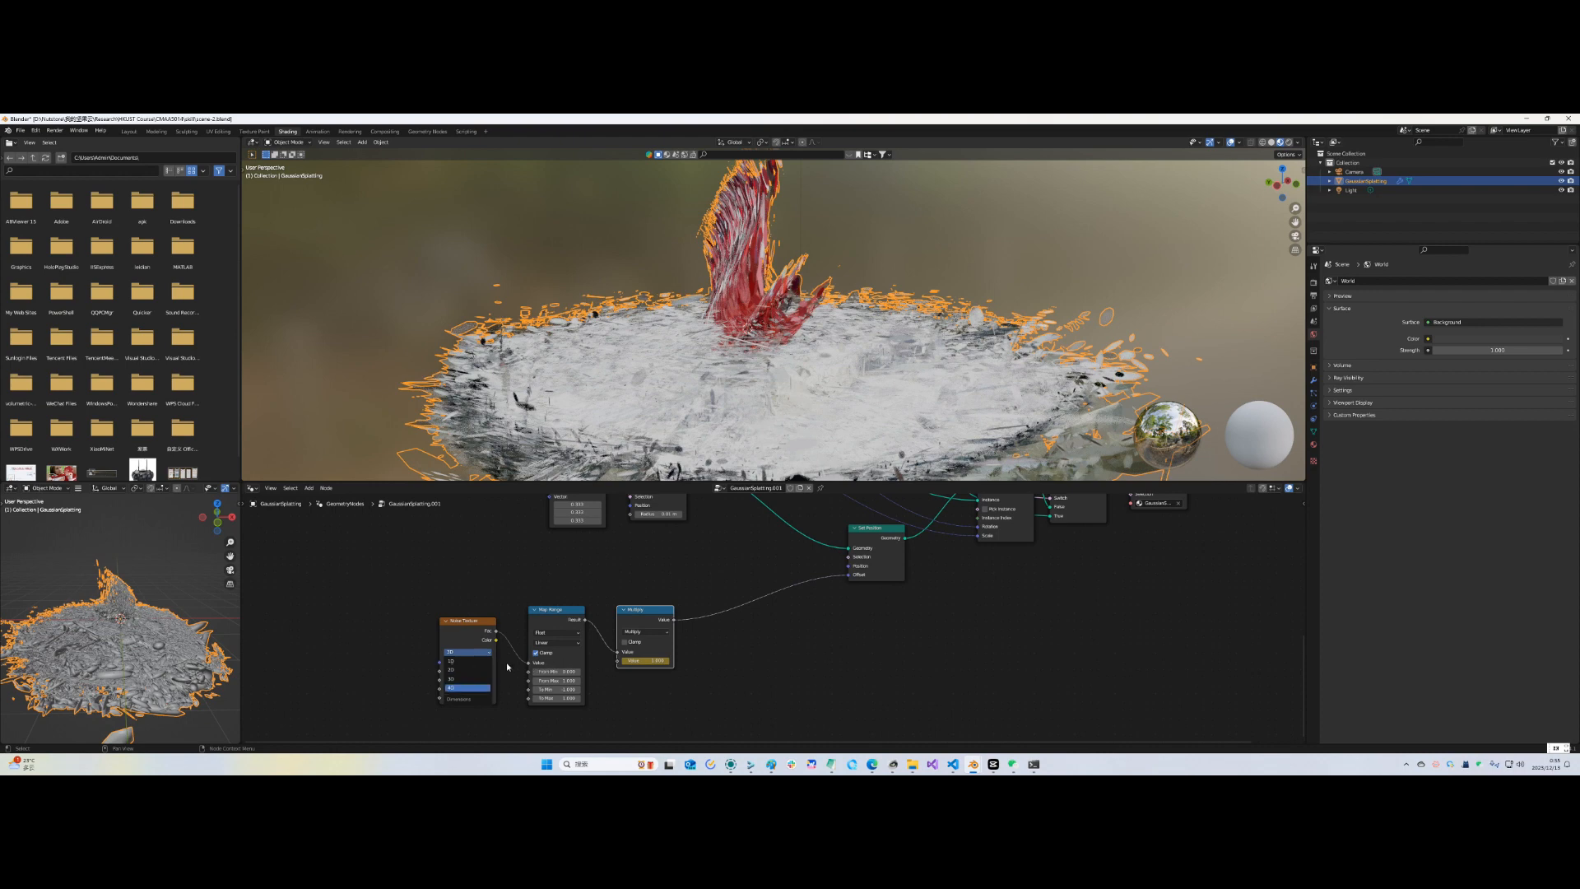
left_click(468, 688)
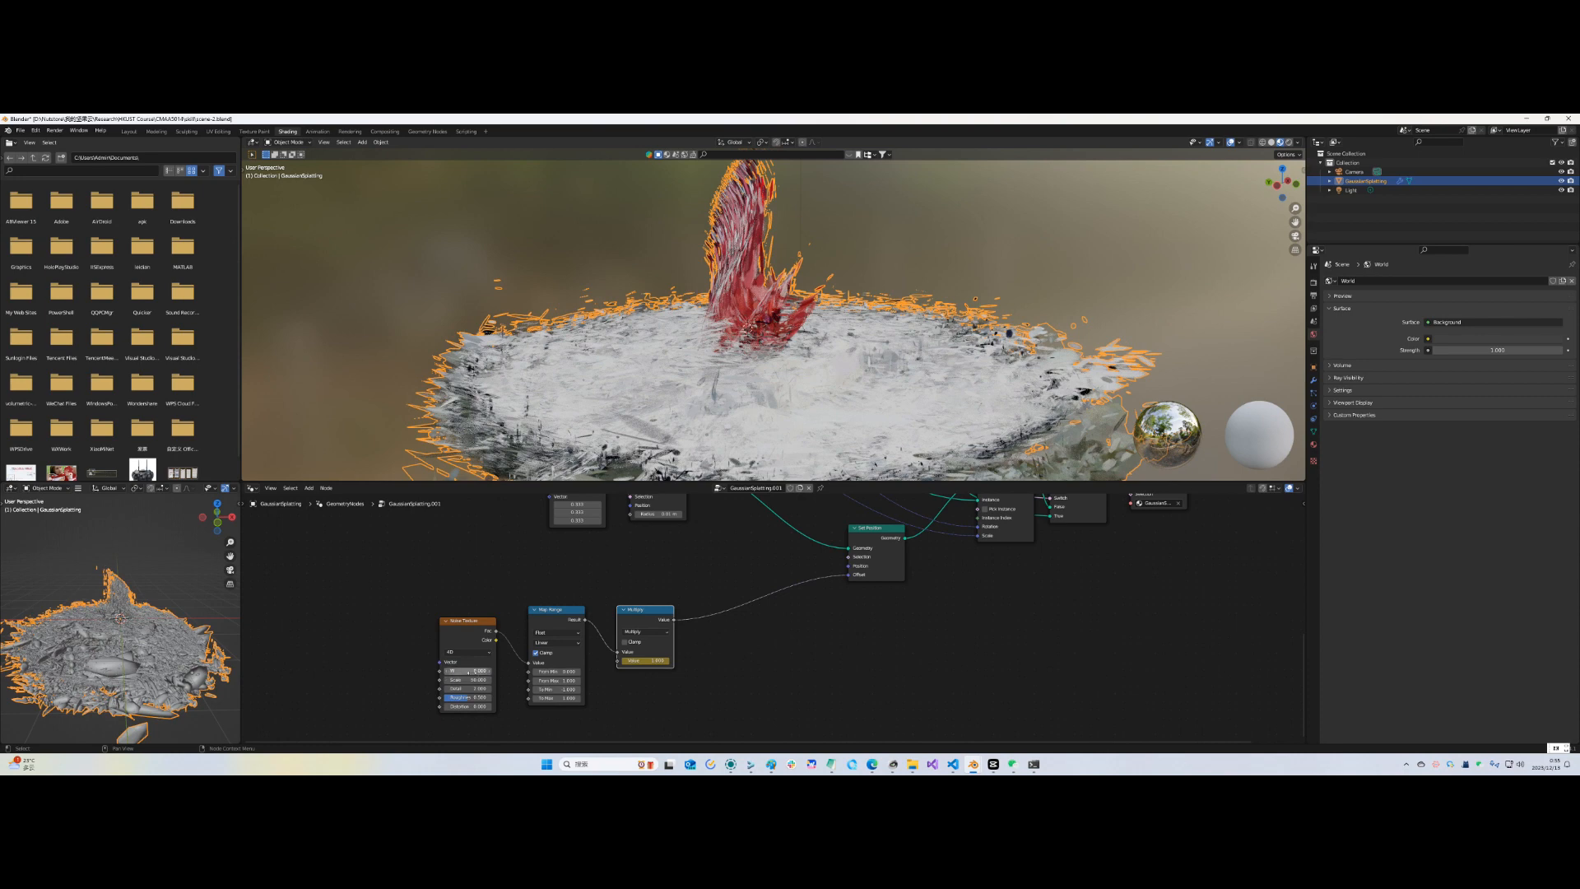
double_click(482, 682)
type("1")
key("Return")
double_click(483, 688)
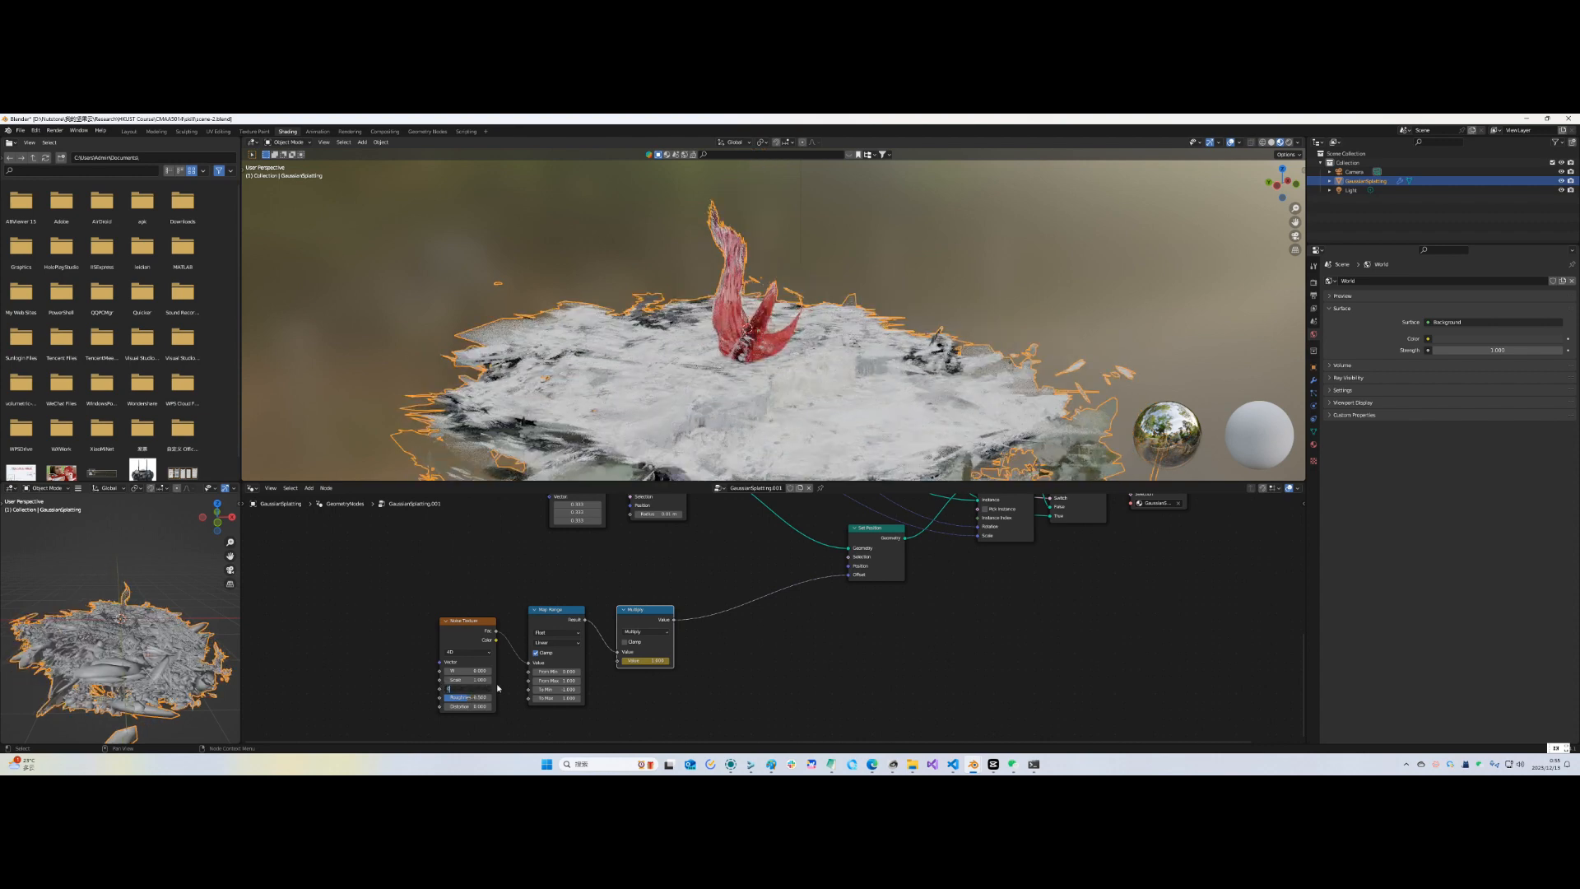
key("Return")
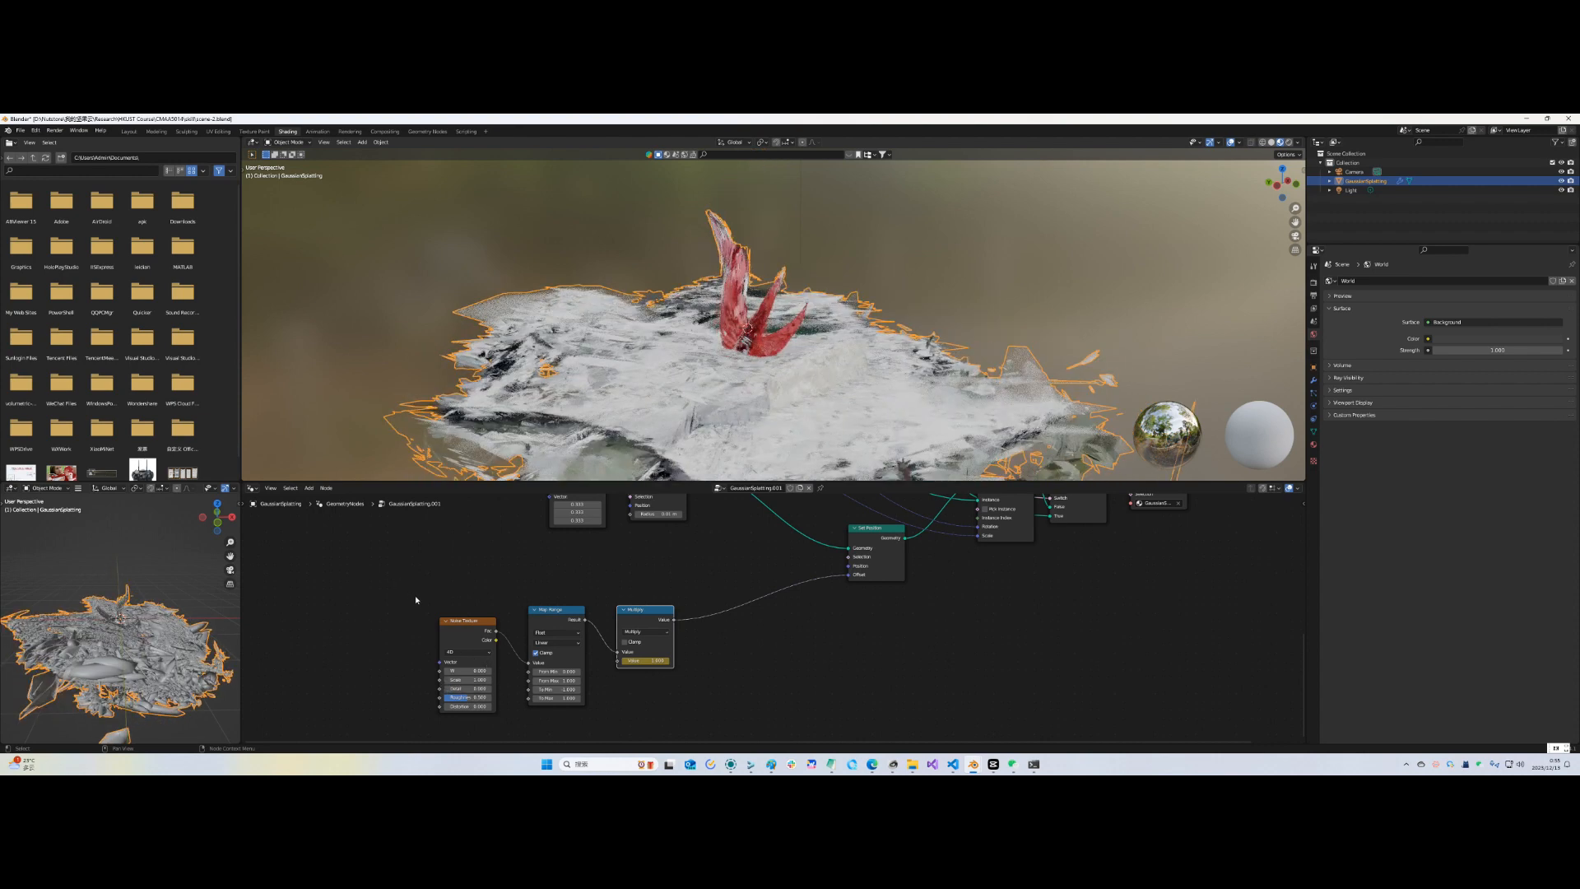
Shift the Noise Texture, Map Range and Multiply nodes toward Set Position and add a Value node before them
left_click_drag(410, 587, 700, 725)
left_click_drag(657, 615, 798, 573)
key("shift+a")
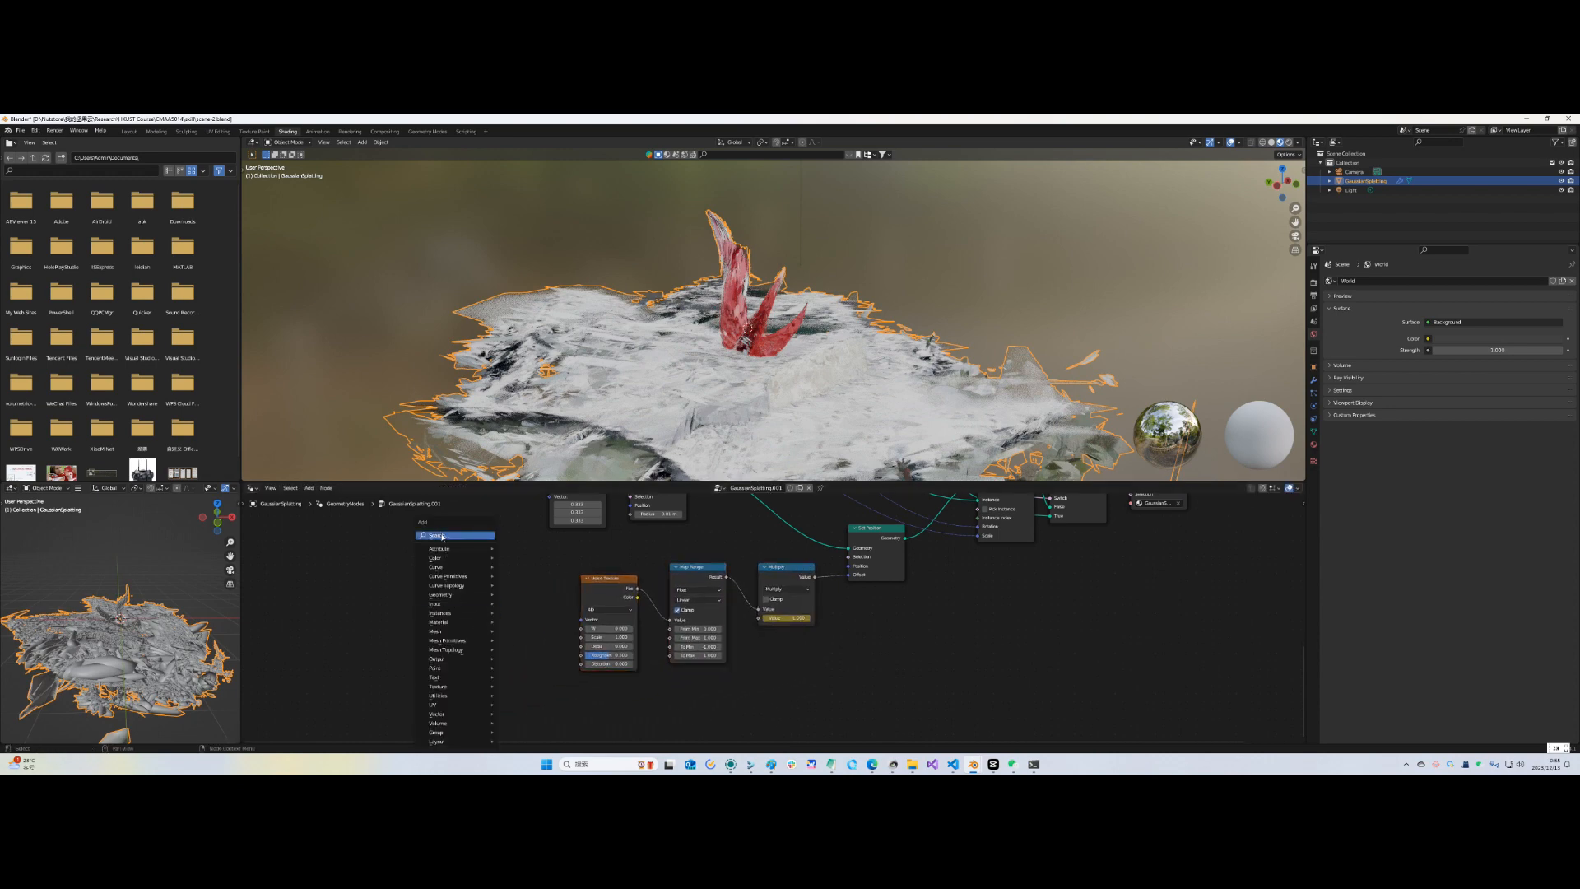
left_click(442, 536)
type("value")
key("Return")
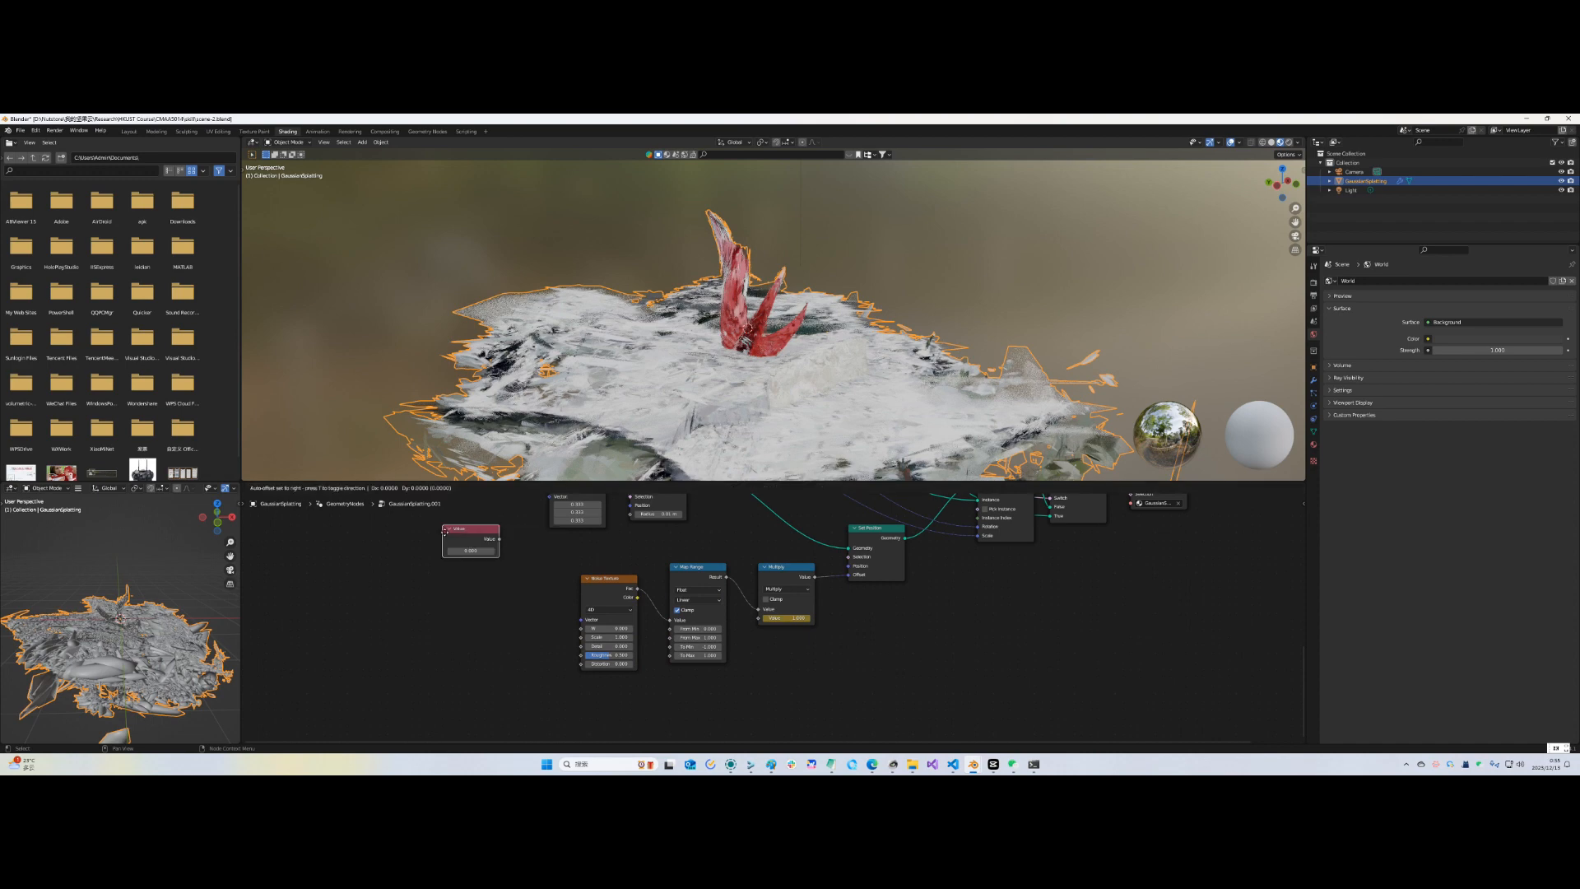
left_click(449, 615)
Drive the Value node with the expression #frame
double_click(449, 615)
type("4")
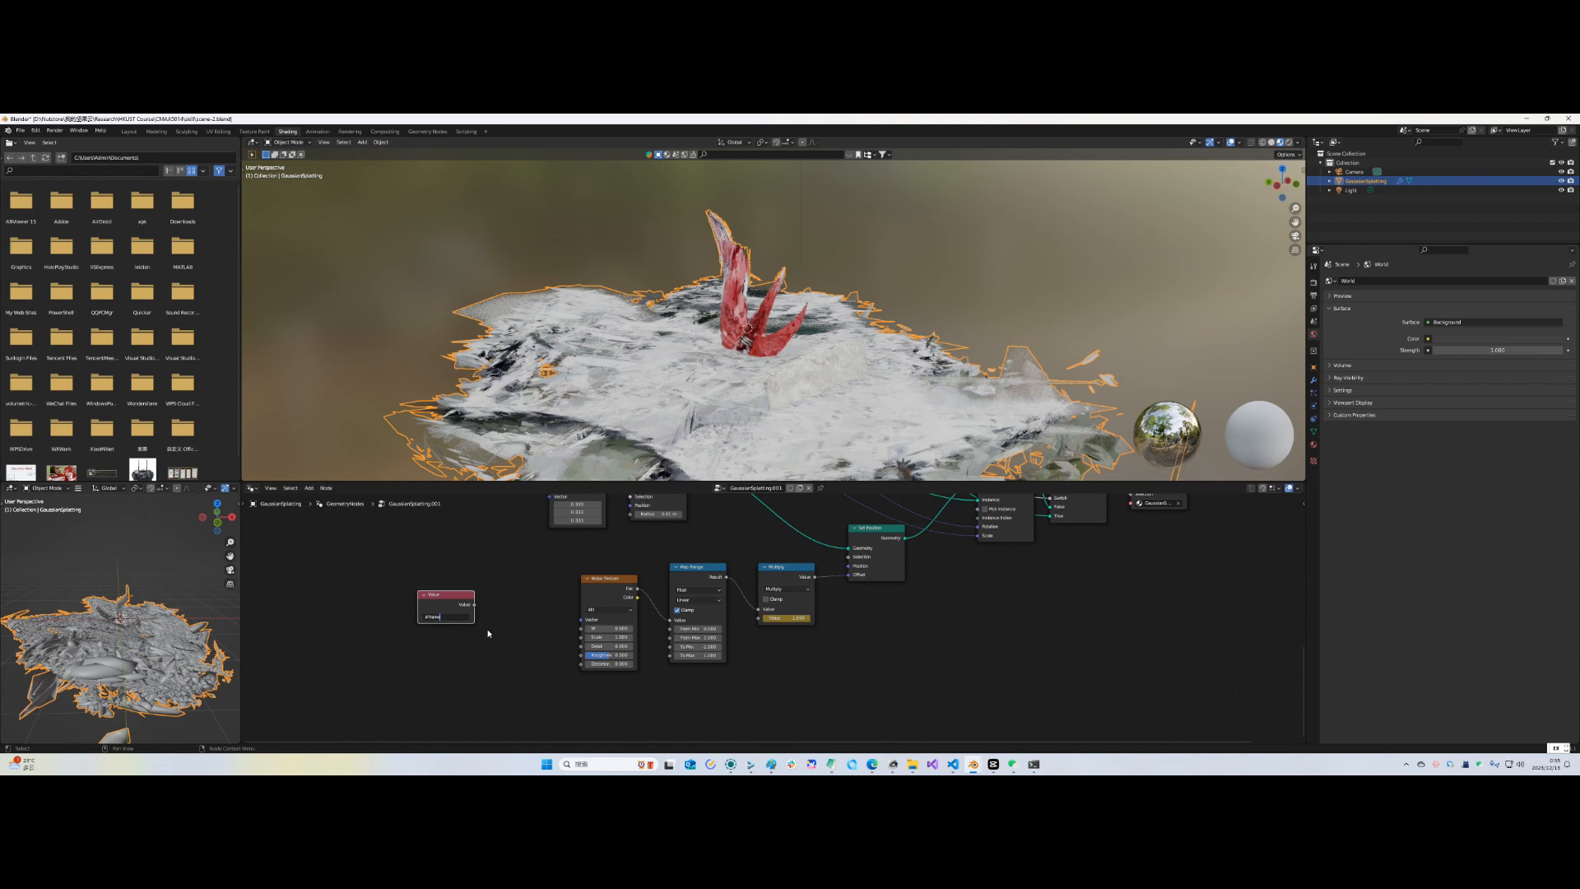
key("Return")
Add a Math node between the Value and Noise Texture nodes and set its operation to Divide
key("shift+a")
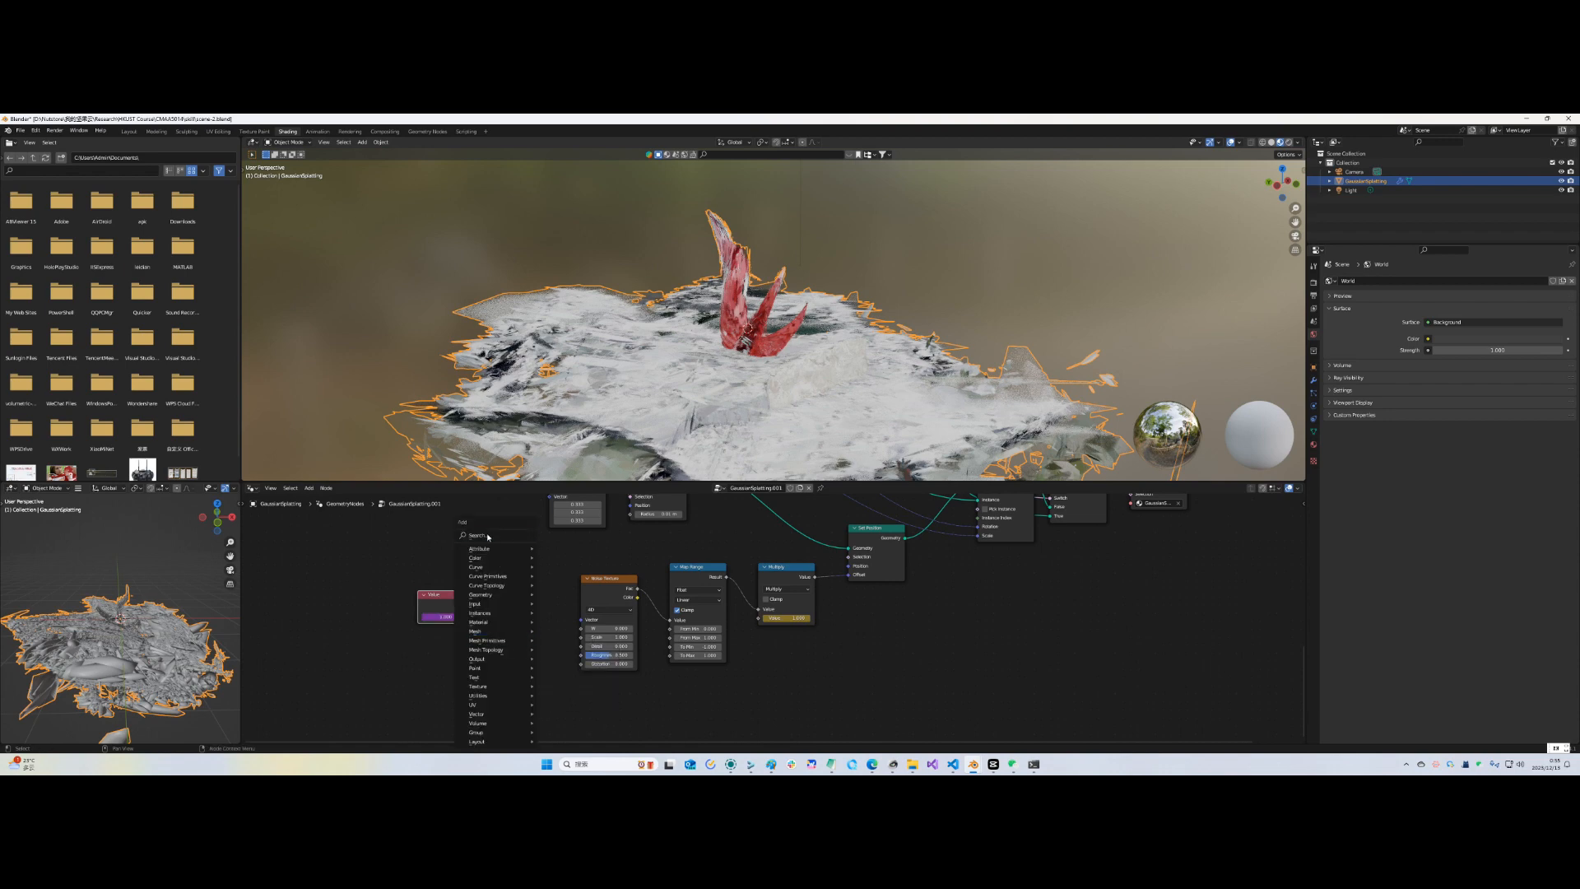
left_click(490, 536)
type("mat")
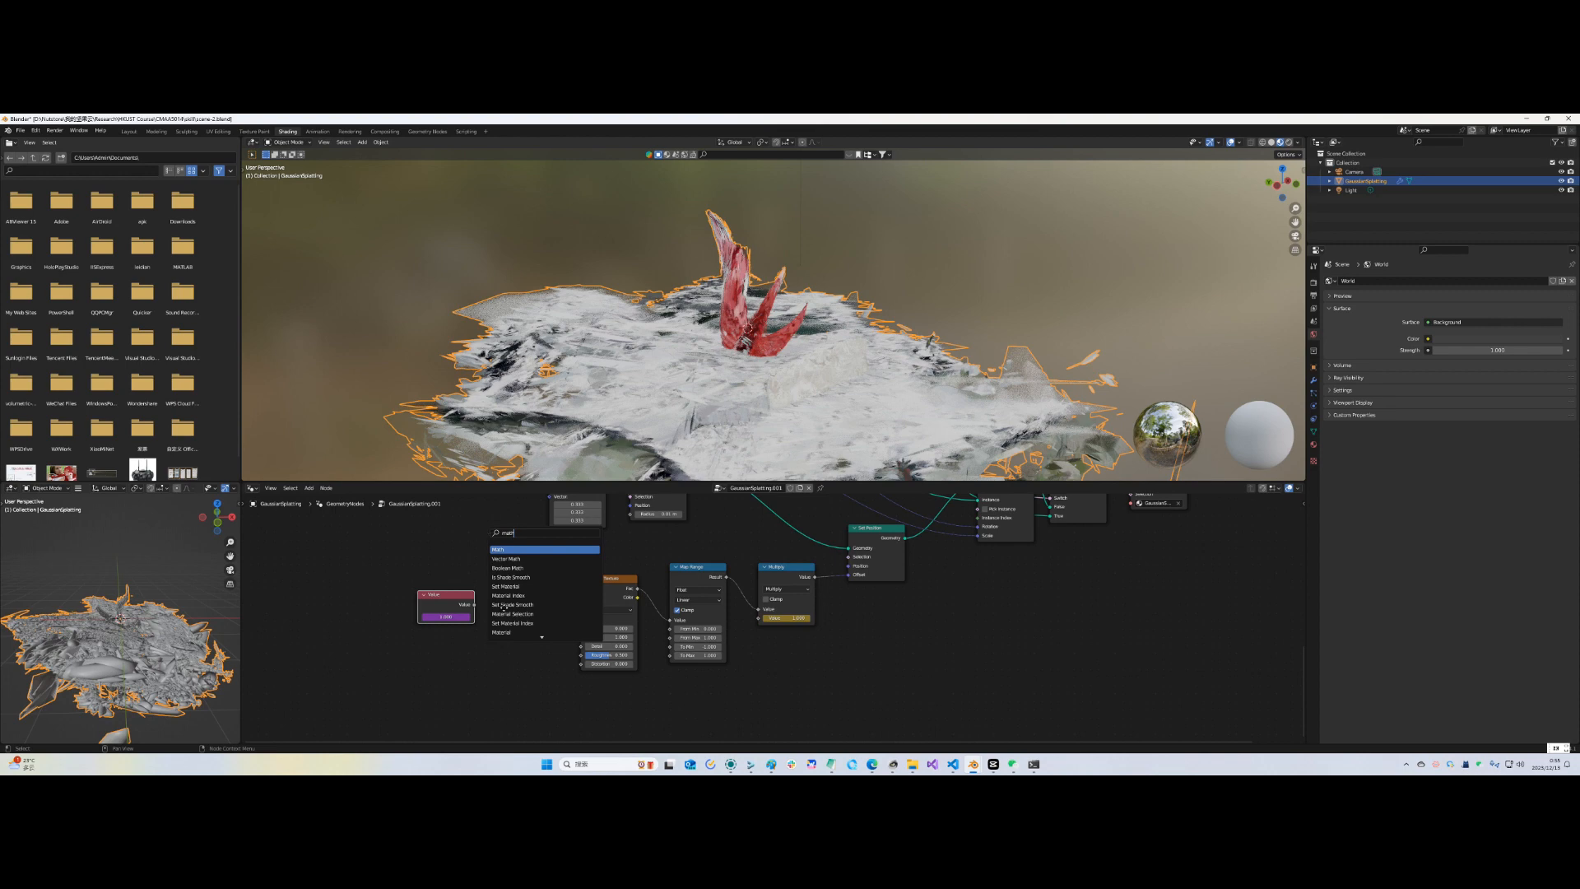
type("h")
key("Return")
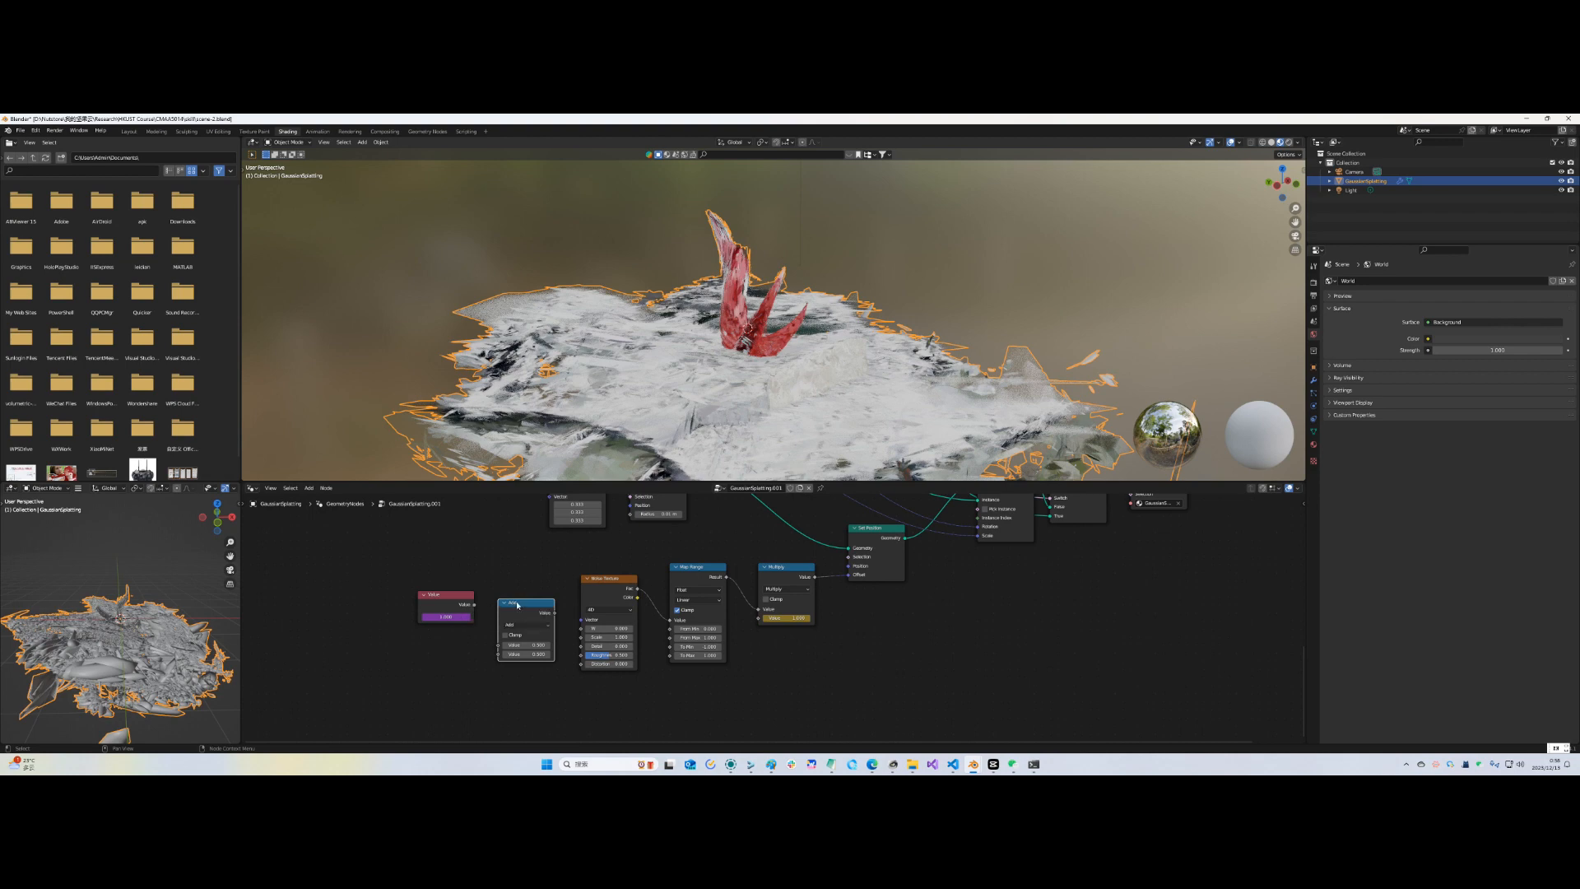
left_click(511, 626)
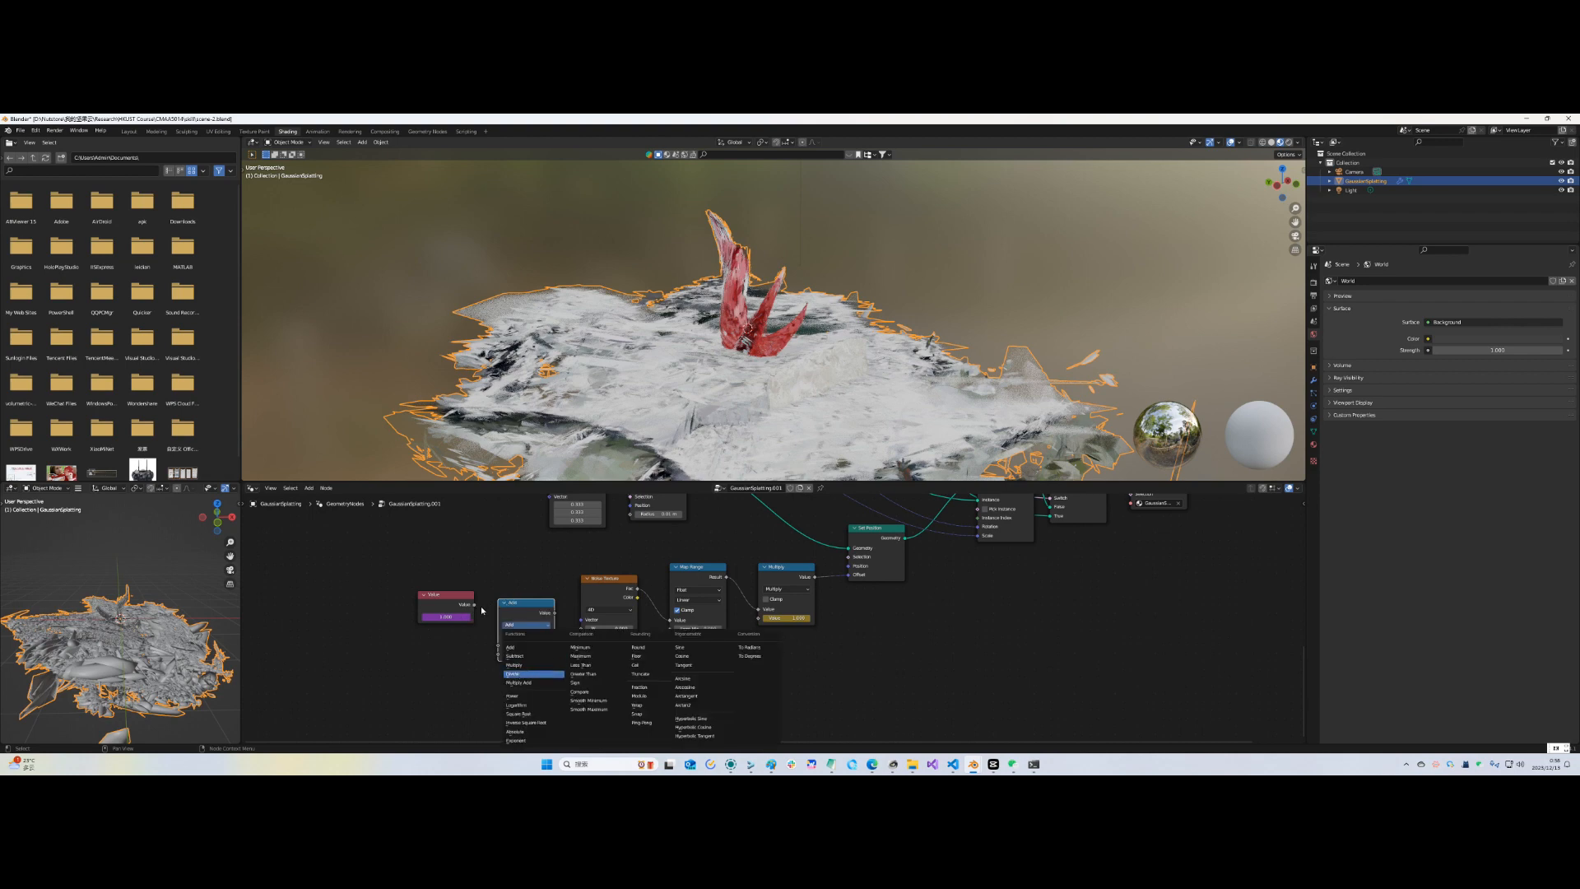
Feed the Divide result into the Noise Texture's W input and set the divisor to 20
mouse_move(475, 605)
left_mouse_down()
mouse_move(498, 645)
mouse_move(598, 658)
left_mouse_up()
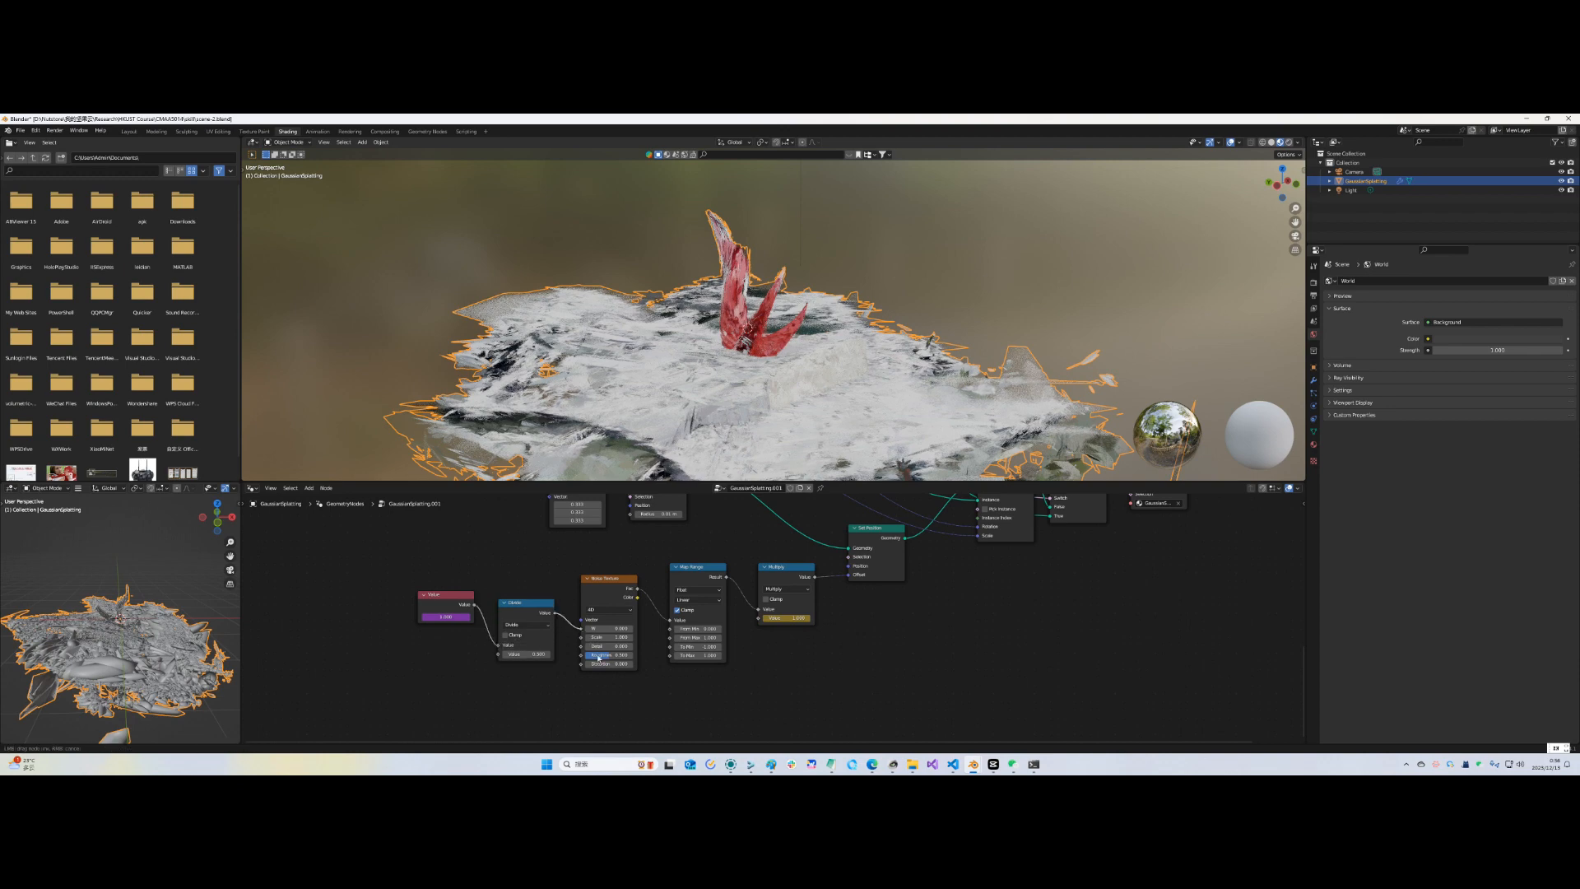
double_click(535, 655)
type("20")
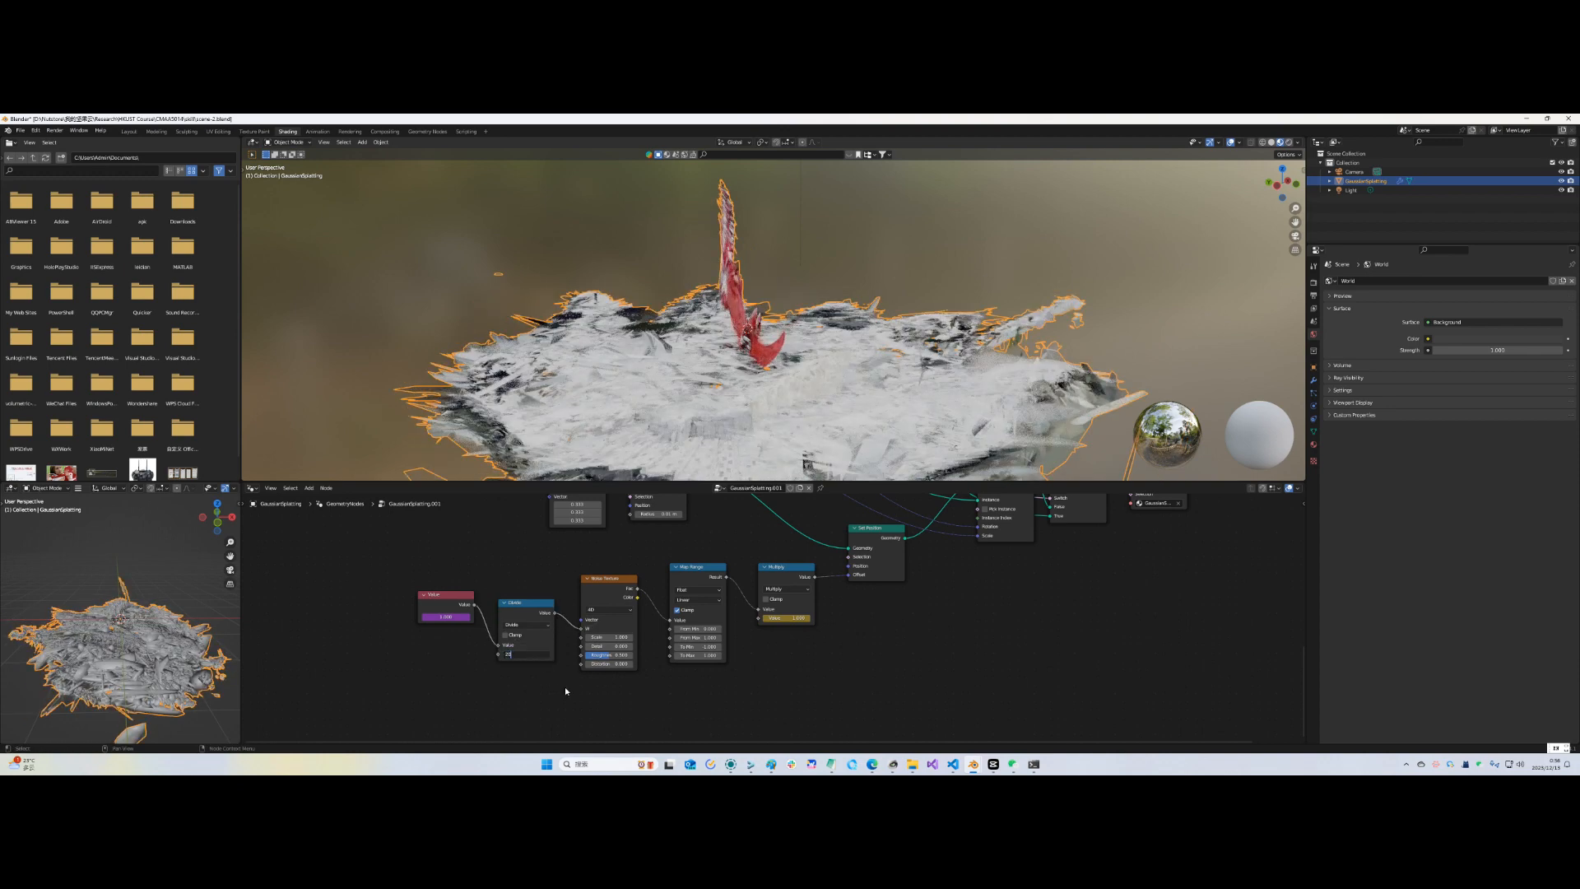
key("Return")
Remove the keyframes from the Multiply node's Value and play the animation in the Animation workspace
right_click(779, 618)
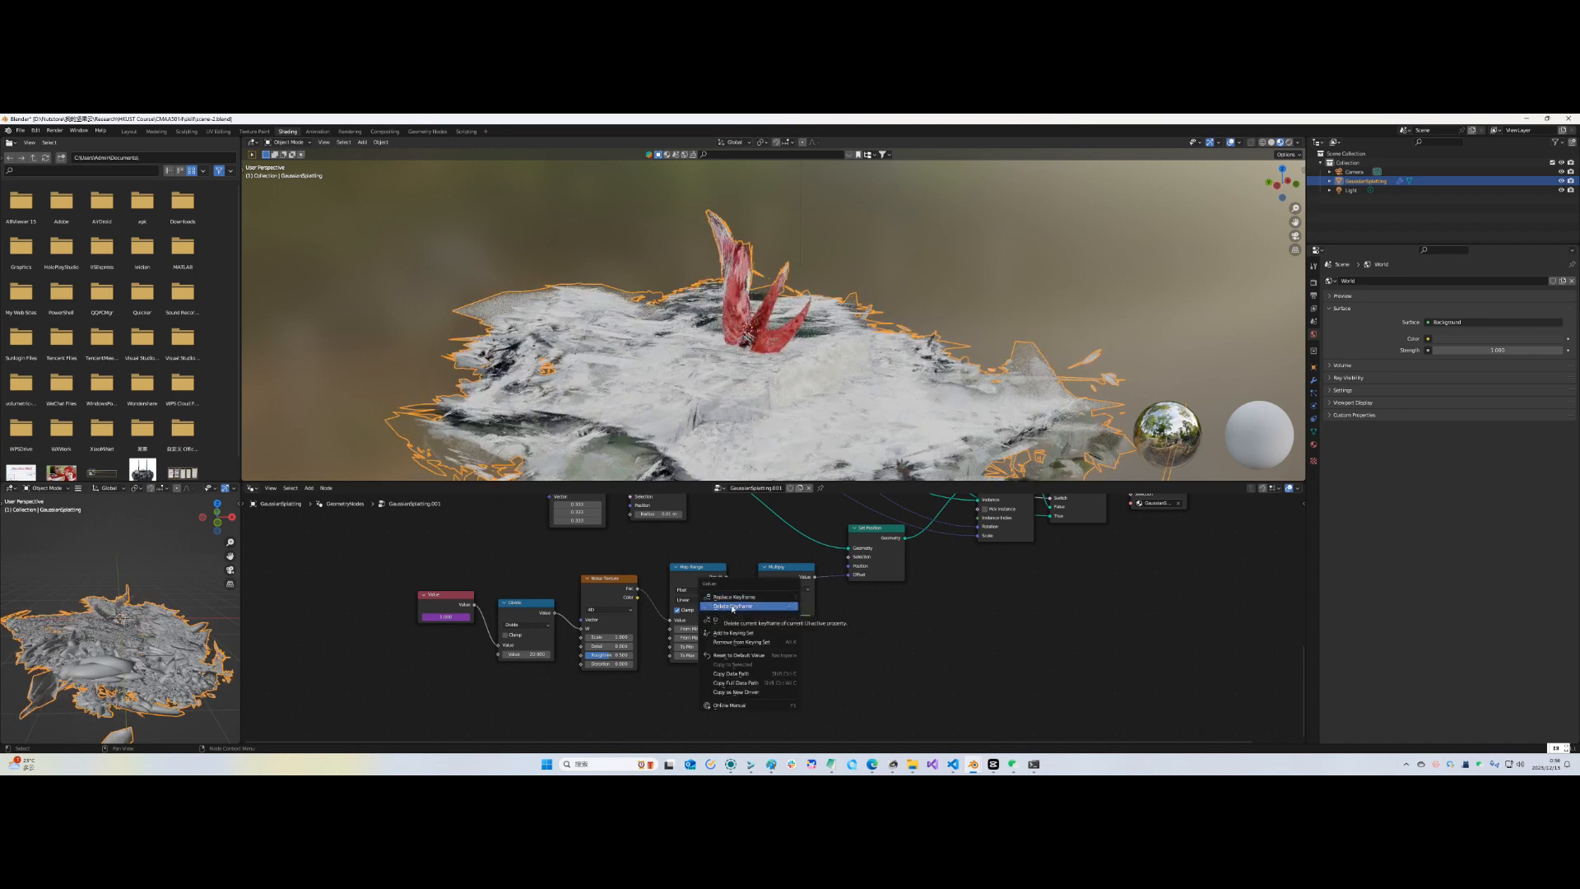
left_click(732, 607)
right_click(784, 618)
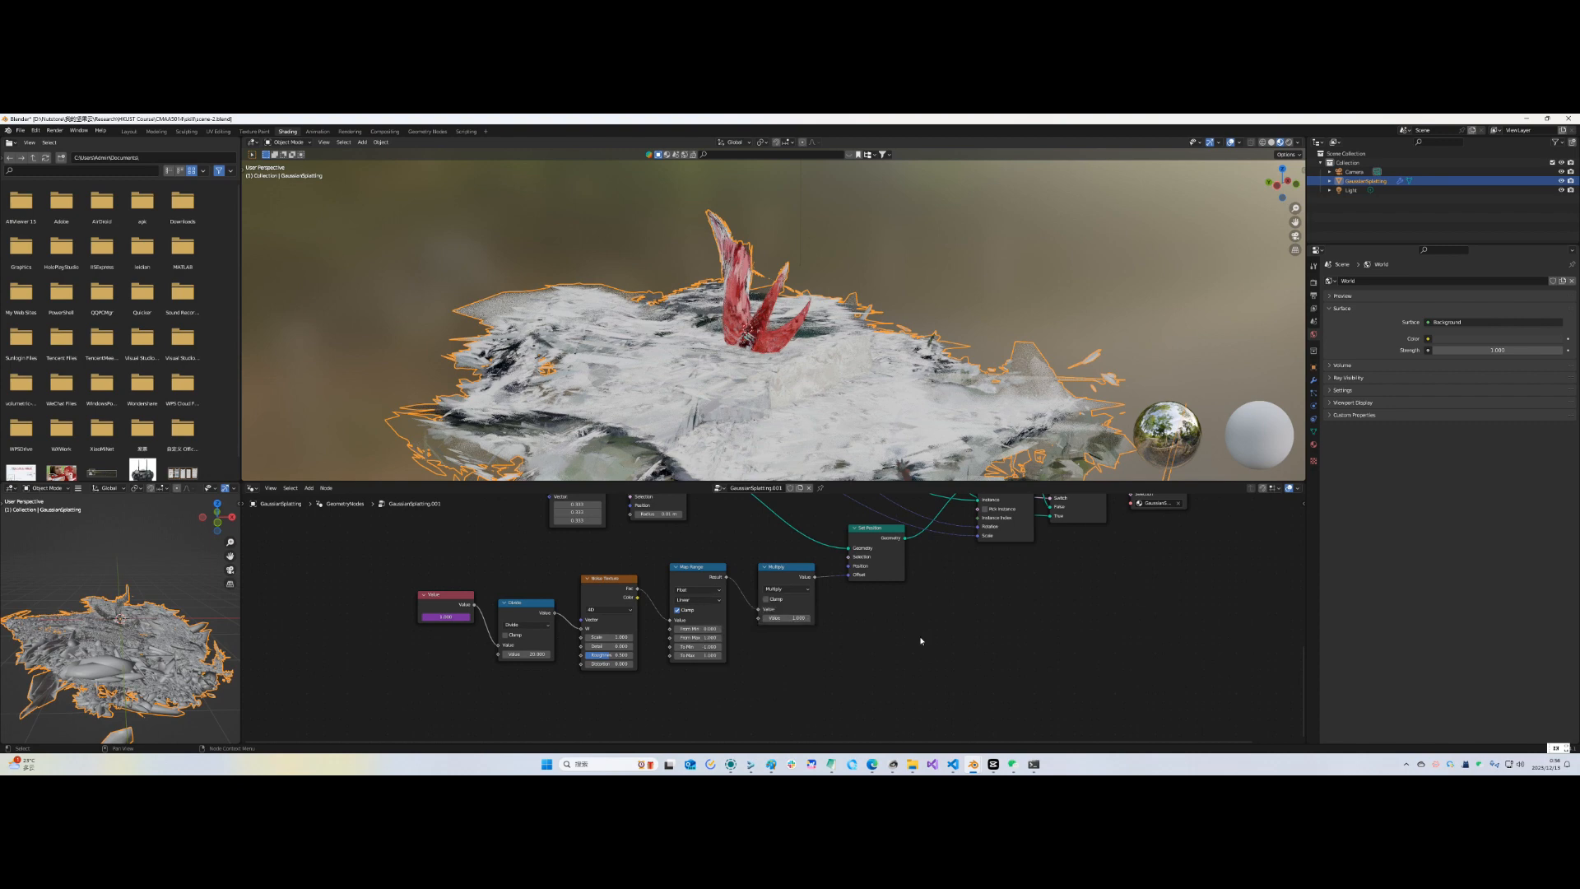
left_click(318, 132)
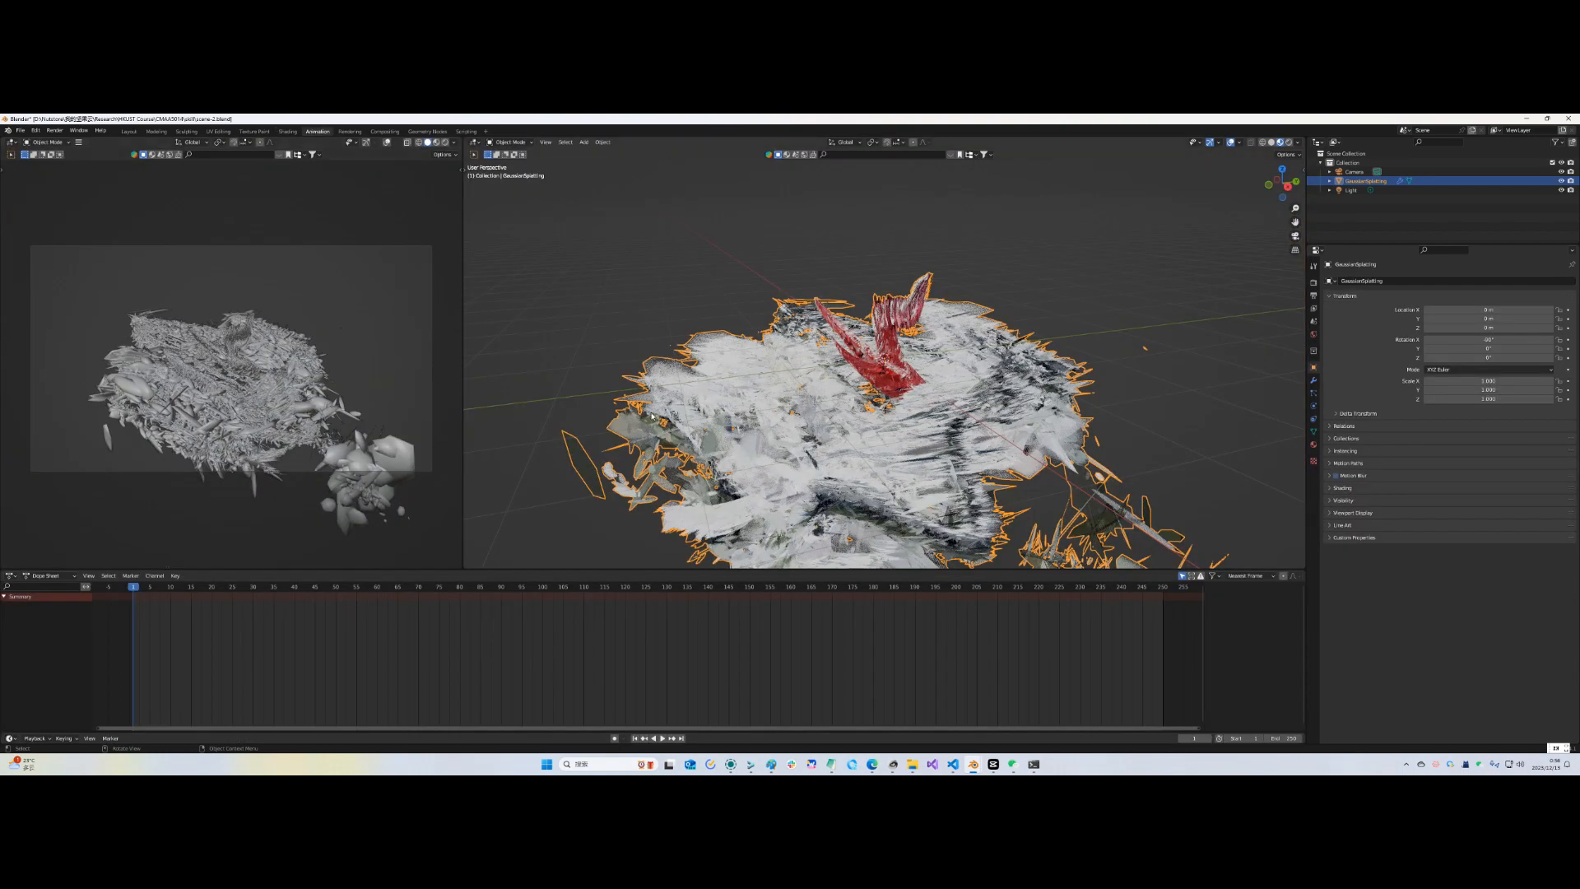
key("space")
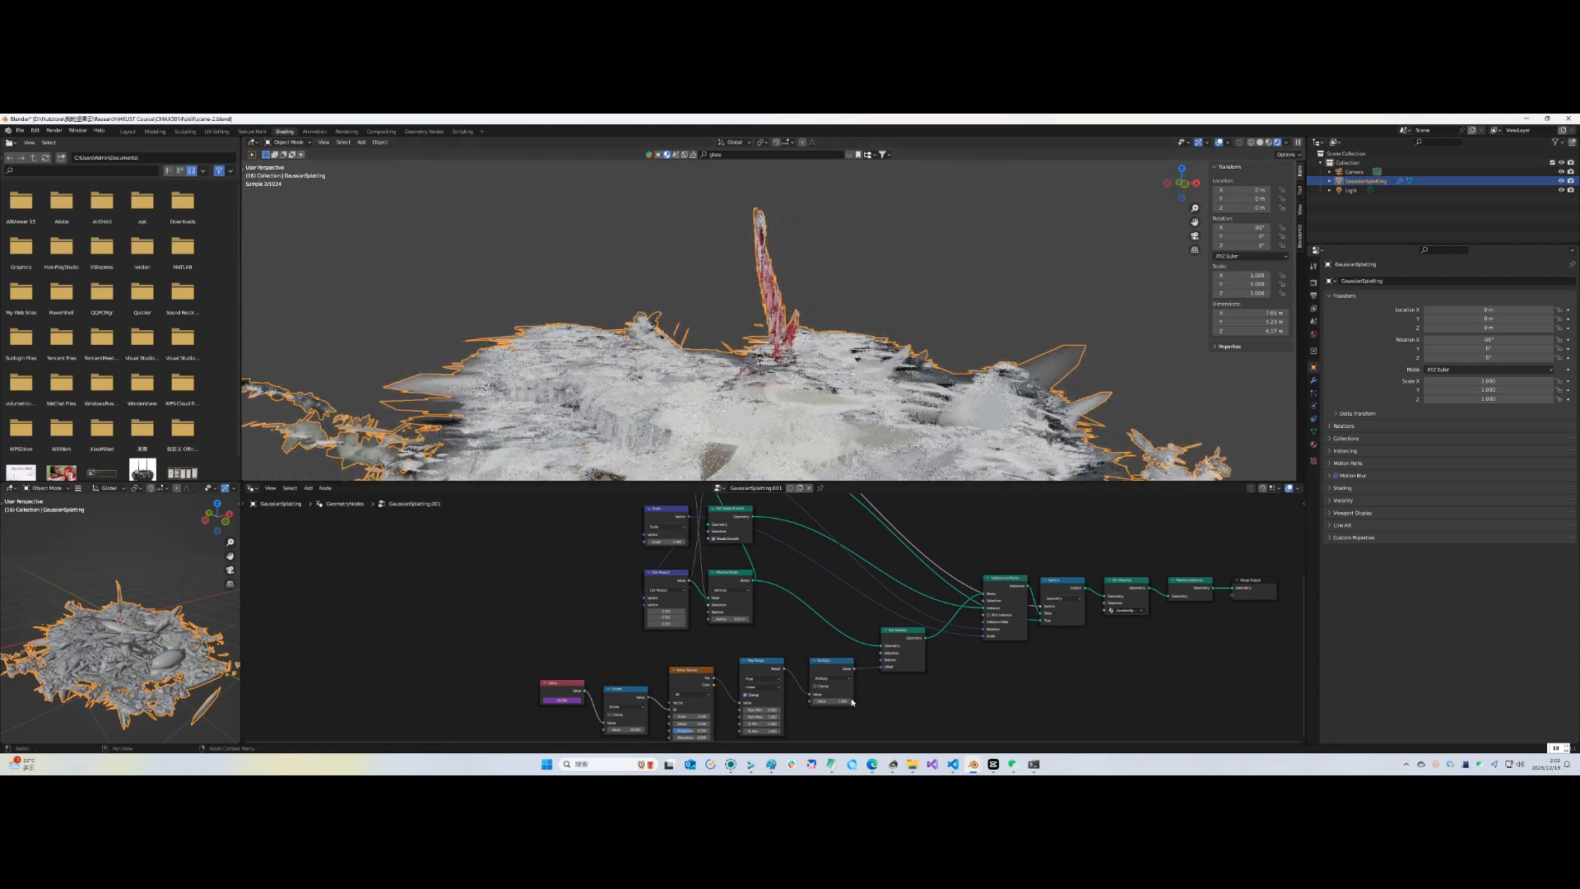
Lower the Multiply node's Value to weaken the noise displacement of the splat
left_click(850, 701)
type("0.0")
key("Return")
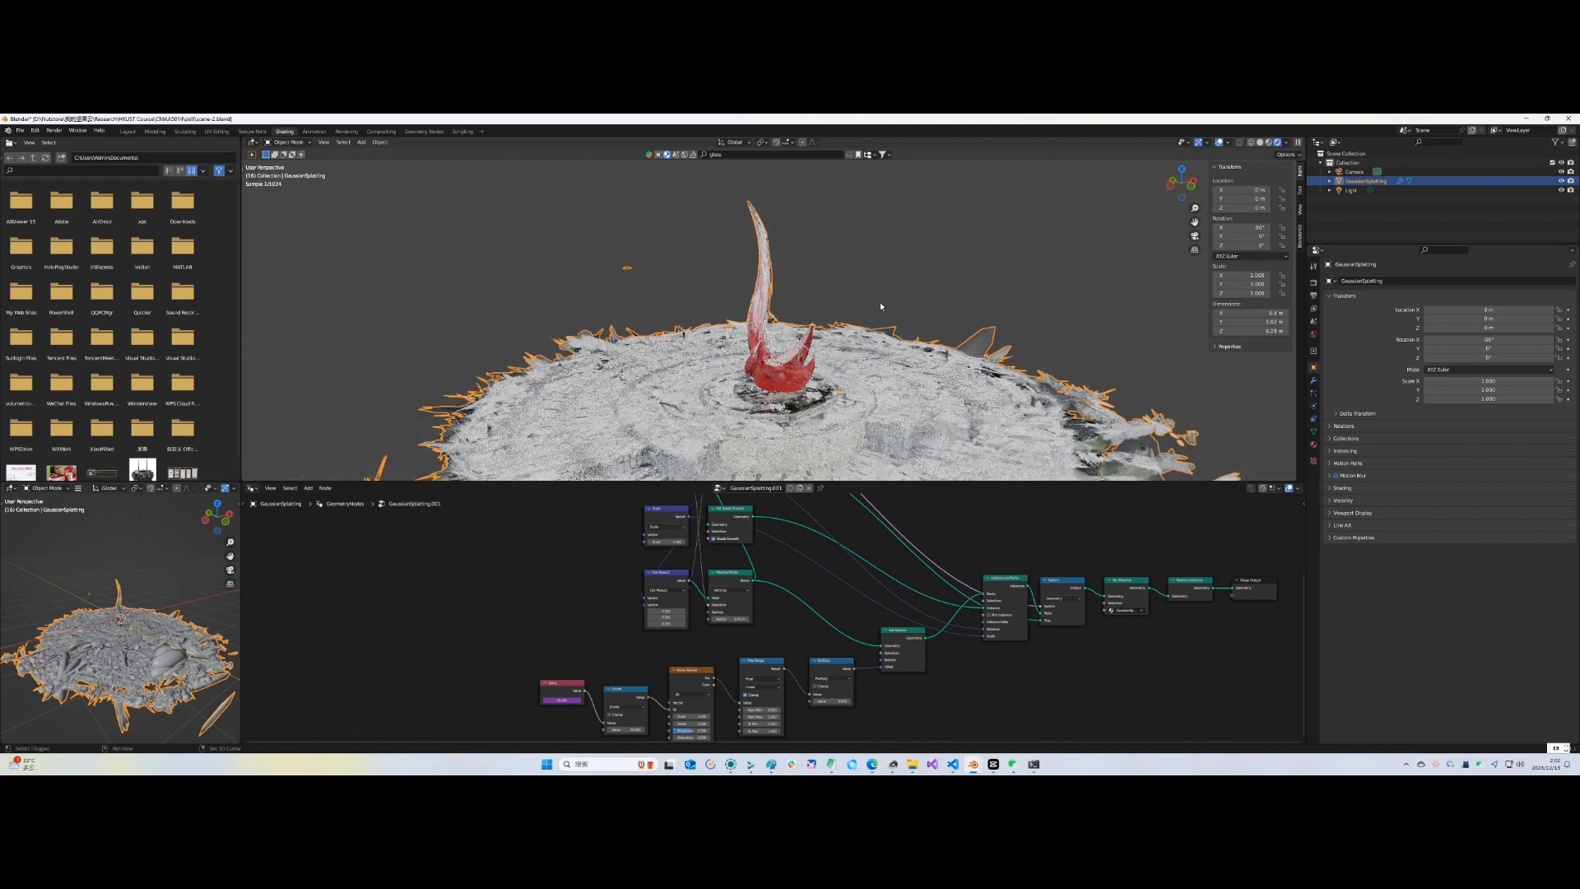
Add a plane and an ico sphere, and raise the sphere about 0.3 m along Z
key("shift+a")
left_click(916, 302)
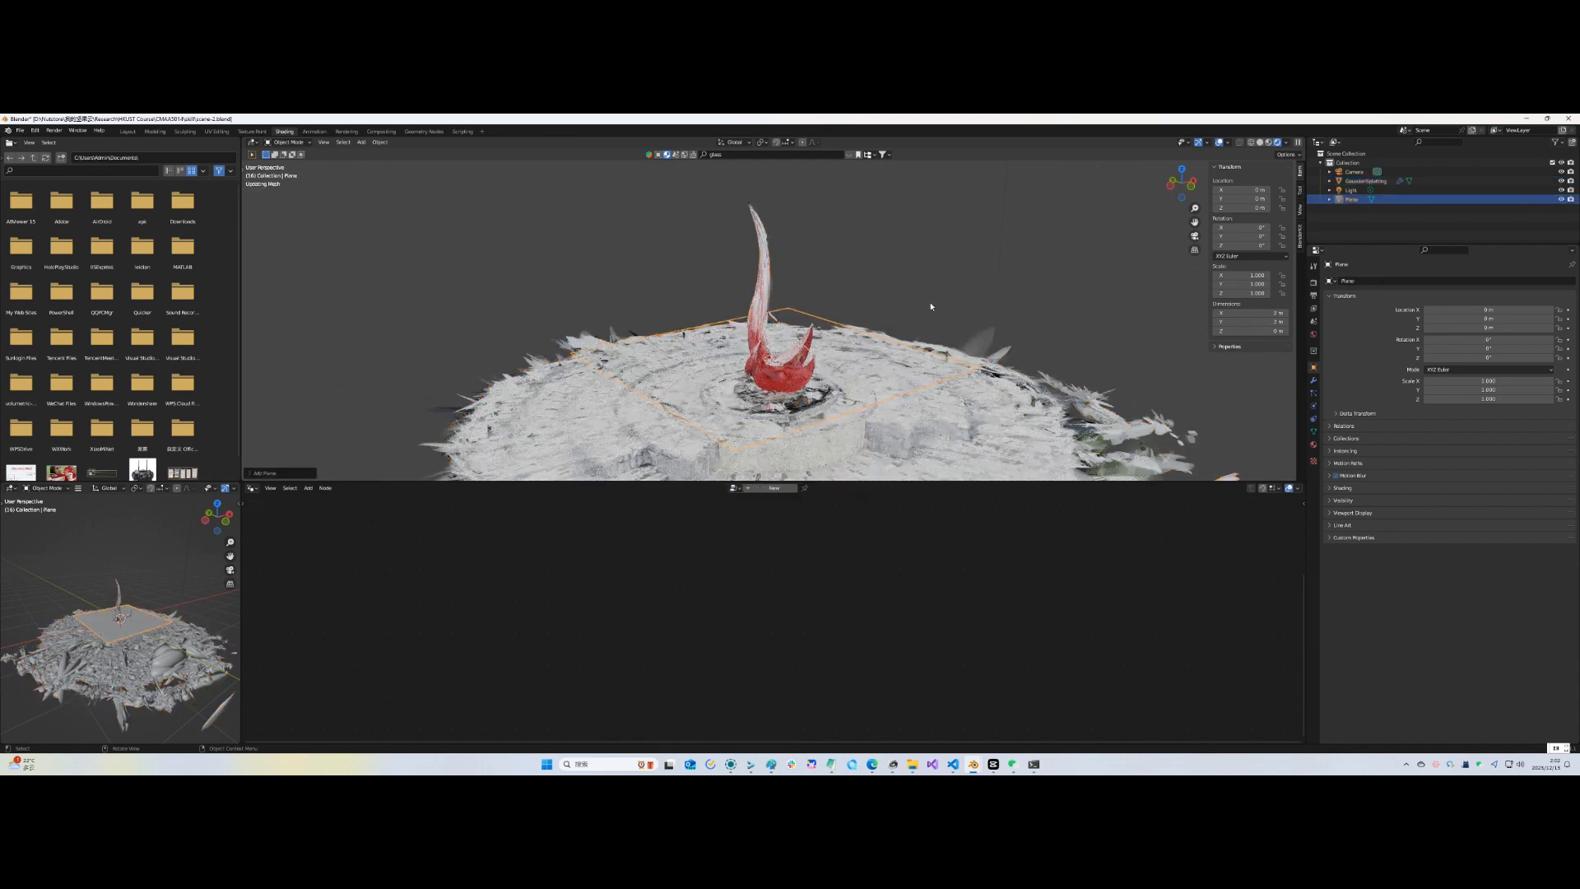
key("shift+a")
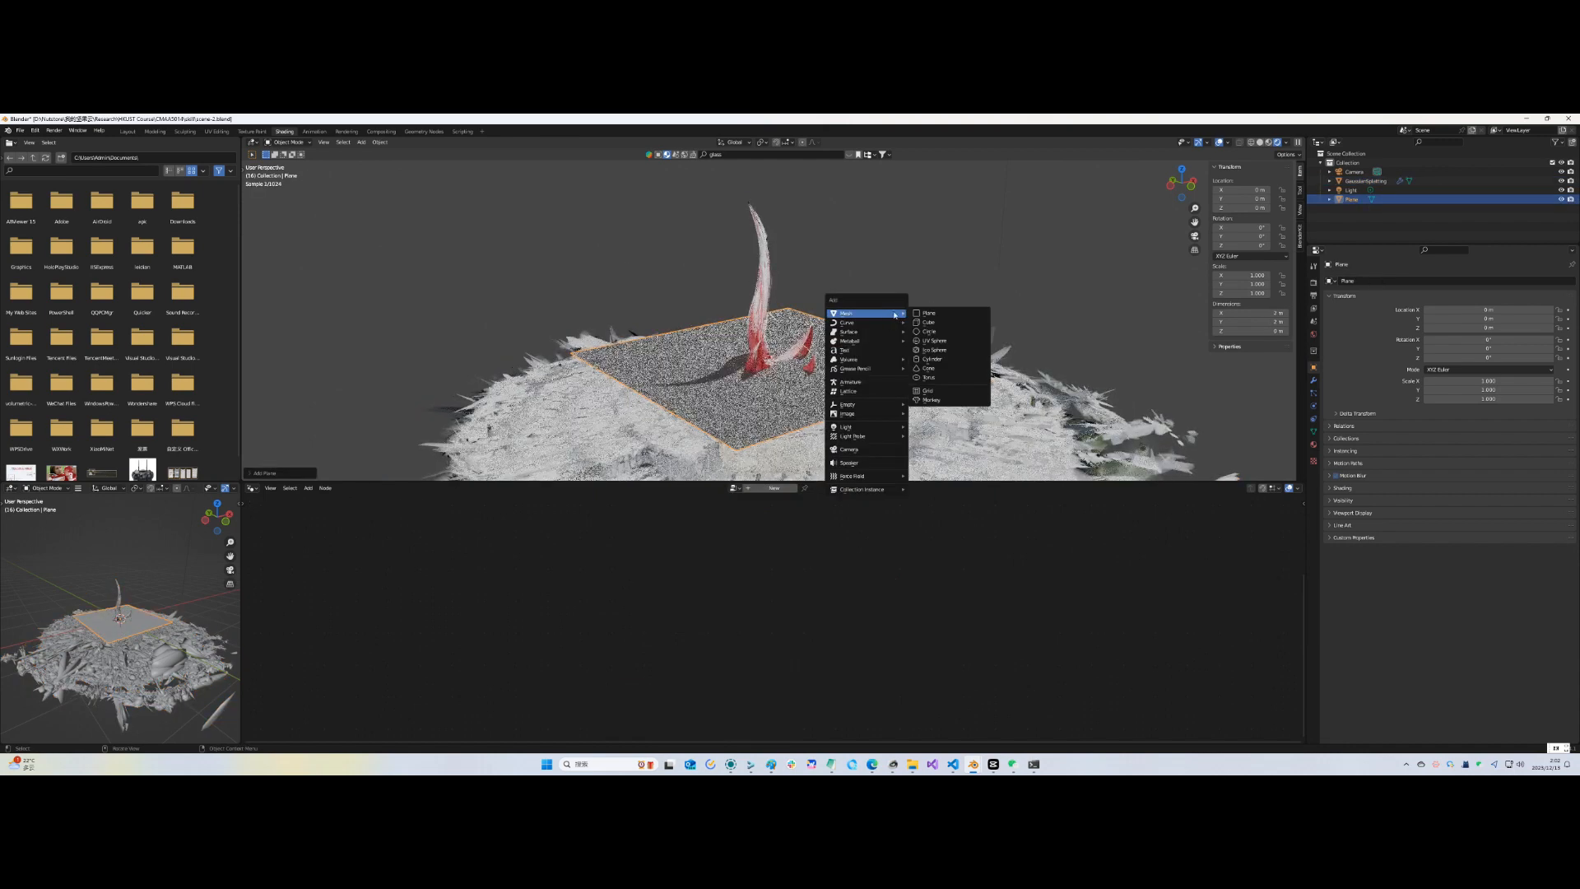
left_click(934, 350)
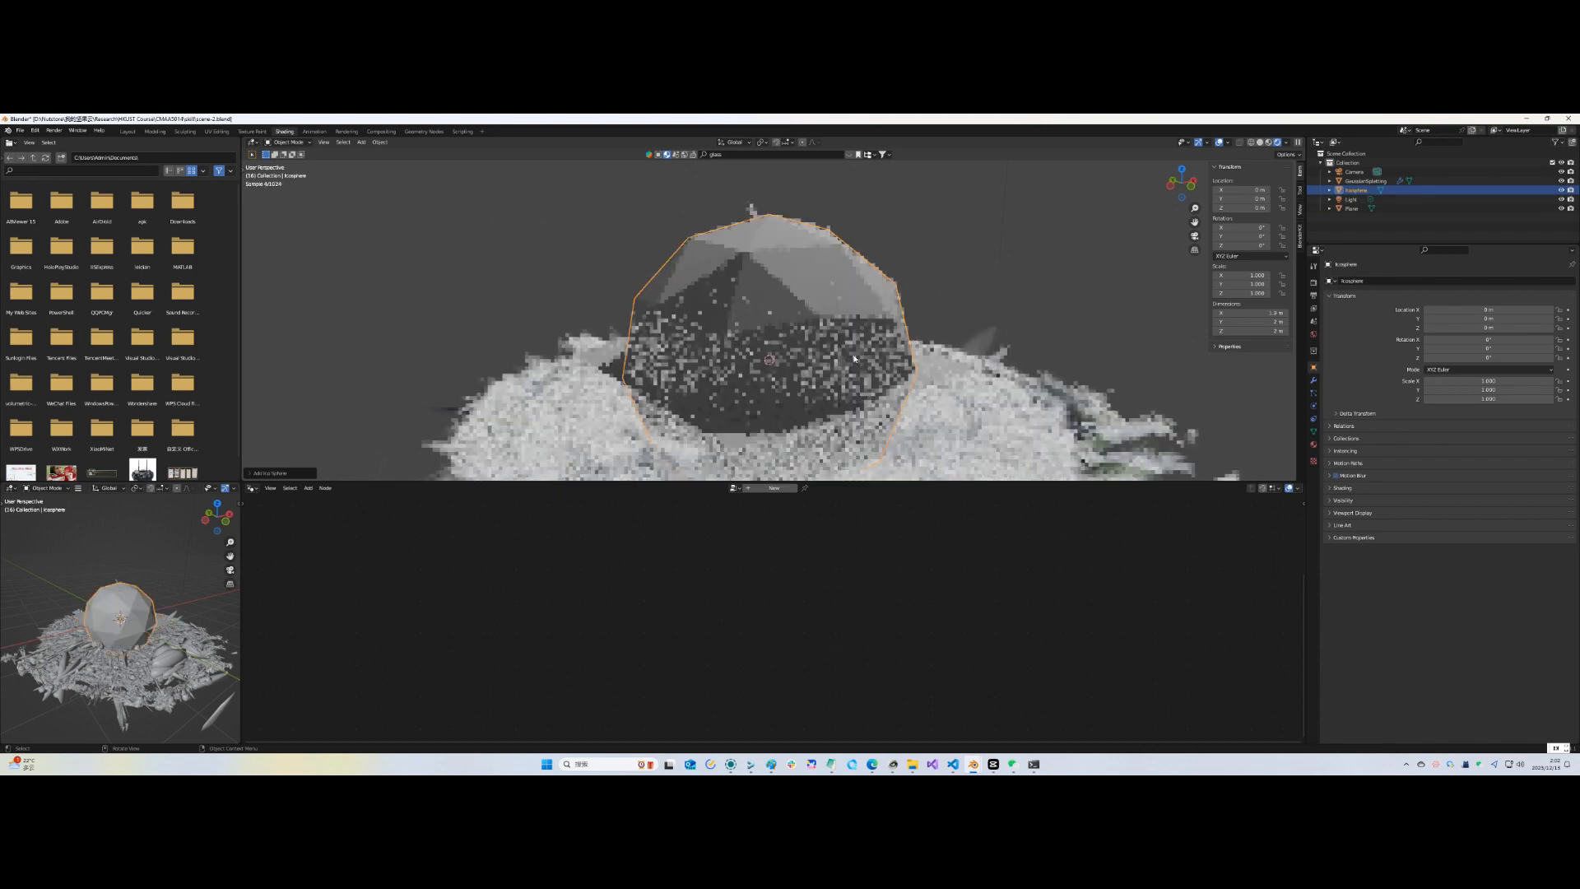
key("g")
key("z")
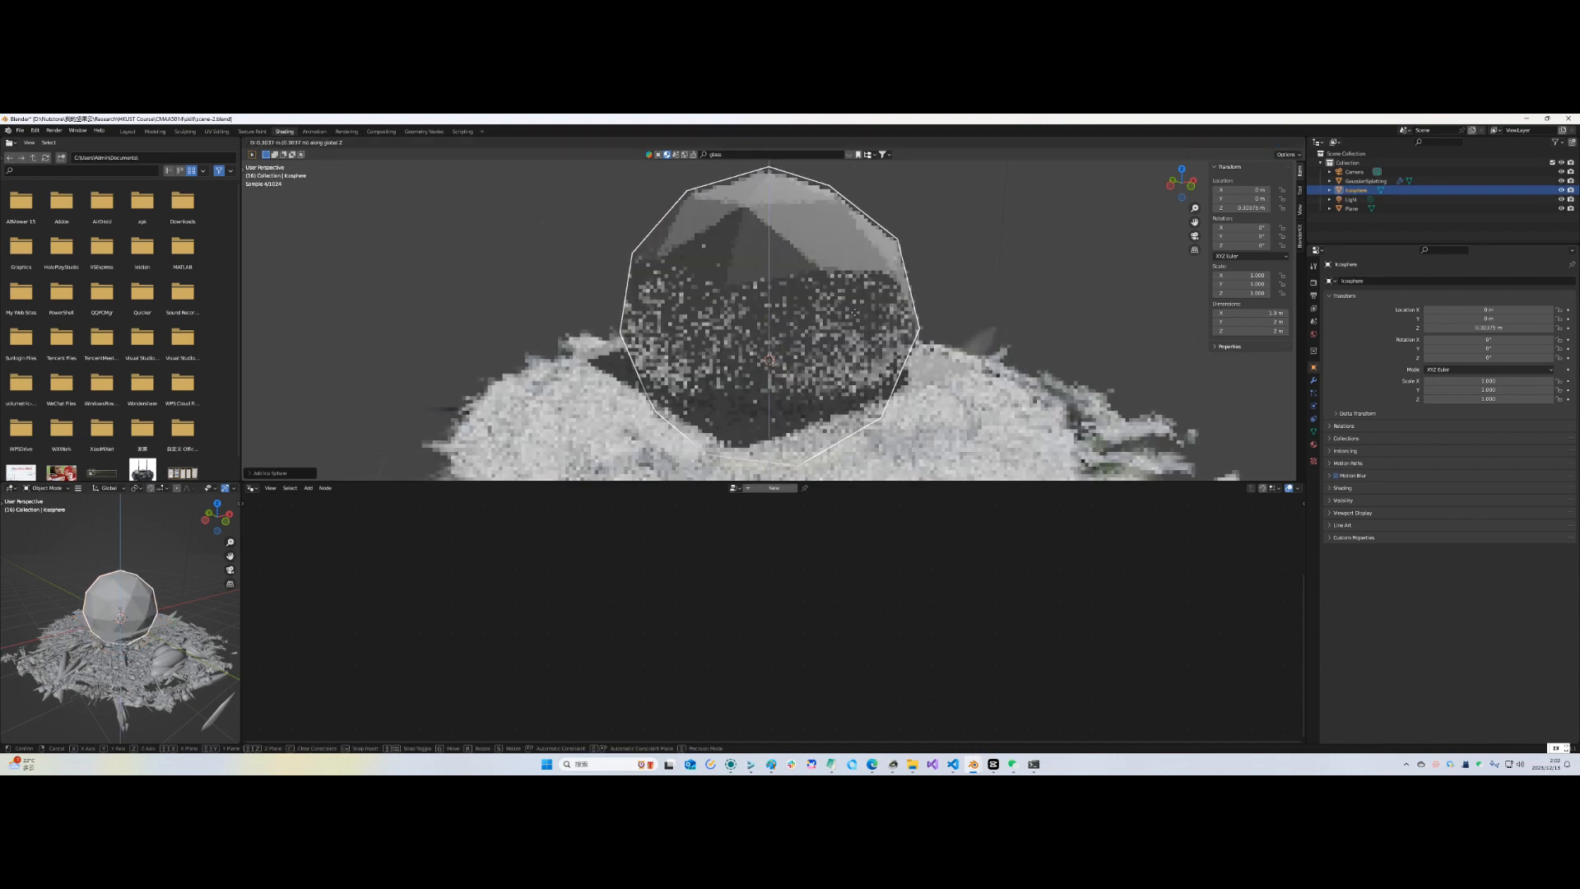
left_click(856, 313)
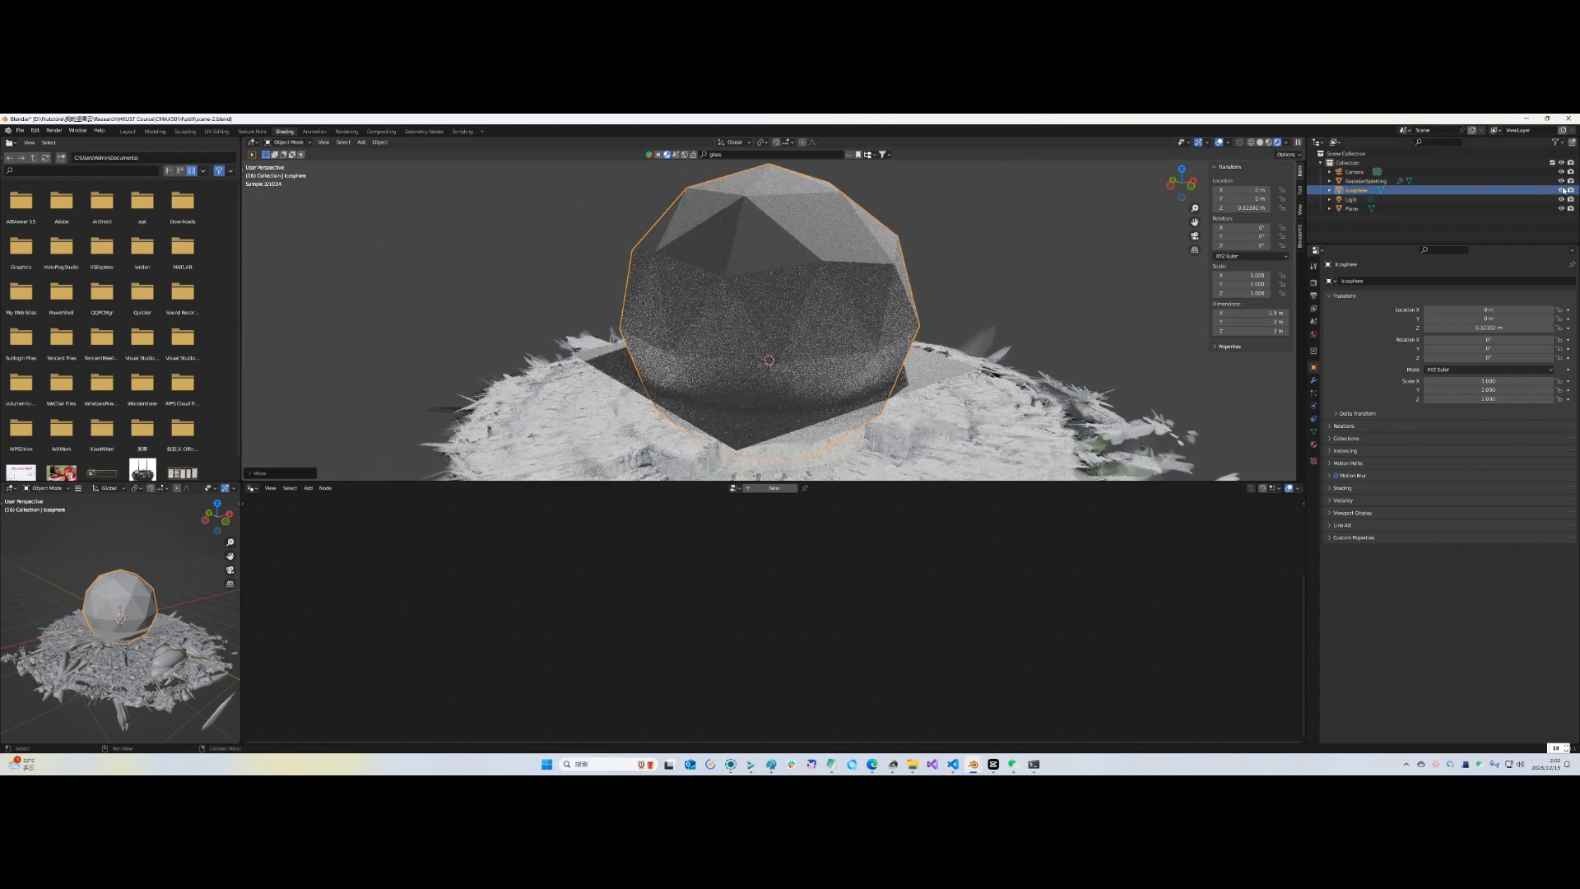
Create a new geometry node tree on the plane and delete its Group Input node
left_click(844, 416)
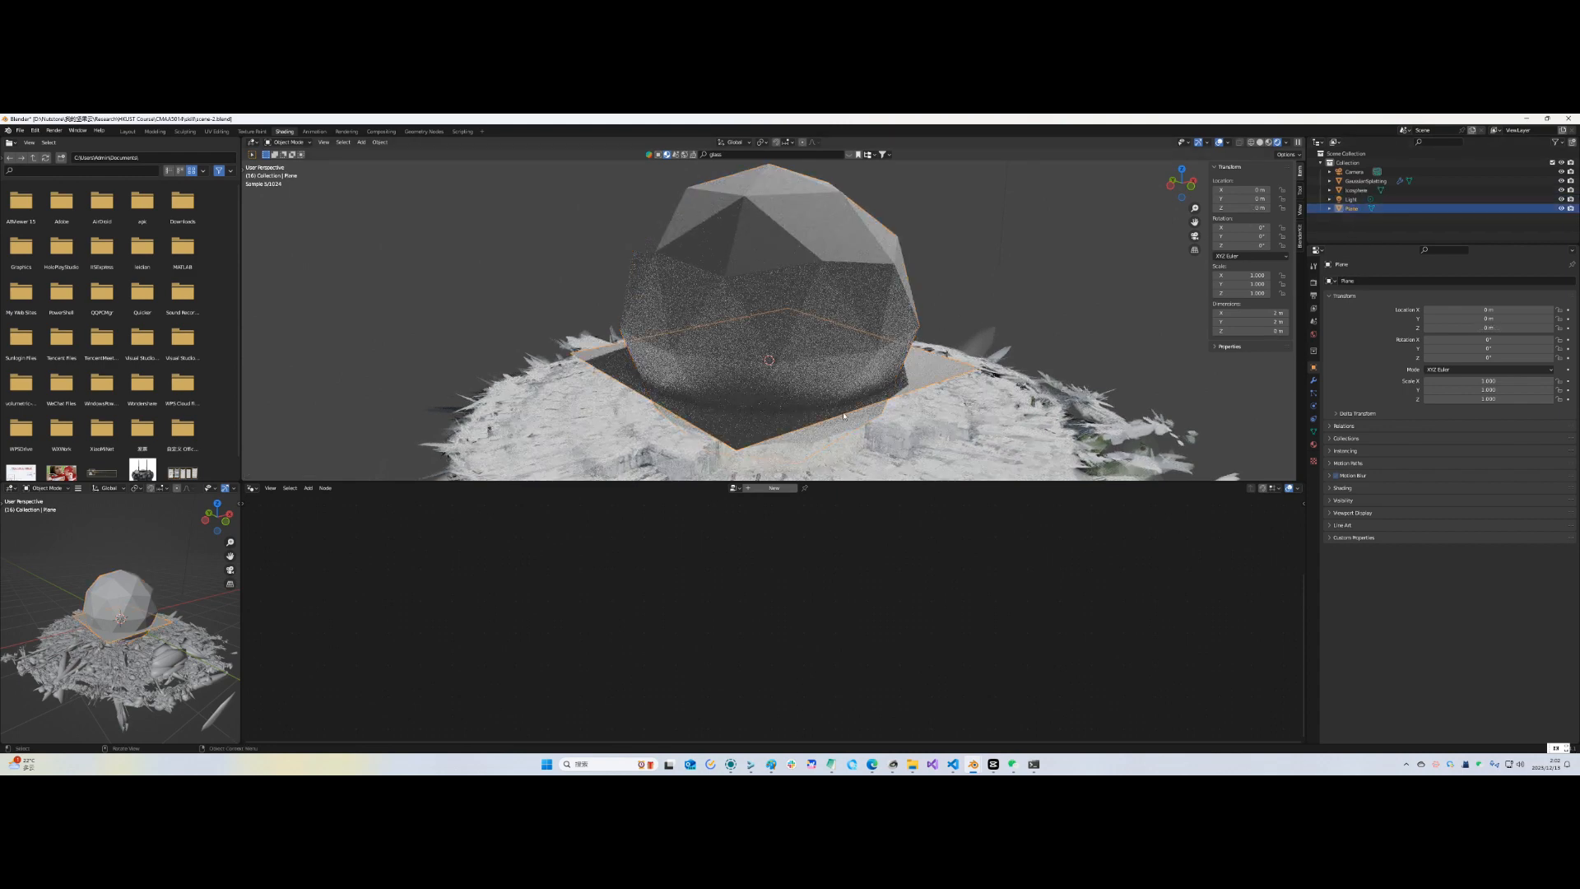
left_click(774, 488)
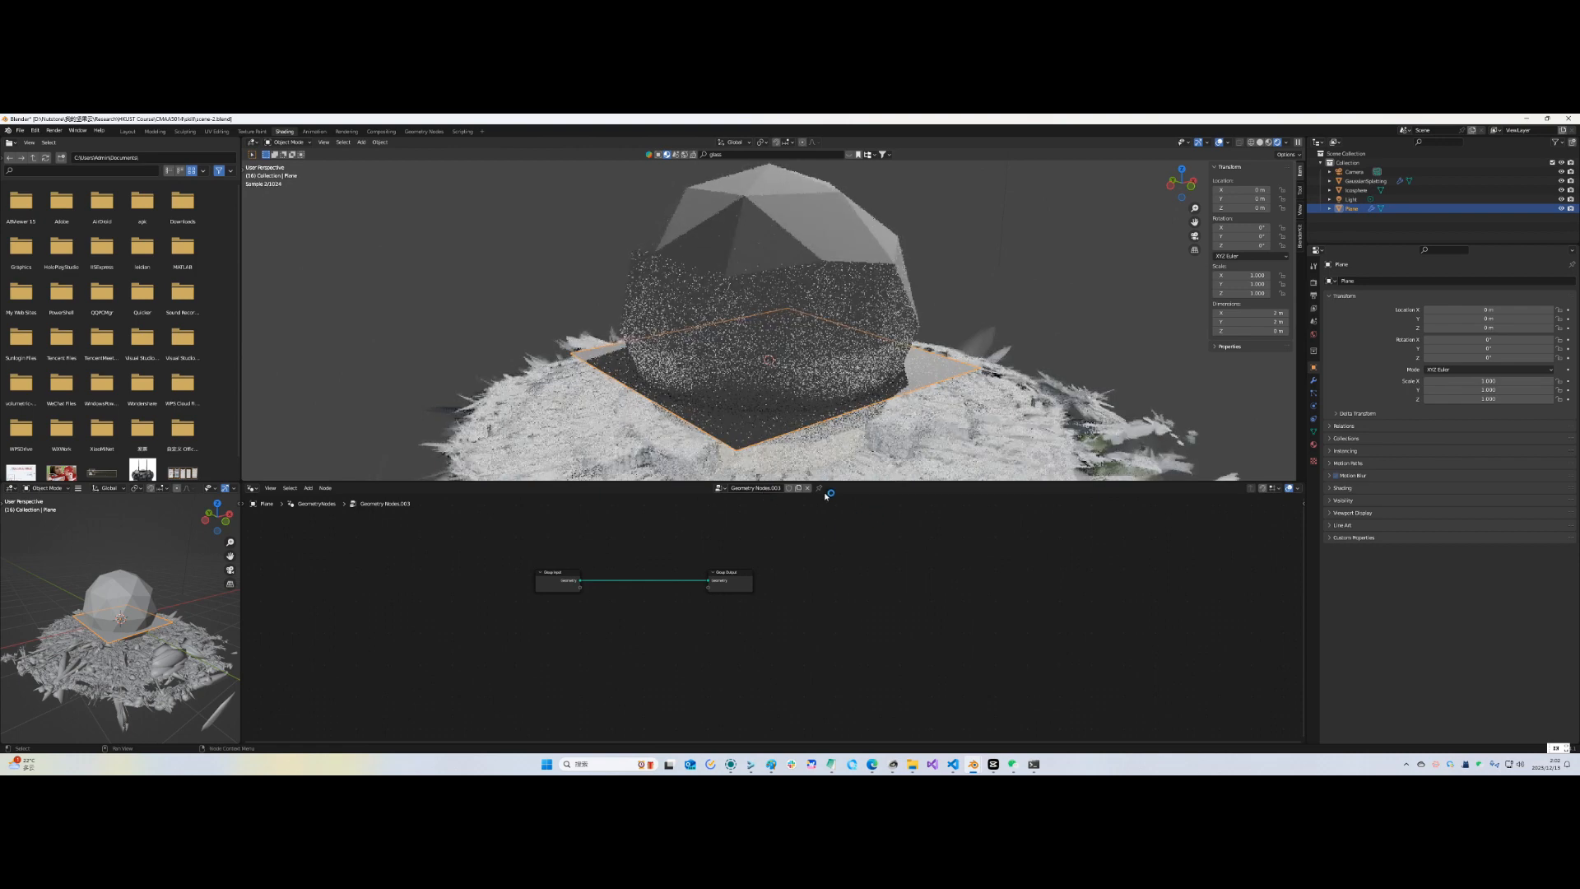
left_click(559, 590)
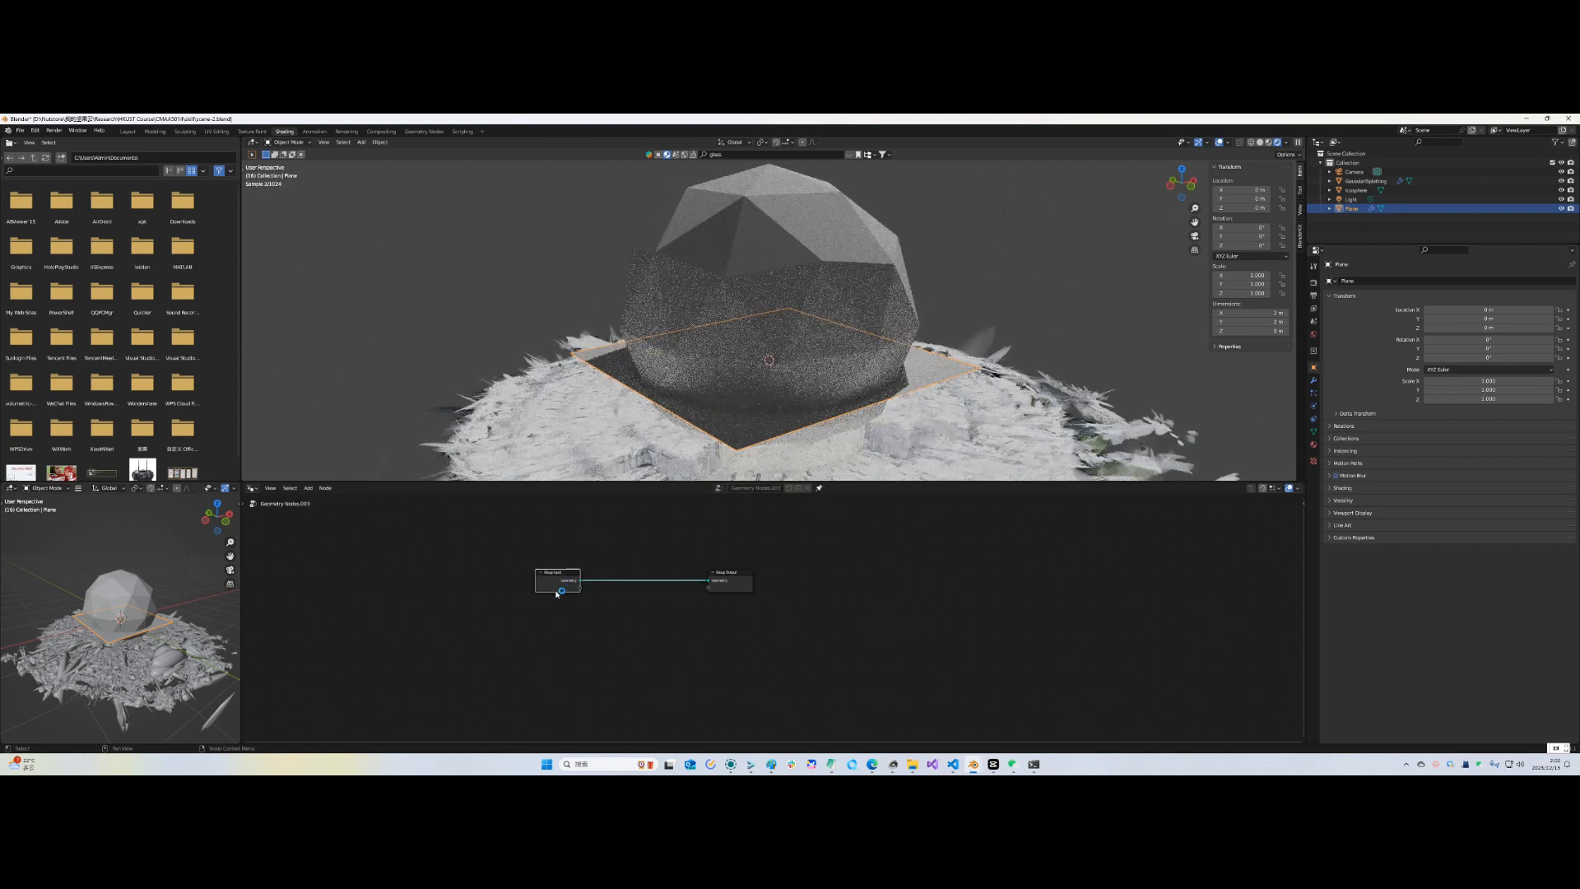
key("x")
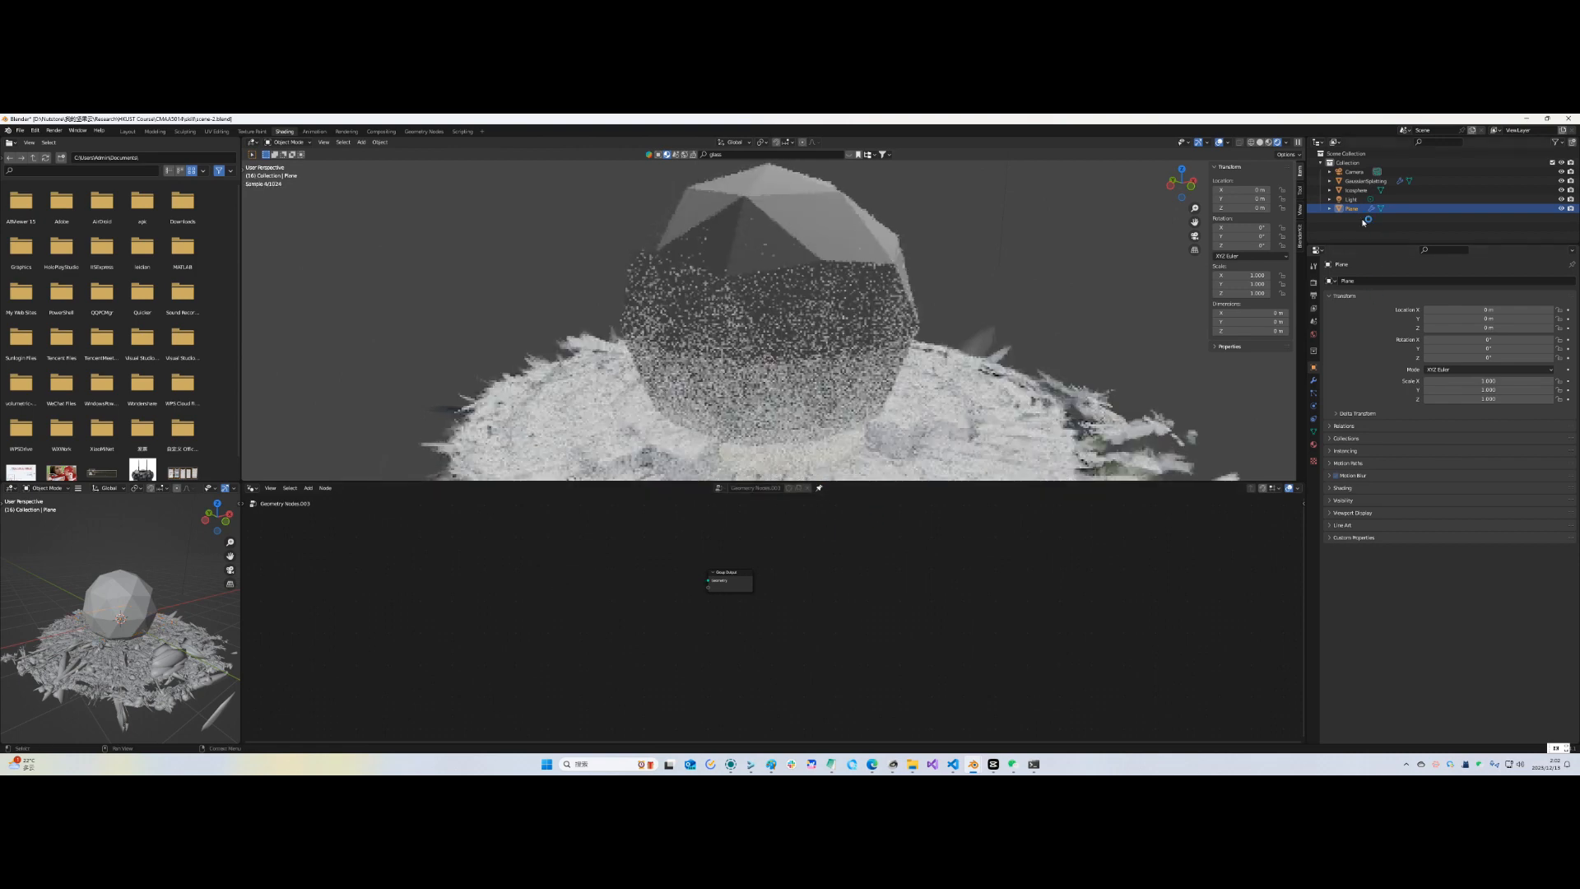
Bring the Icosphere into the plane's node tree as an Object Info node and hide the sphere in the viewport
left_click_drag(1363, 190, 599, 556)
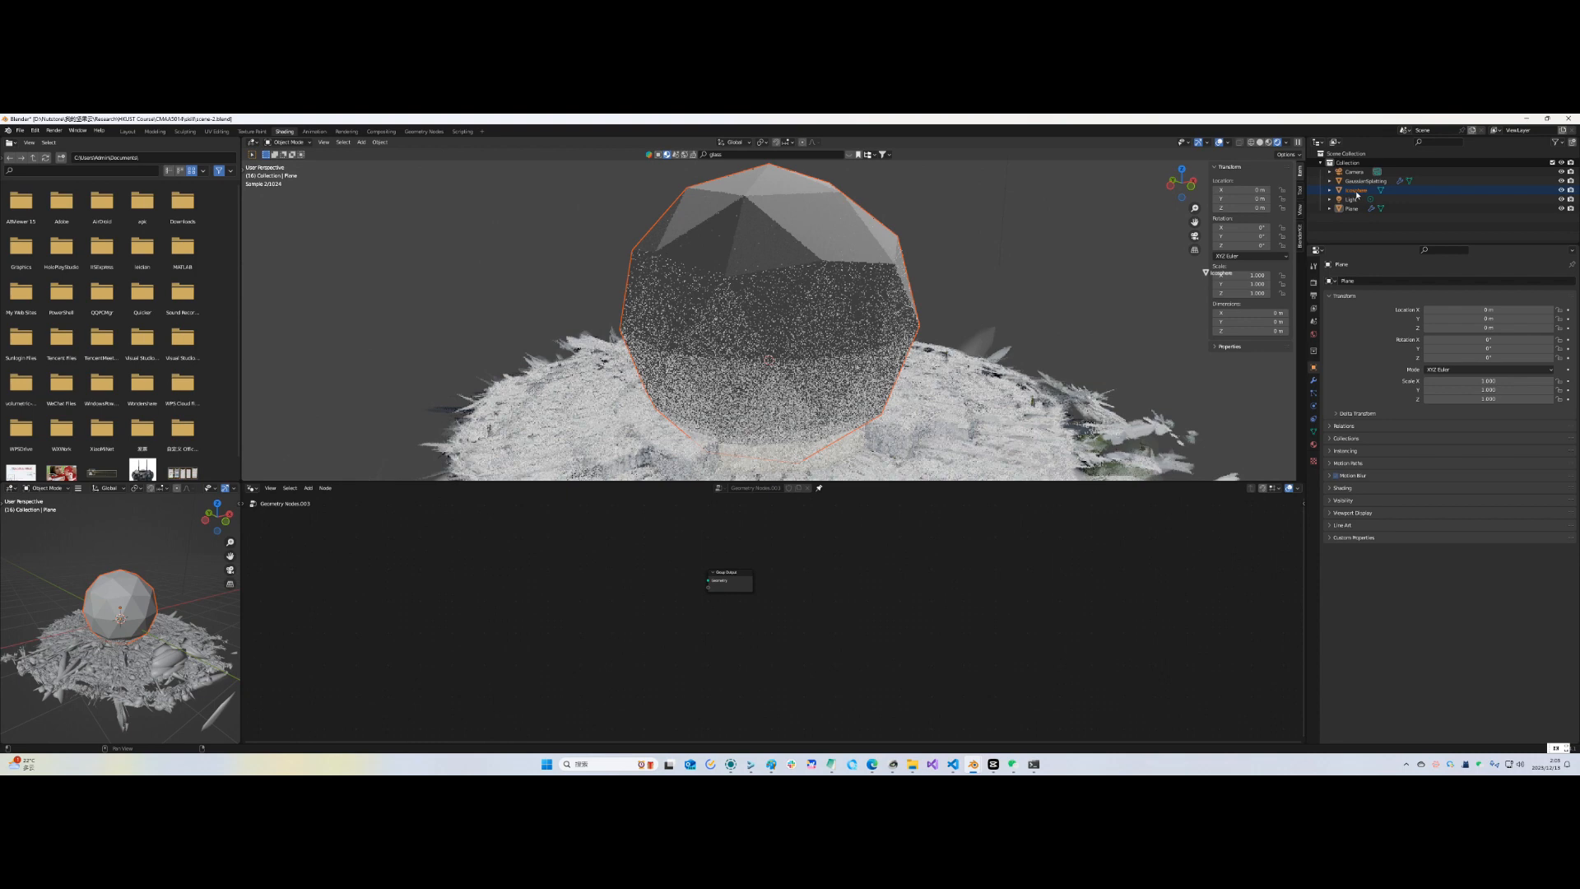
left_click_drag(1348, 198, 591, 580)
left_click(532, 554)
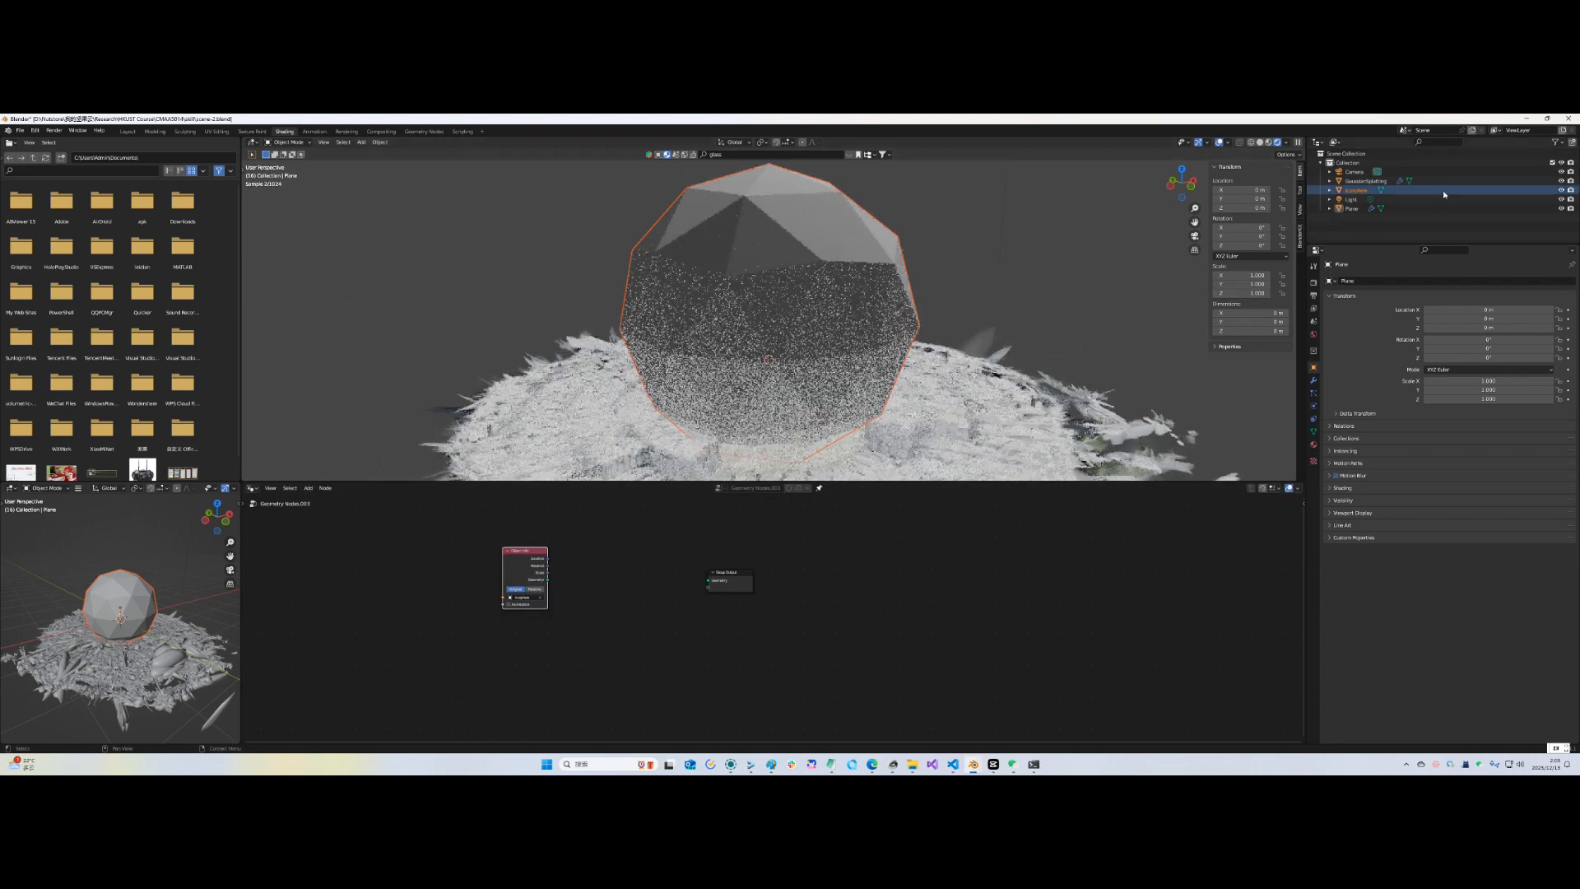
left_click(1562, 190)
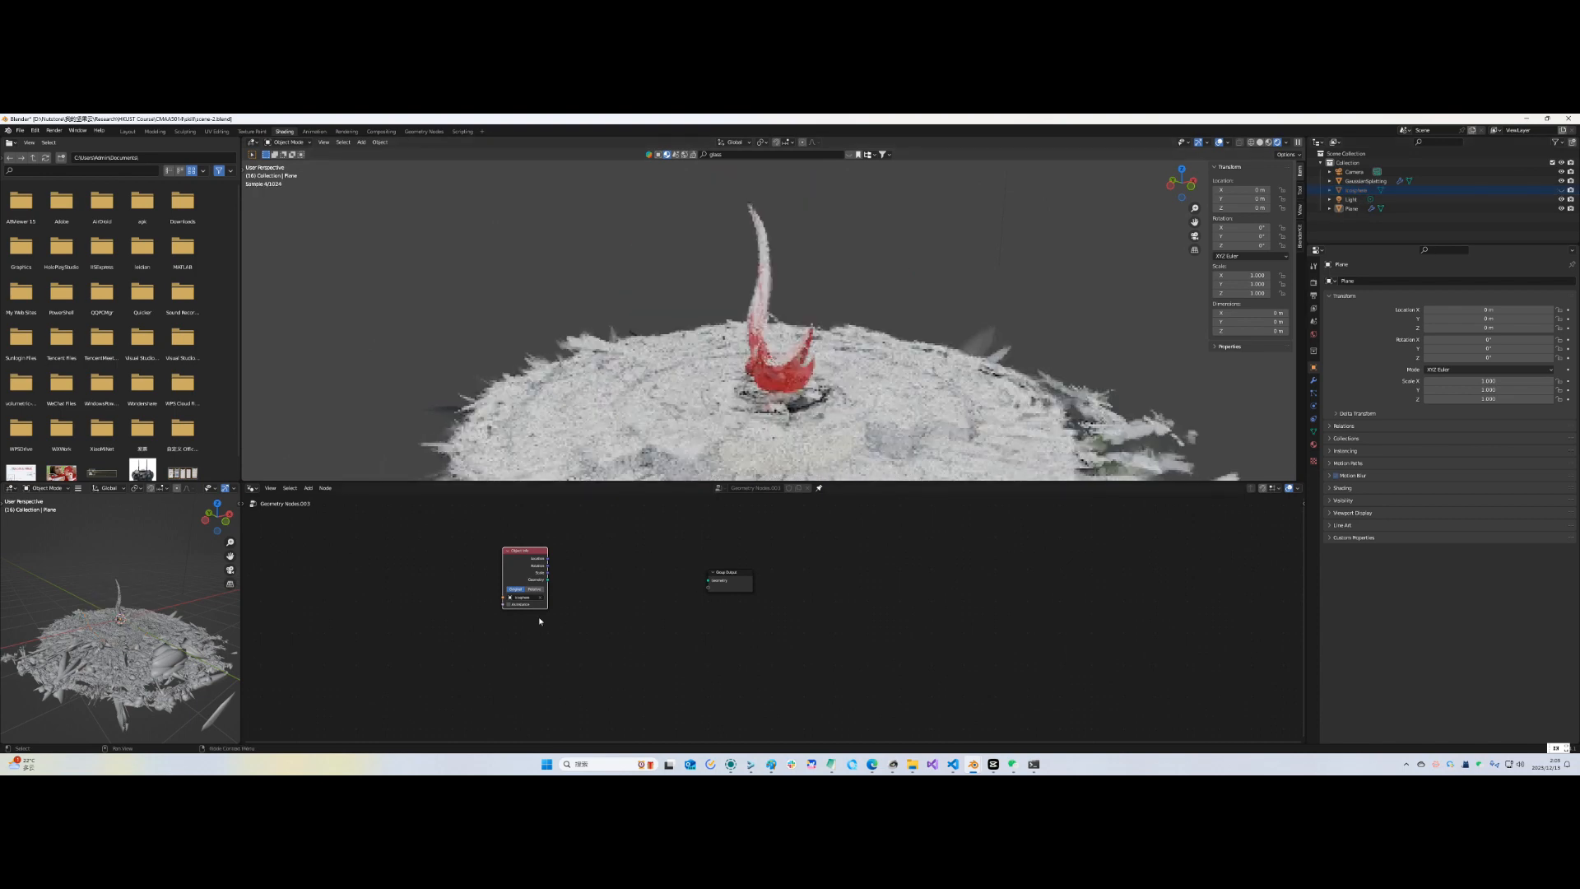
Add a Distribute Points on Faces node and link it between the Object Info geometry and the Group Output
key("shift+a")
left_click(568, 483)
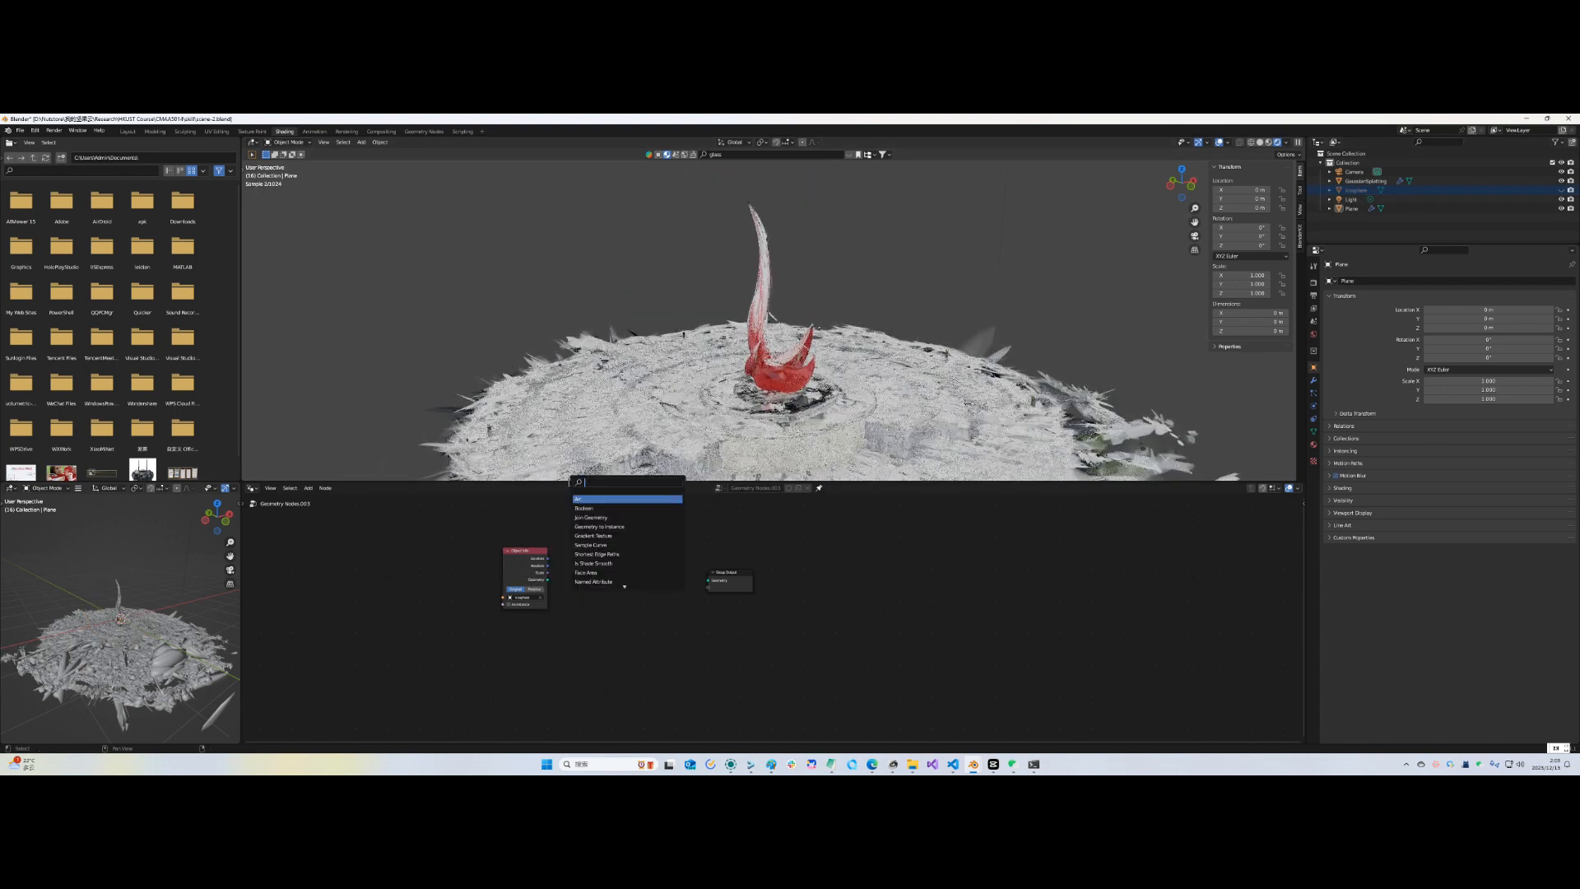
type("distr")
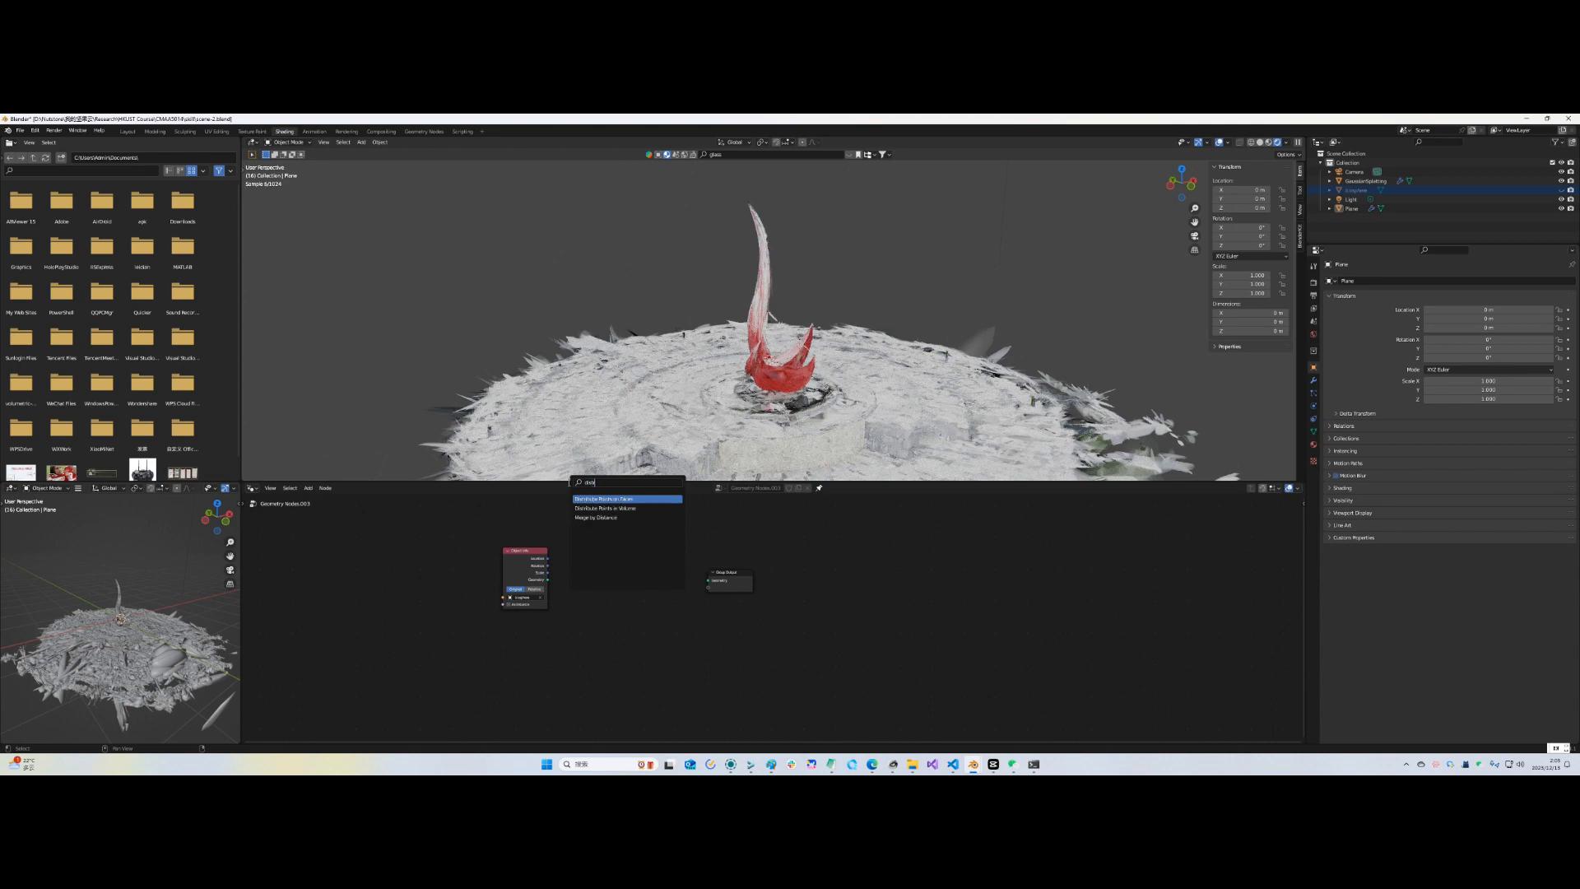
key("Return")
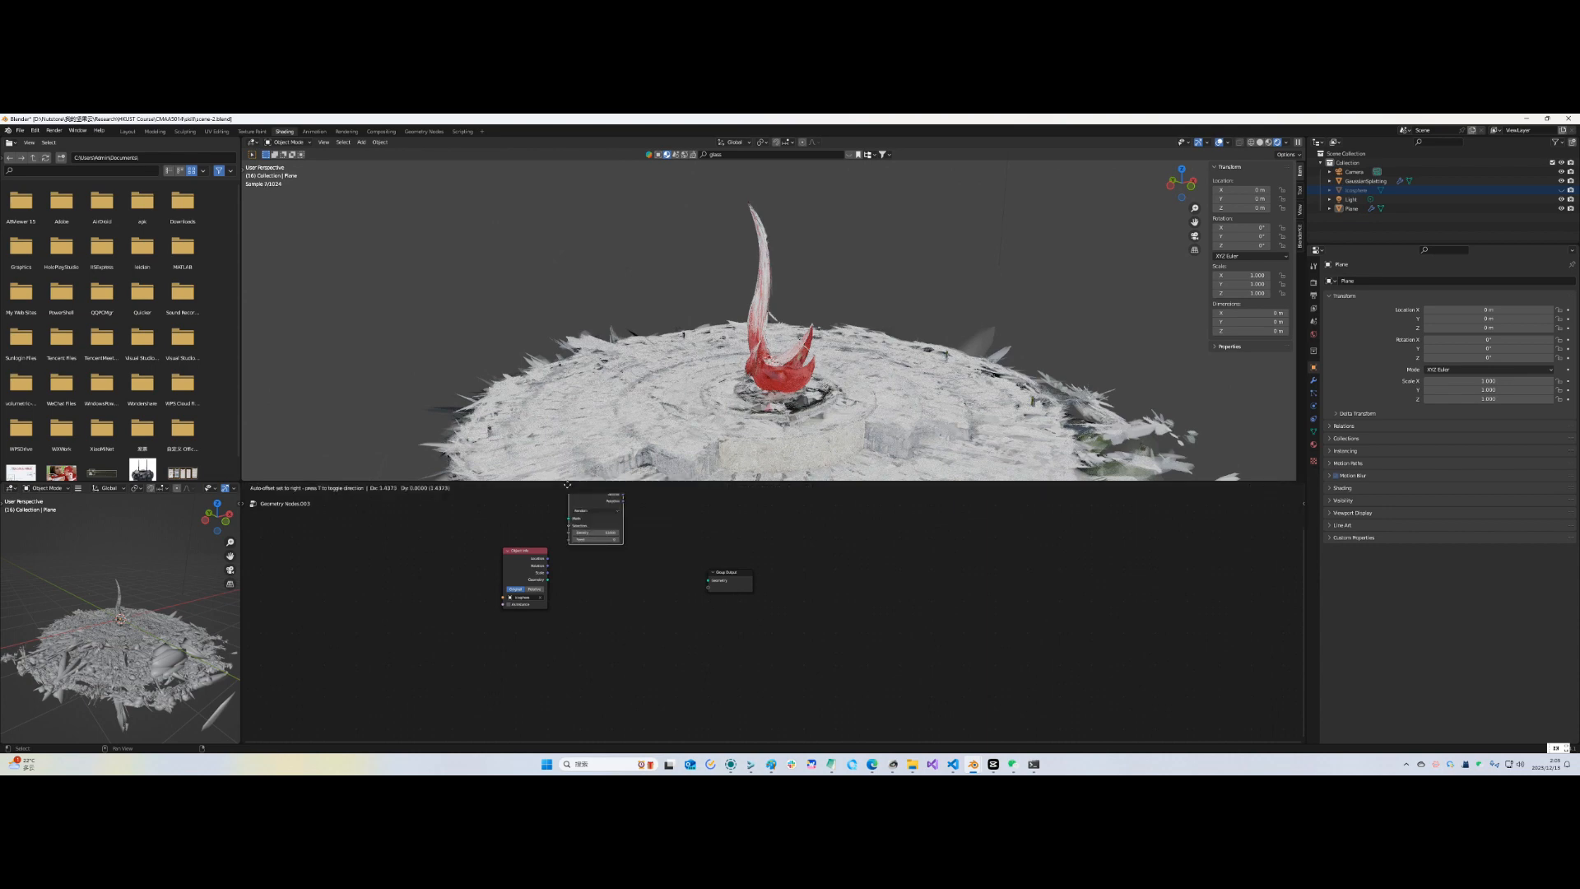
left_click(547, 582)
mouse_move(548, 580)
left_mouse_down()
mouse_move(568, 597)
mouse_move(524, 564)
left_mouse_up()
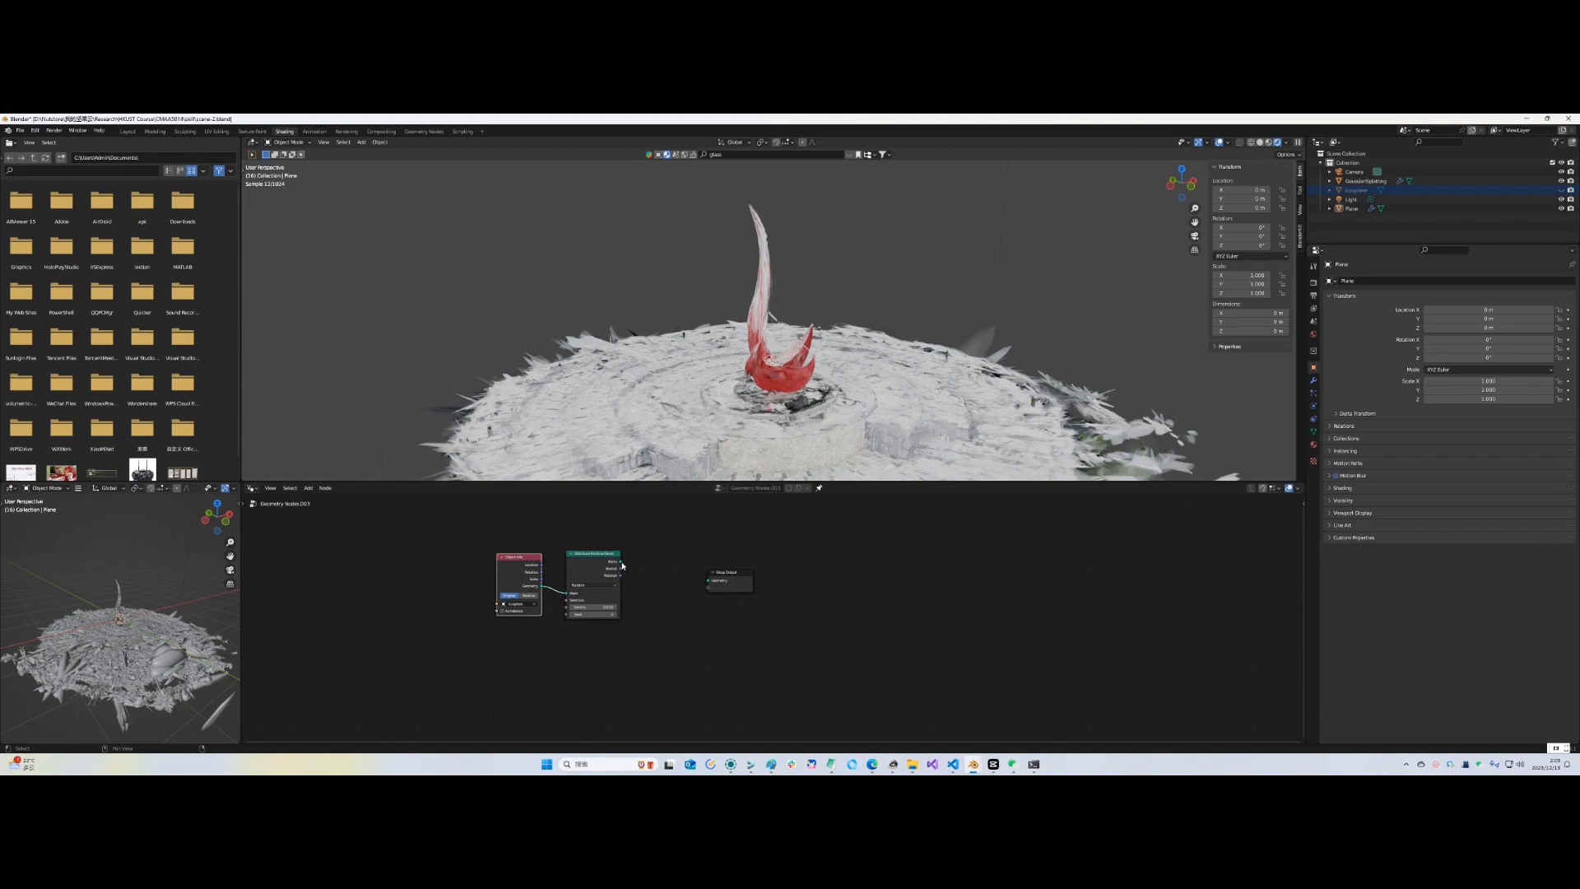
left_click_drag(711, 584, 710, 581)
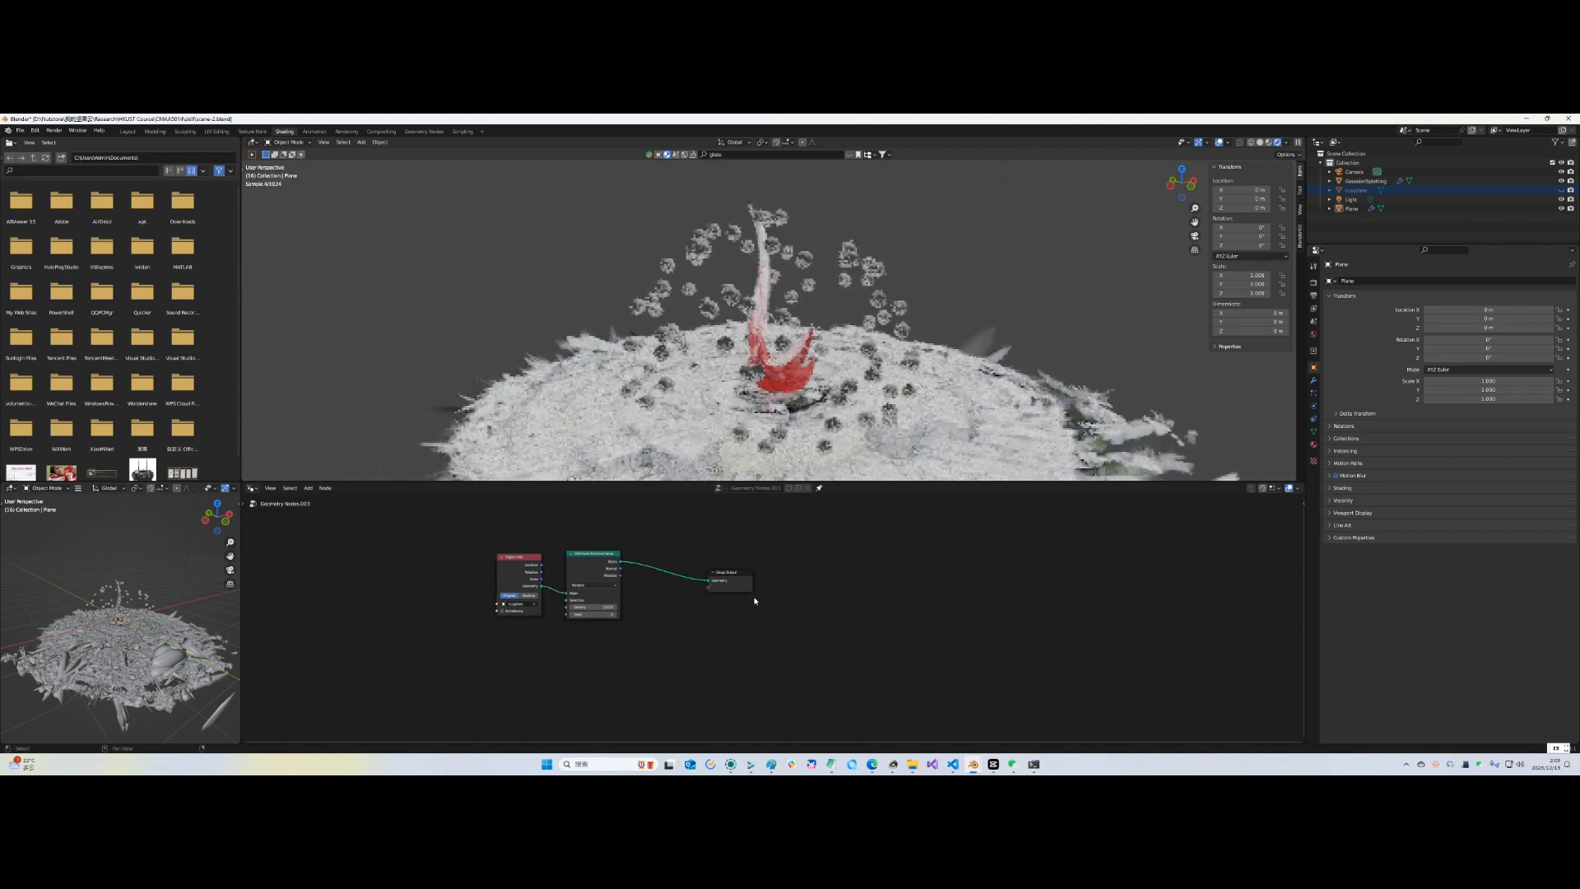
Insert a Set Position node between Distribute Points on Faces and the Group Output
middle_click_drag(827, 331, 900, 378)
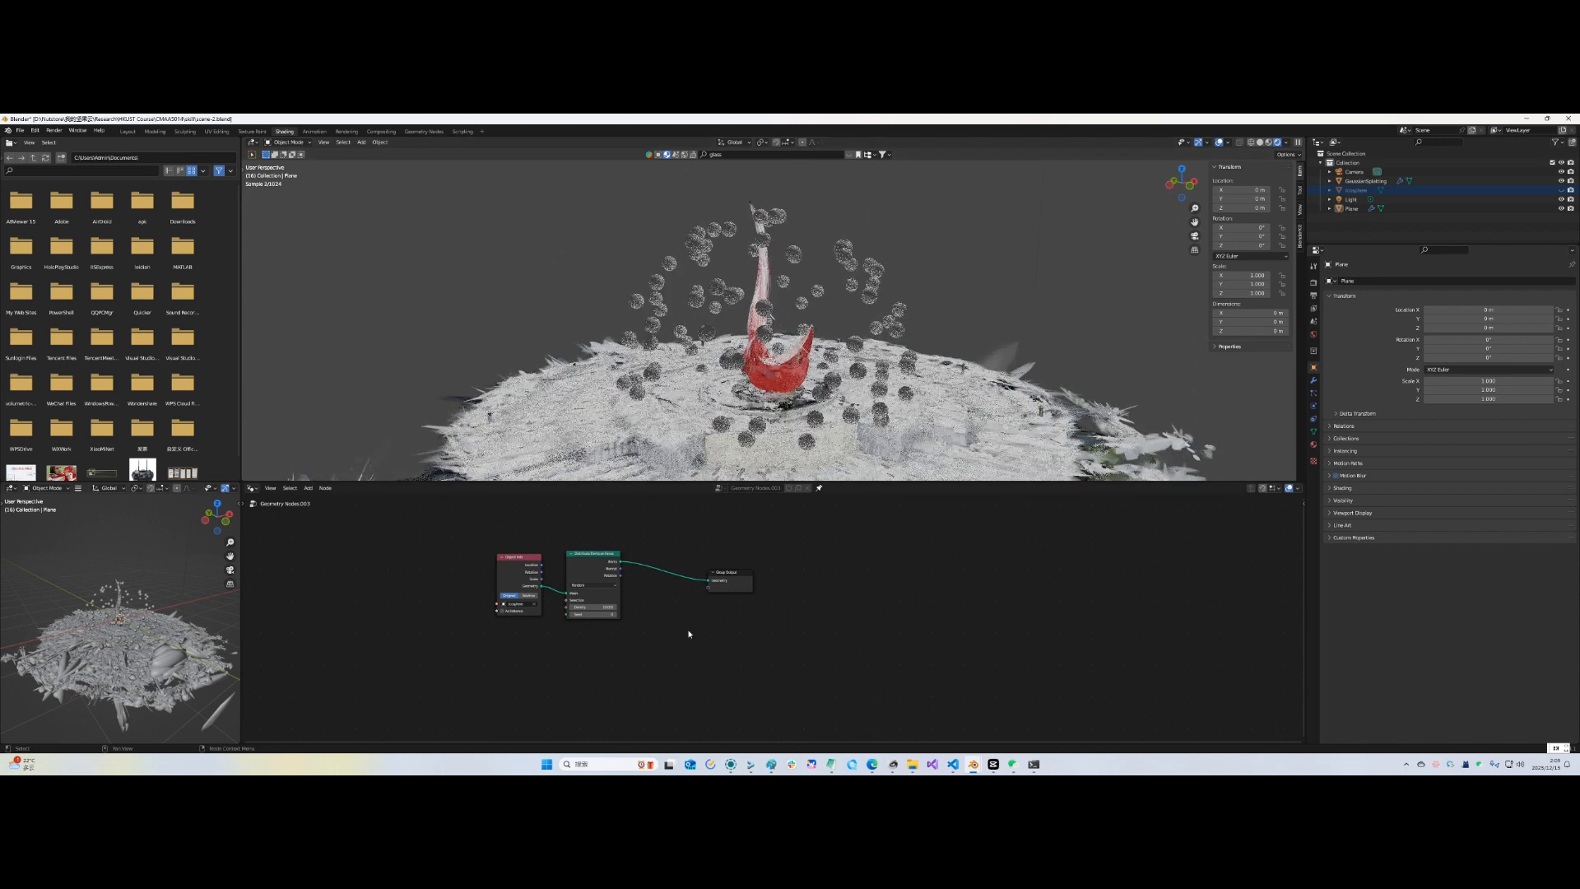
key("shift+a")
type("set")
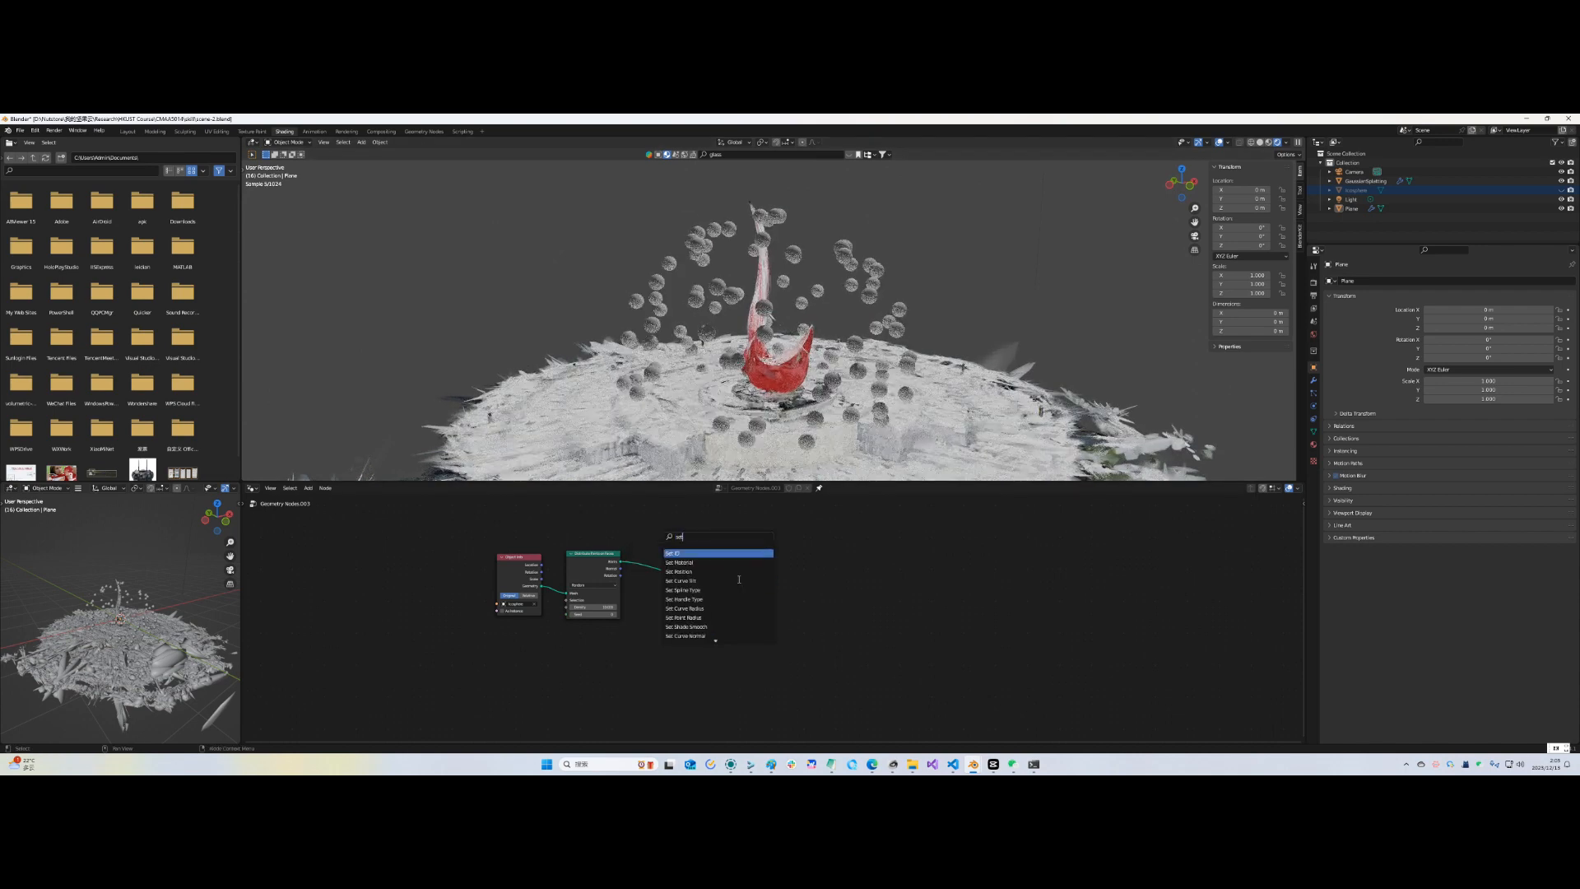
type(" pos")
key("Return")
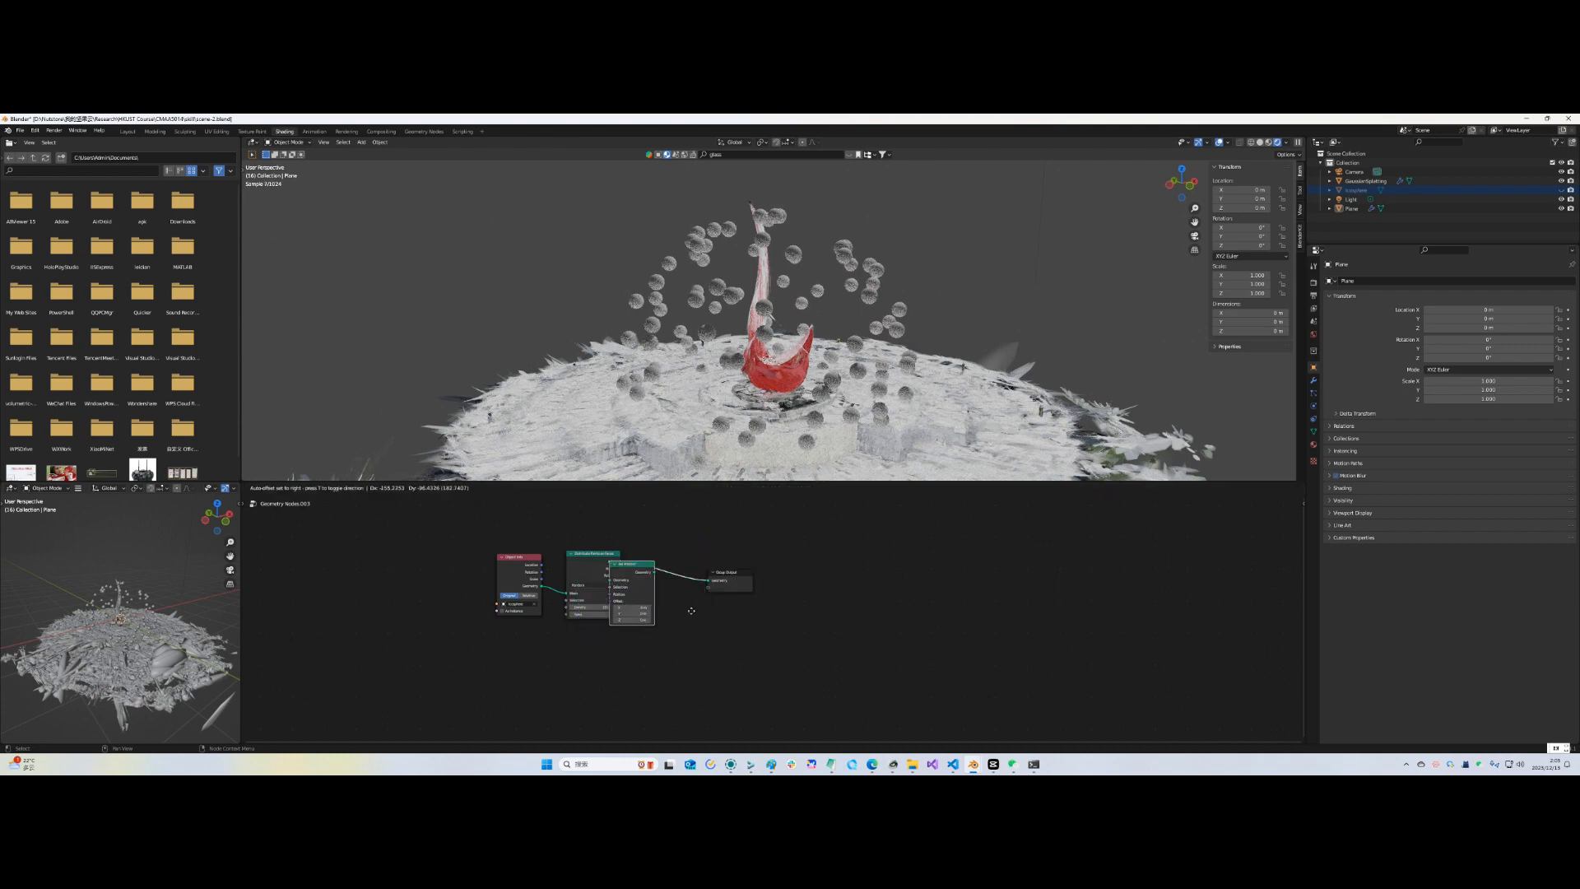
left_click(723, 620)
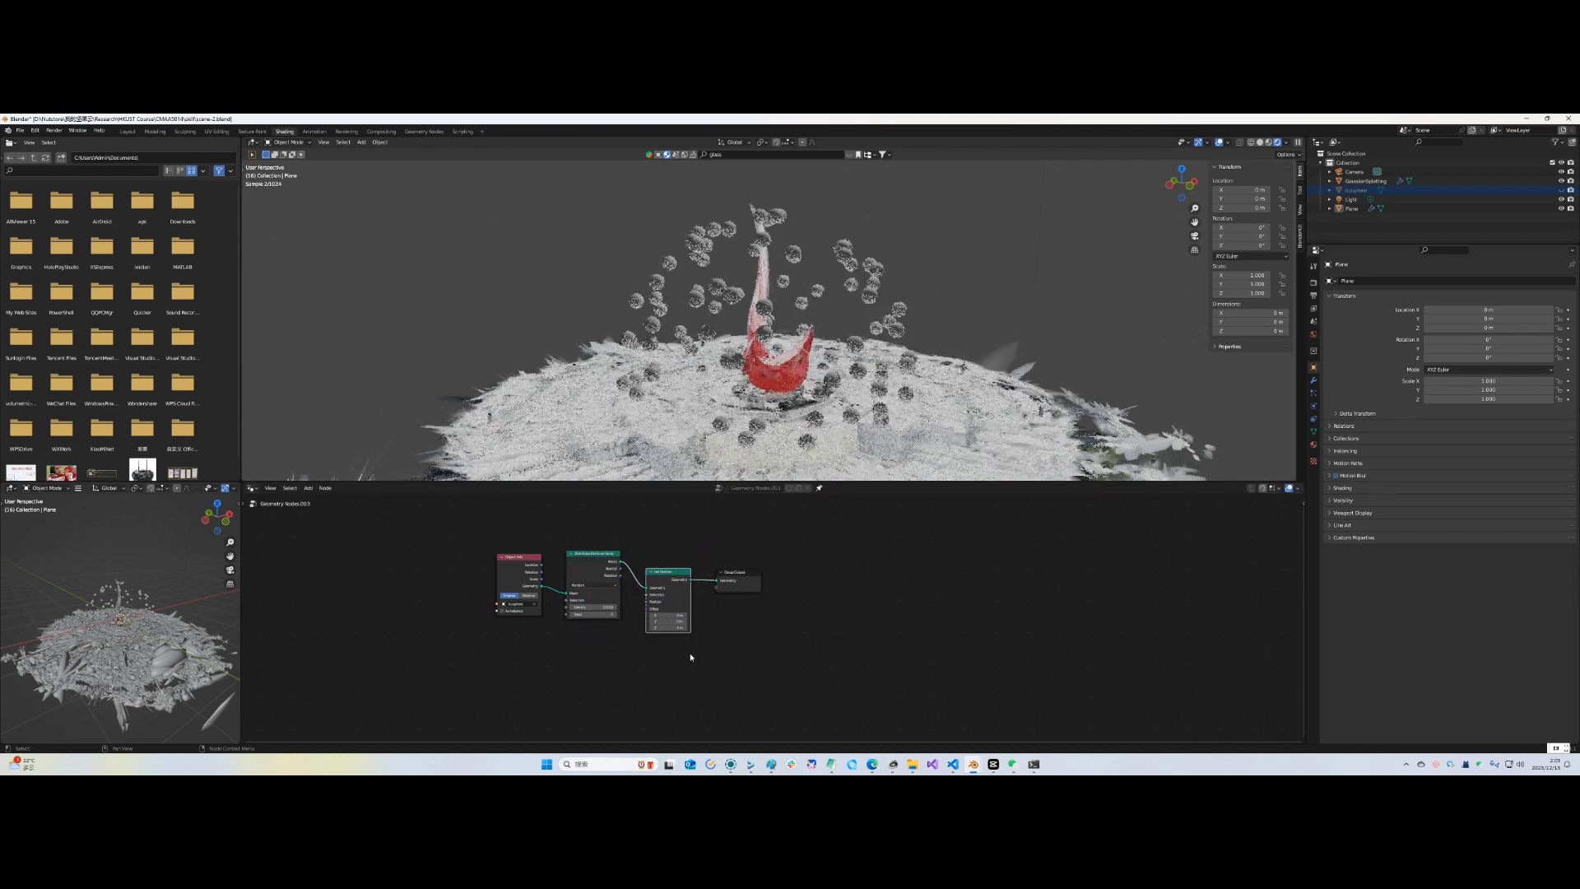
Add a Noise Texture node and connect its Color output to the Set Position Offset
key("shift+a")
left_click(666, 535)
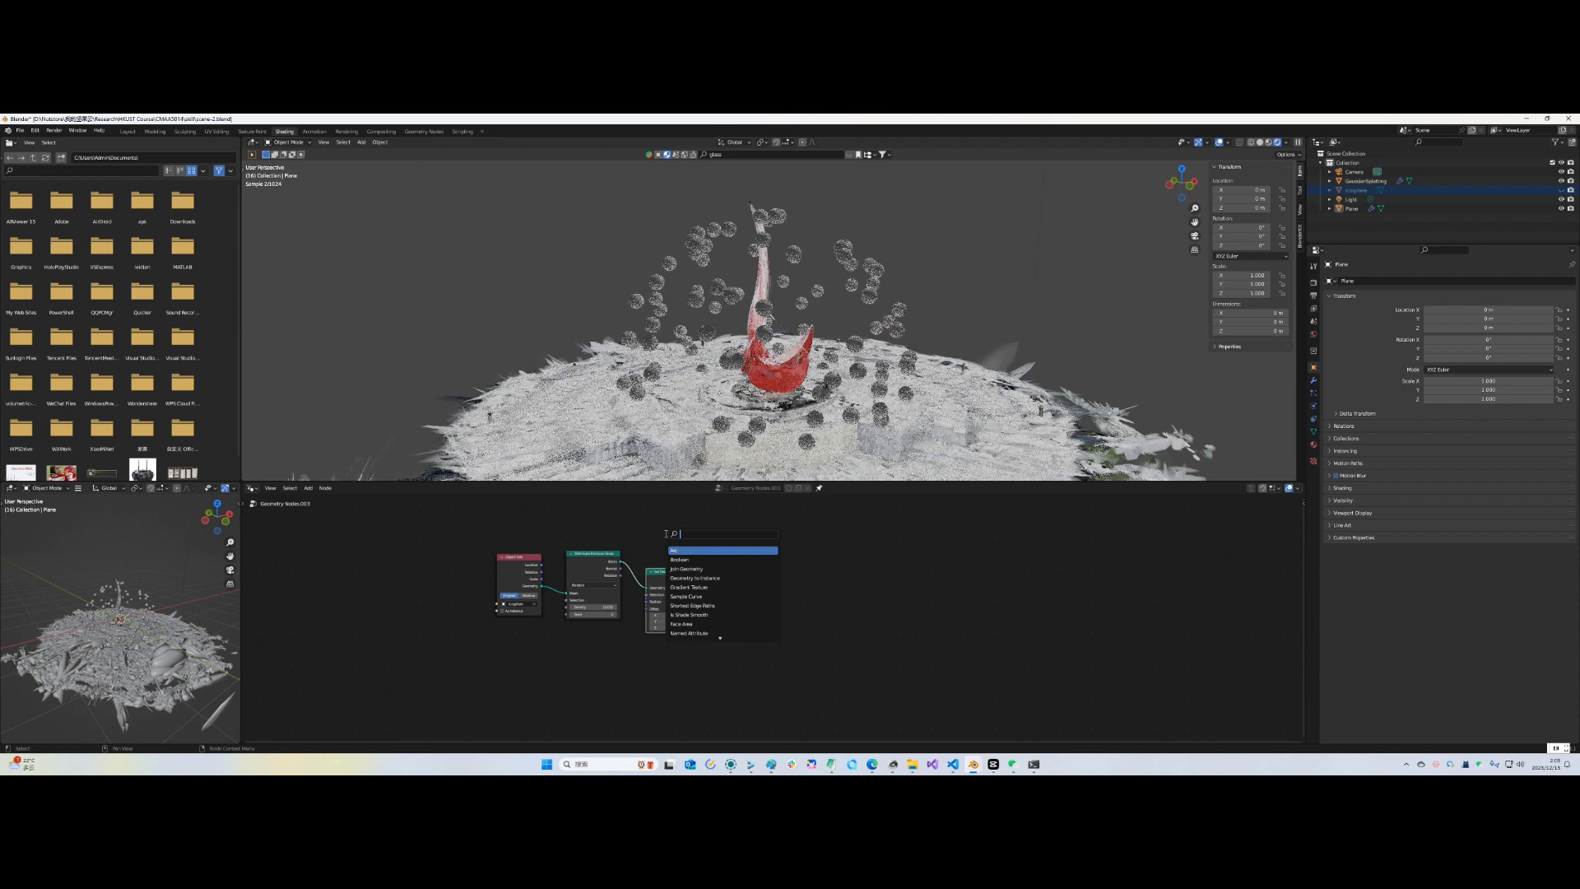
type("noise")
key("Return")
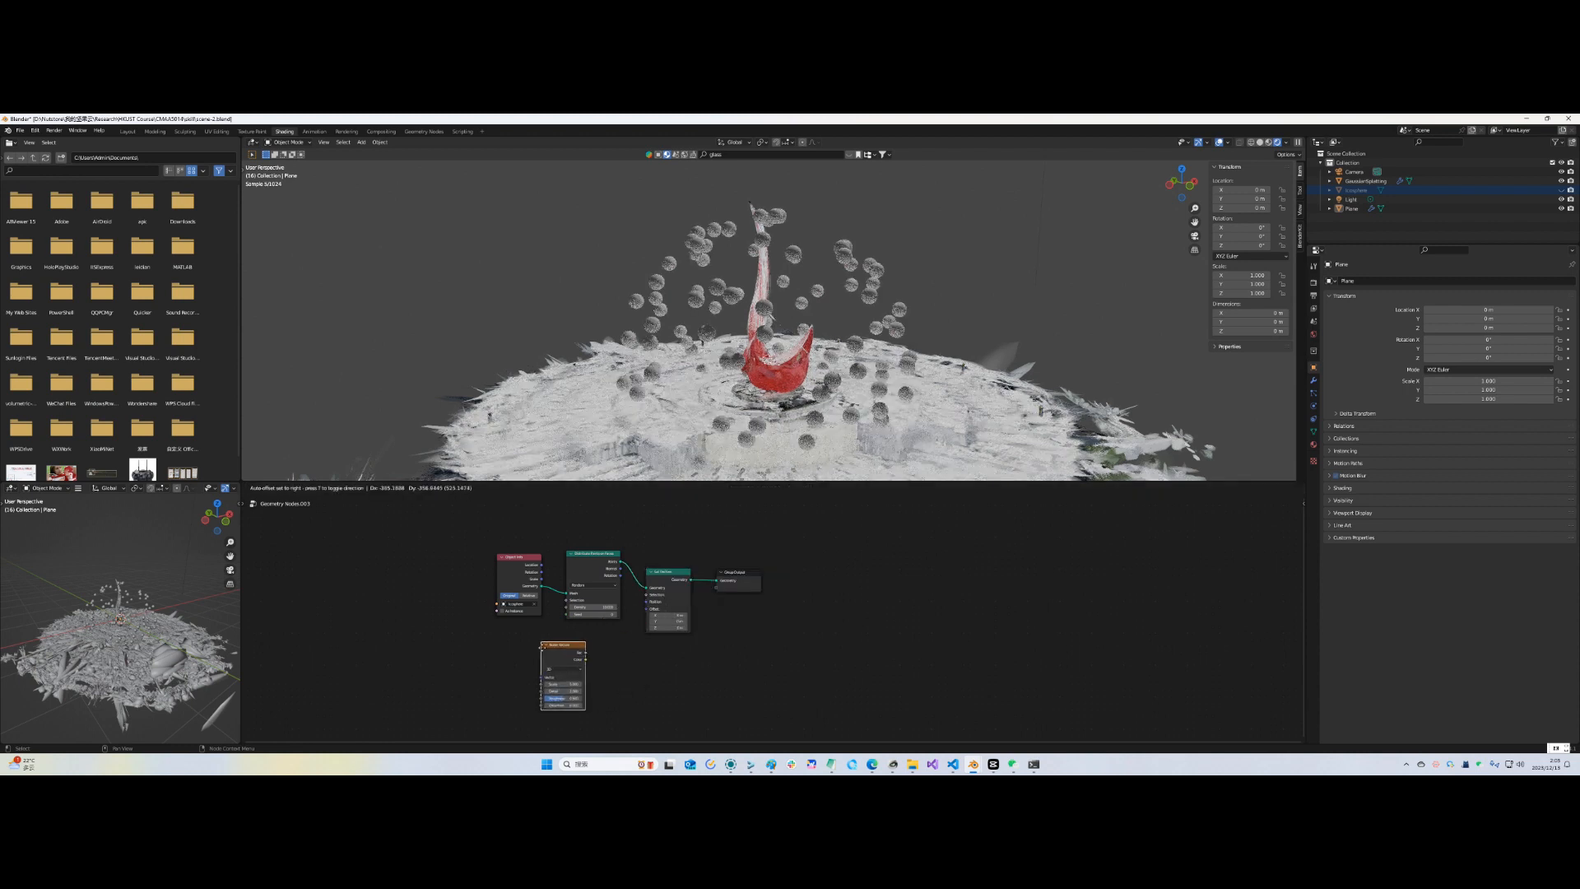
left_click(541, 647)
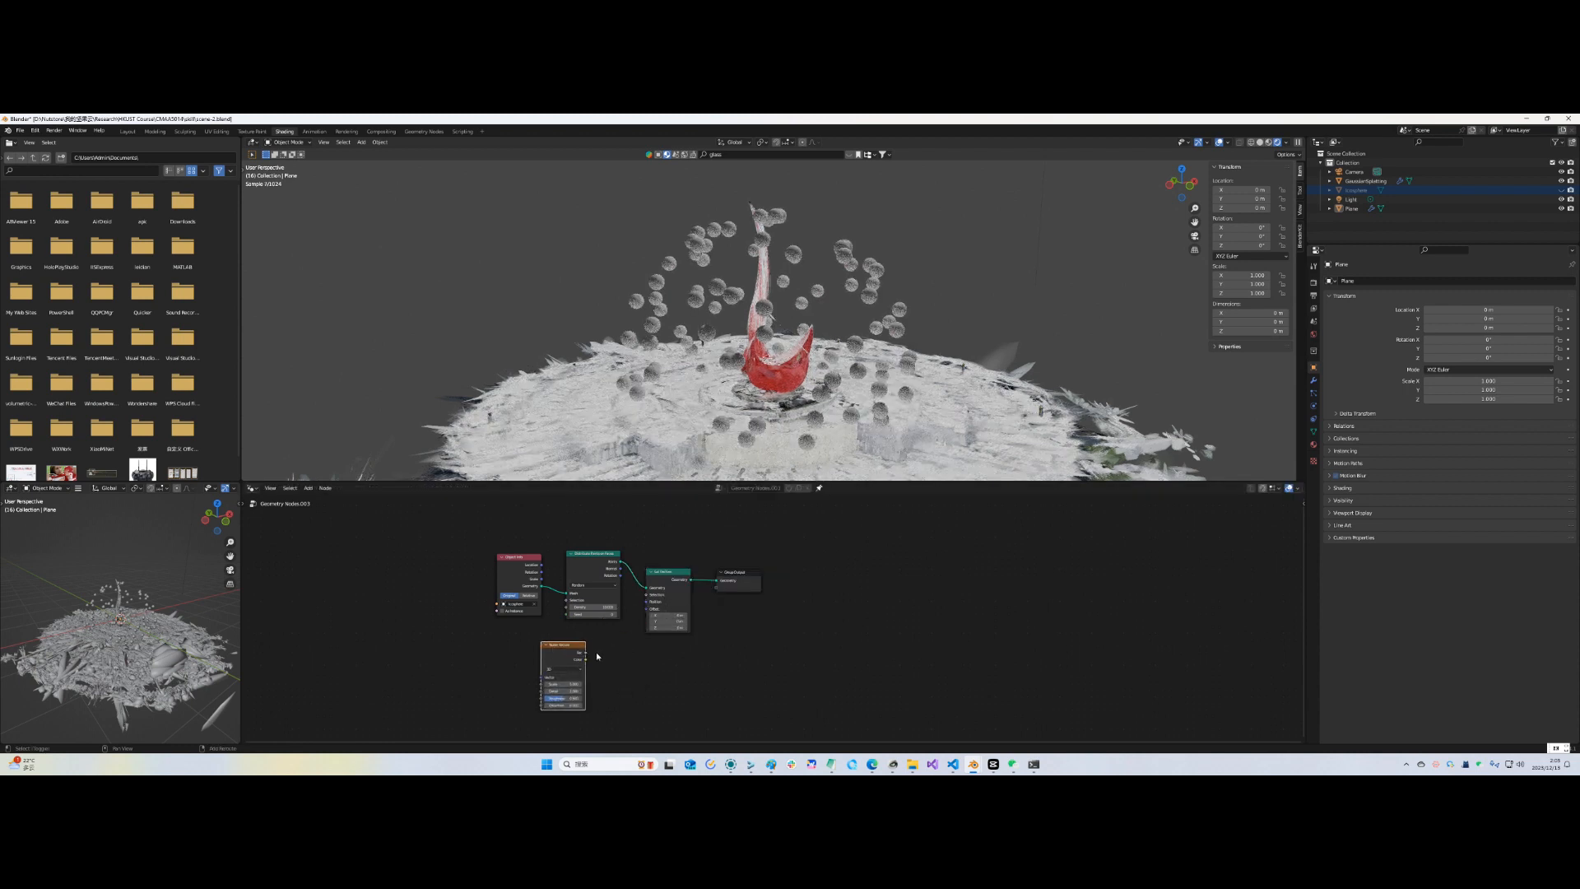
left_click_drag(587, 661, 648, 609)
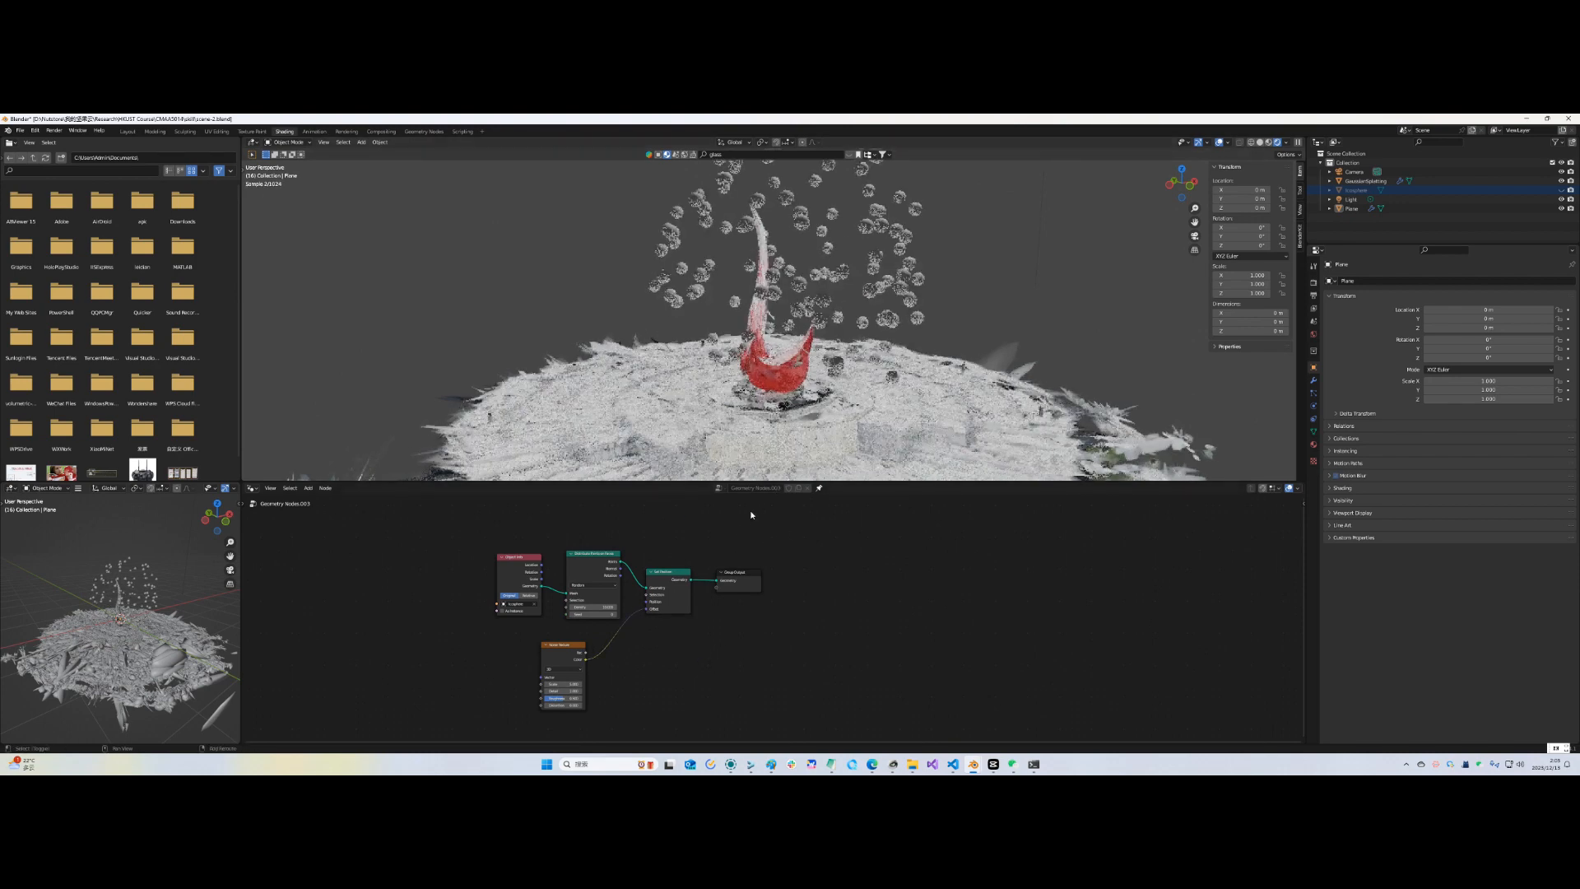
Insert a Map Range node between the Noise Texture and the Set Position Offset, and set its To Min to -1
key("shift+a")
left_click(726, 512)
type("map")
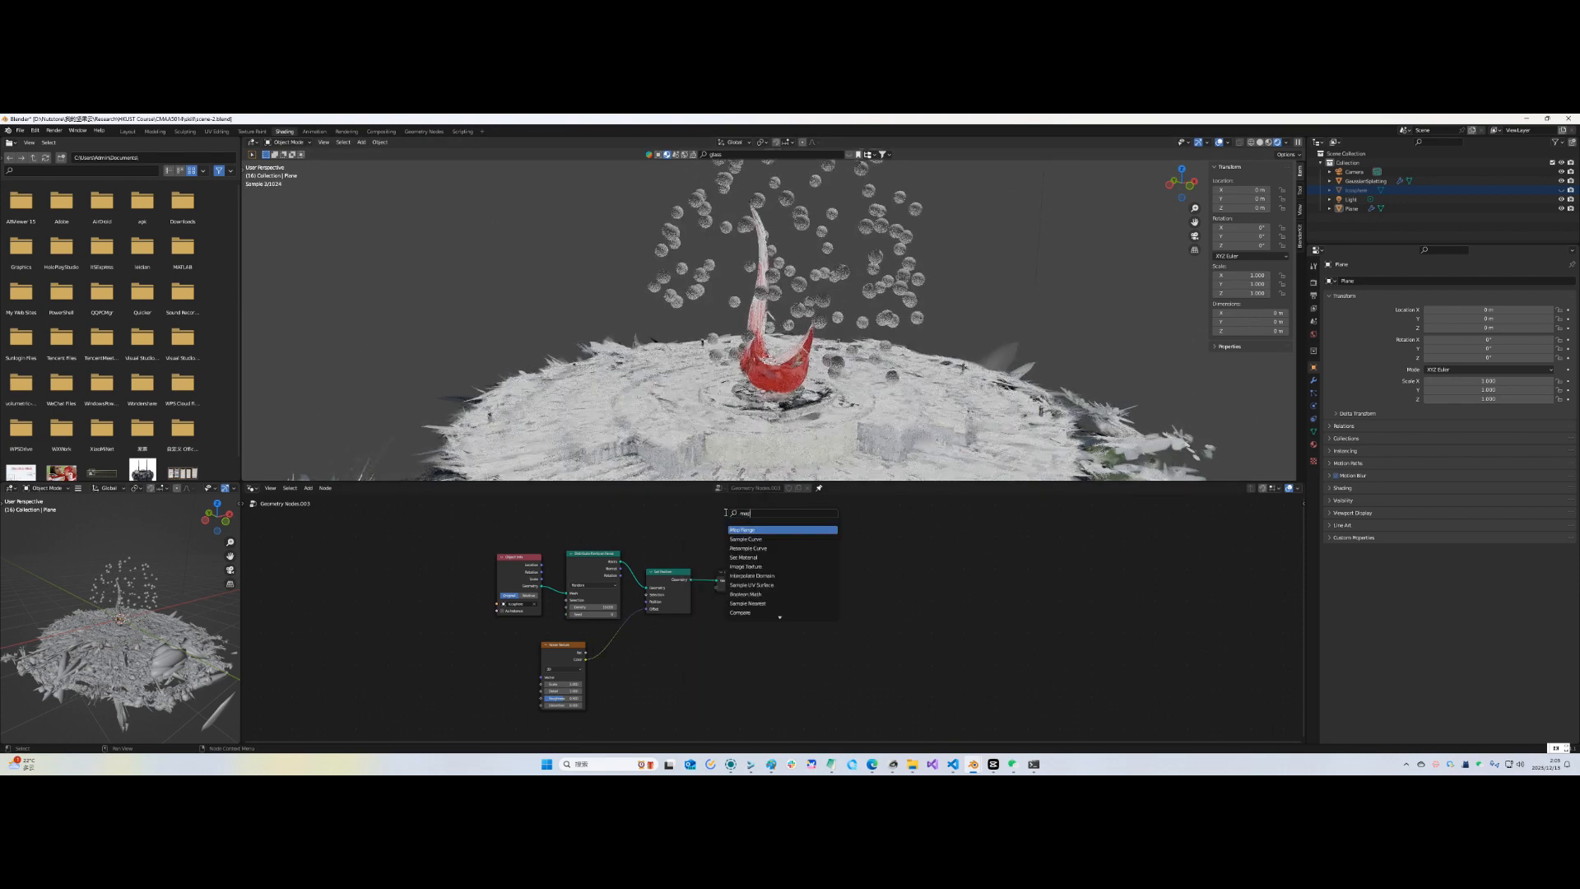
key("Return")
left_click(610, 638)
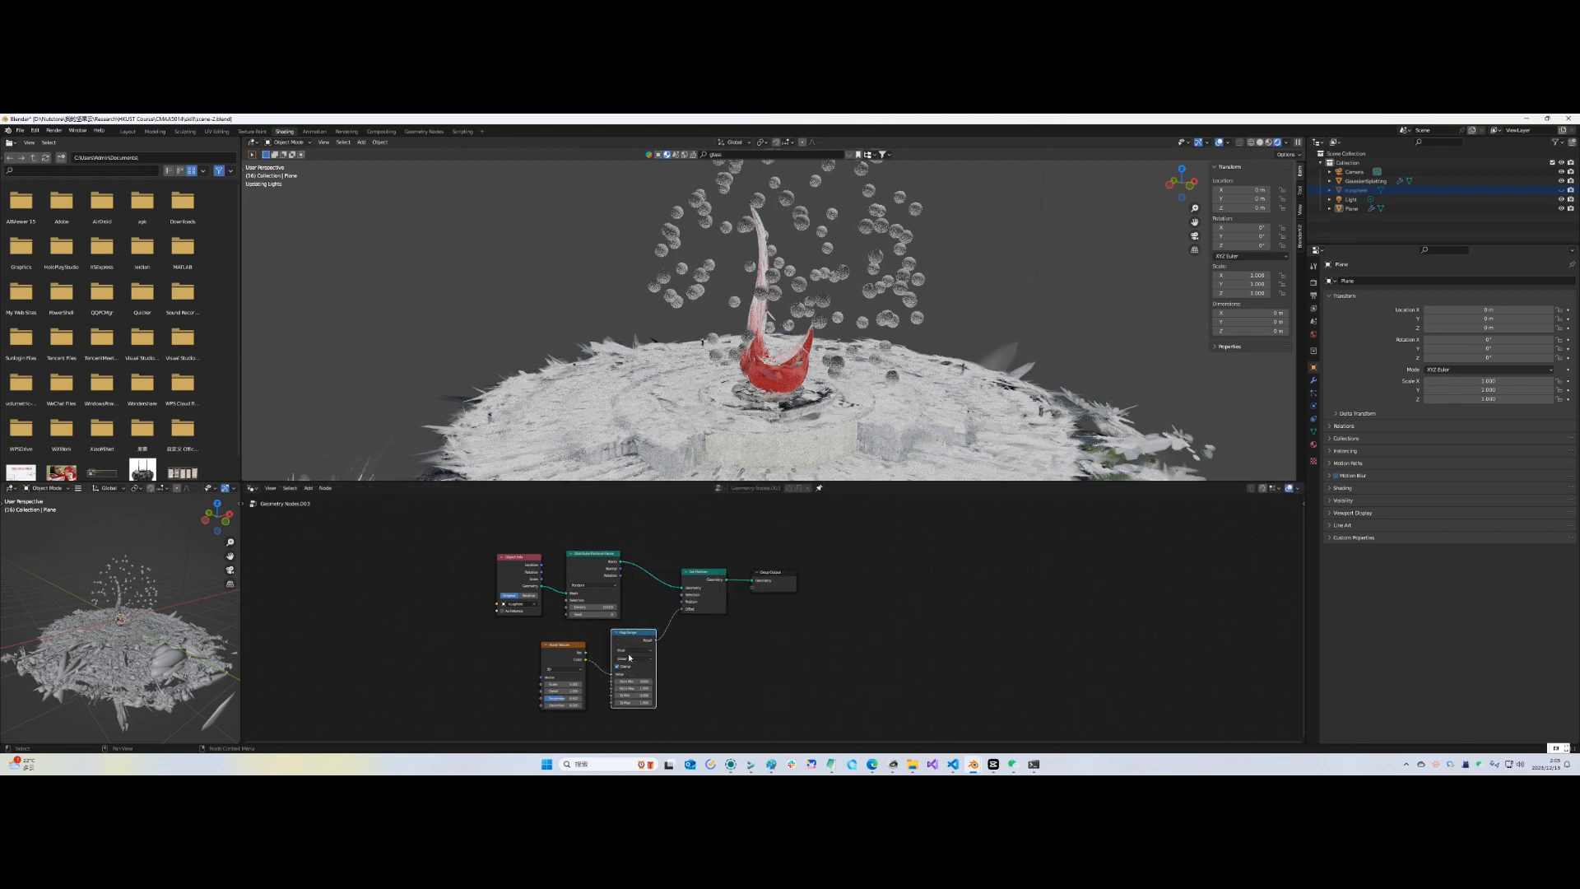
type("-1")
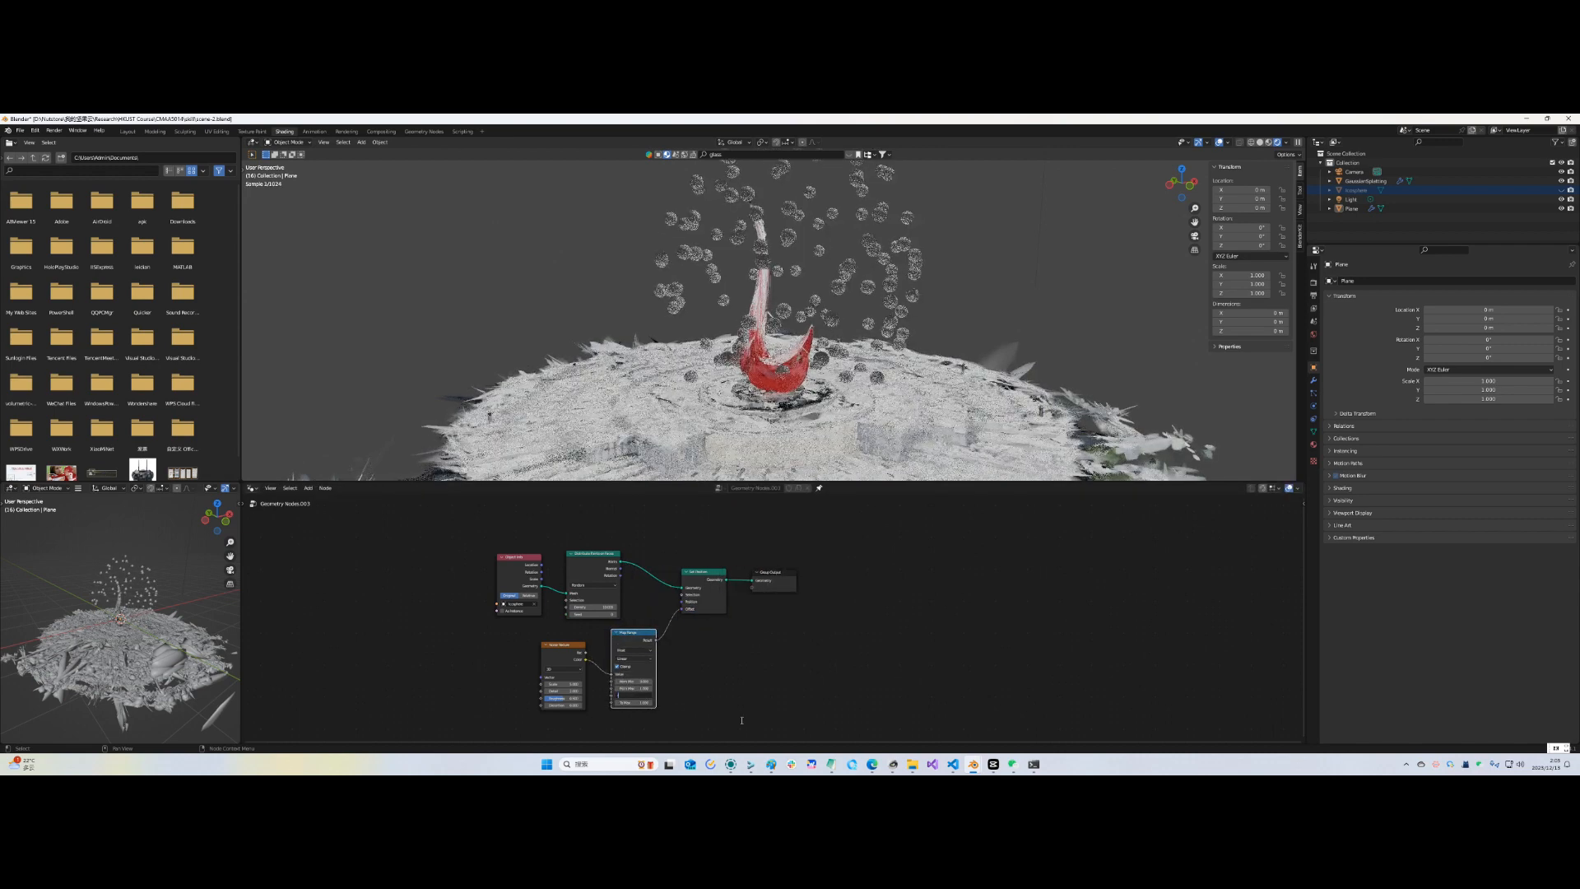
key("Return")
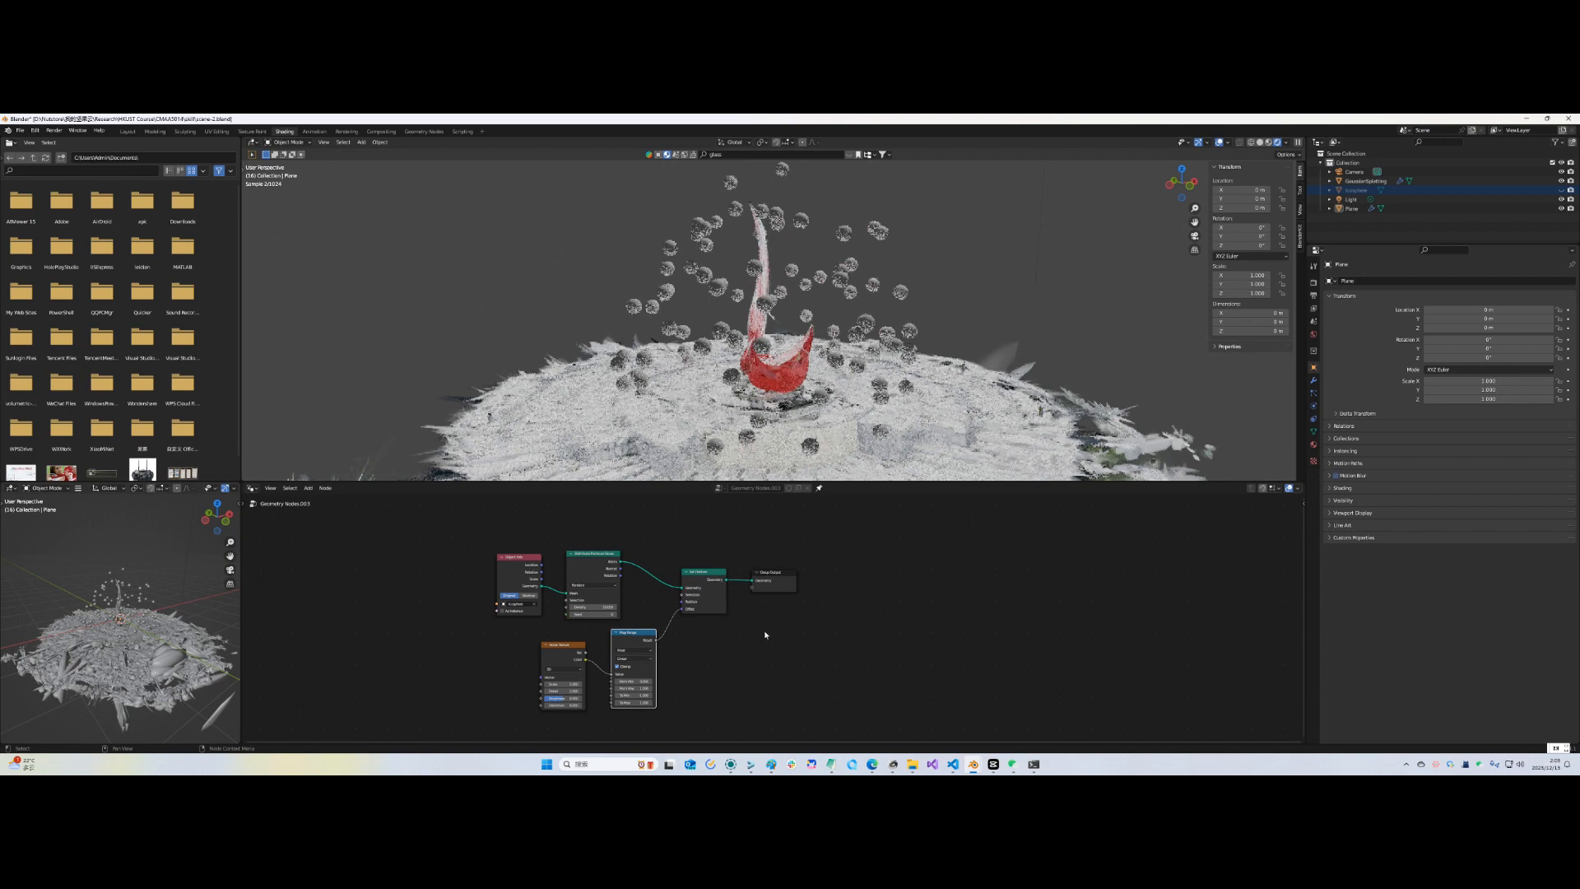
Add a Value node with a driven value in front of the Noise Texture
key("shift+a")
type("valu")
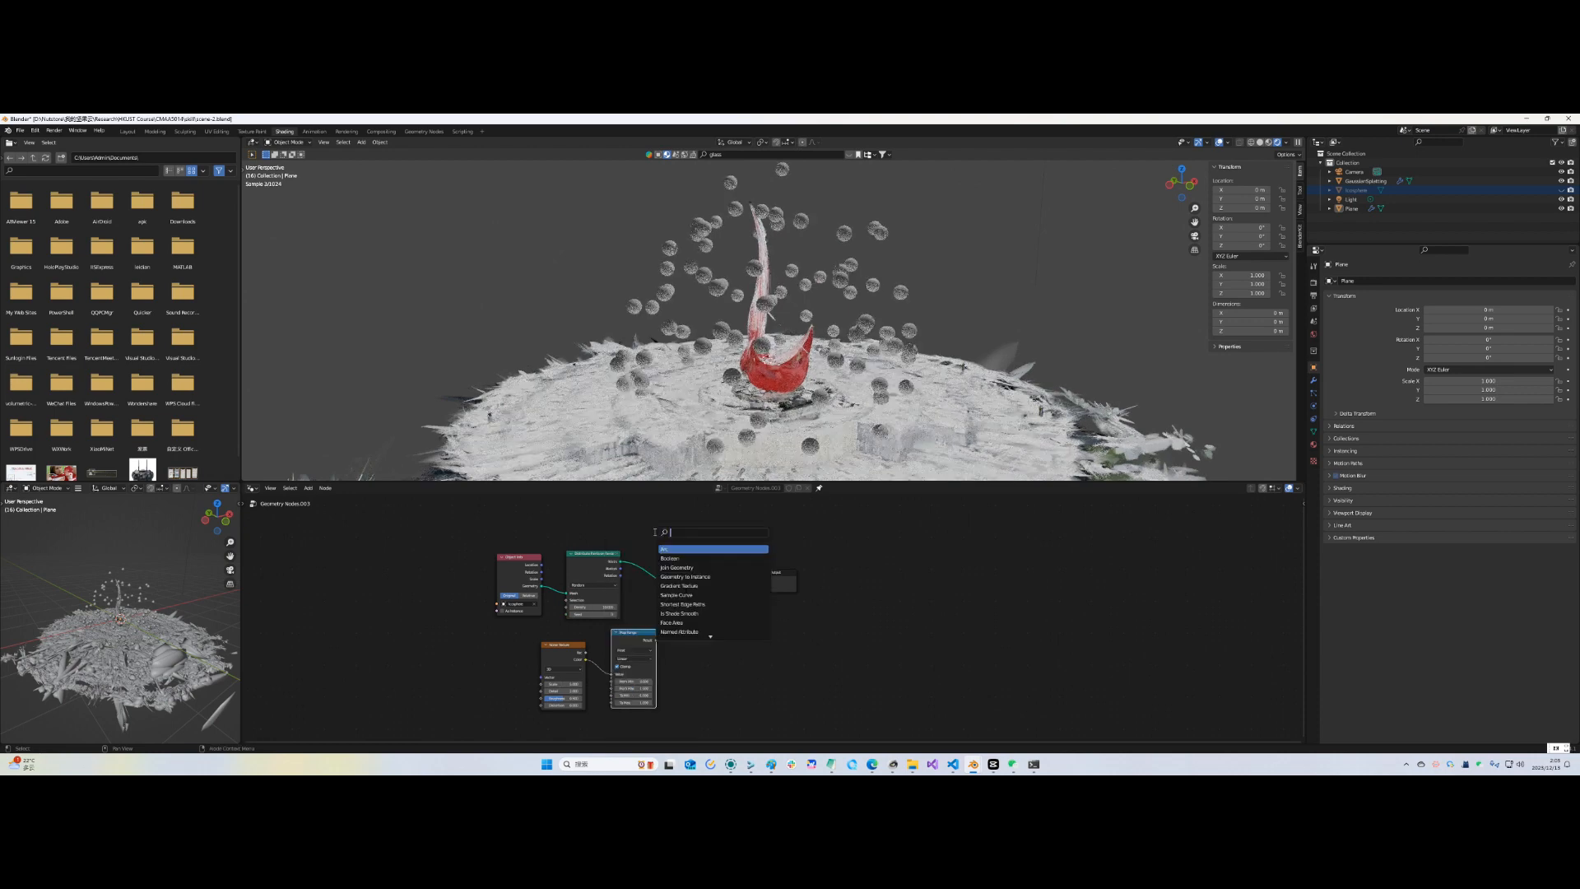
key("Return")
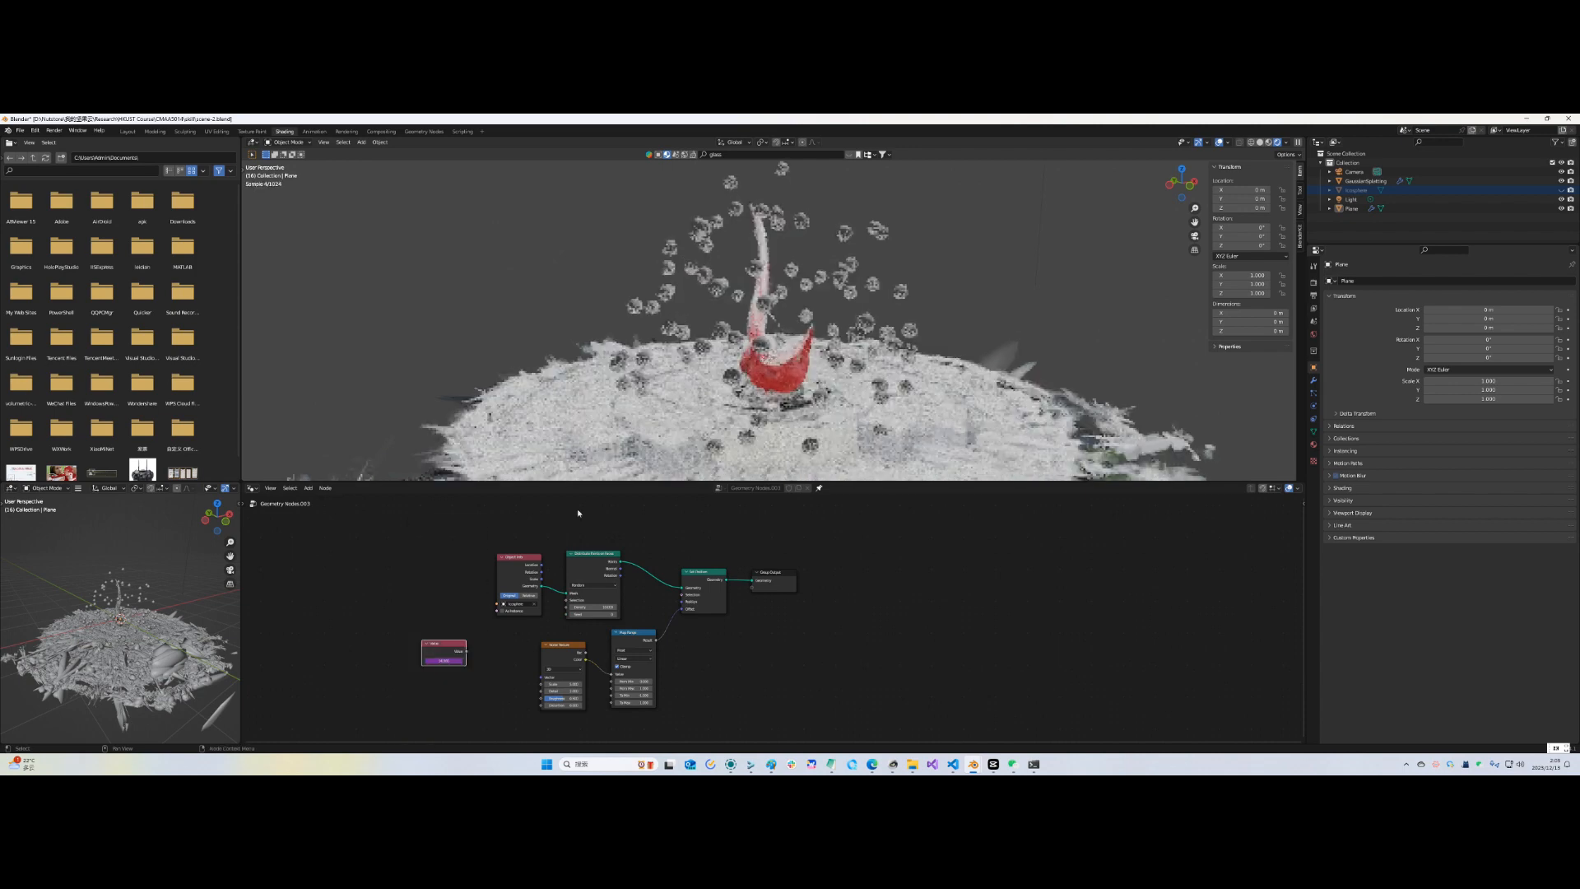
key("shift+a")
left_click(473, 536)
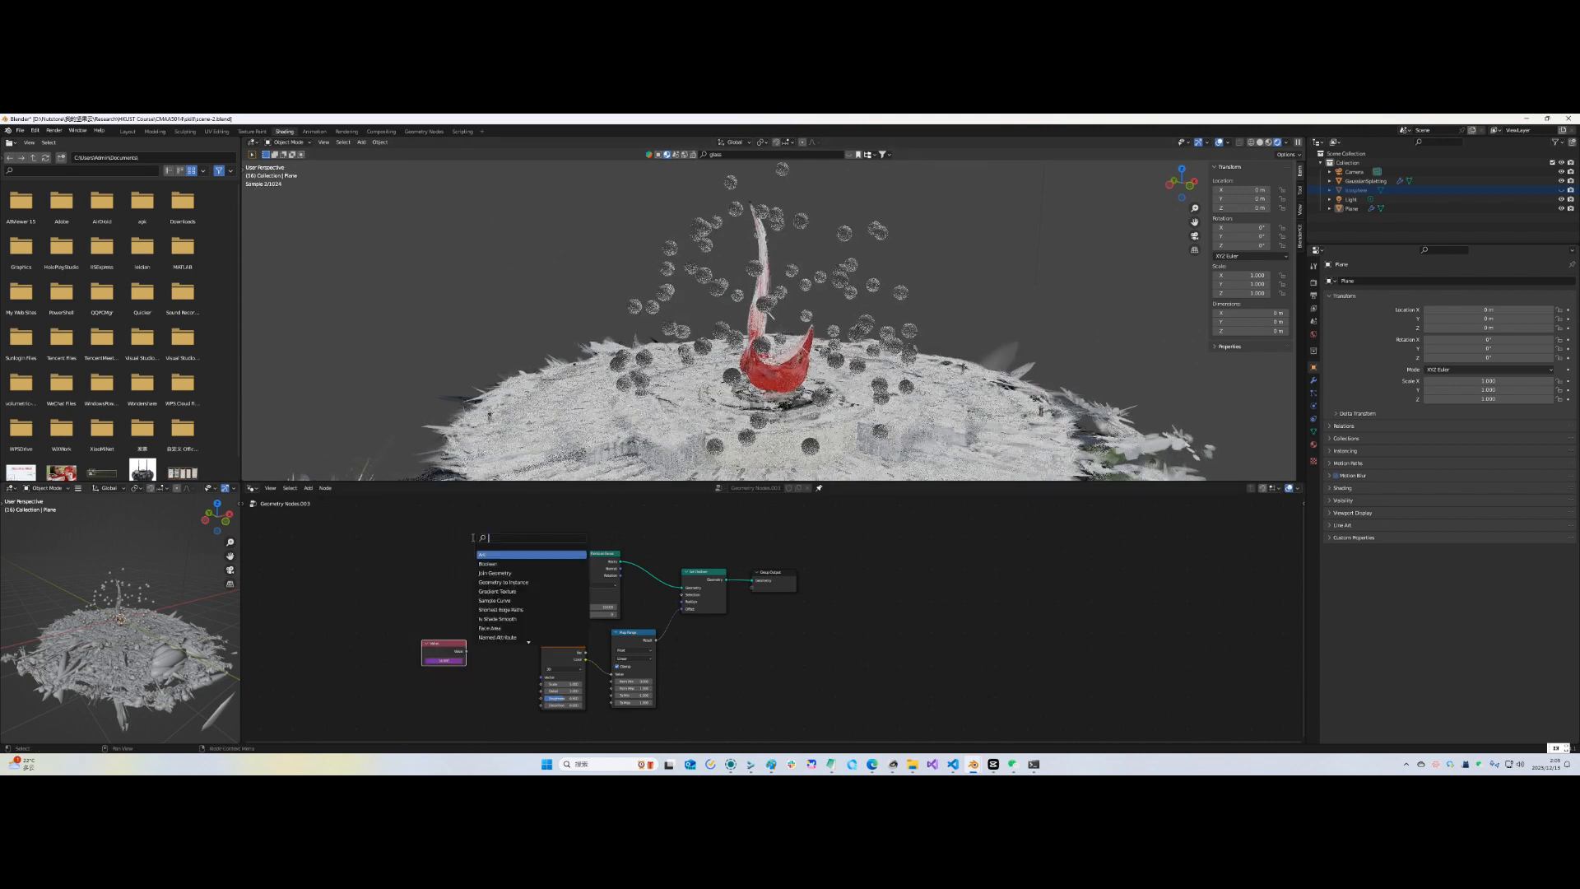
type("math")
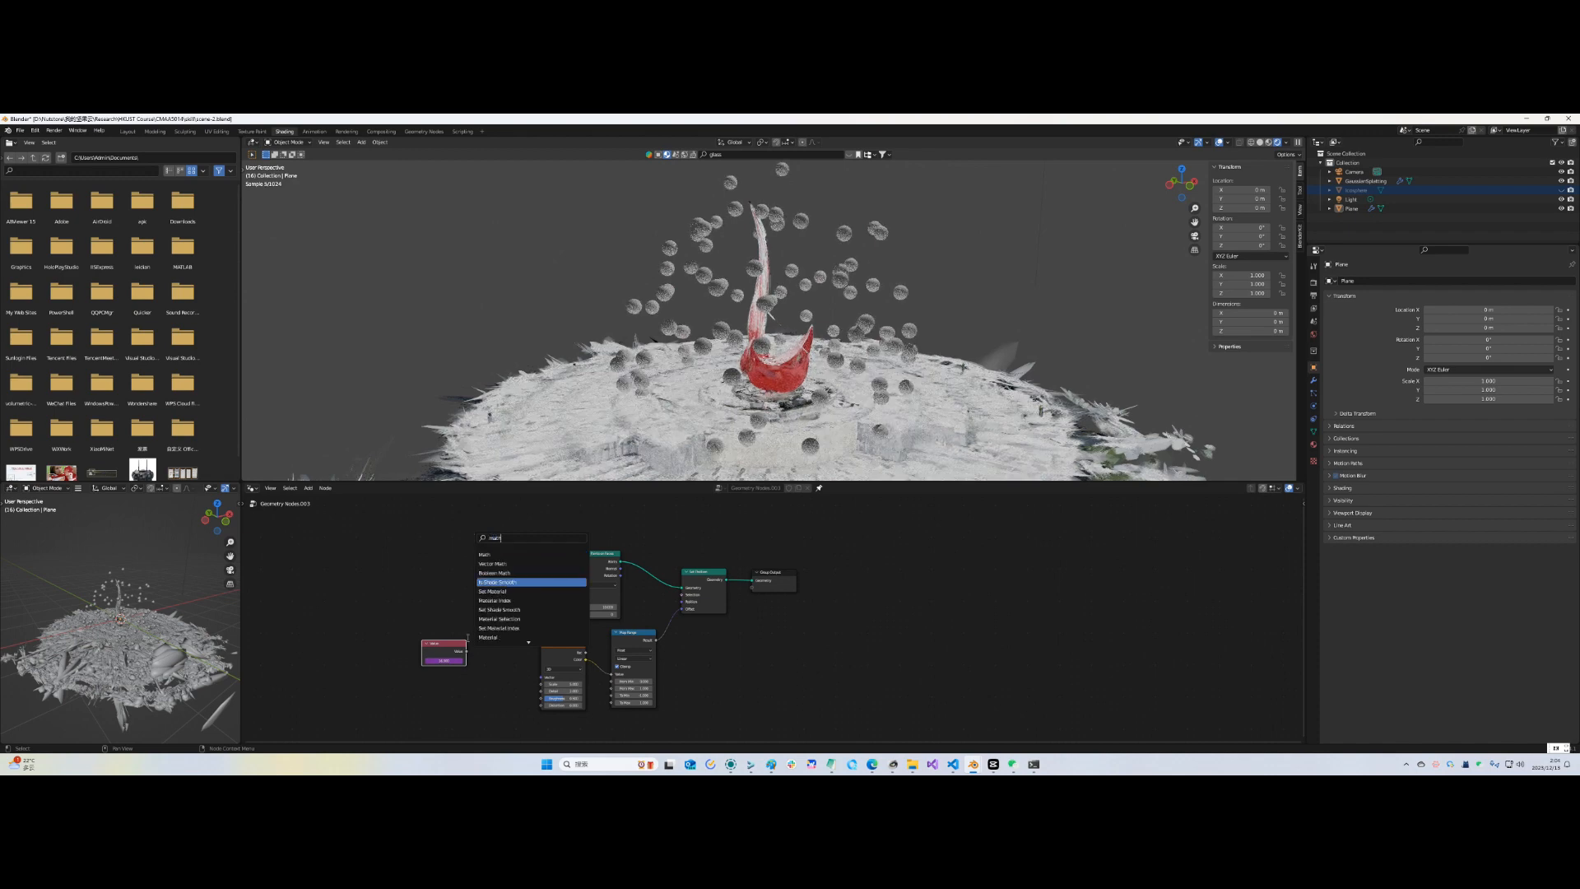
left_click(493, 628)
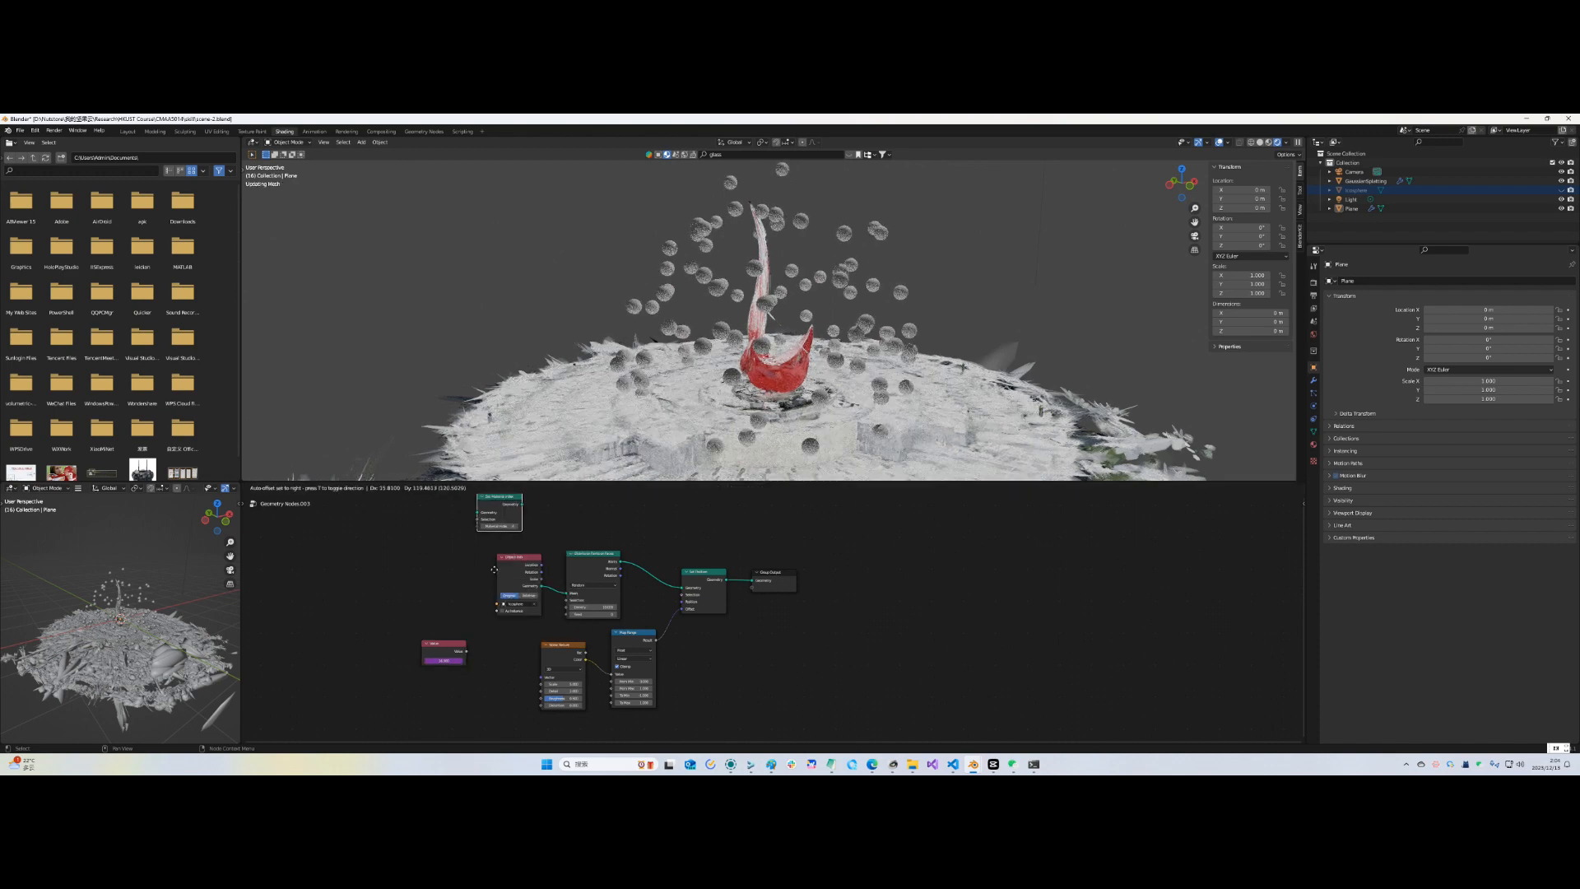
left_click(492, 717)
Add a Math node set to Divide beside the Noise Texture and link the Value node to its first input
key("shift+a")
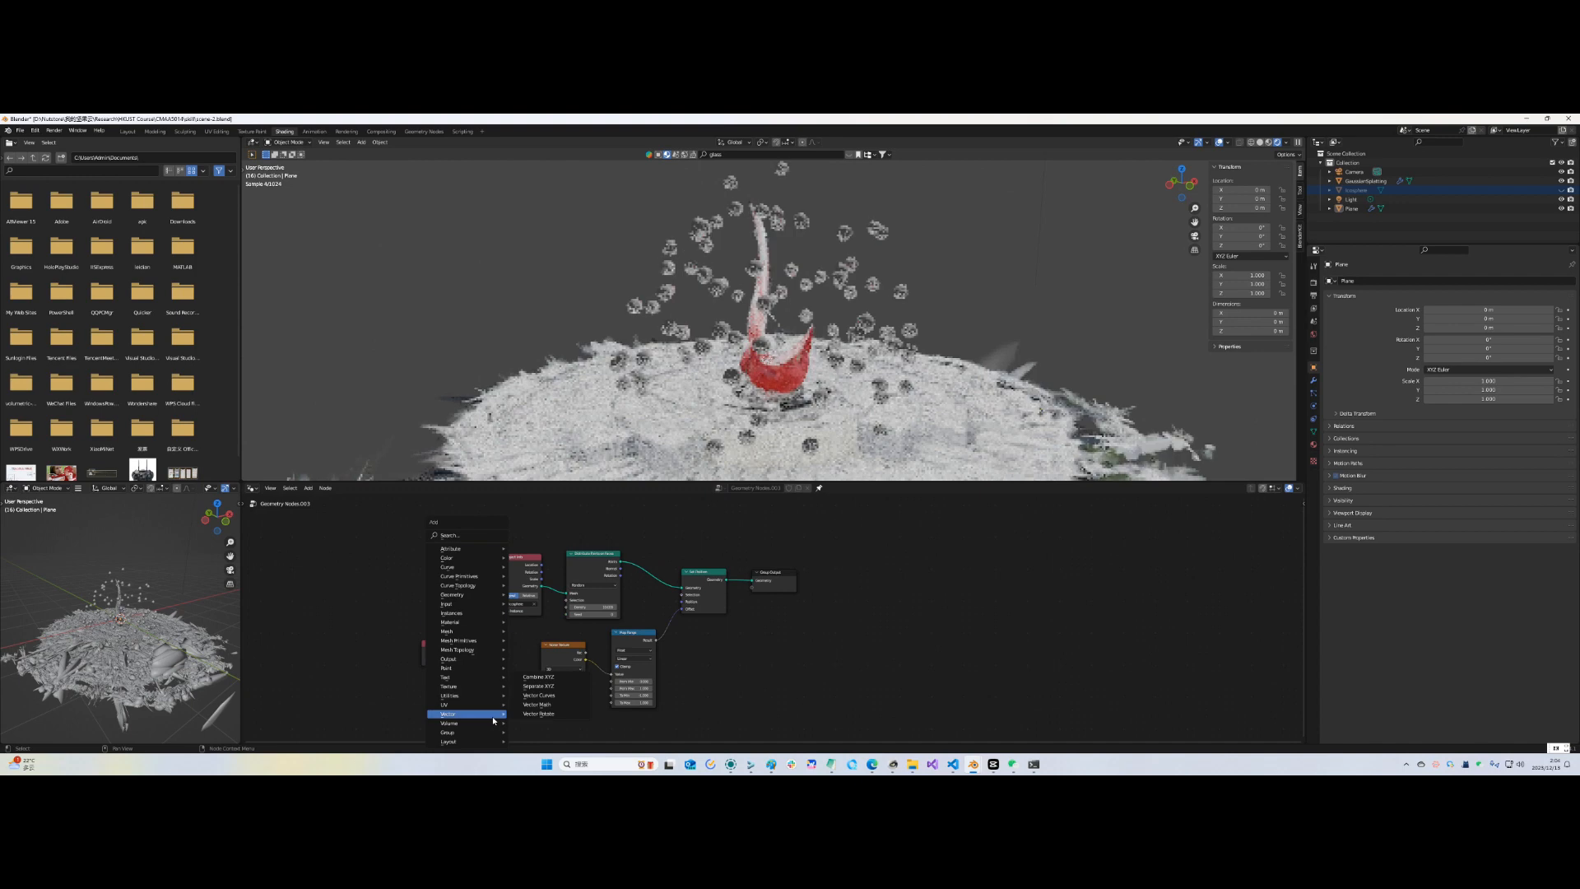
left_click(452, 536)
type("m")
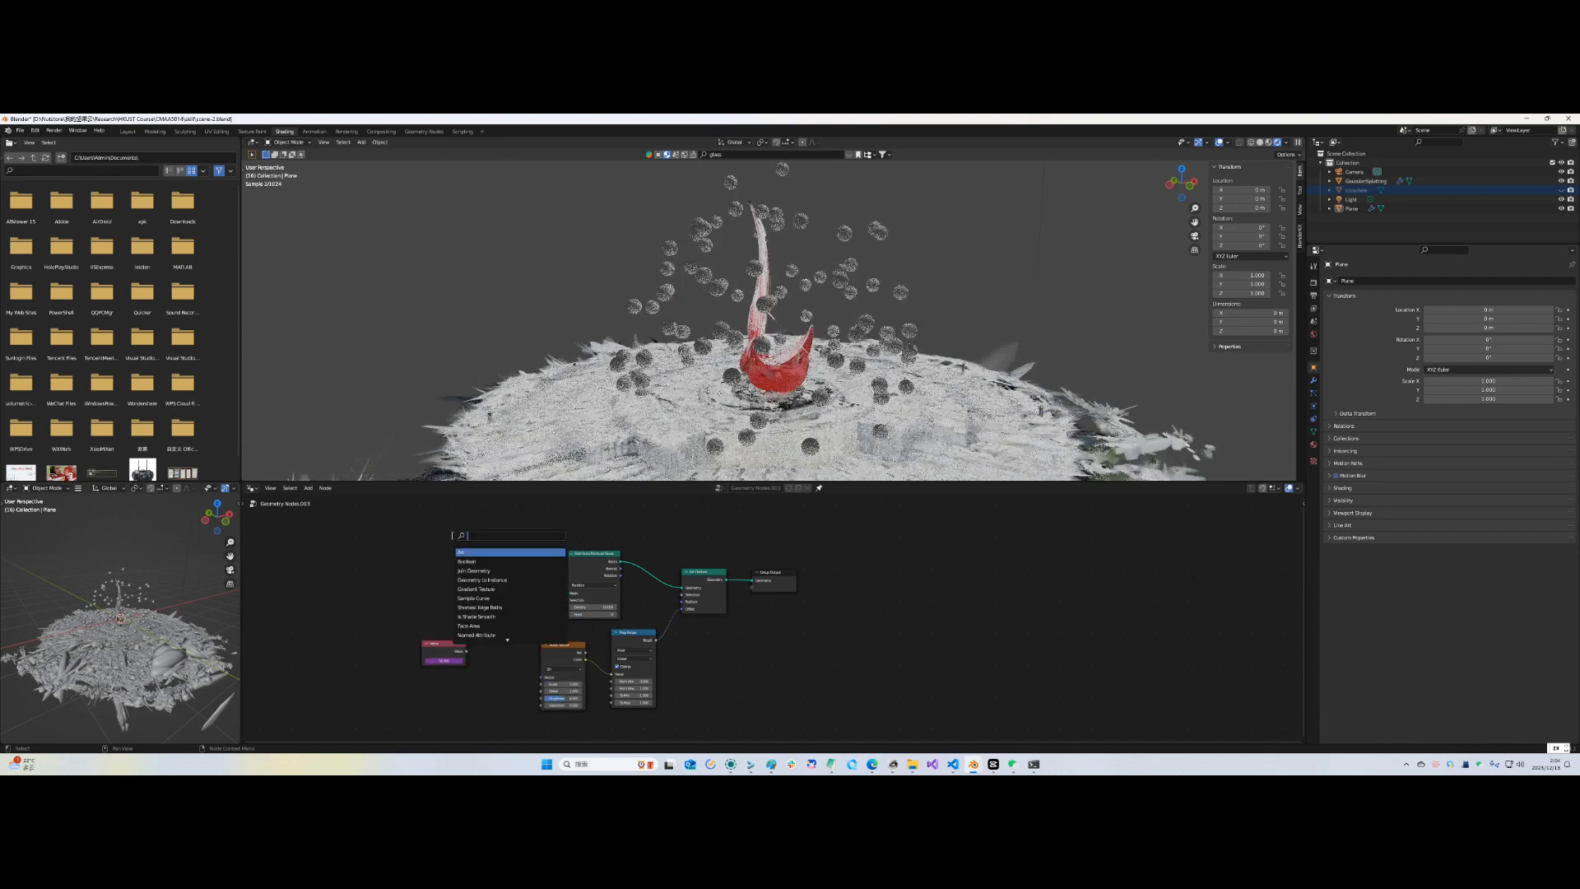
type("ath")
key("Return")
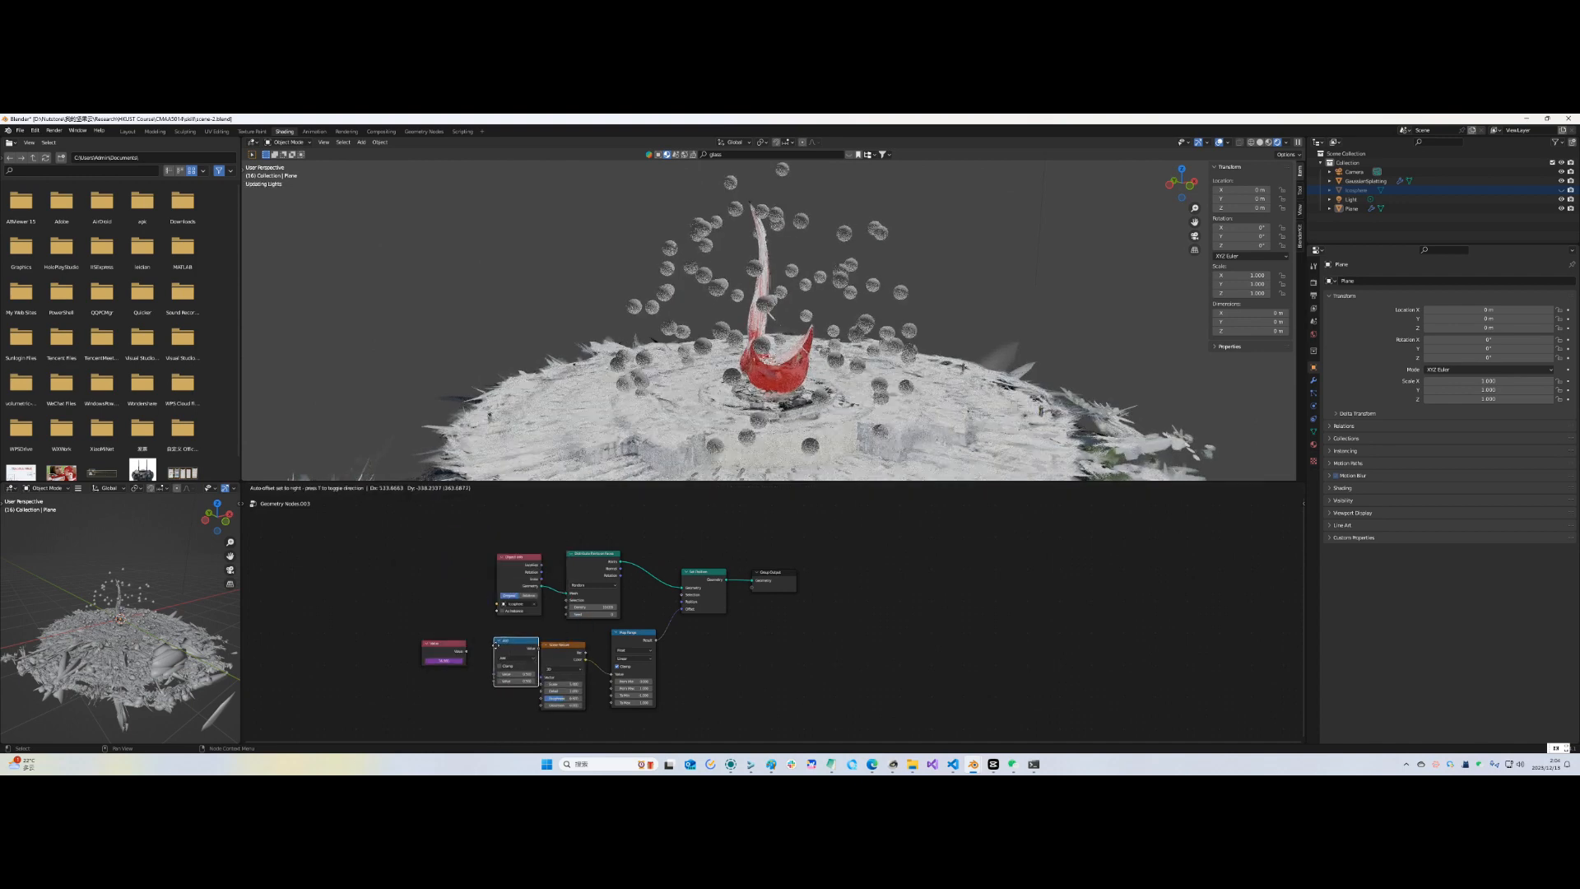
left_click(485, 658)
left_click_drag(466, 651, 485, 676)
left_click(506, 659)
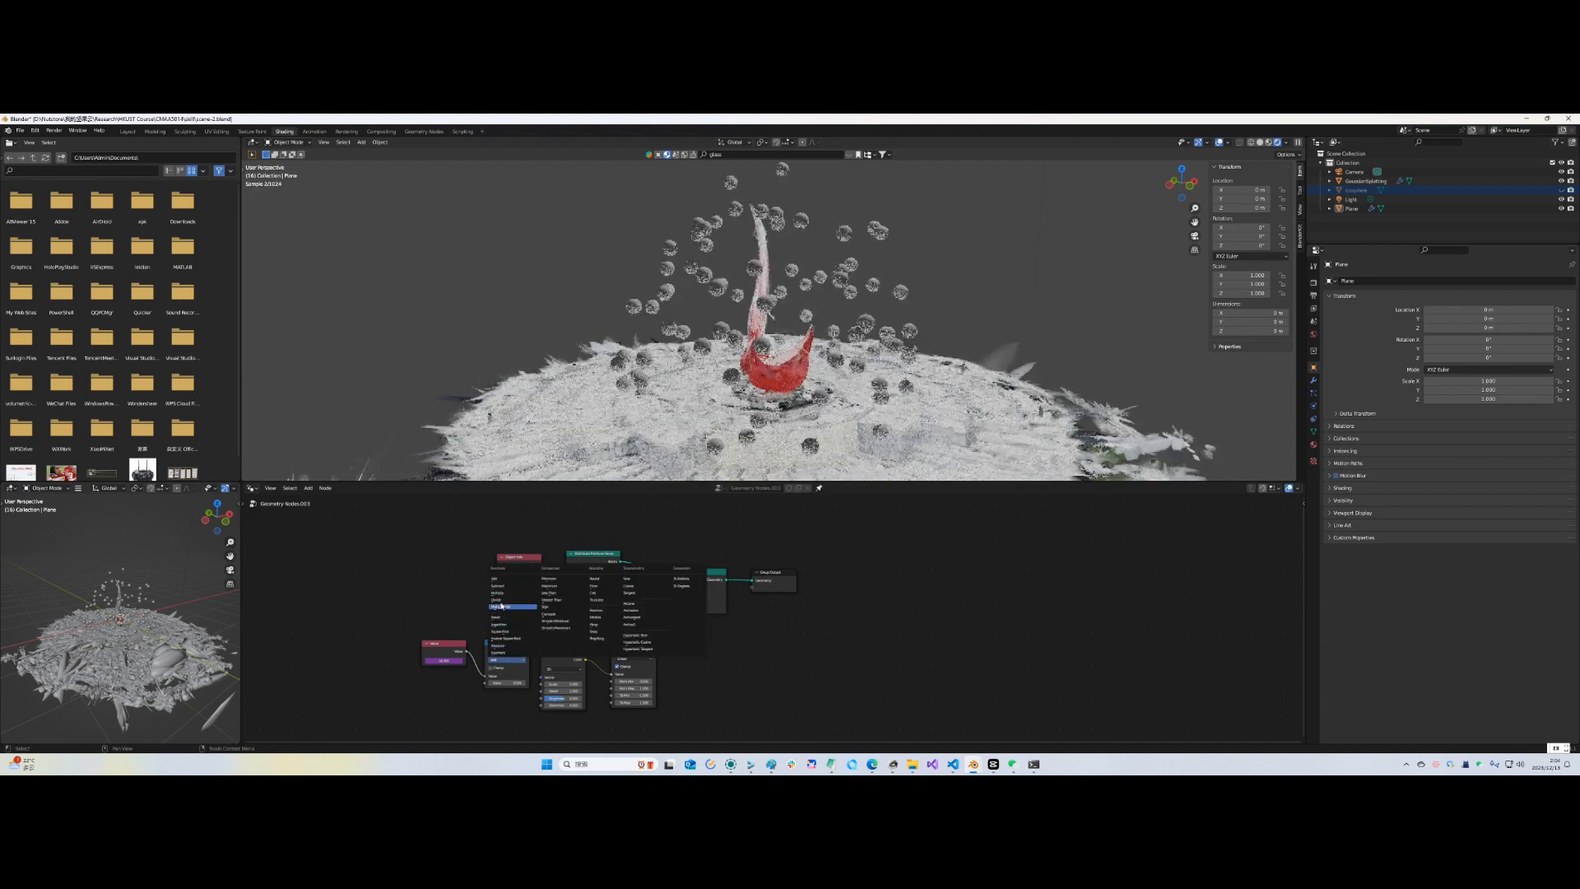
left_click(522, 651)
Switch the Noise Texture to 4D and feed its W input from the Divide node with a divisor of 20
mouse_move(528, 650)
left_mouse_down()
mouse_move(544, 688)
mouse_move(536, 662)
left_mouse_up()
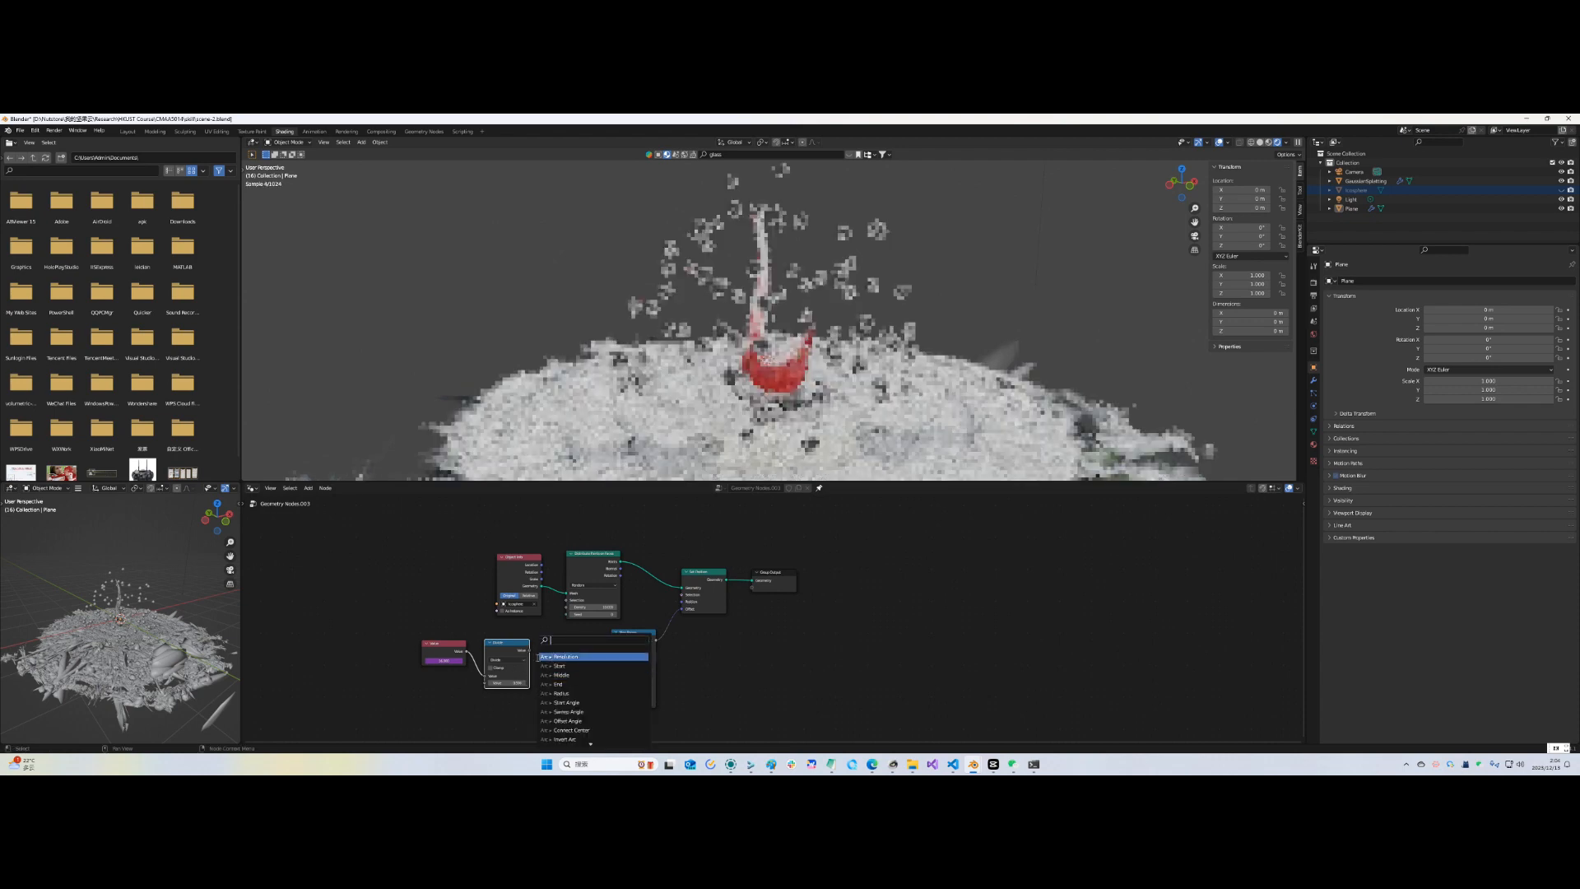
key("Escape")
left_click(560, 670)
left_click(559, 680)
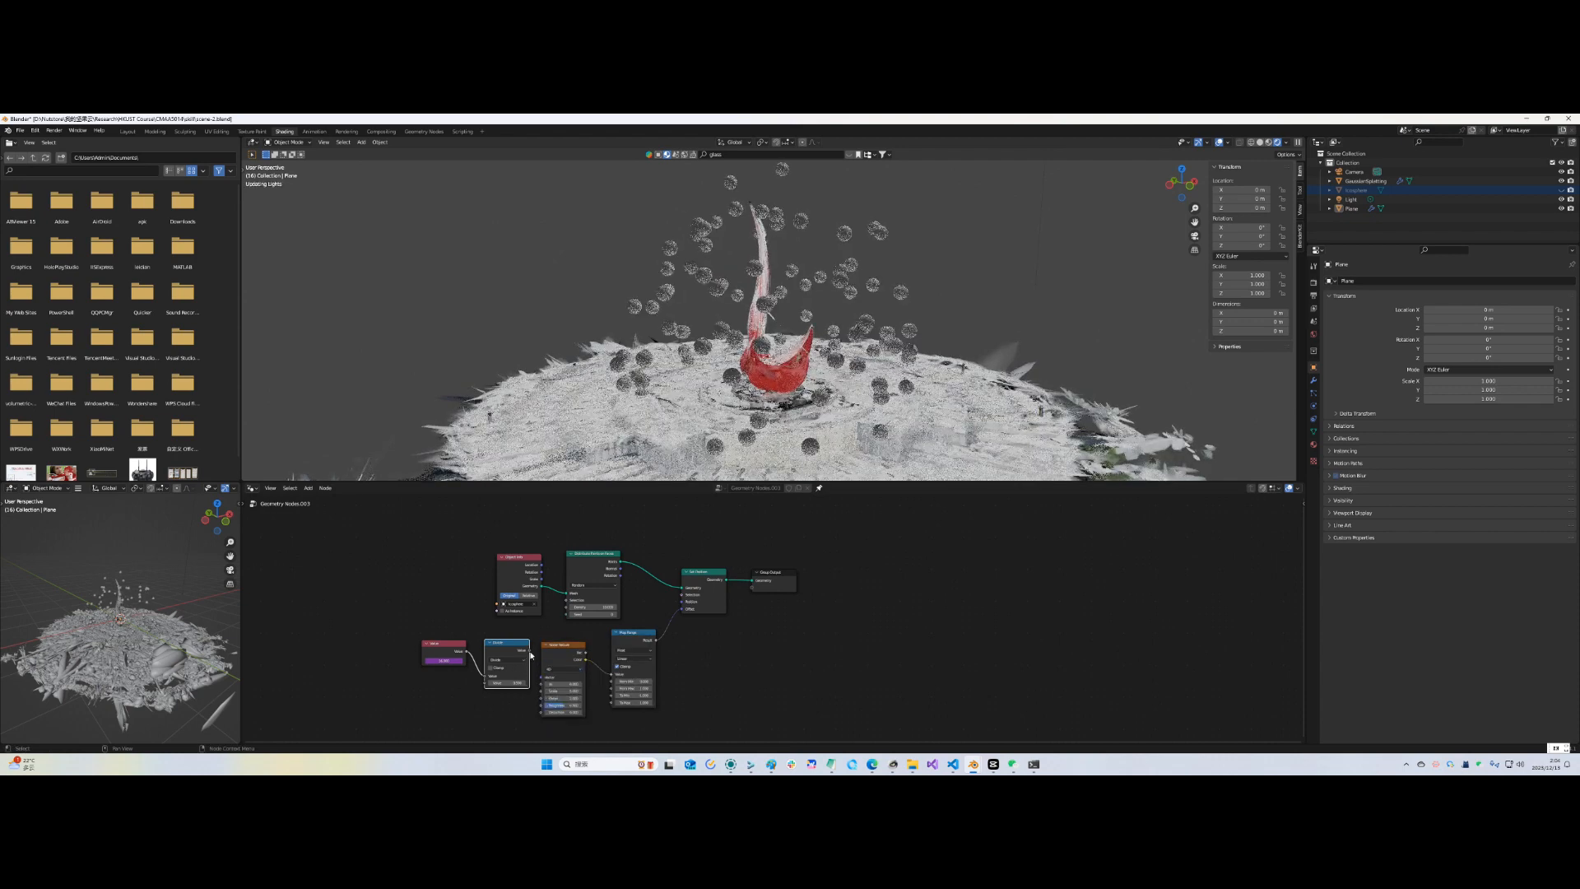
left_click_drag(530, 650, 541, 683)
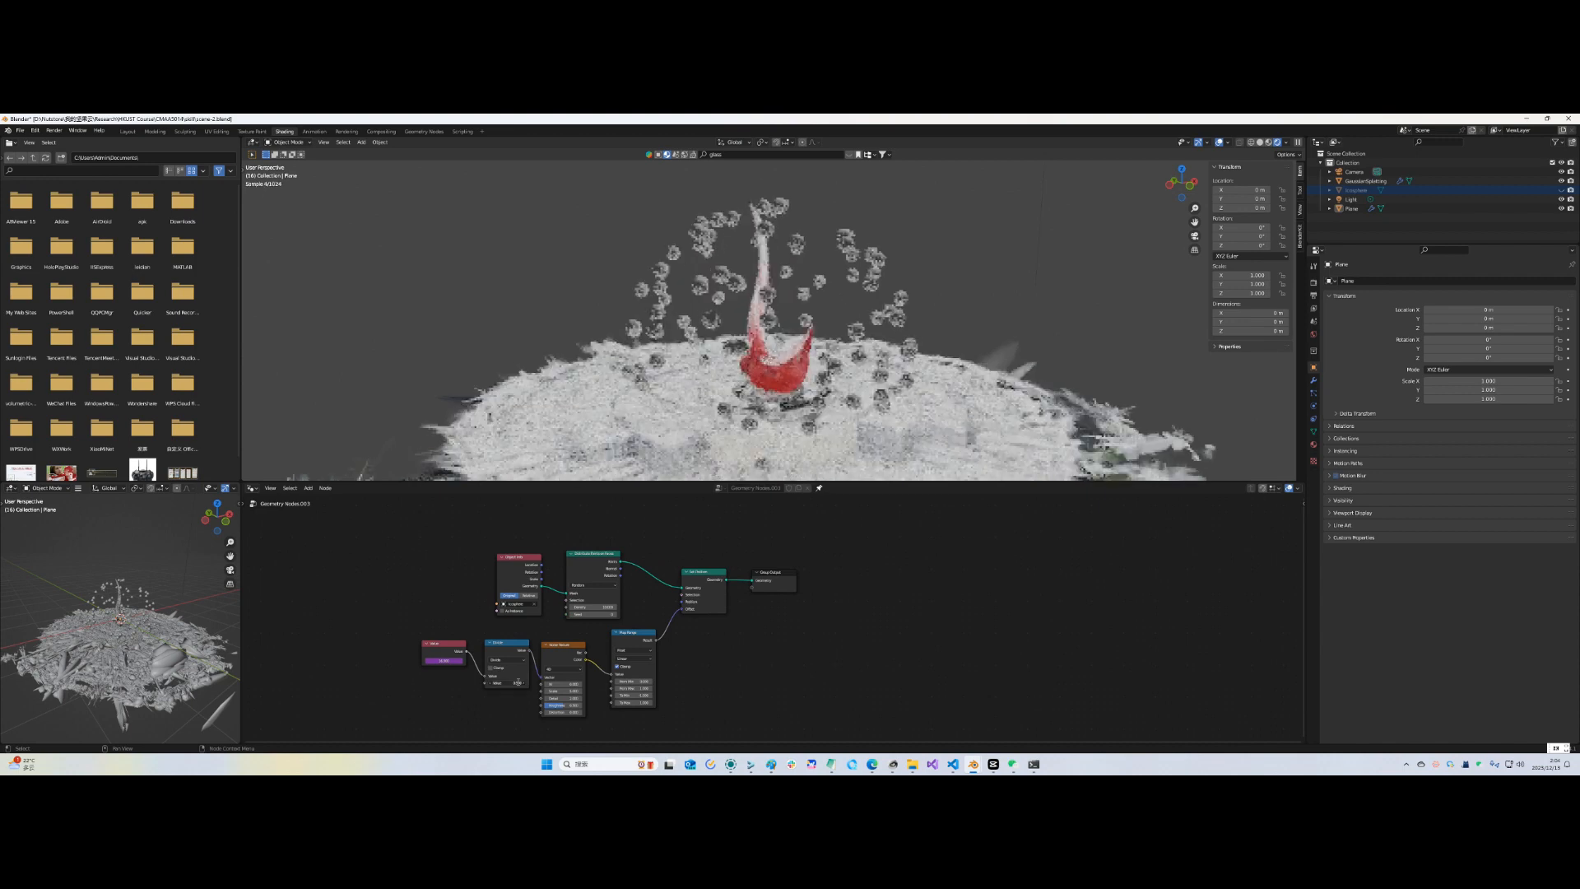
type("20")
key("Return")
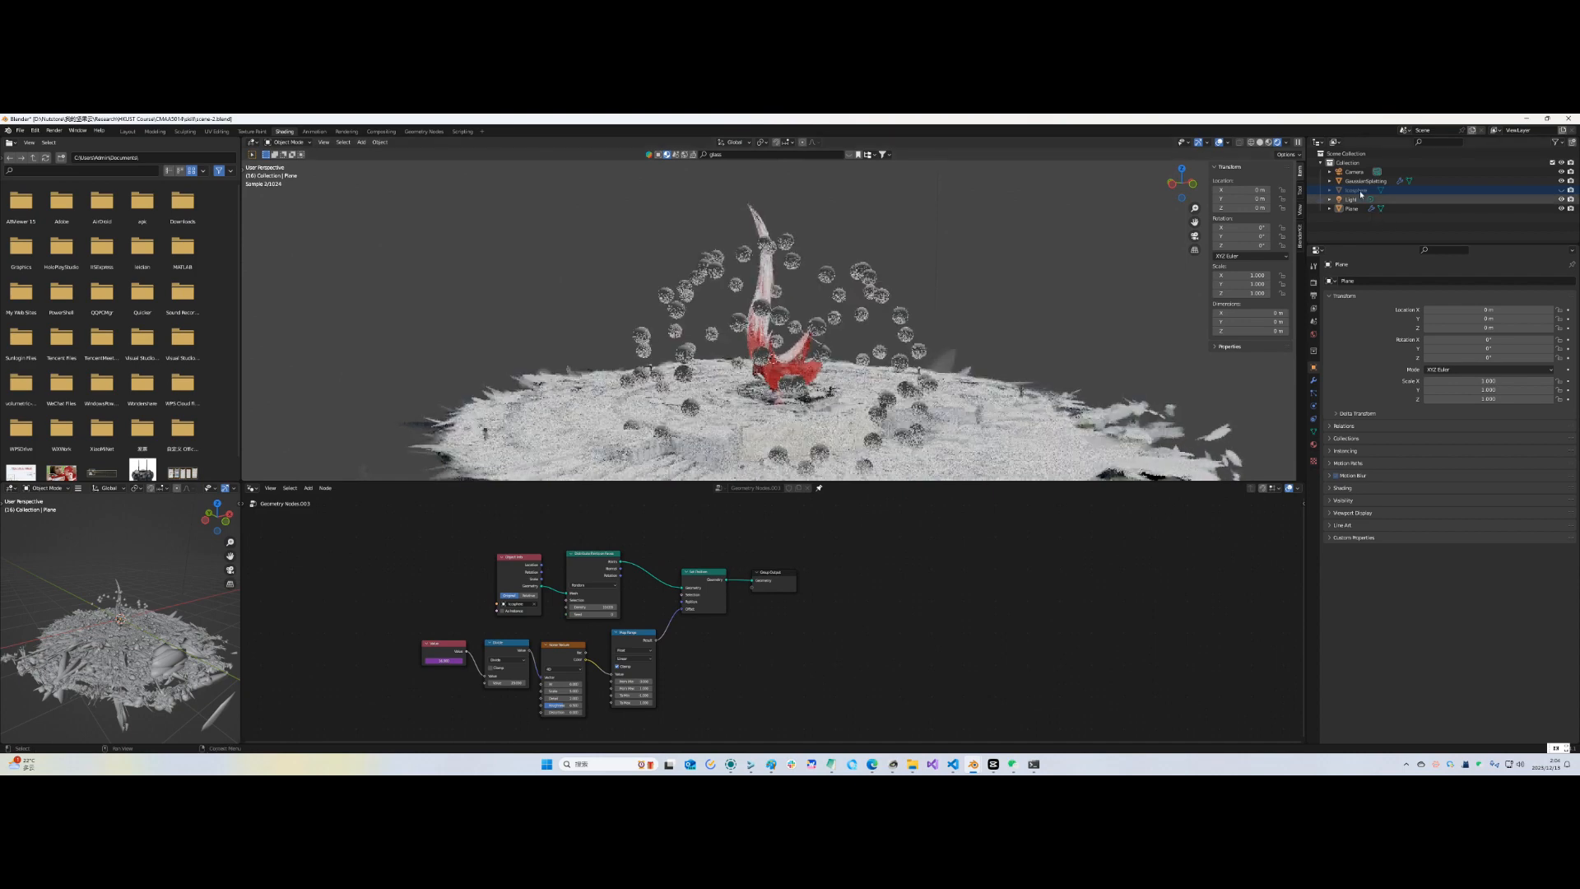
Set the large ico sphere's Object Info node to Relative
left_click(530, 596)
middle_click_drag(699, 375, 897, 364)
scroll(790, 389, "down", 3)
scroll(859, 380, "up", 3)
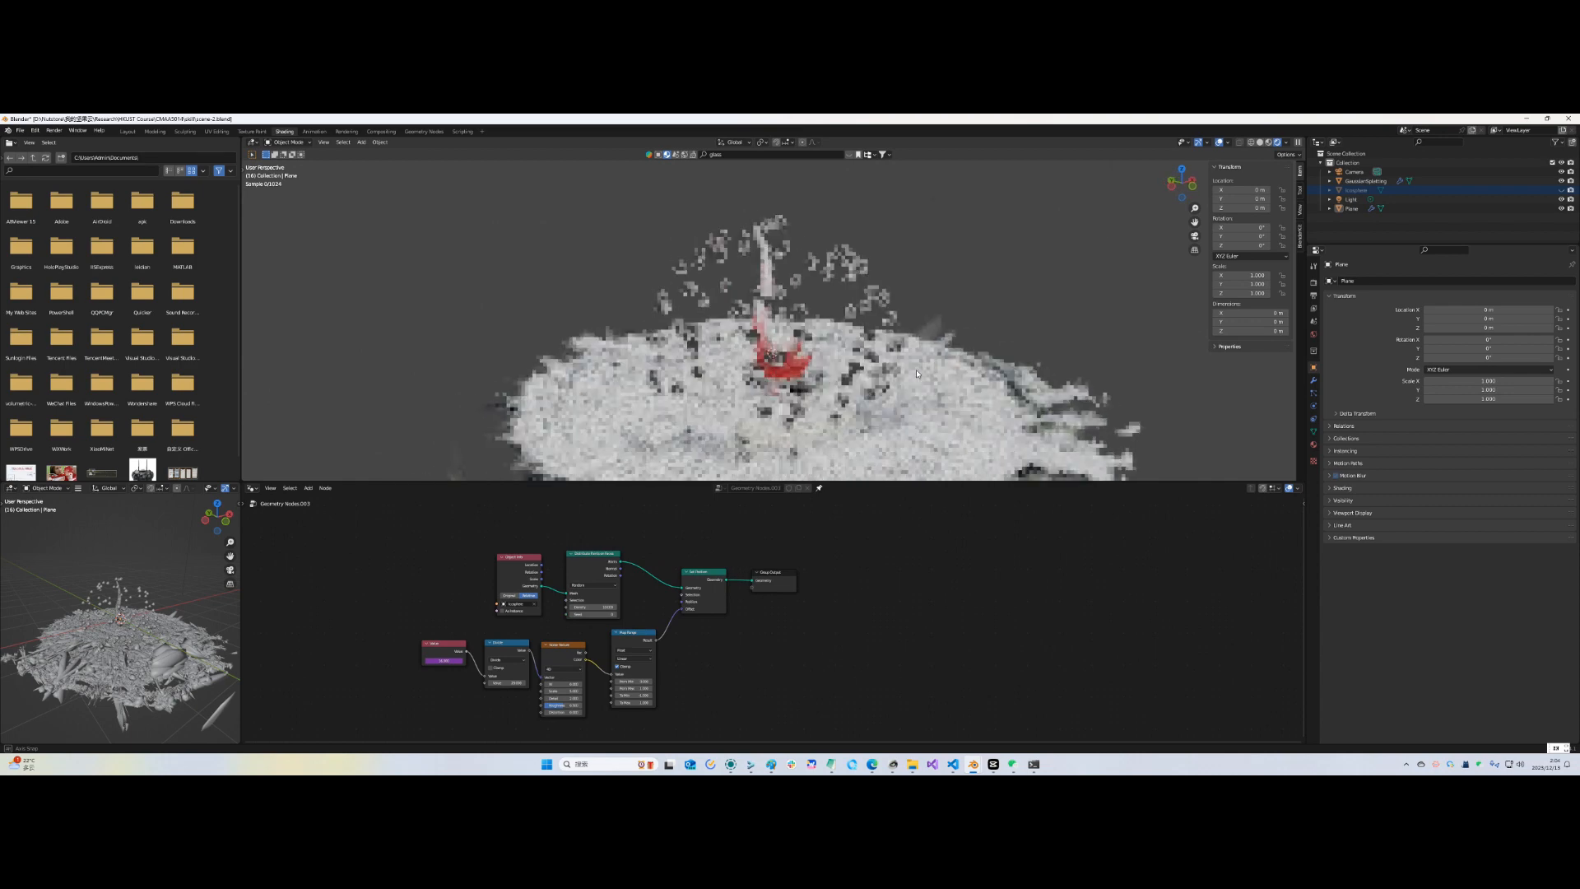
Add a second Ico Sphere mesh to the scene
left_click(1026, 331)
key("shift+a")
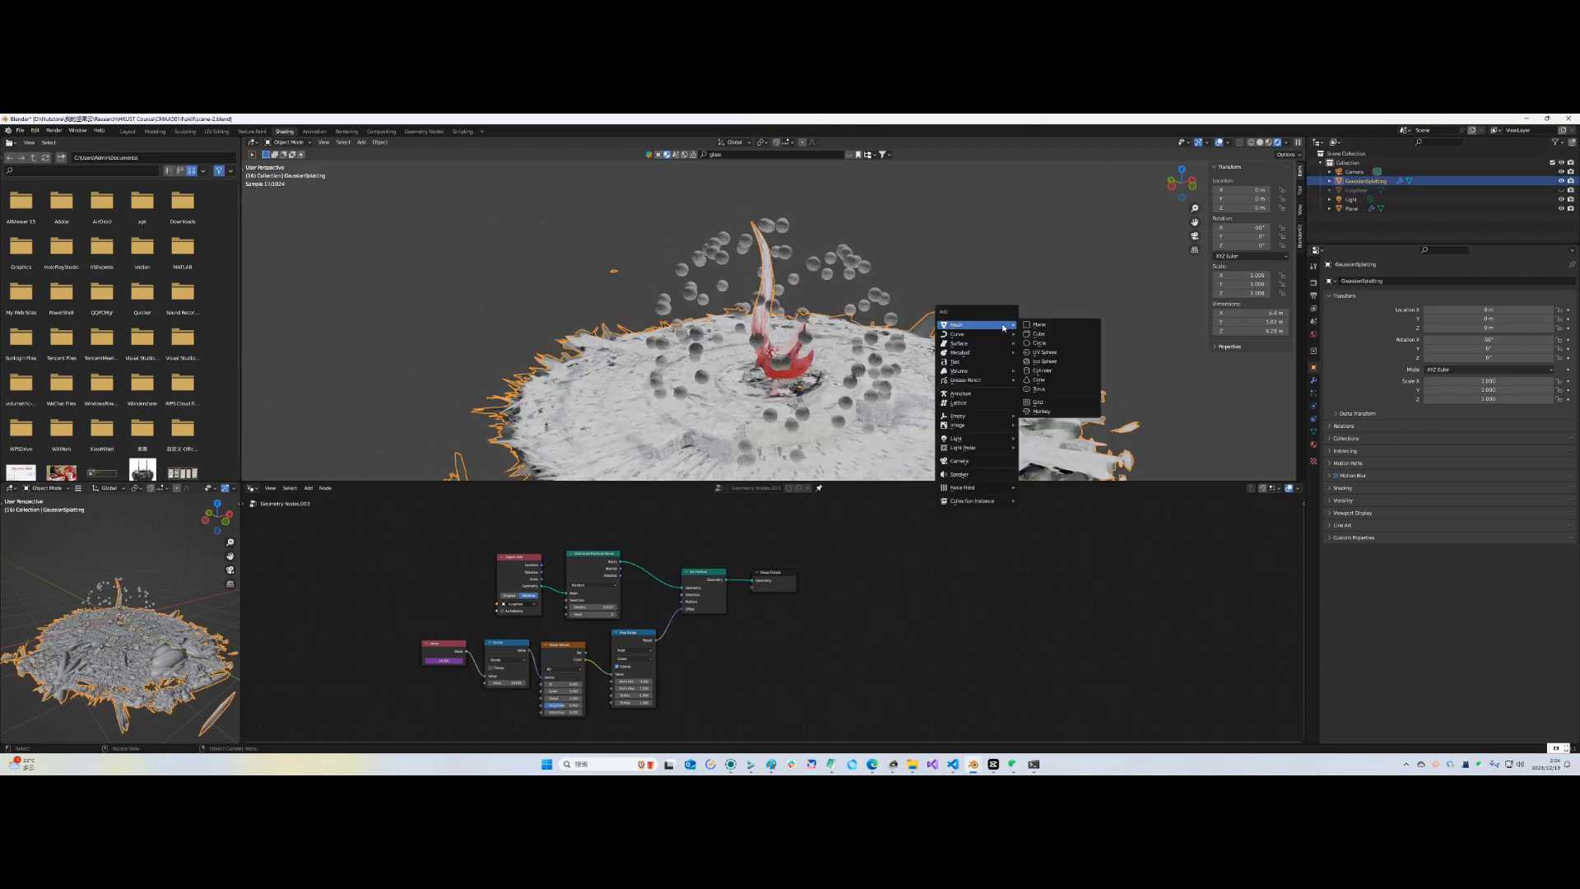
left_click(1043, 362)
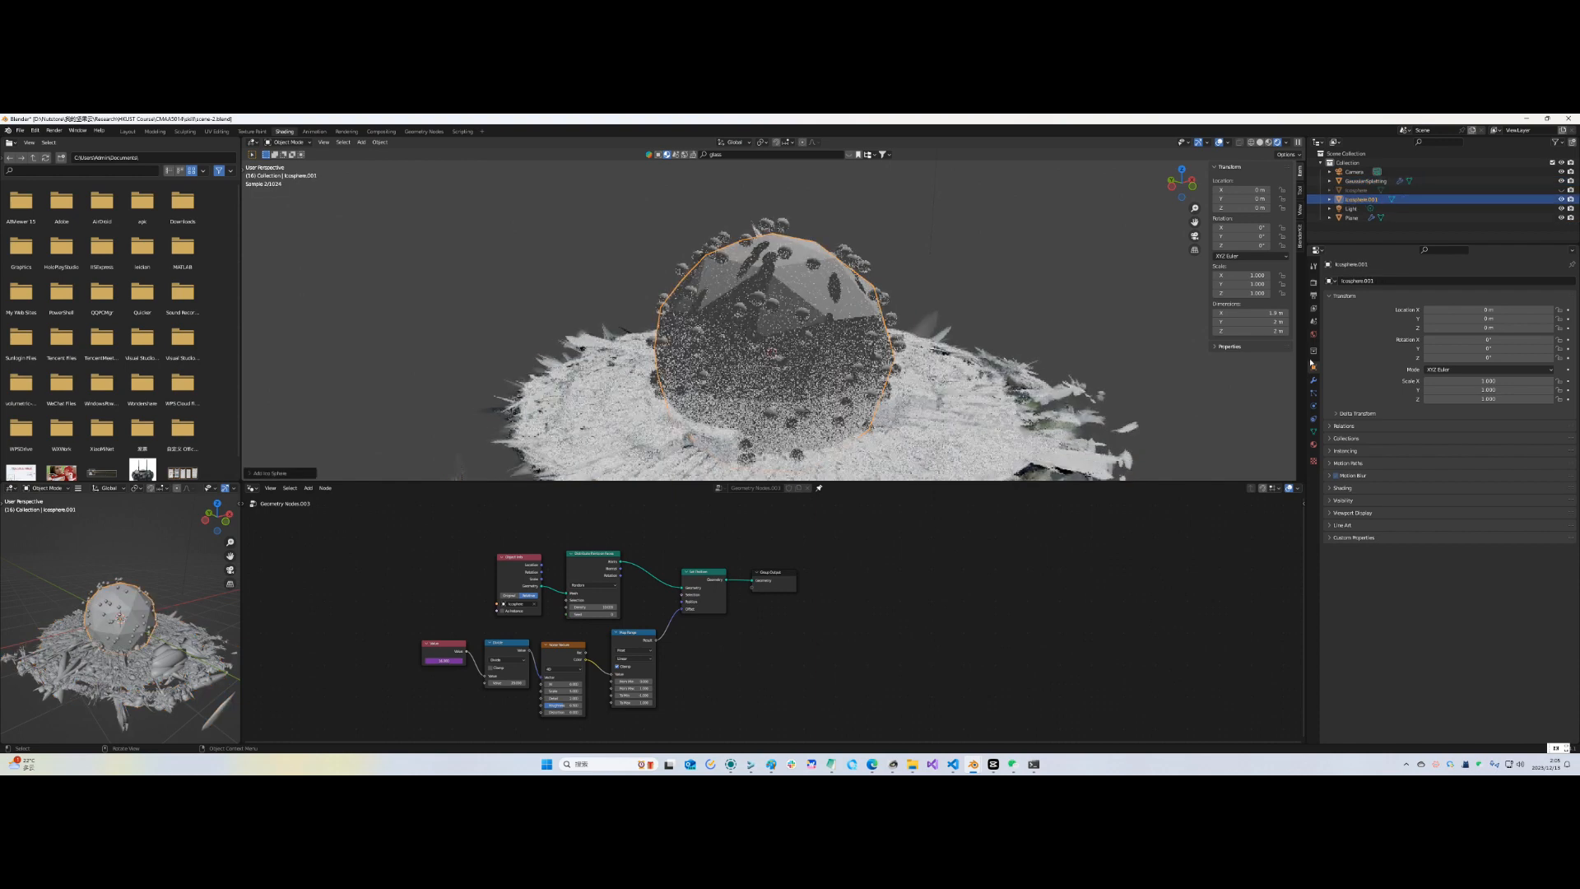
Scale the new ico sphere to 0.05 on X, Y and Z
left_click(1484, 380)
type("0.05")
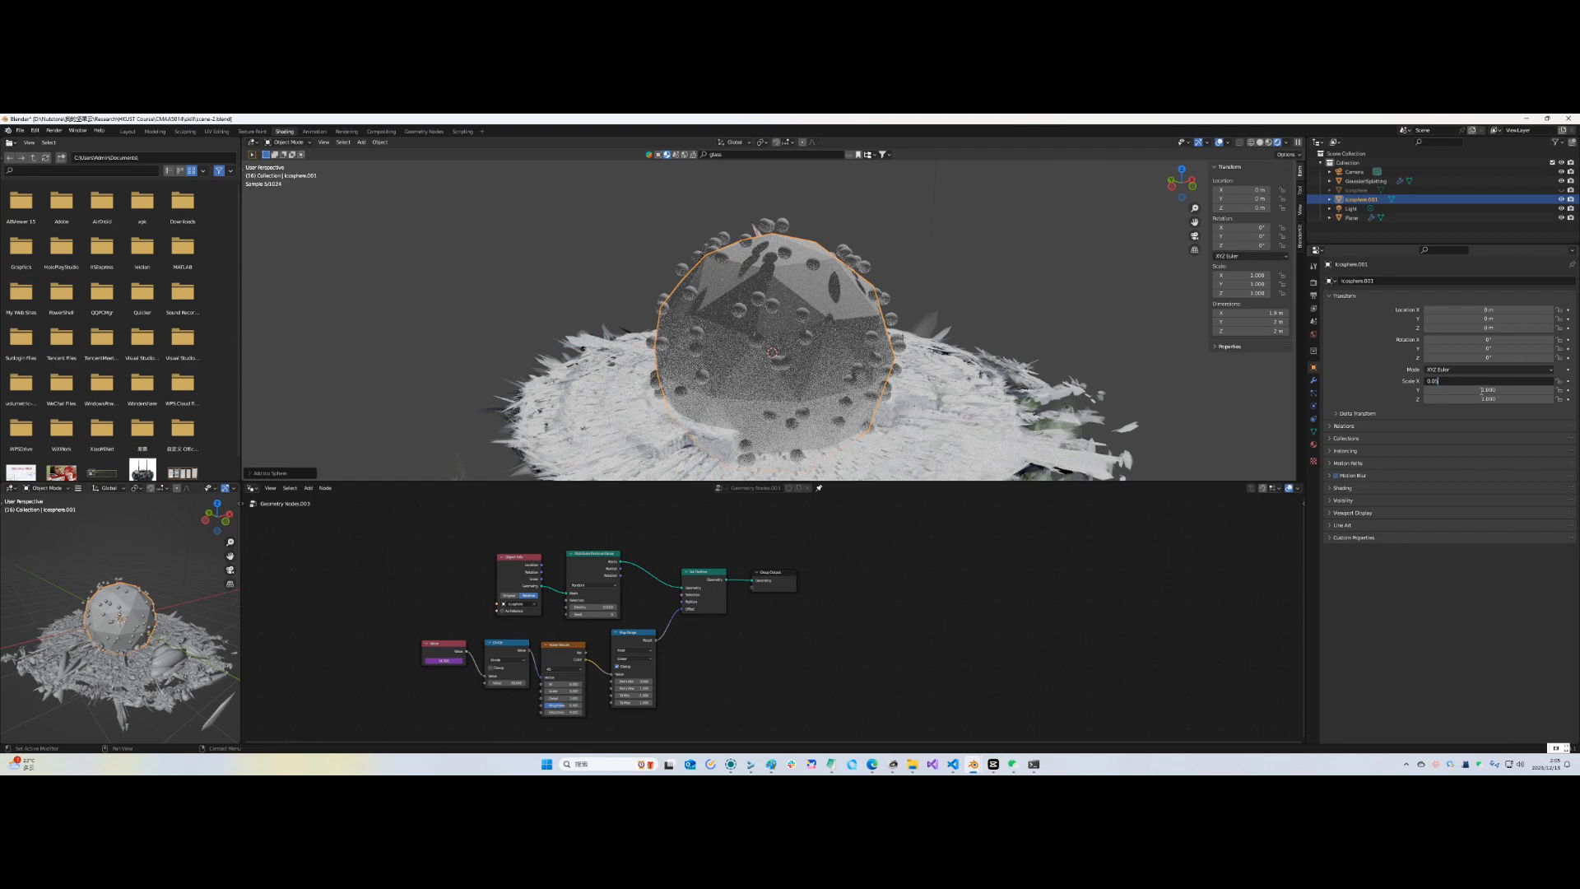
key("Return")
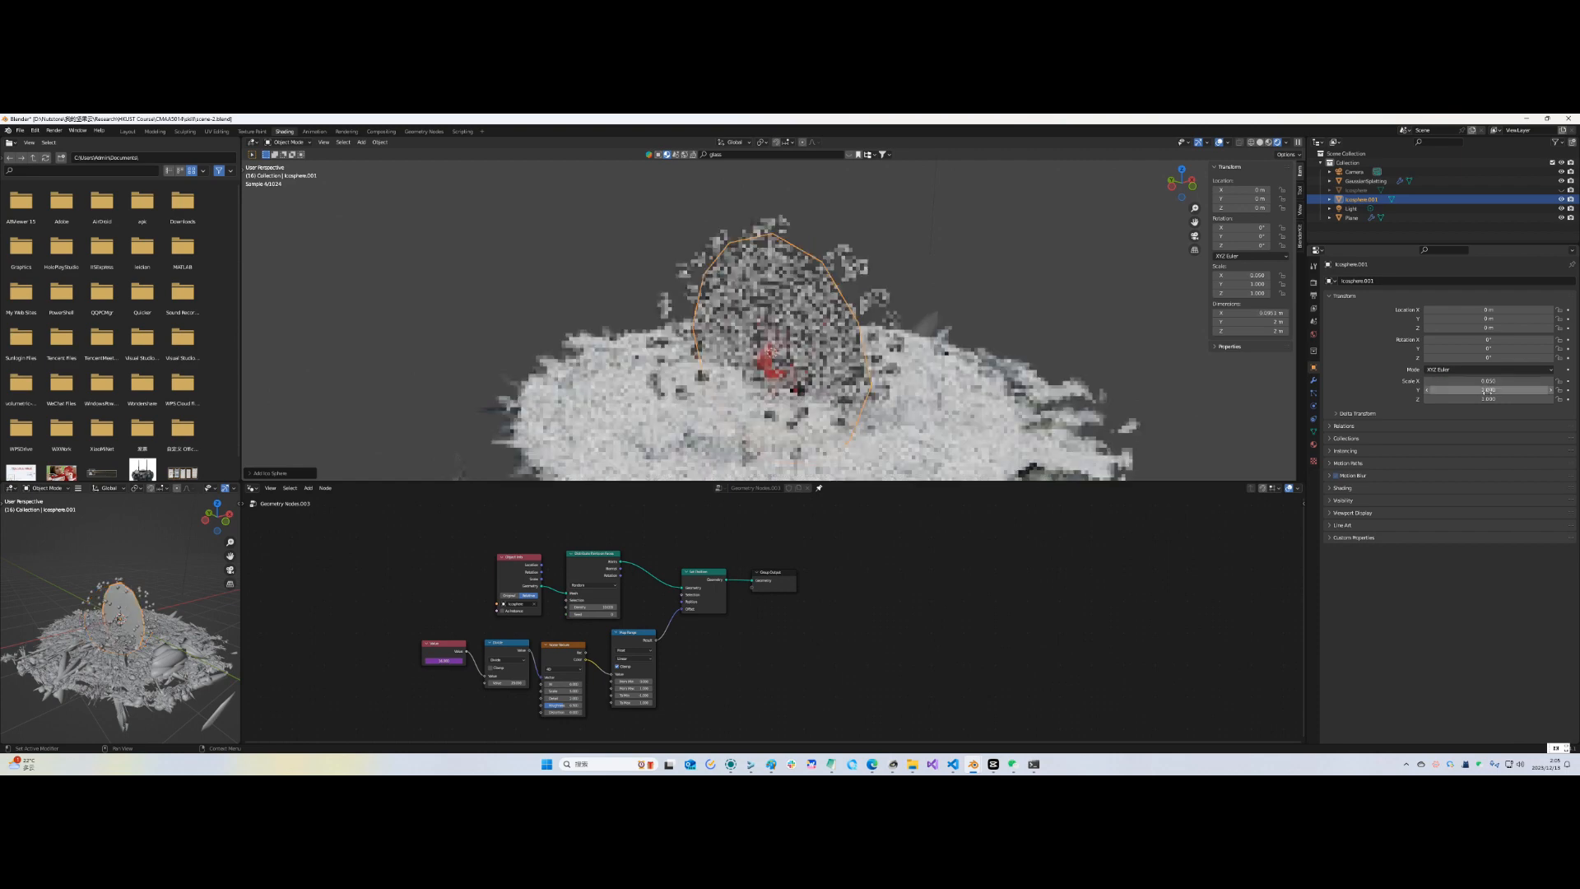
left_click(1492, 389)
type("0")
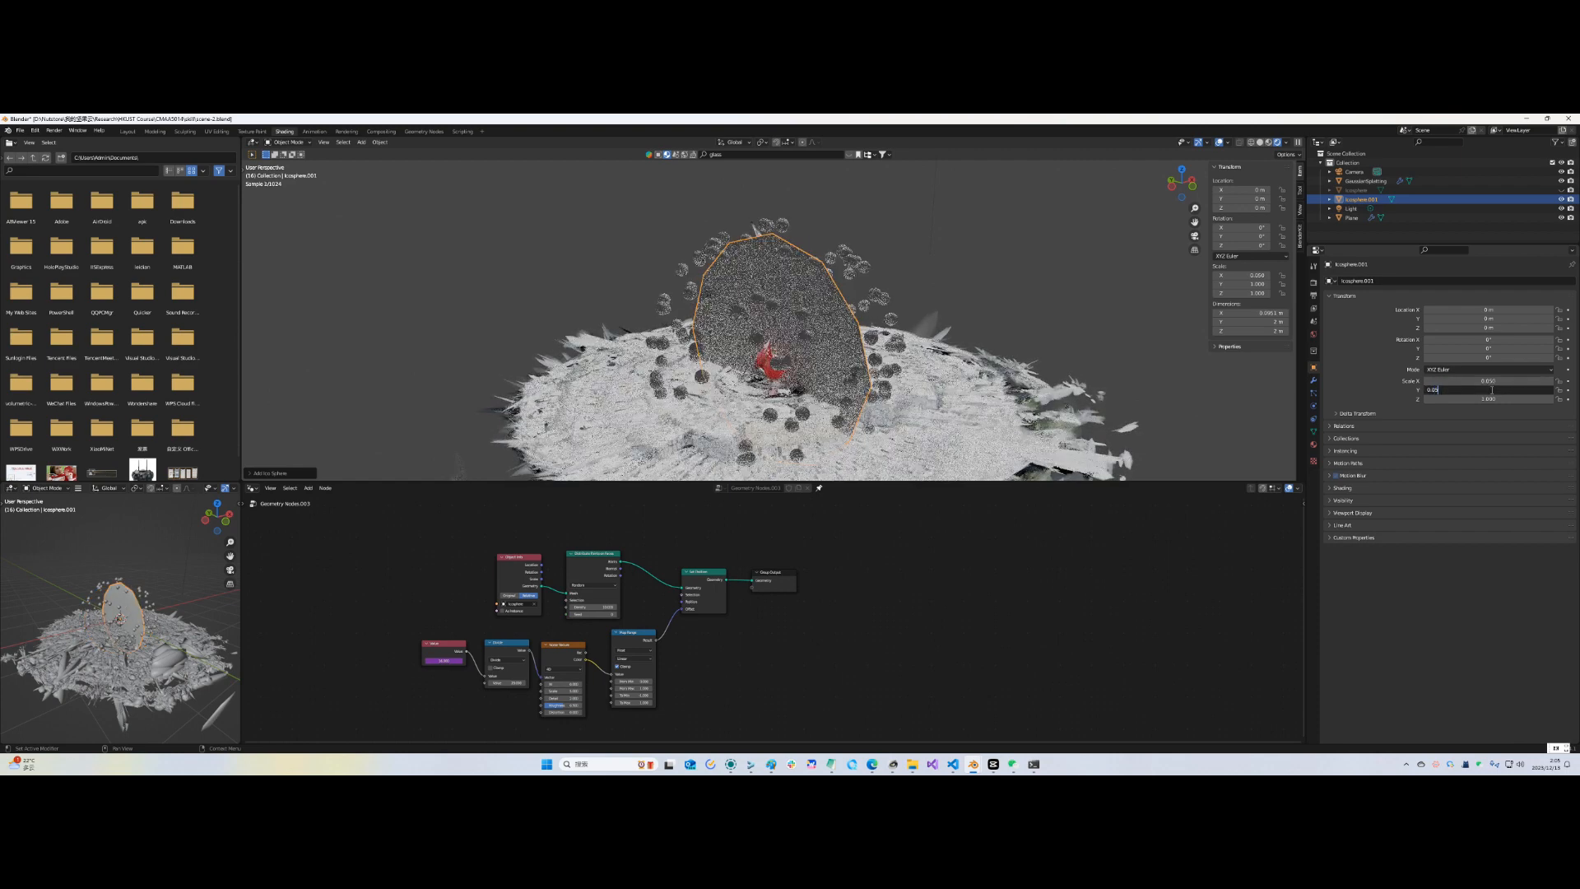
type(".05")
key("Return")
left_click(1497, 399)
type("0")
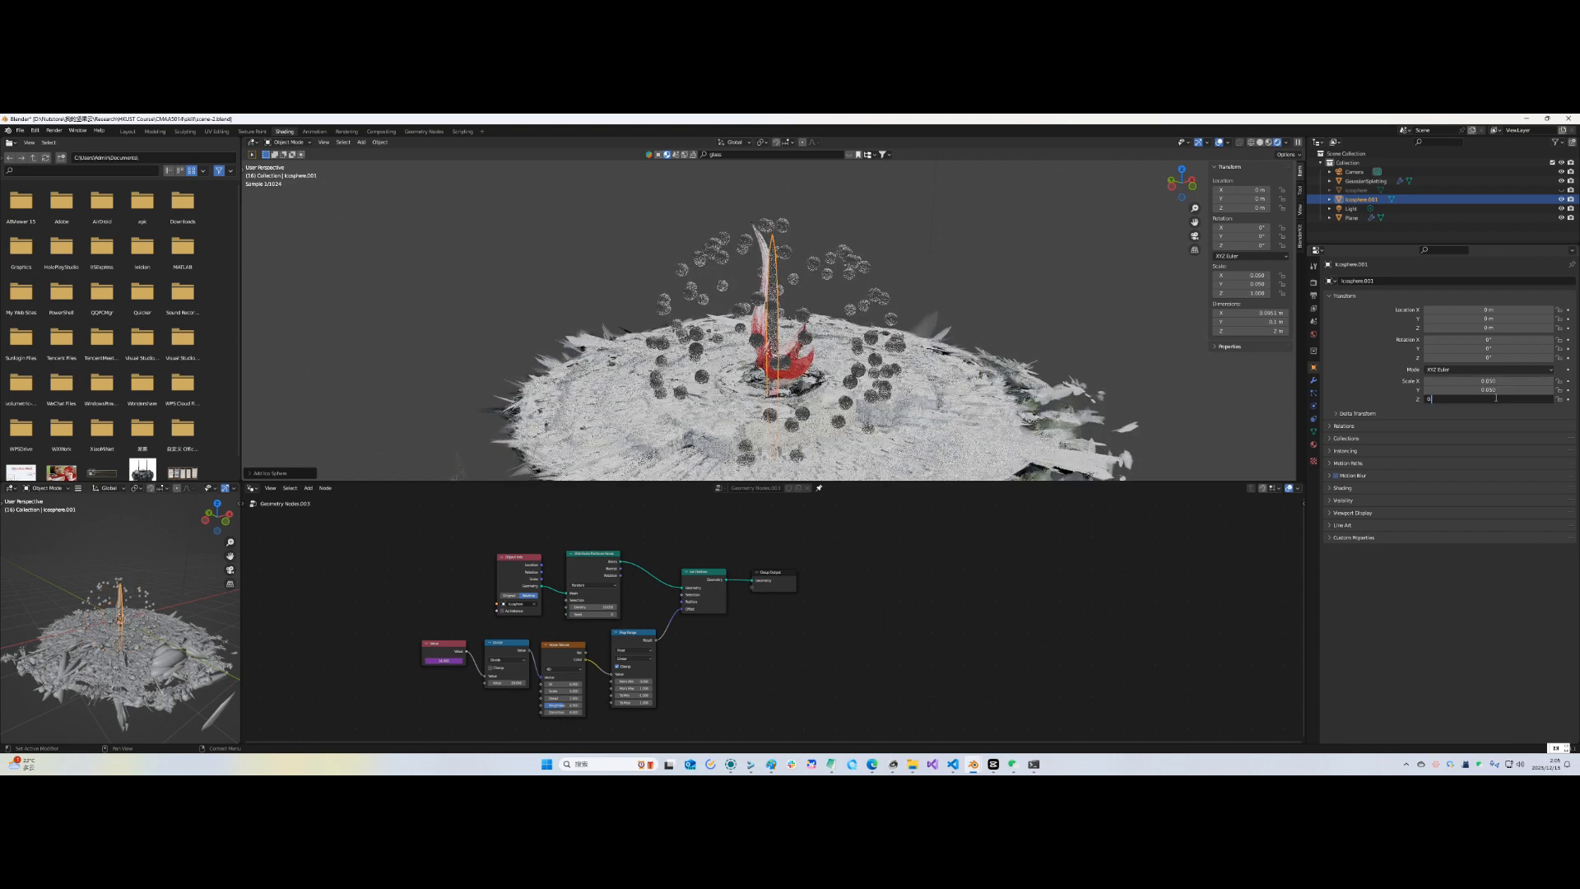
type(".05")
key("Return")
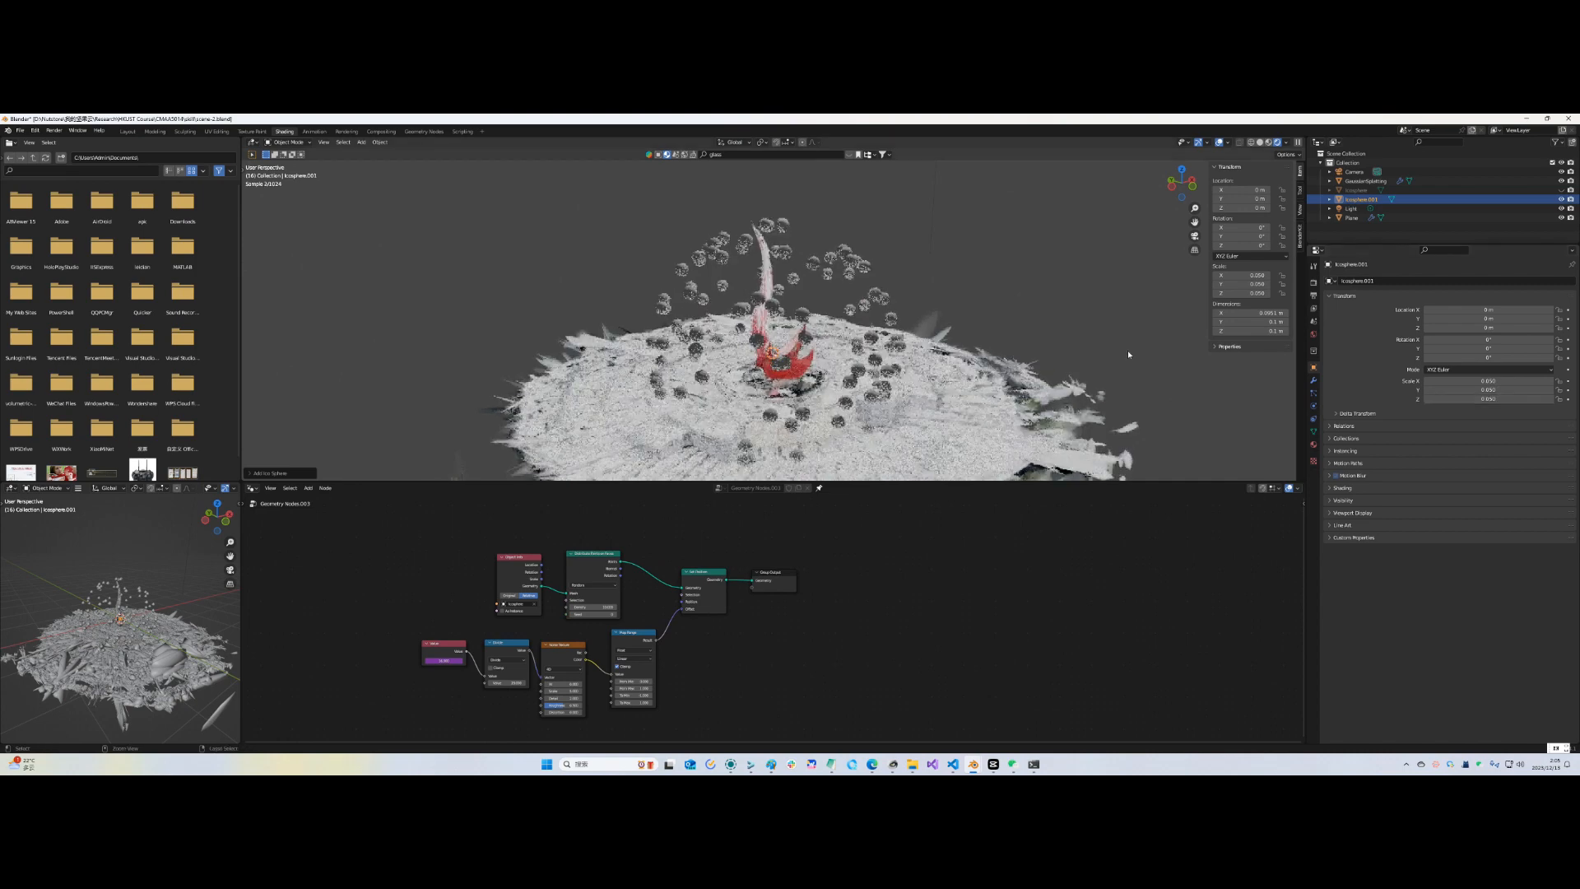
Insert an Instance on Points node before the Group Output and feed its Instance input with the small ico sphere's Object Info geometry
left_click_drag(1362, 199, 723, 679)
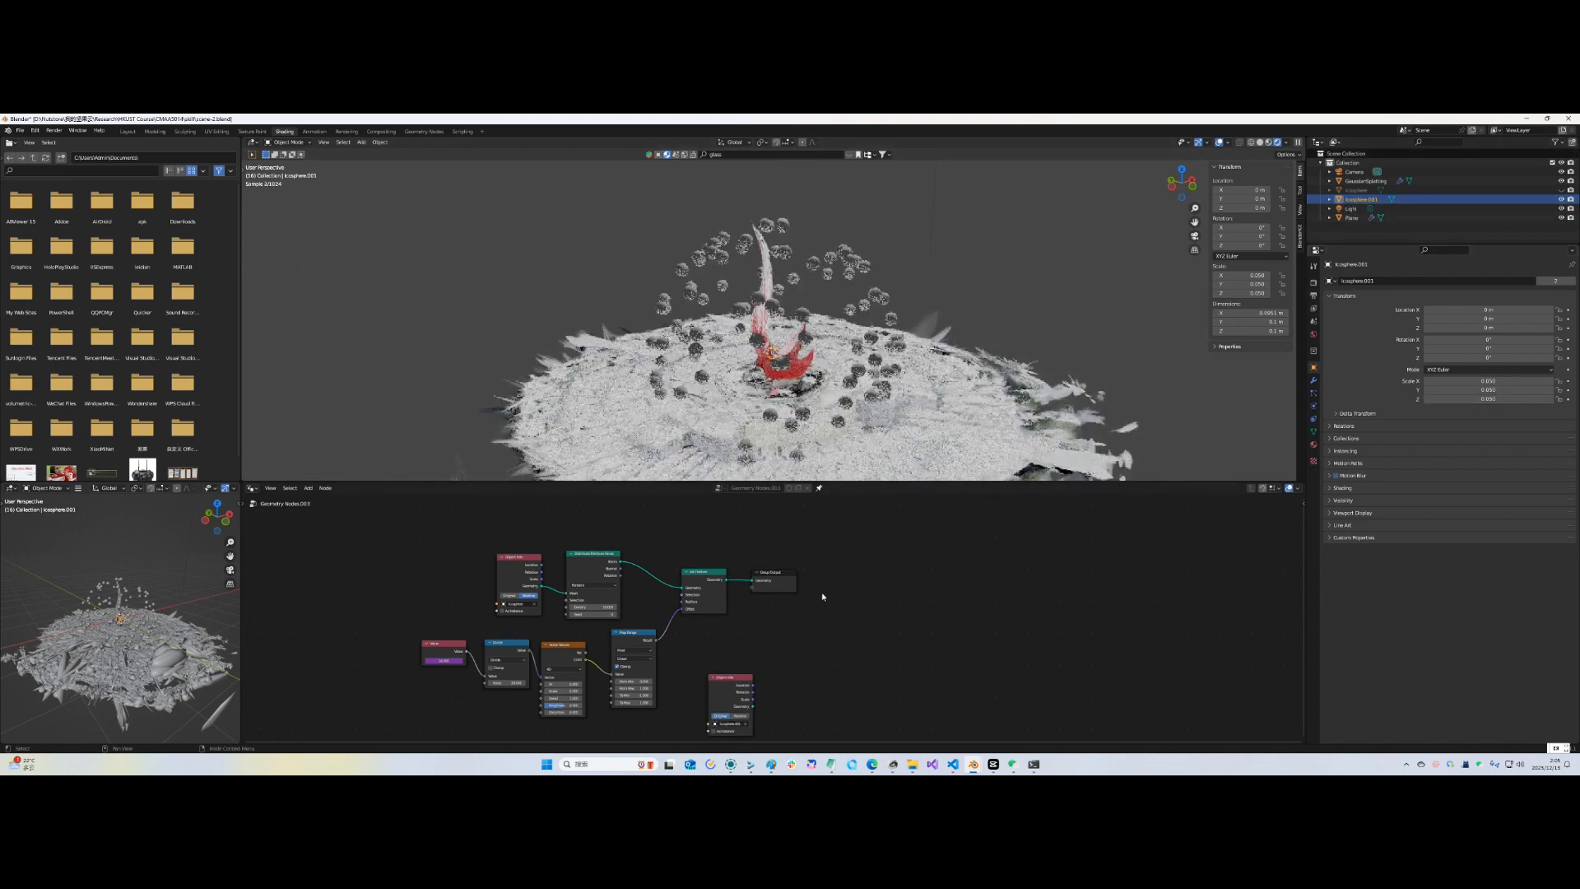
key("shift+a")
left_click(777, 468)
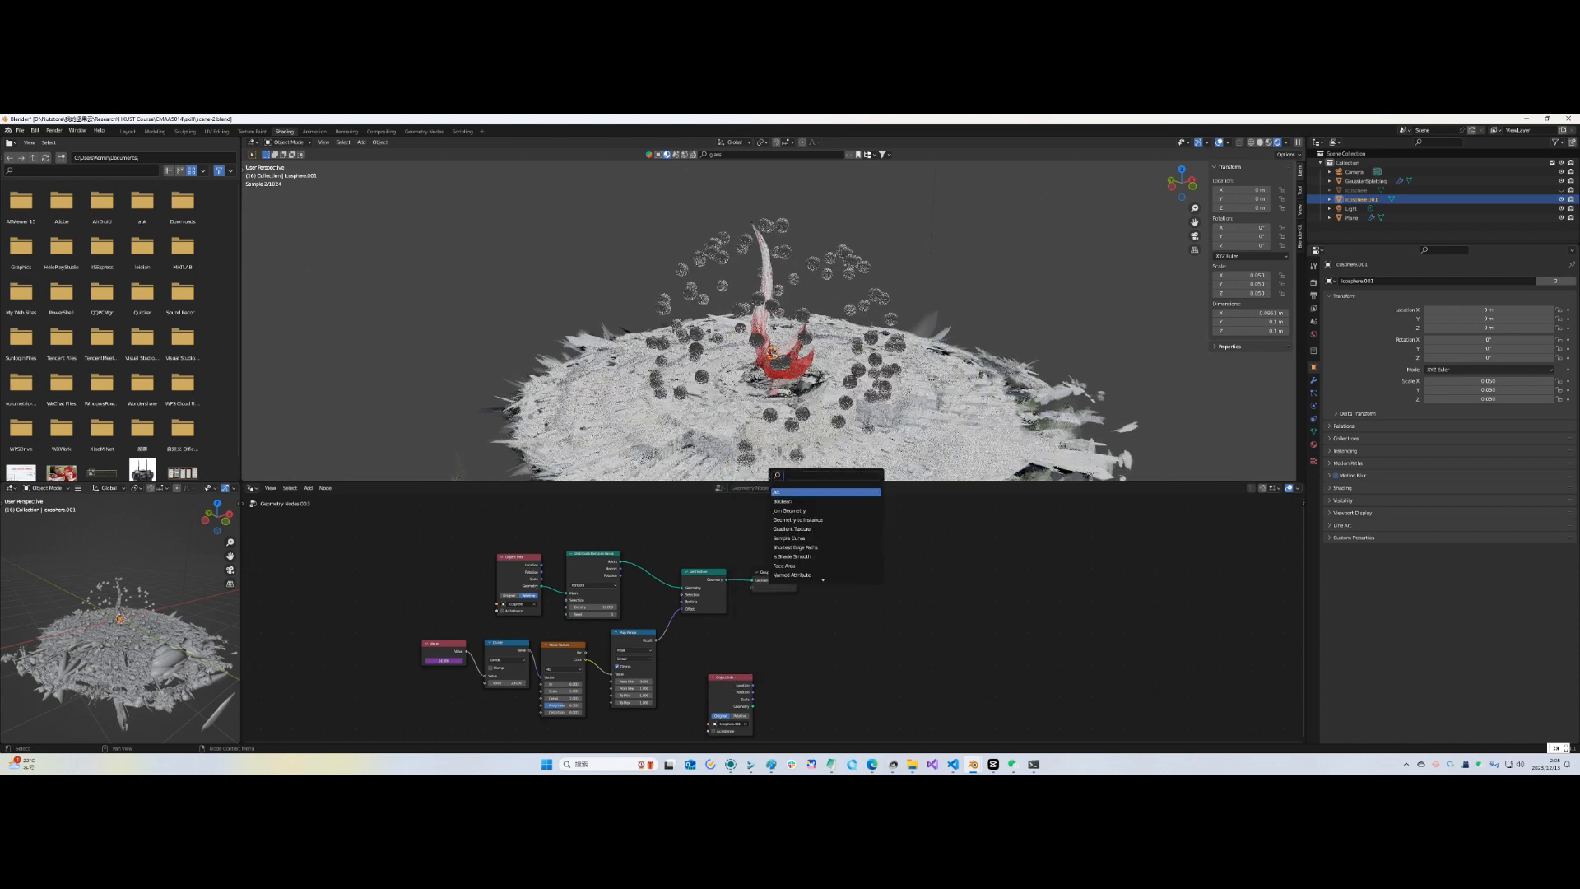
type("instanc")
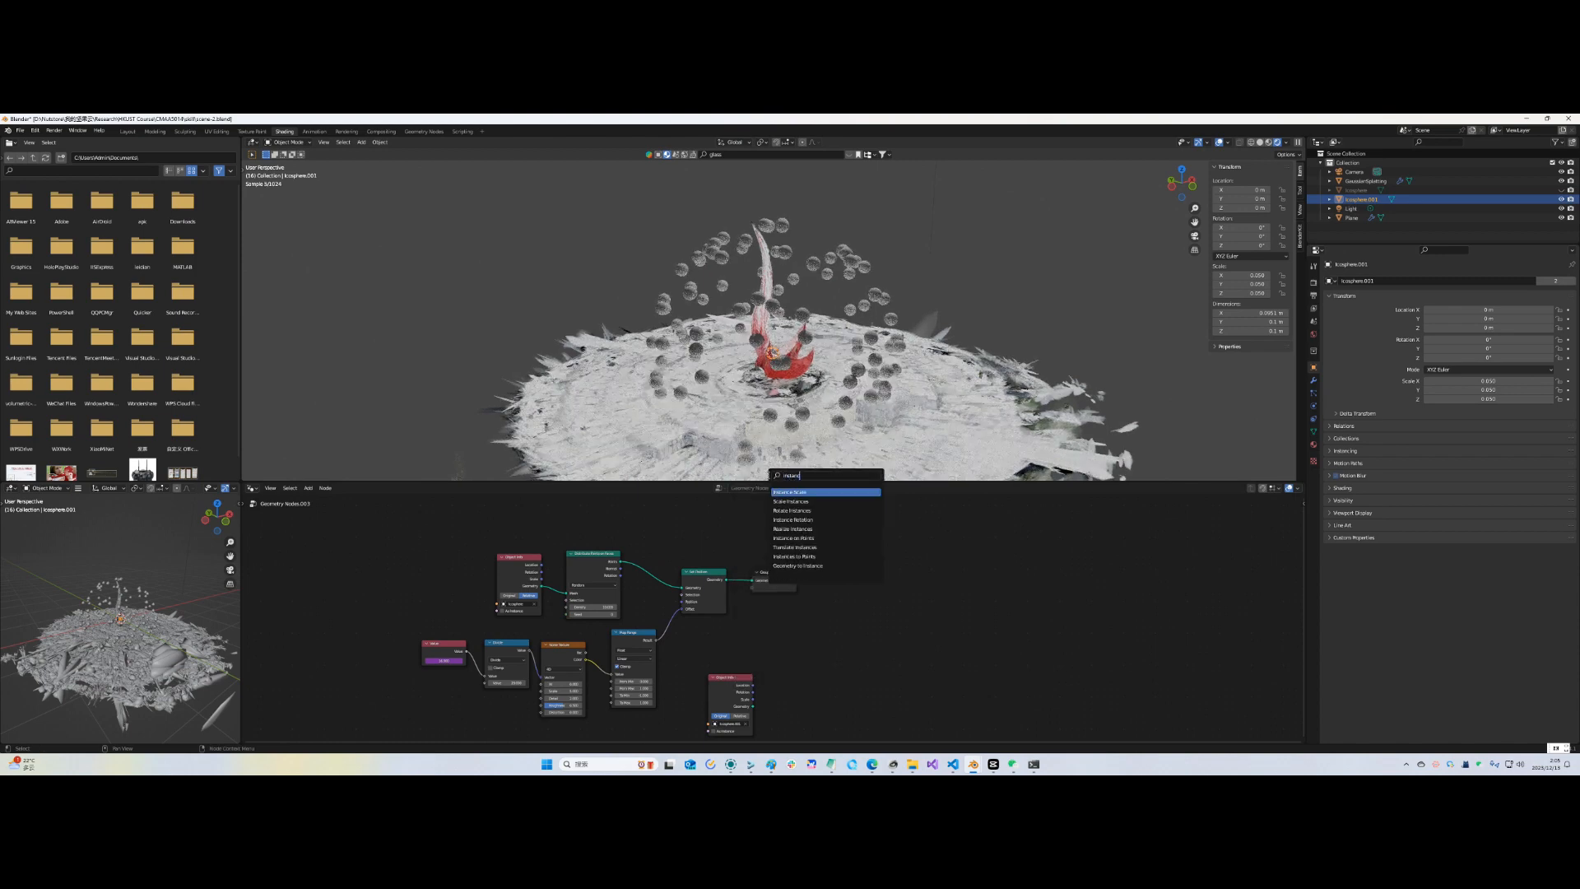
left_click(815, 539)
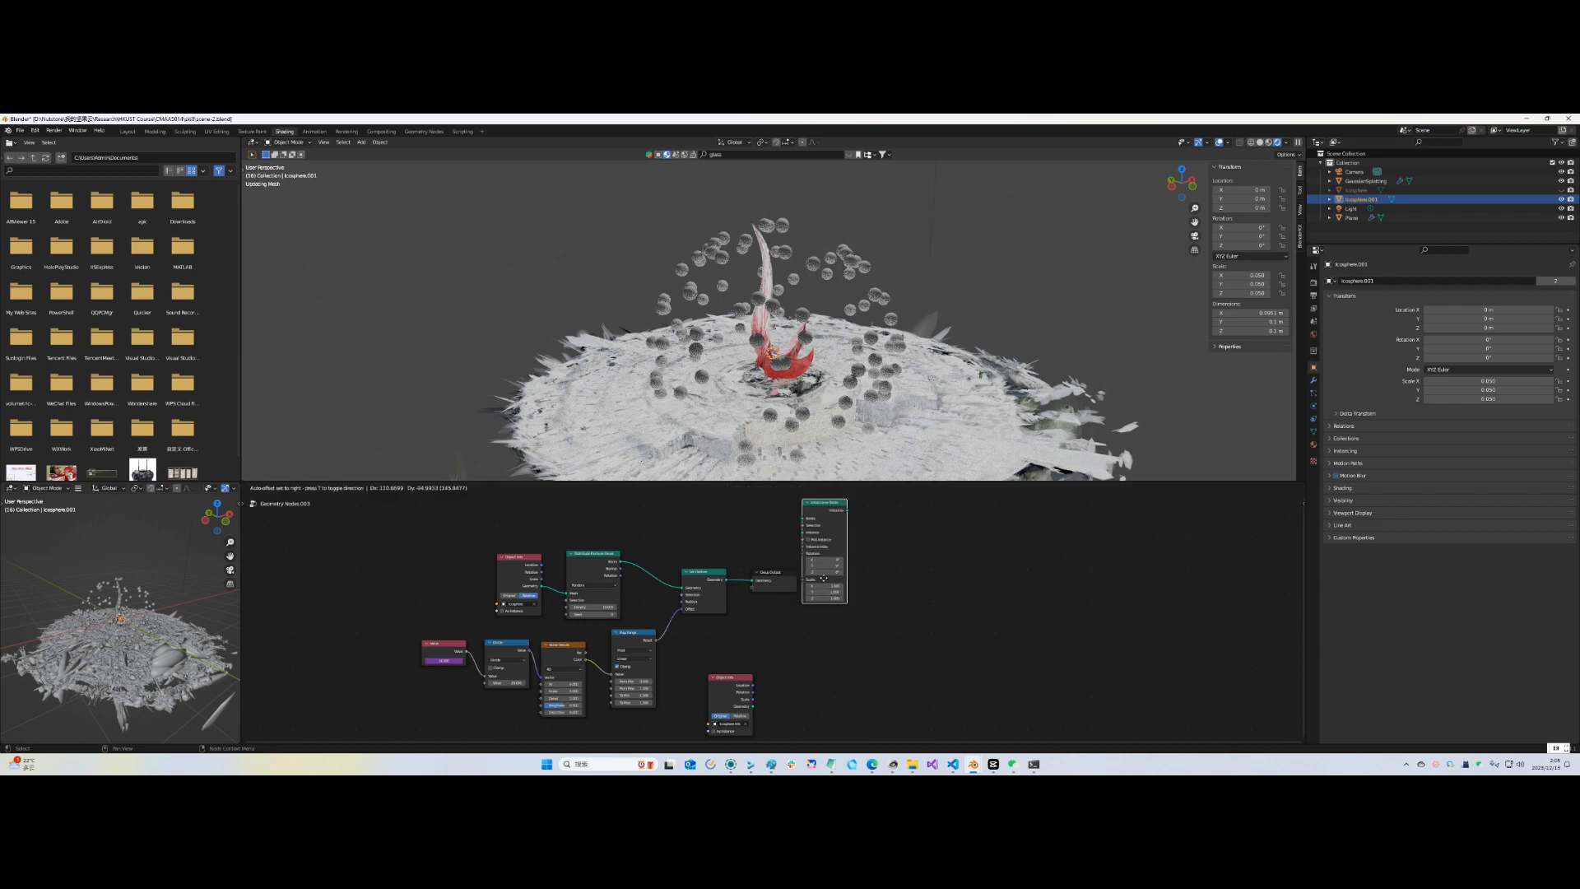
left_click(821, 627)
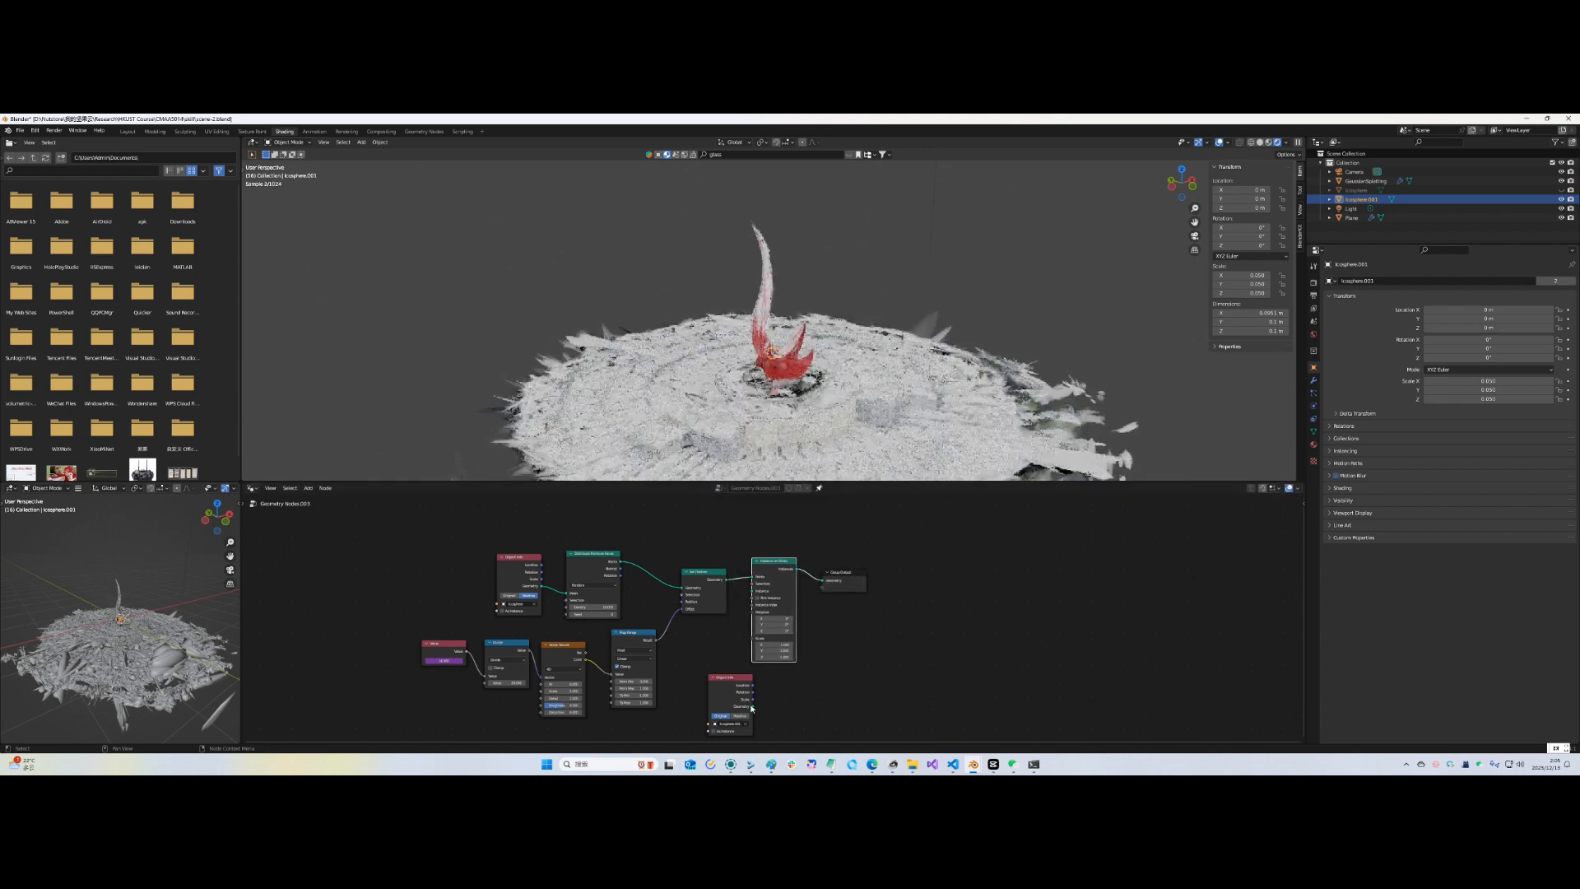
left_click_drag(752, 706, 752, 591)
left_click_drag(741, 678, 710, 642)
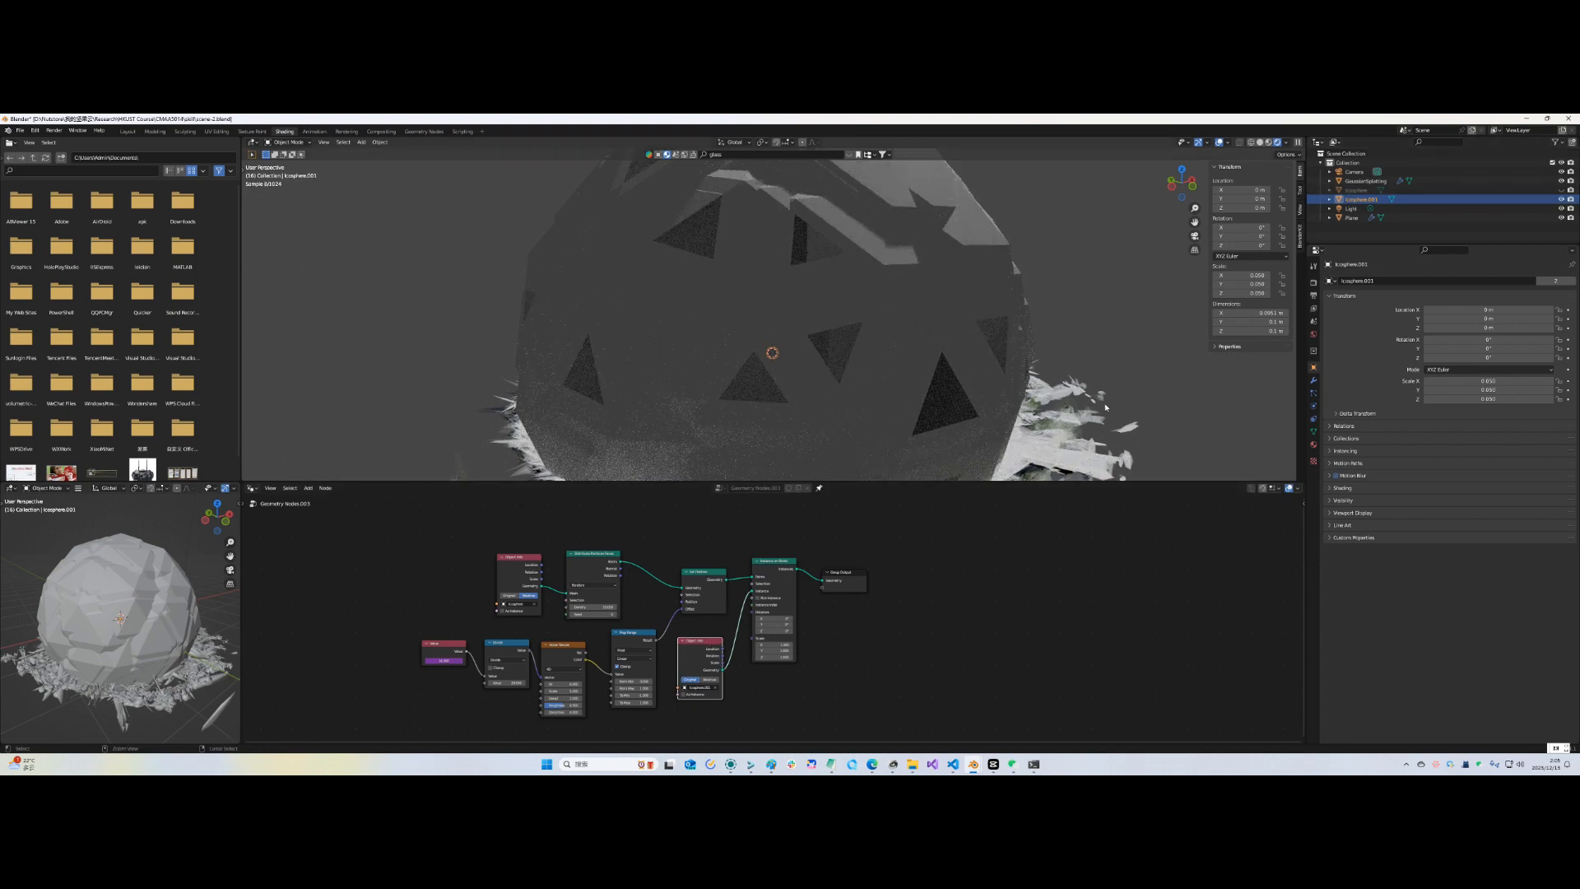
Apply the small ico sphere's scale and move the sphere out of the particle cloud beside the splat
key("ctrl+a")
left_click(990, 383)
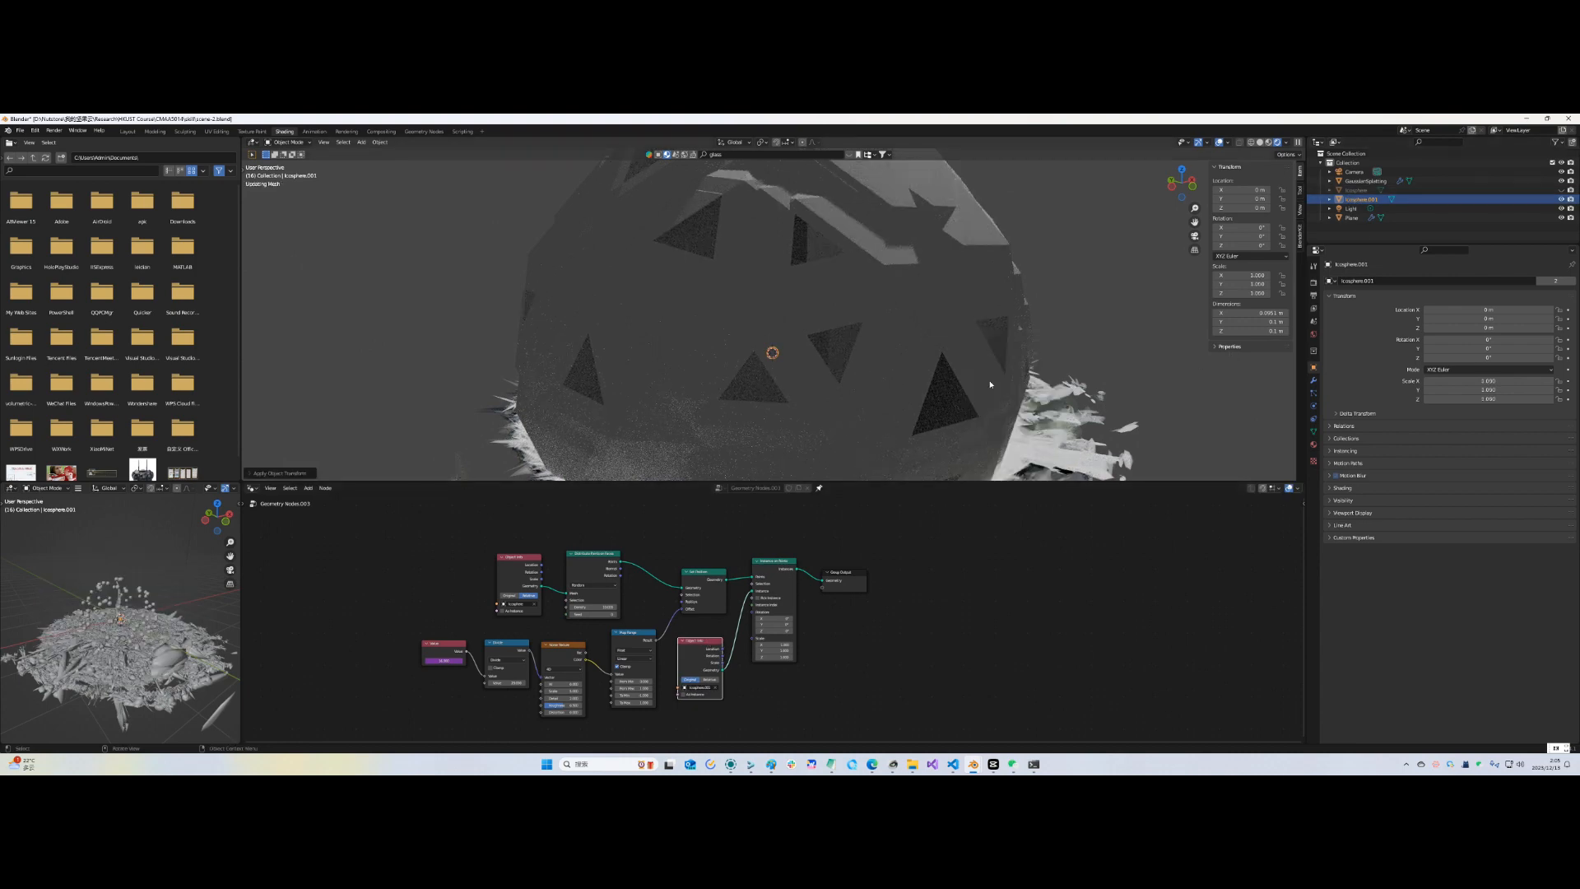
middle_click_drag(990, 383, 806, 381)
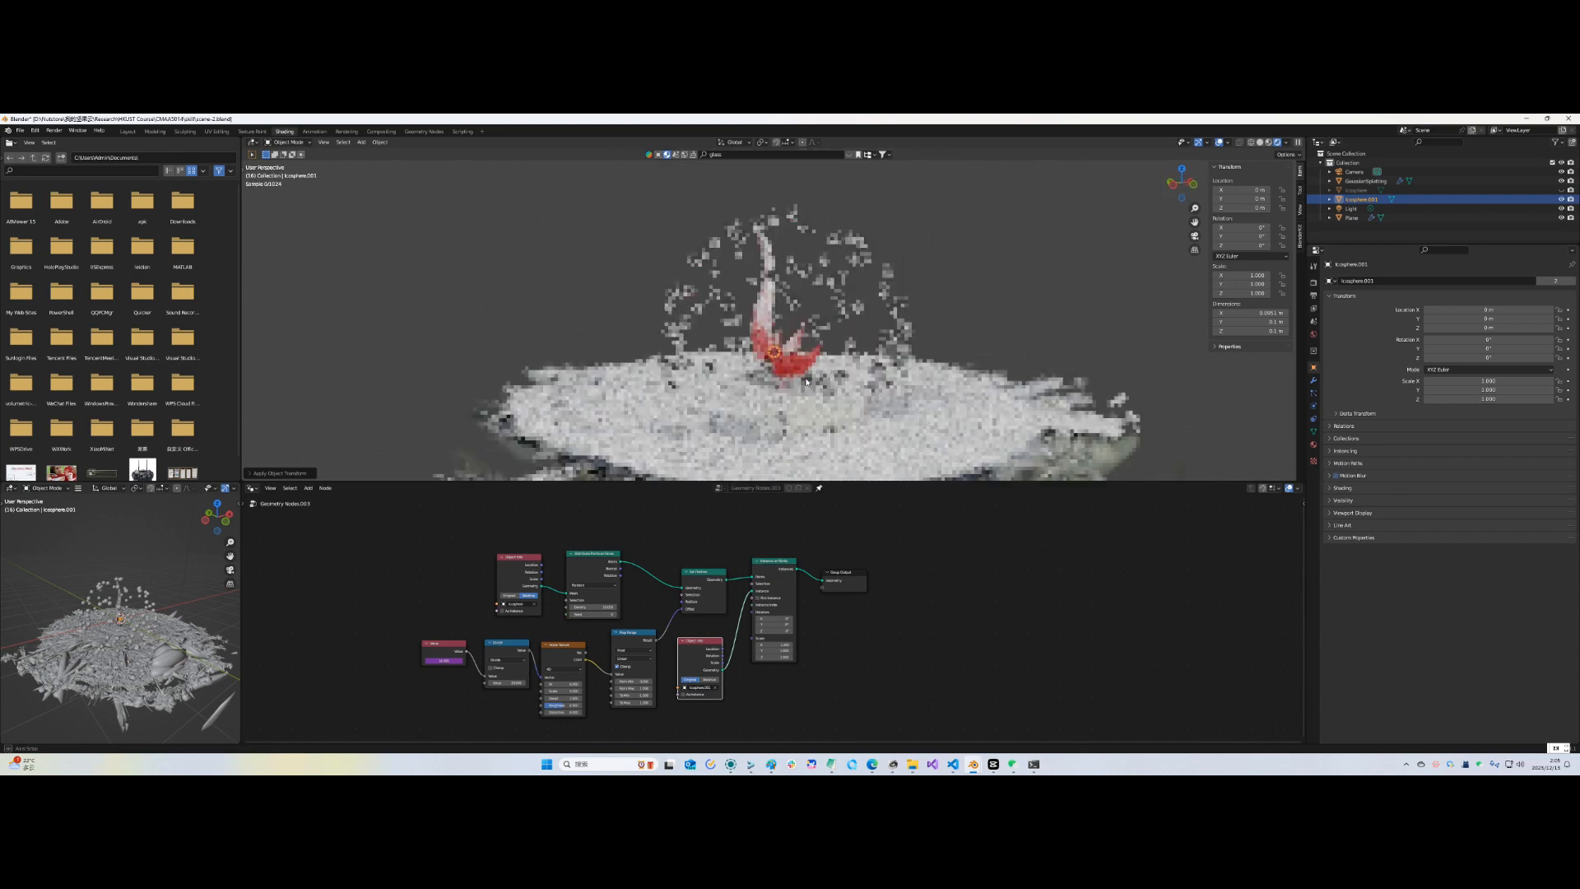
key("g")
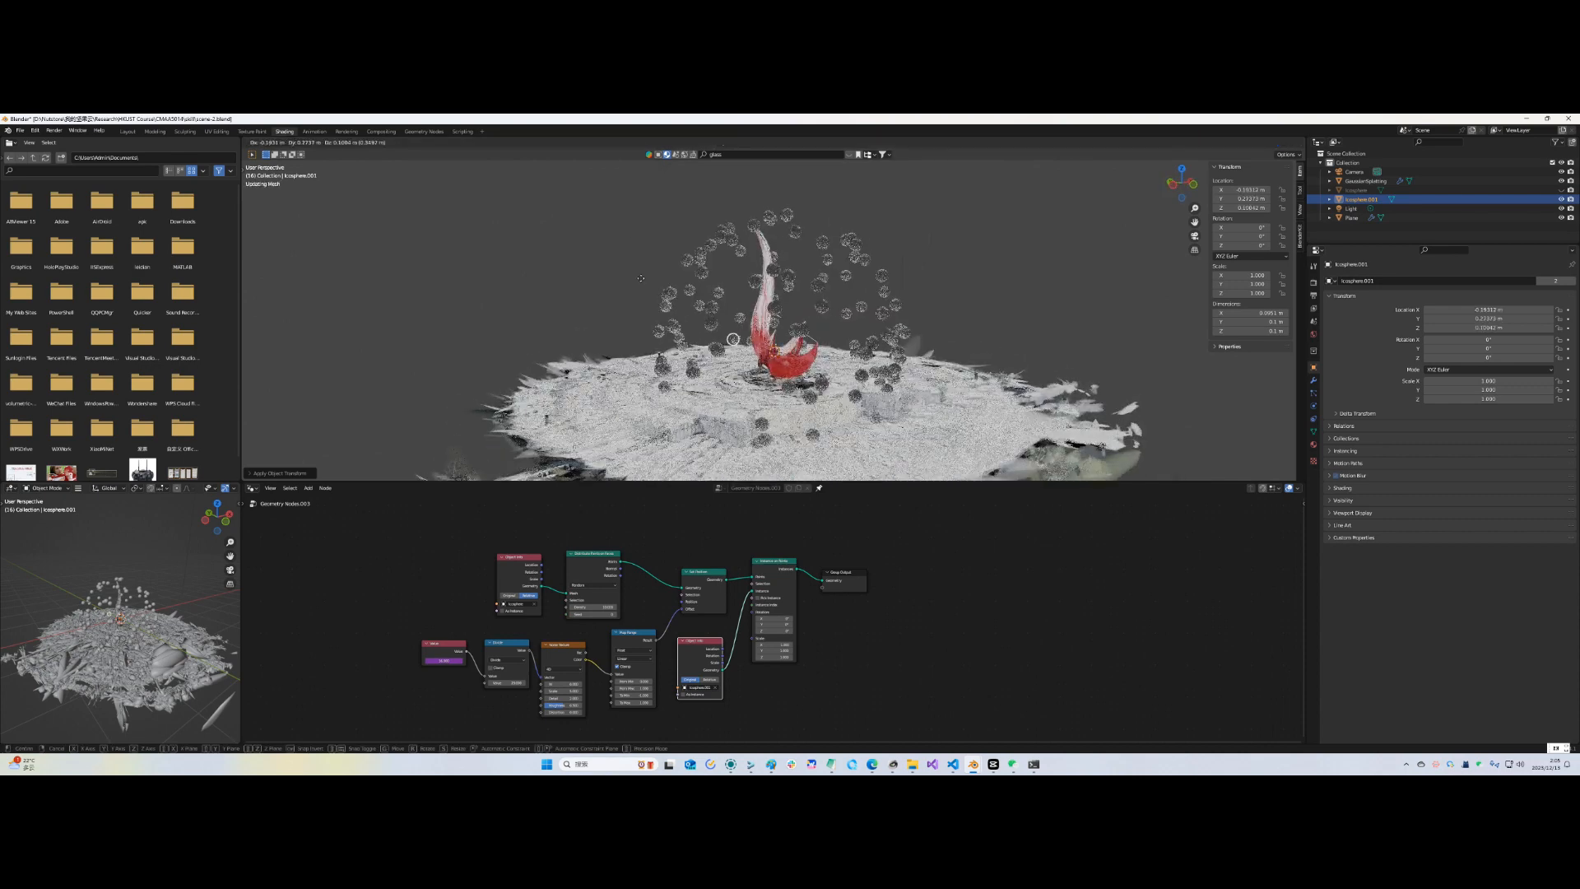
left_click(641, 278)
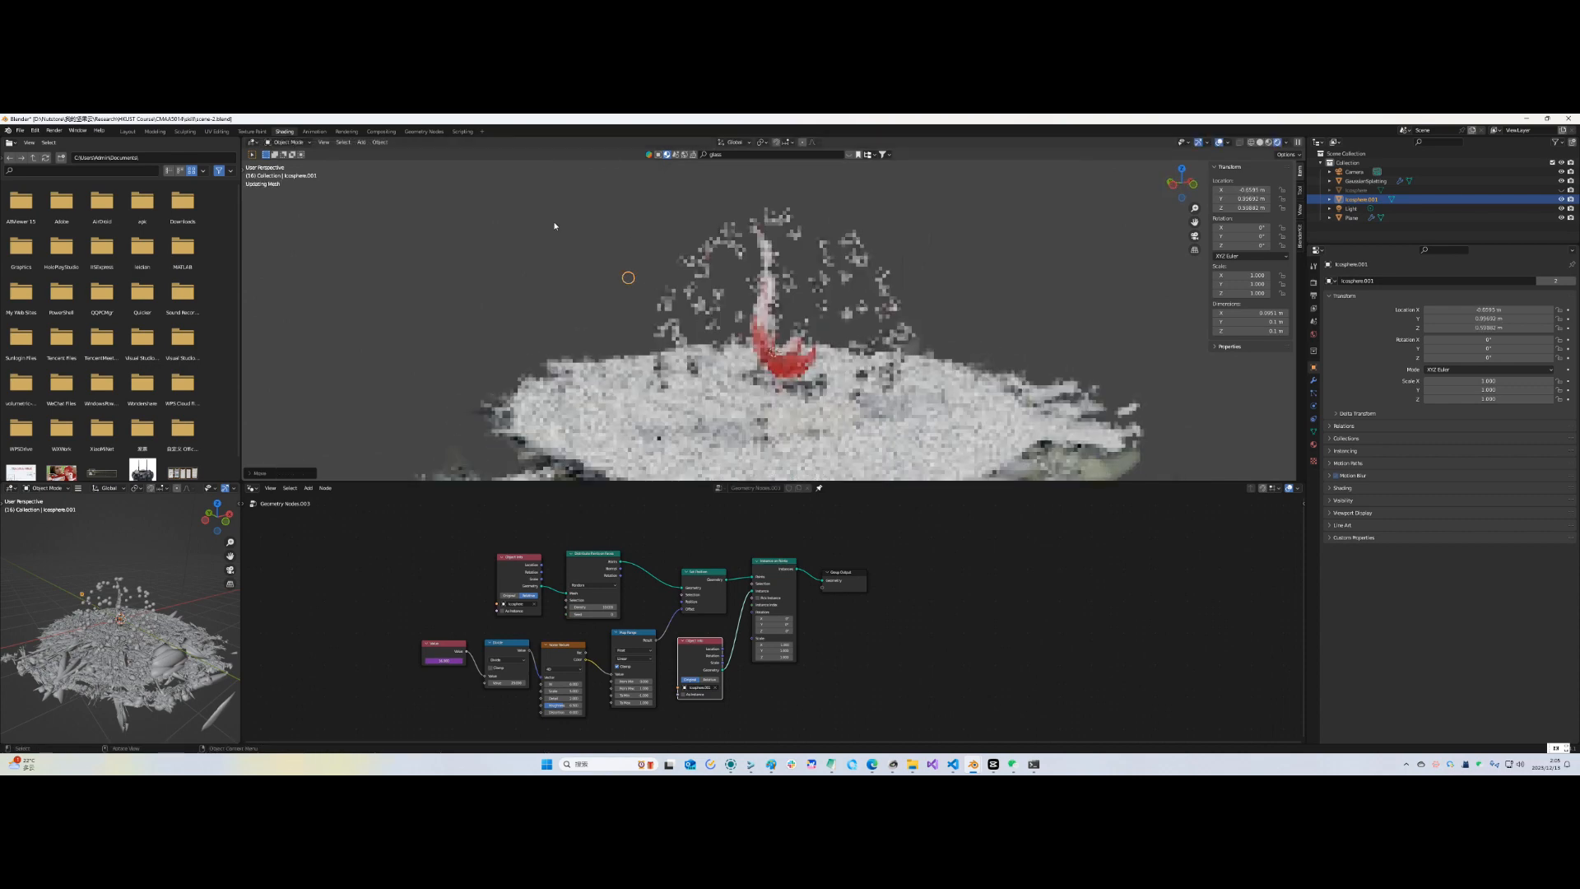
Apply the red glass library material to the small ico sphere and hide that source sphere in the viewport
left_click(849, 155)
left_click(760, 220)
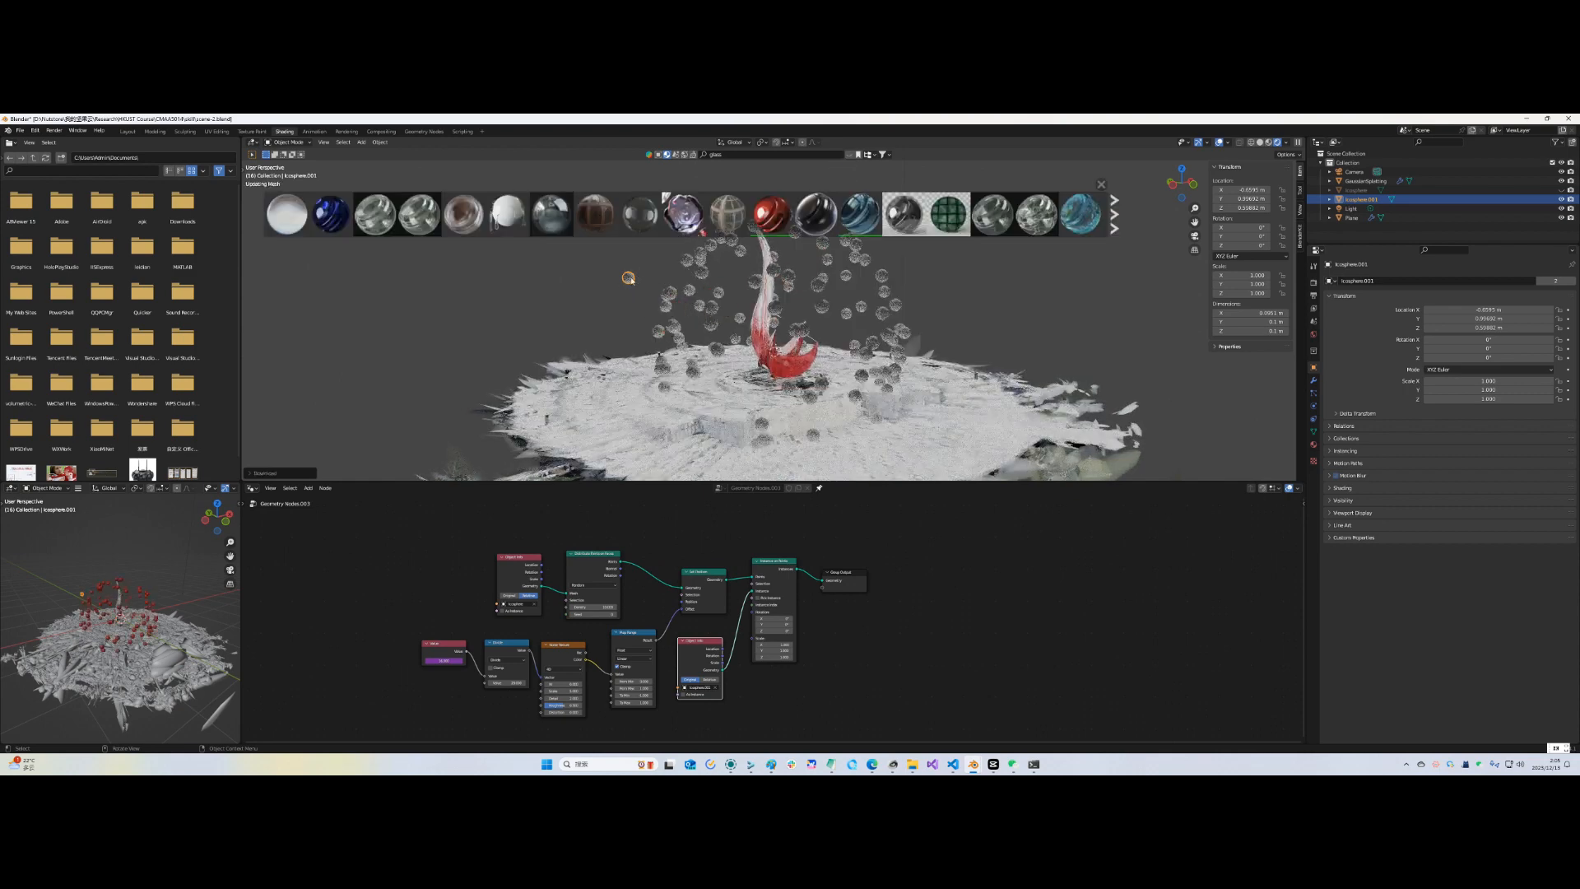
left_click(1100, 184)
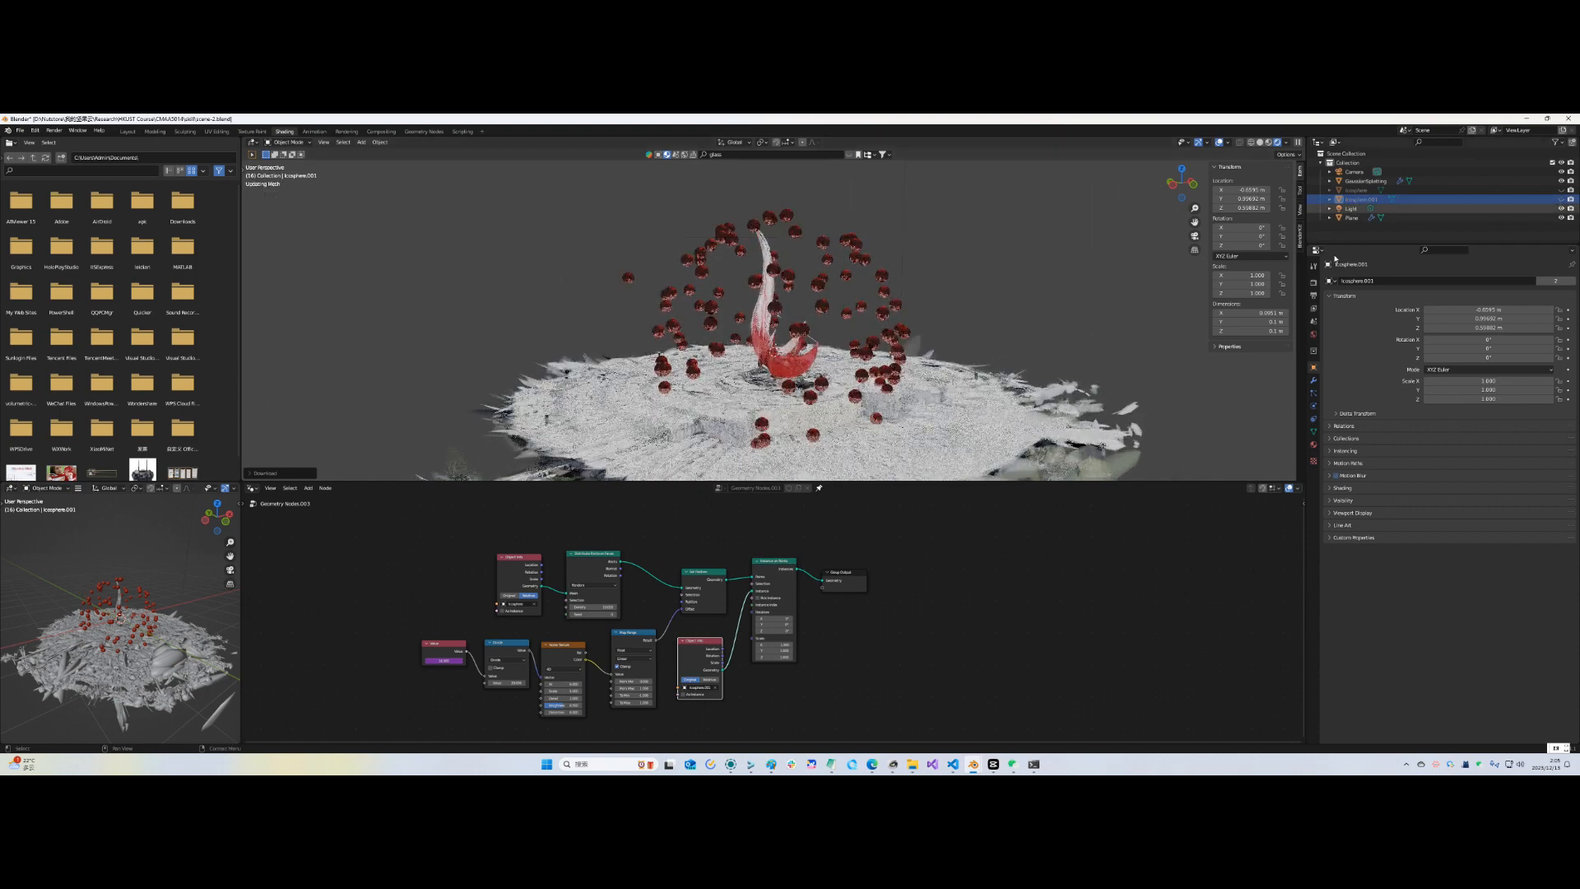
mouse_move(824, 361)
middle_mouse_down()
mouse_move(879, 346)
mouse_move(640, 346)
mouse_move(727, 422)
mouse_move(828, 344)
middle_mouse_up()
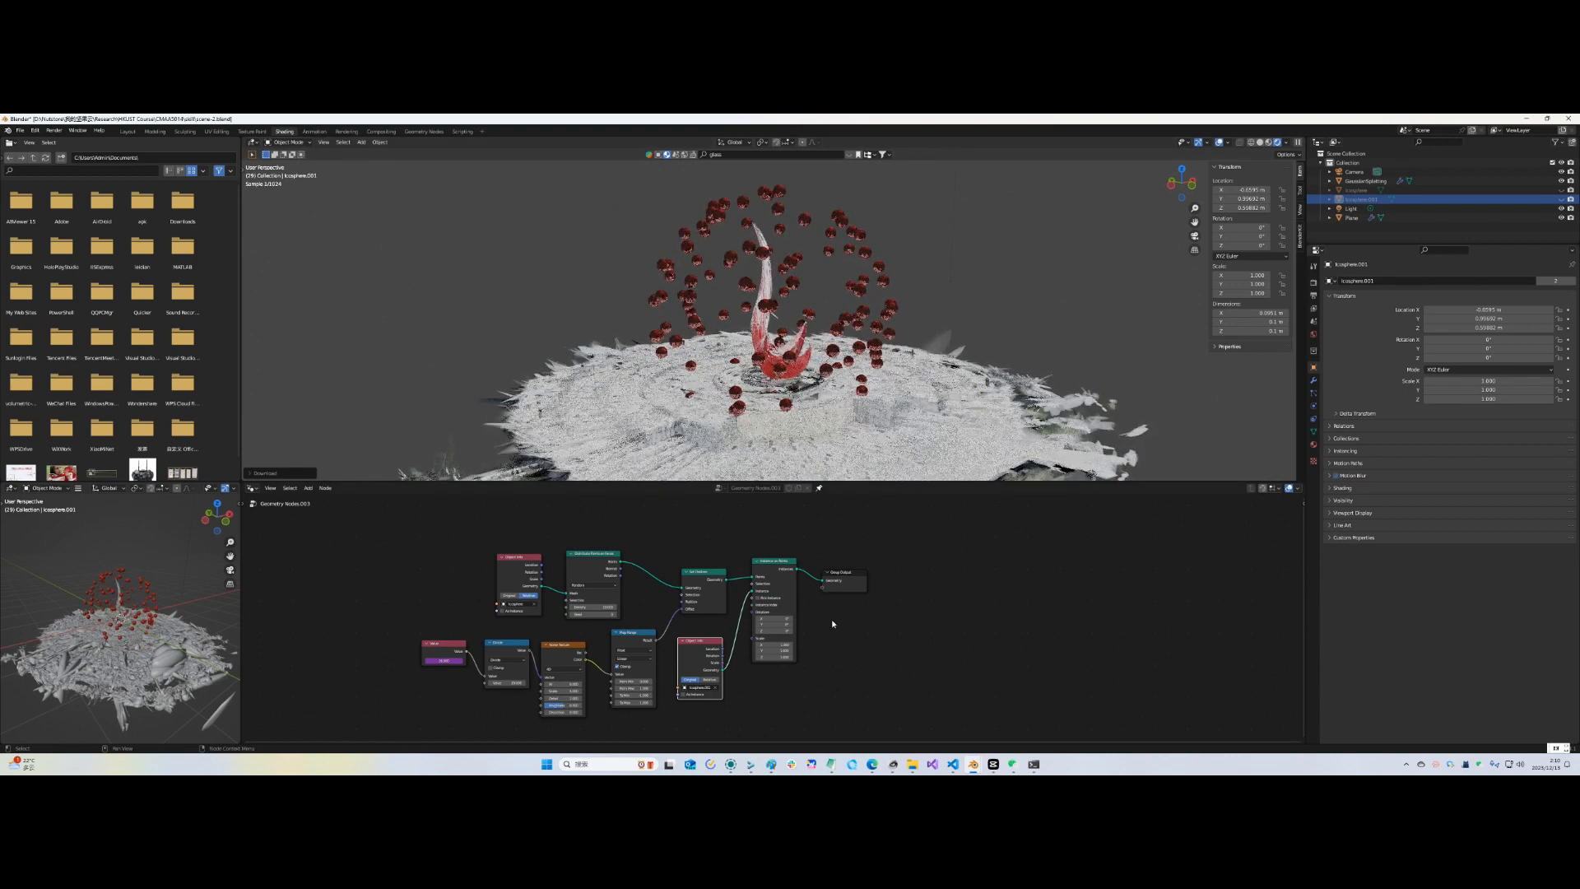
Add a Geometry Proximity node and feed its Target input with the geometry from the first Object Info node
key("shift+a")
type("geome")
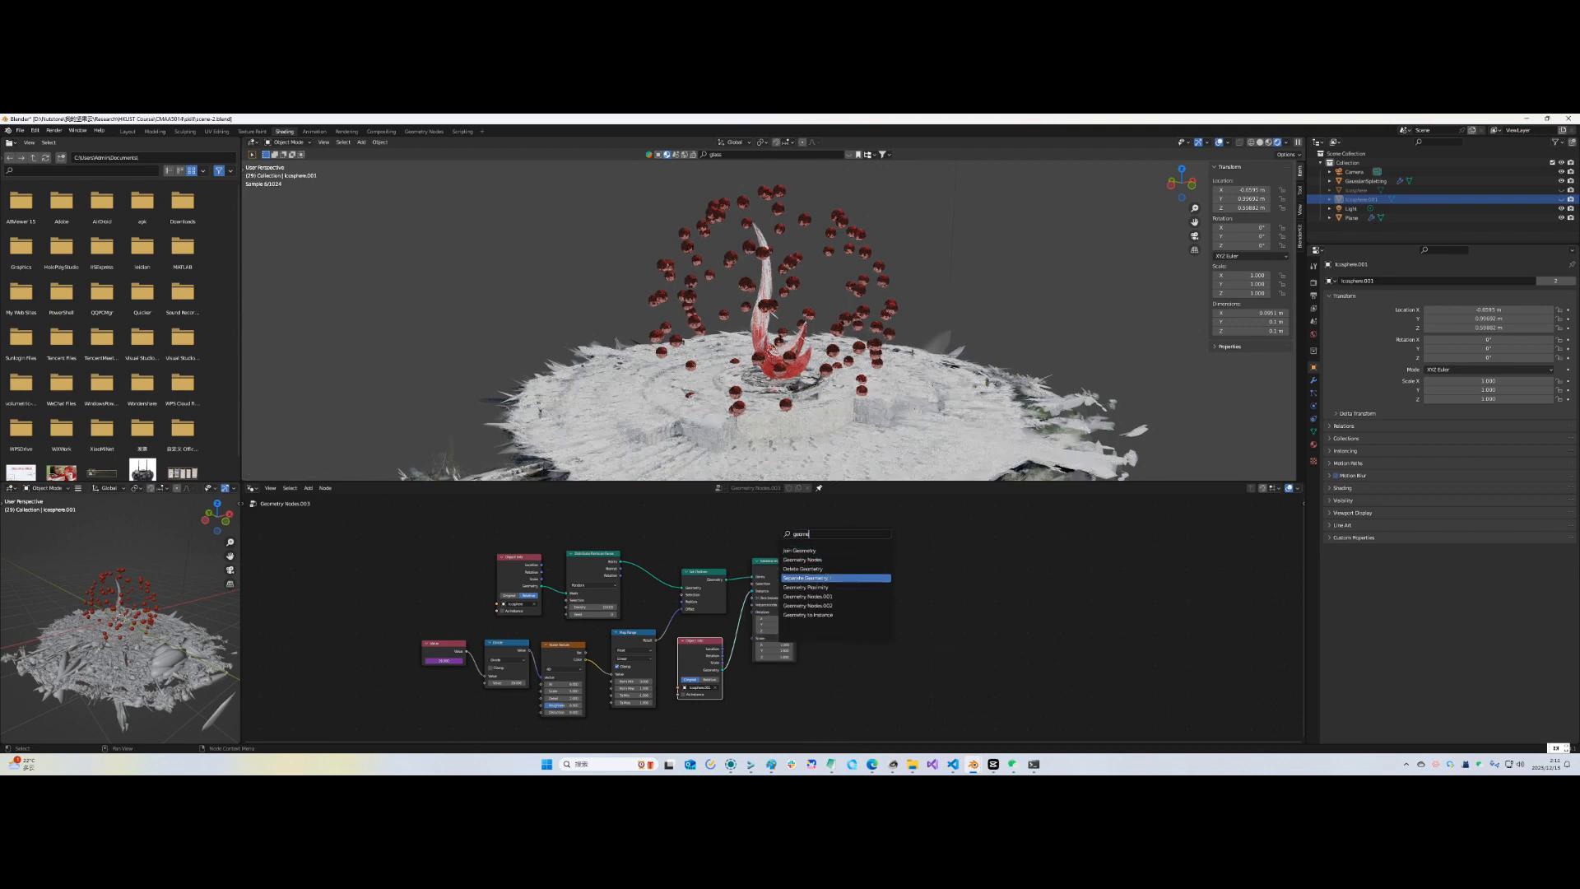
left_click(831, 587)
left_click(613, 555)
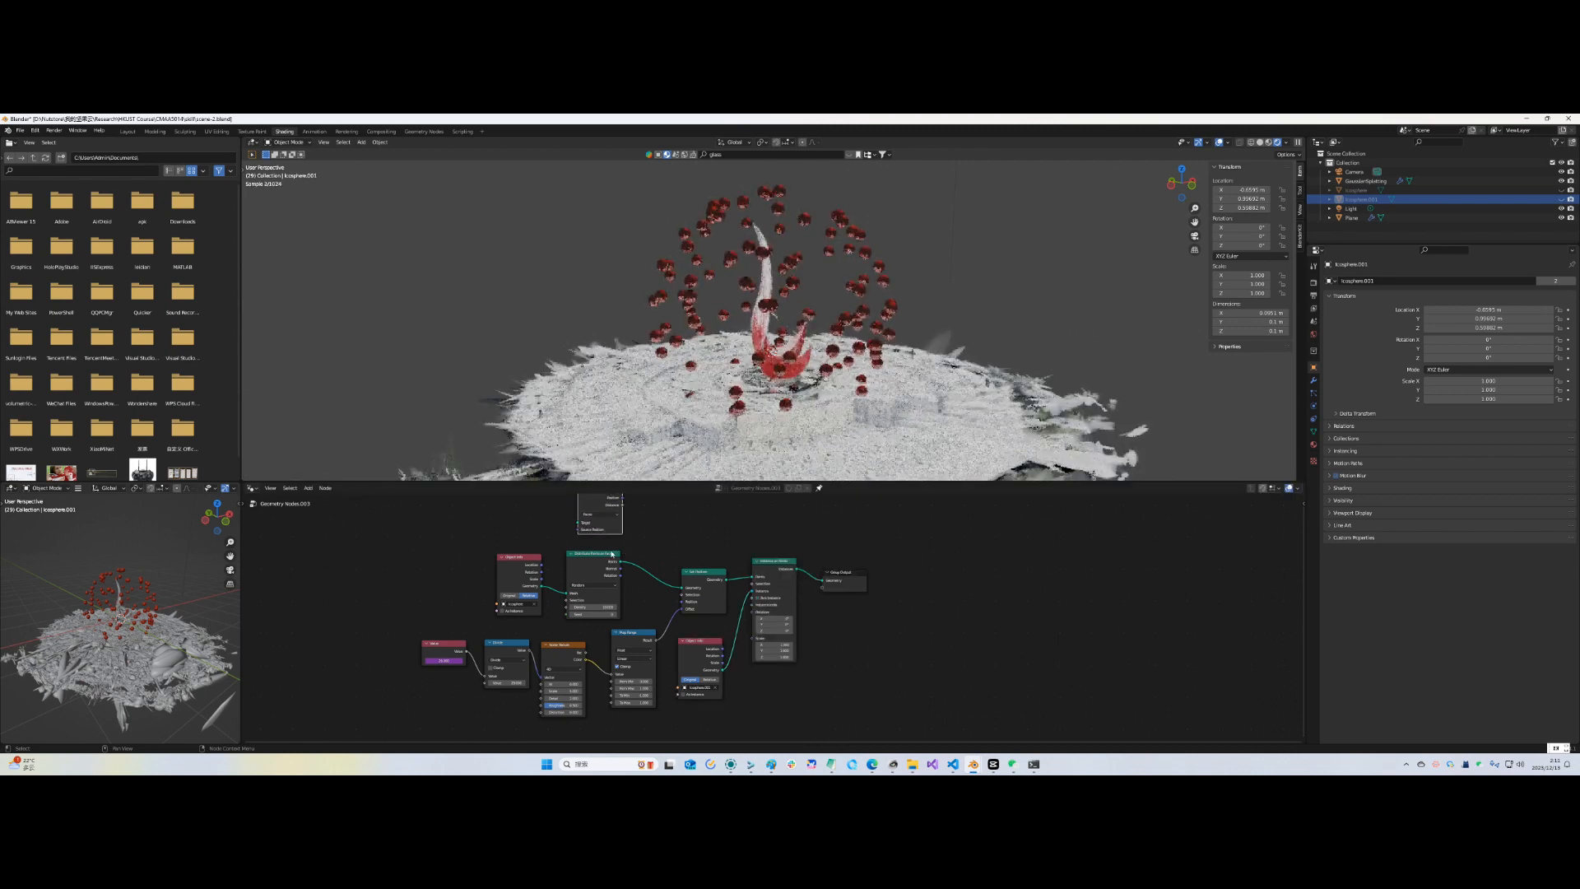
left_click_drag(543, 588, 560, 561)
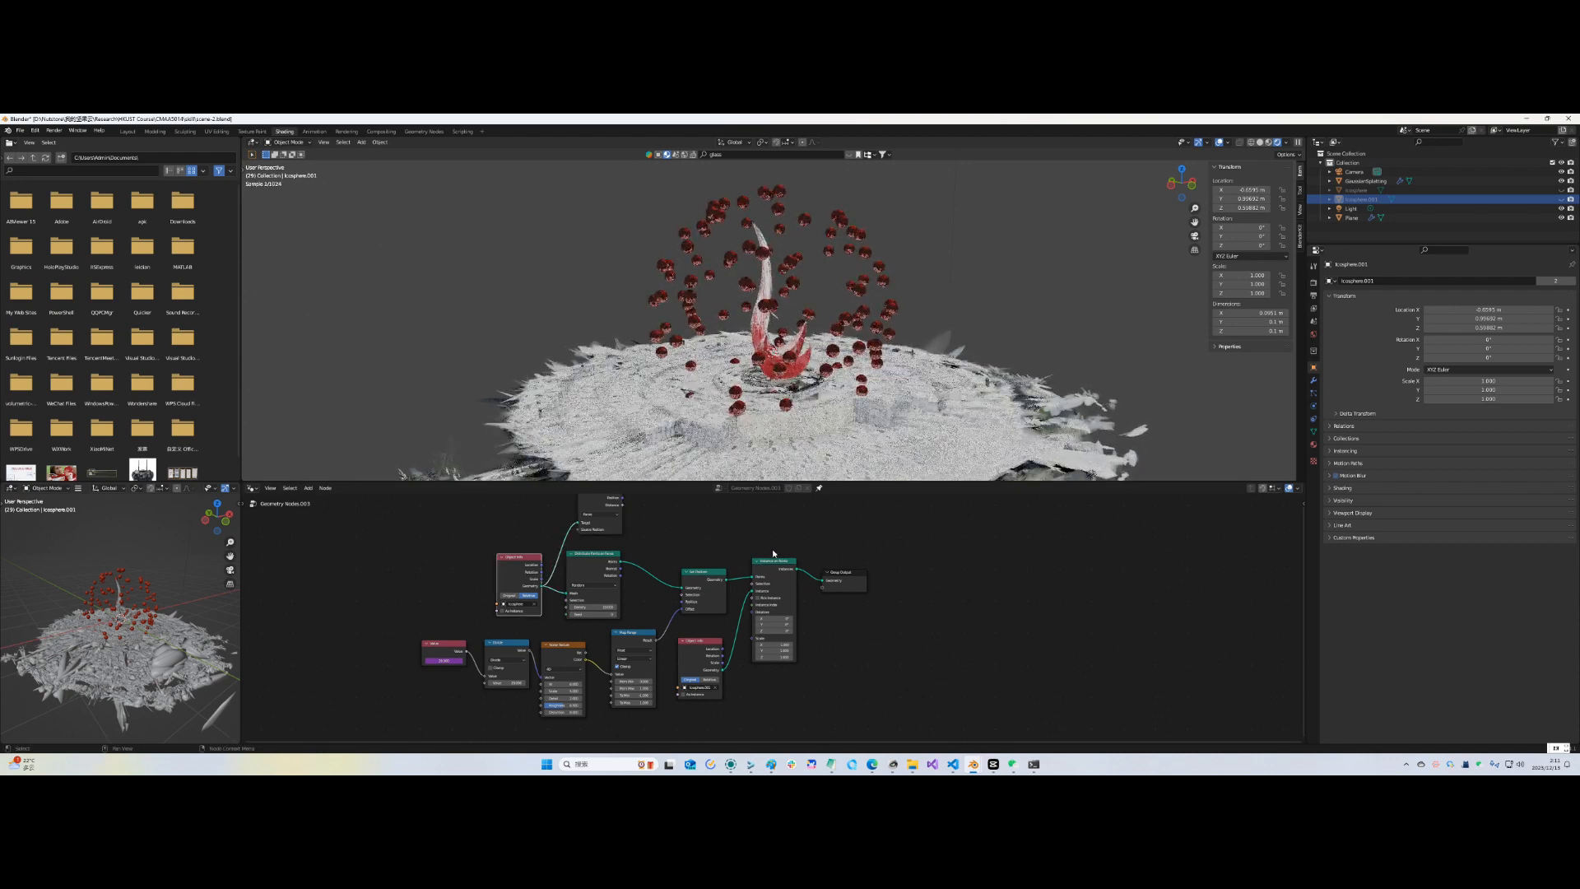
Insert a duplicate Set Position node before Instance on Points and drive its Position input with the Geometry Proximity node's Position output
left_click_drag(747, 542, 909, 689)
left_click_drag(782, 571, 829, 573)
left_click(705, 579)
key("shift+d")
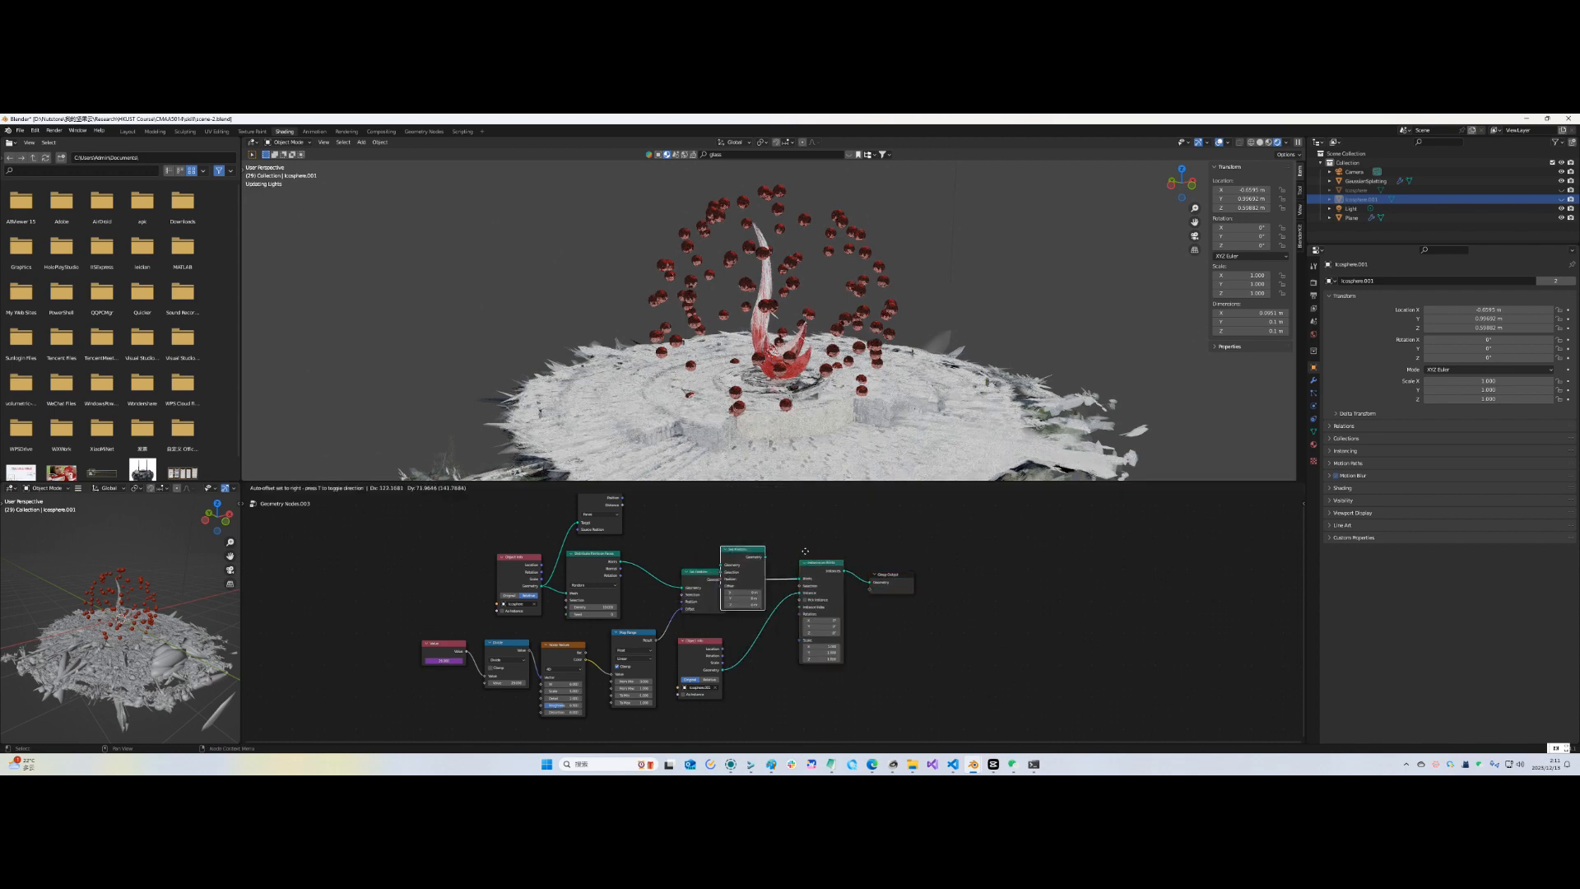
left_click(820, 545)
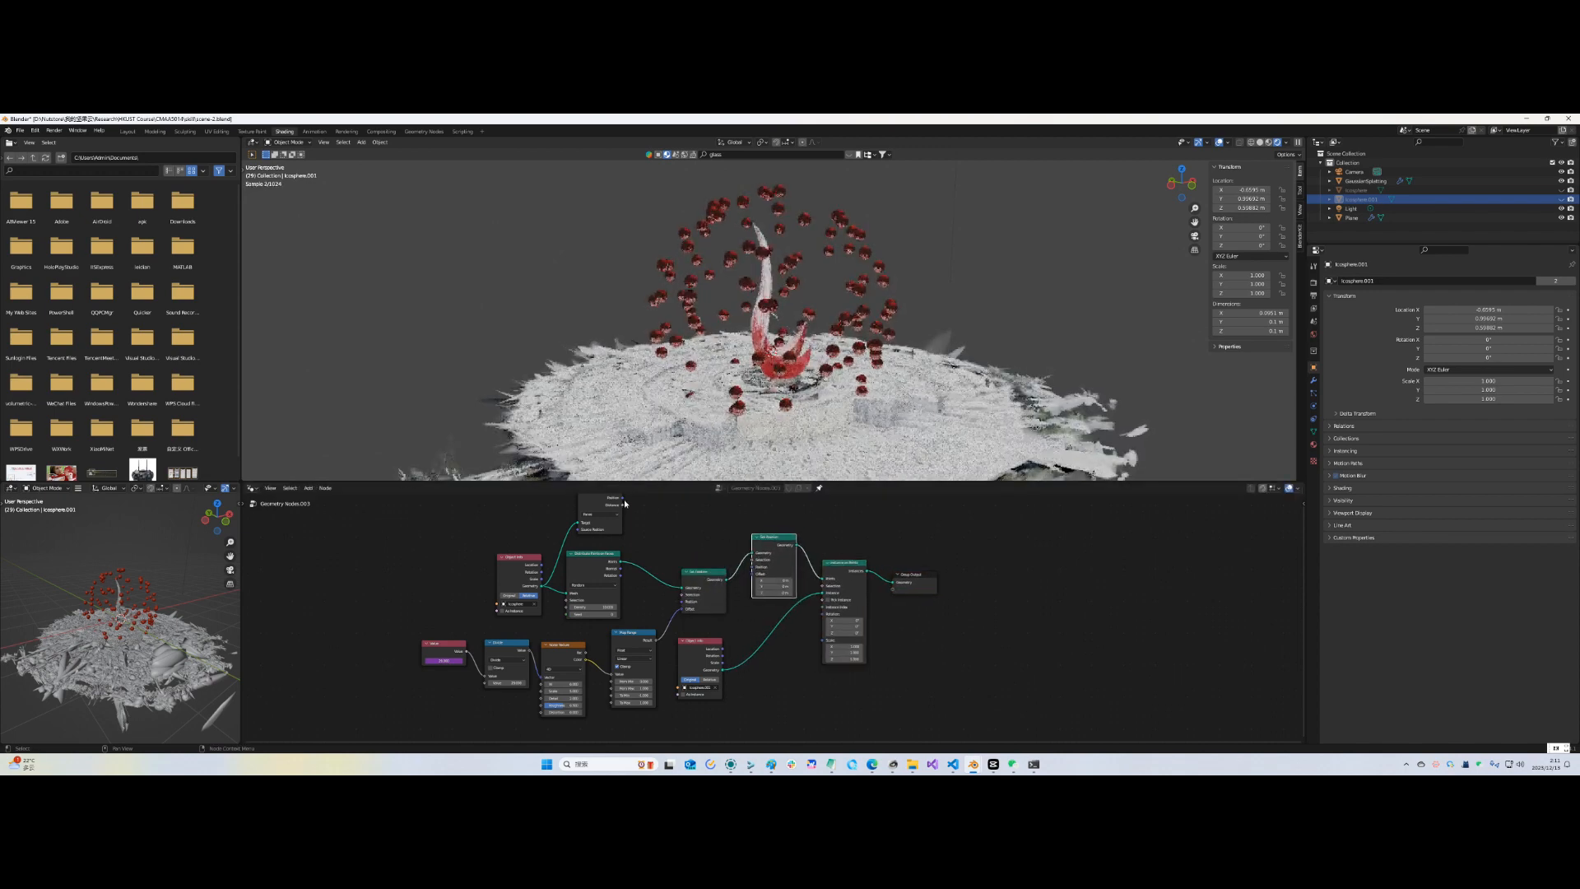
left_click_drag(623, 499, 702, 548)
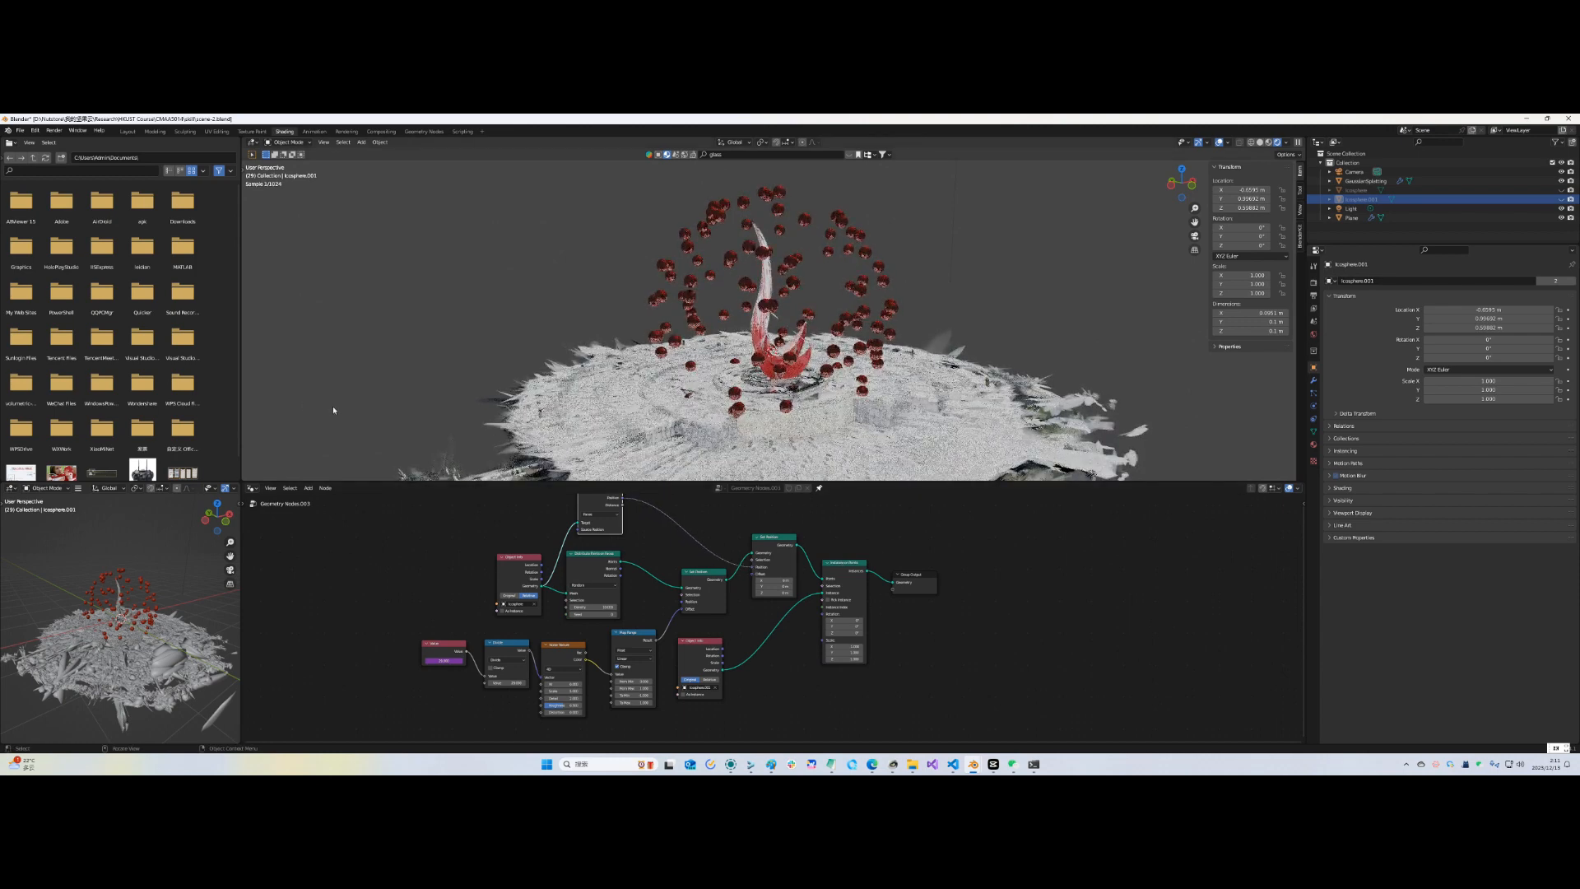
Switch to the Animation workspace and play the particle animation from the start of the timeline
left_click(315, 132)
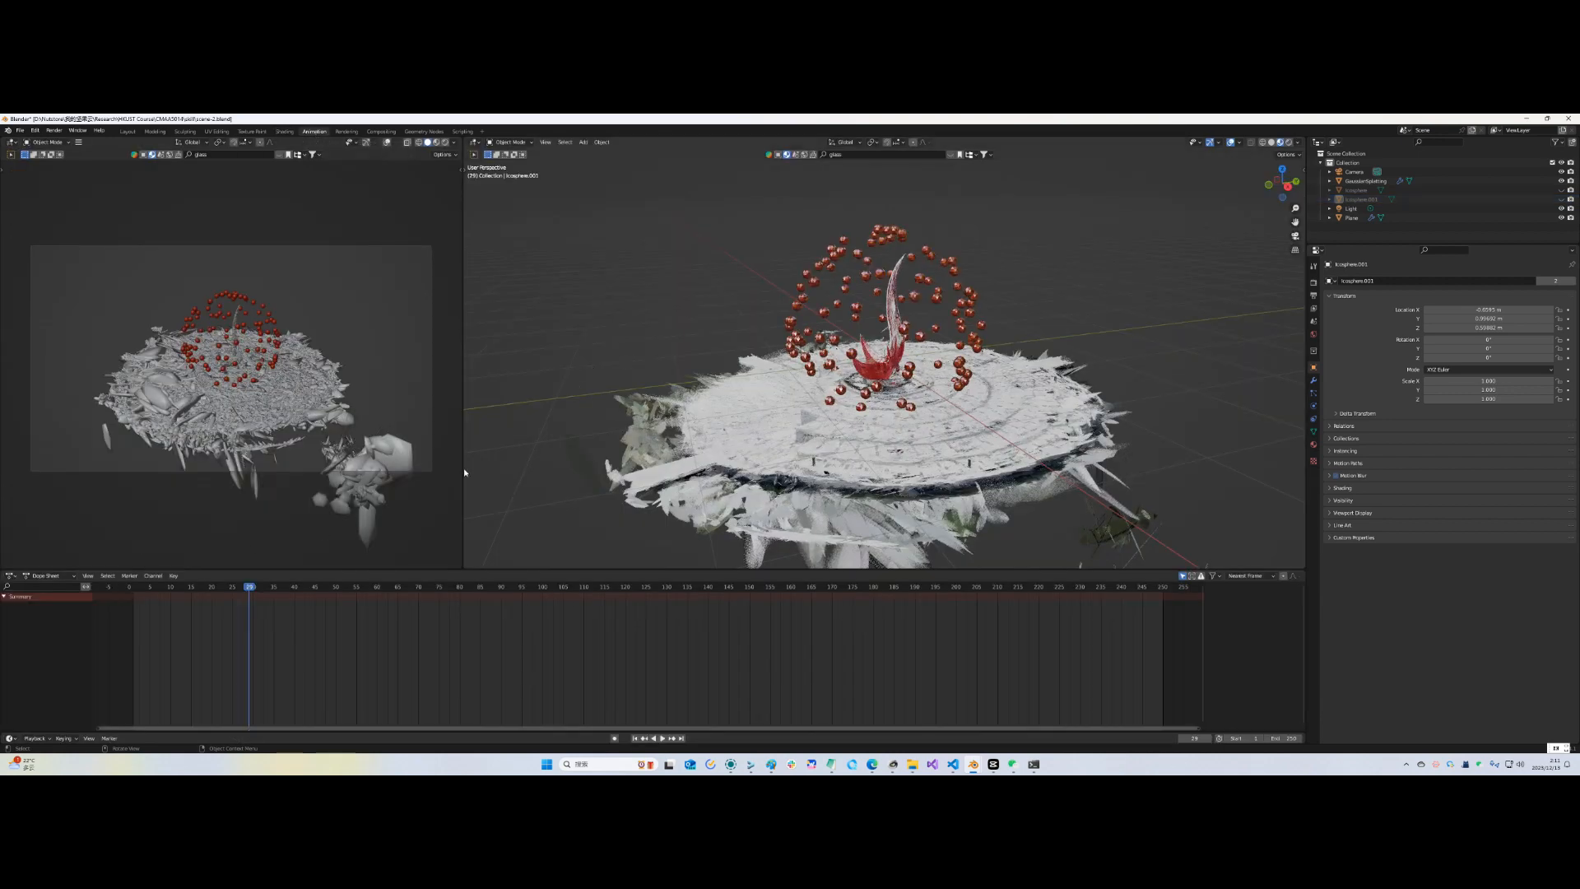
key("space")
left_click(364, 499)
left_click(135, 588)
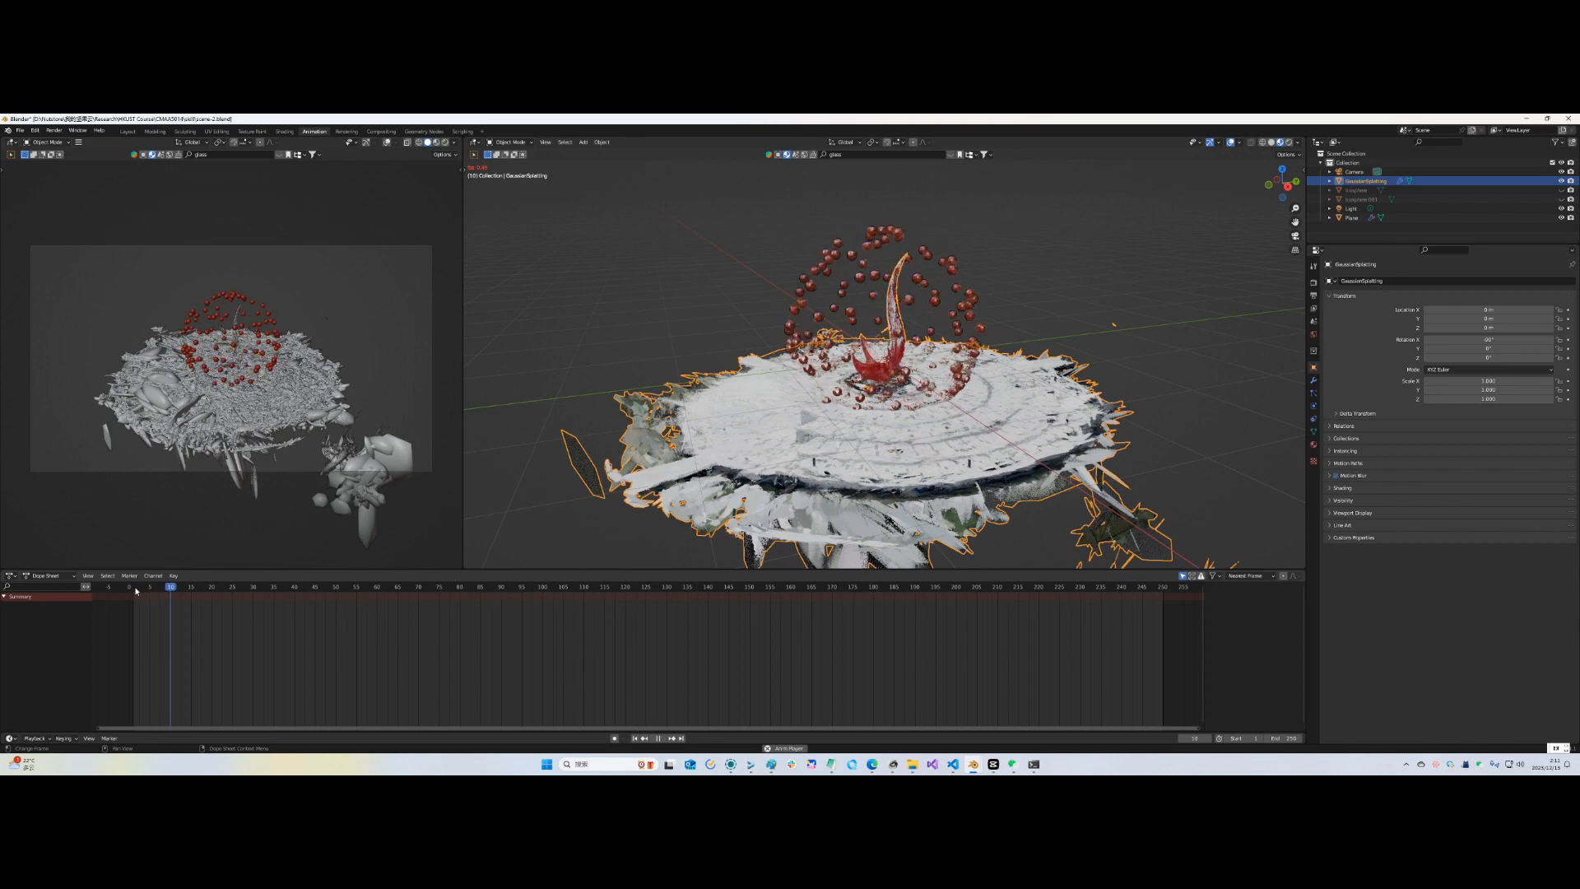